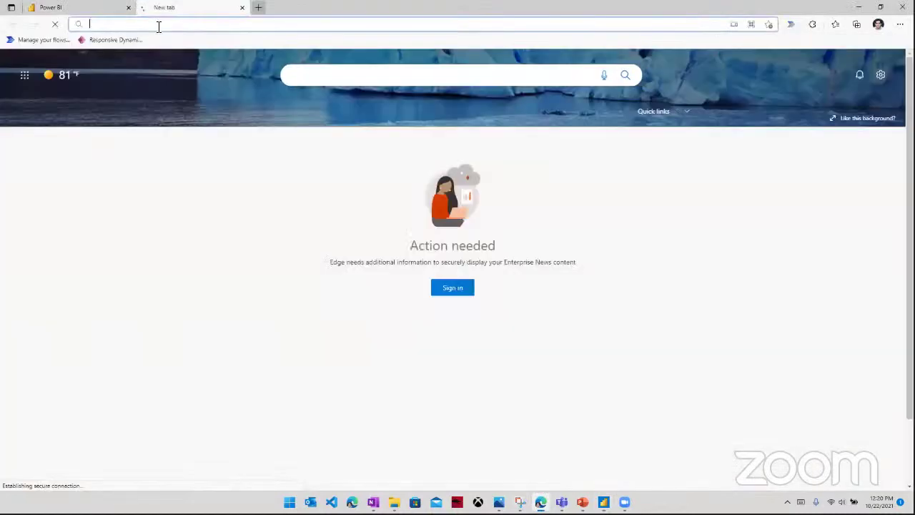
# - Go to make.powerapps.com and bring up the list of Dataverse tables
pyautogui.write('make.powerapps.com')
pyautogui.press('Return')
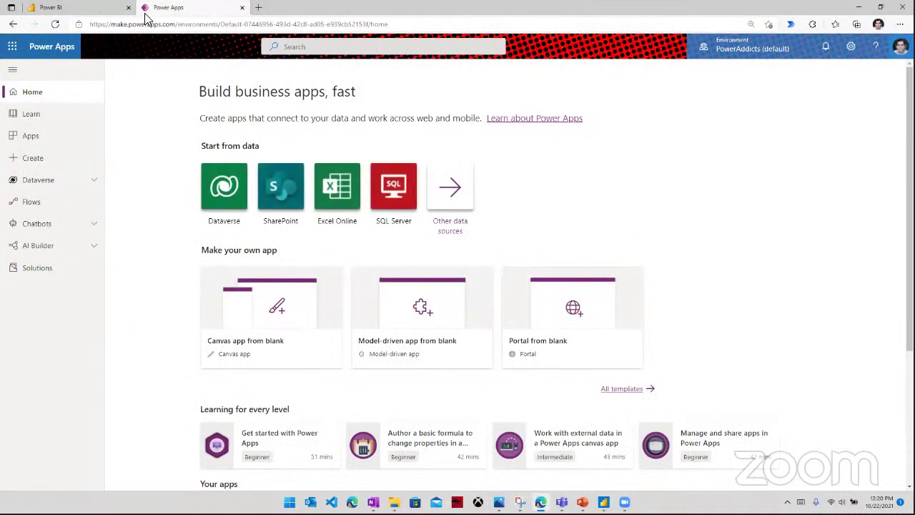
pyautogui.click(93, 183)
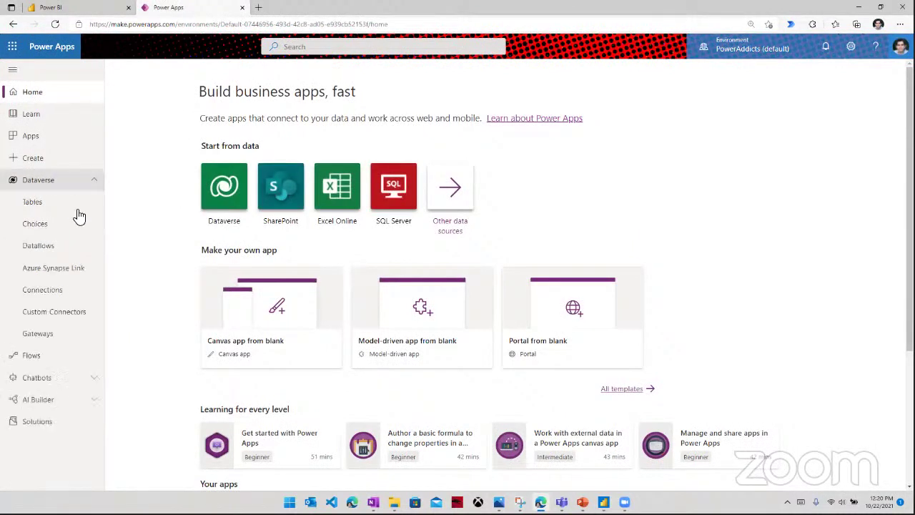
pyautogui.click(67, 205)
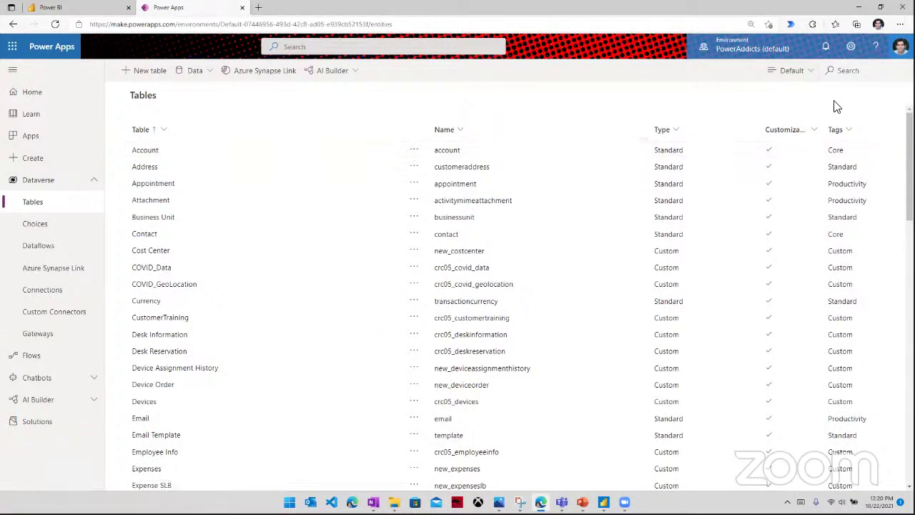
# - Search the Dataverse tables for "devices" and open the Devices table
pyautogui.click(851, 70)
pyautogui.write('device')
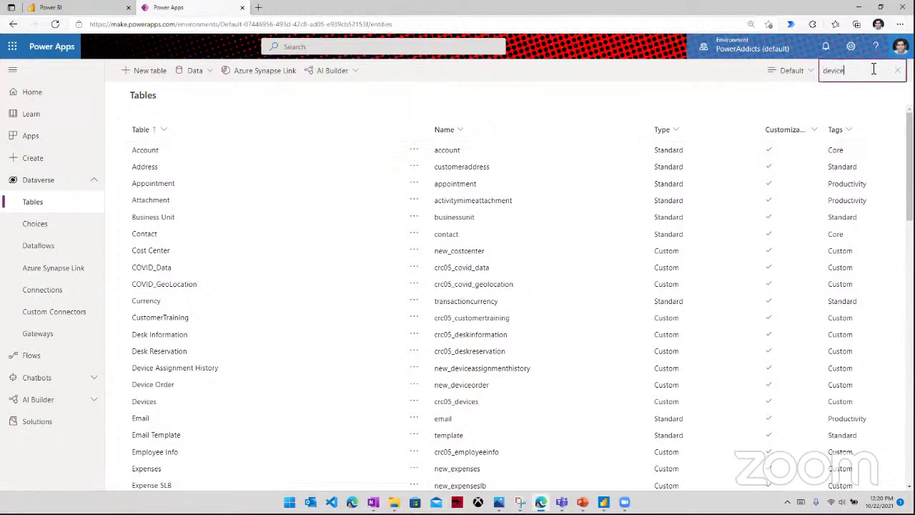
pyautogui.write('s')
pyautogui.click(153, 151)
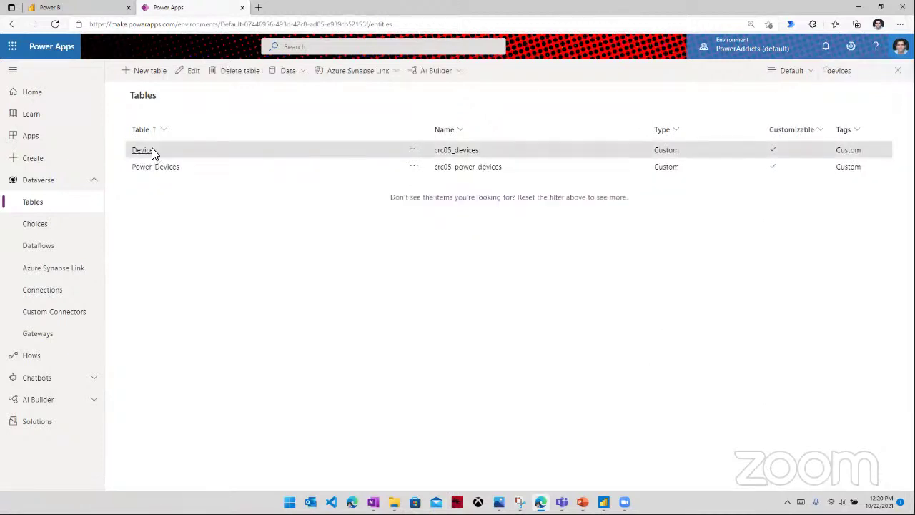
pyautogui.click(152, 151)
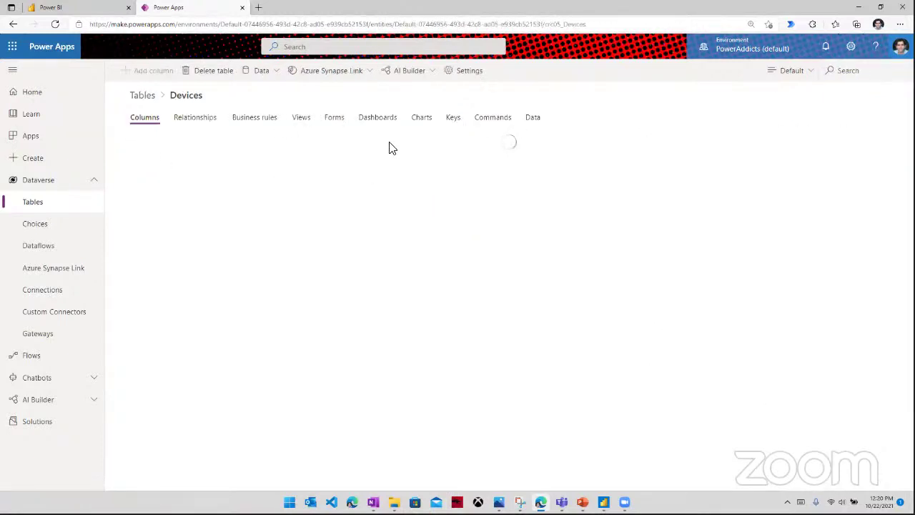
# - Display the Devices table's records in a different view, widen the Assigned To column and look through all its columns
pyautogui.click(533, 118)
pyautogui.click(856, 74)
pyautogui.click(845, 110)
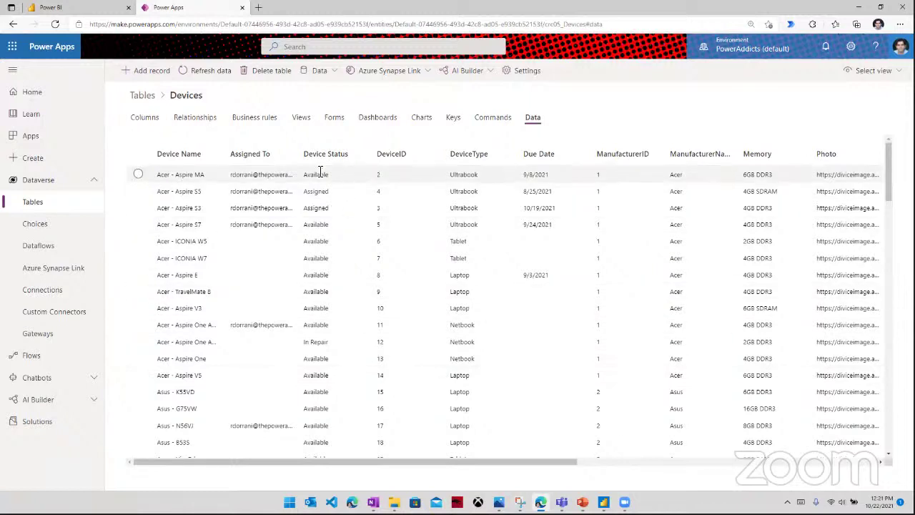
pyautogui.doubleClick(299, 154)
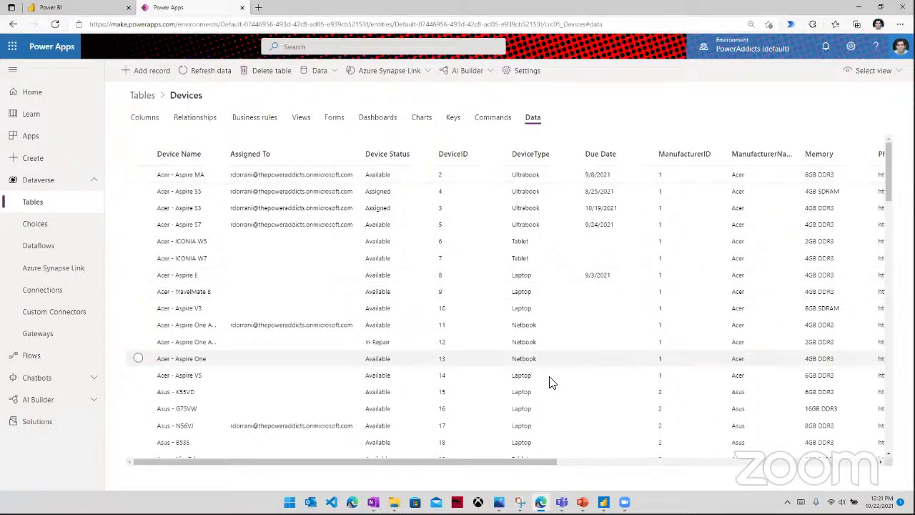
pyautogui.moveTo(554, 469); pyautogui.dragTo(823, 442)
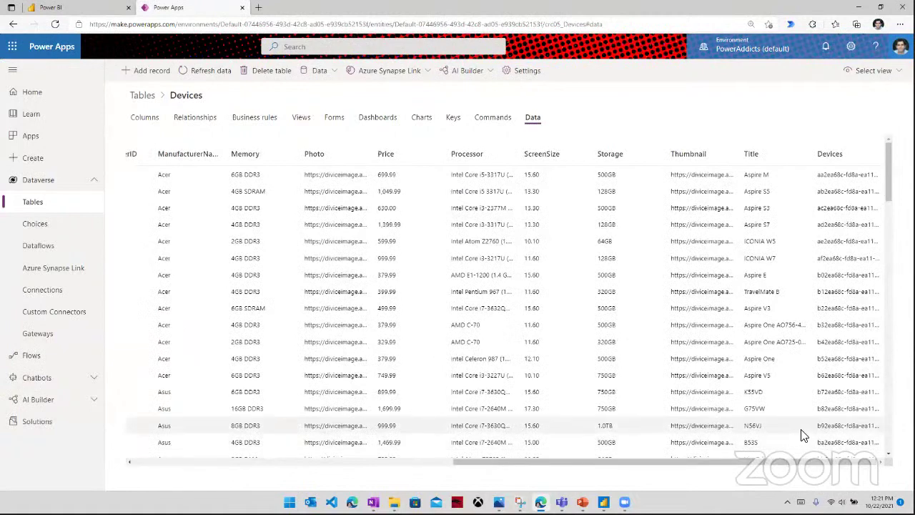
pyautogui.moveTo(771, 460); pyautogui.dragTo(476, 447)
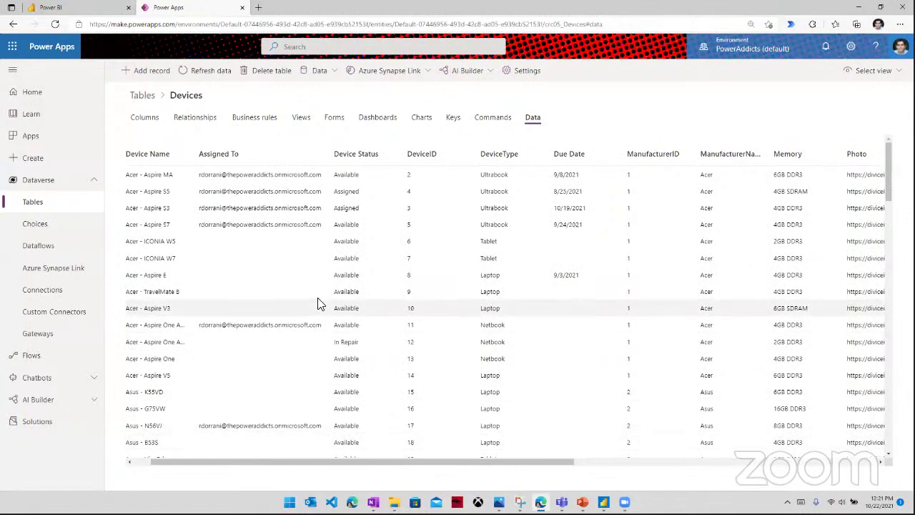
# - Open the Power Platform admin center, and in Power BI Desktop start a new Dataverse data connection
pyautogui.click(851, 47)
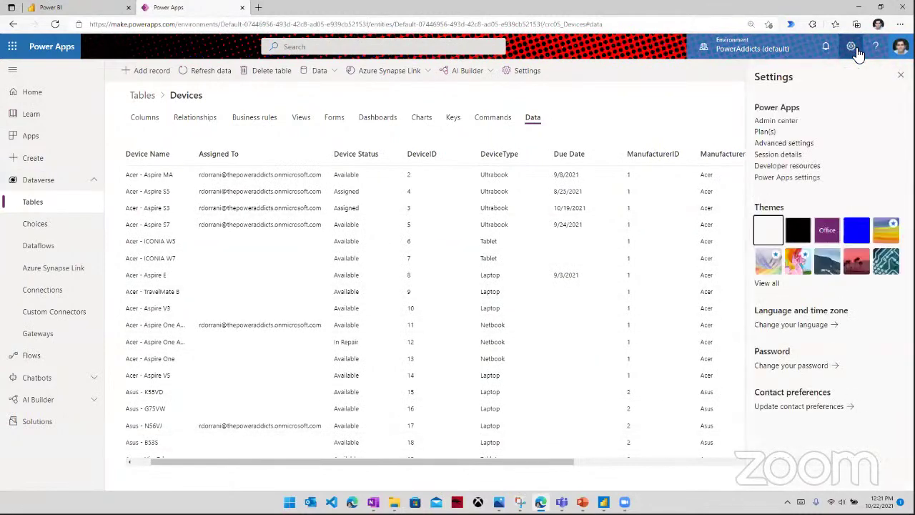
pyautogui.click(776, 121)
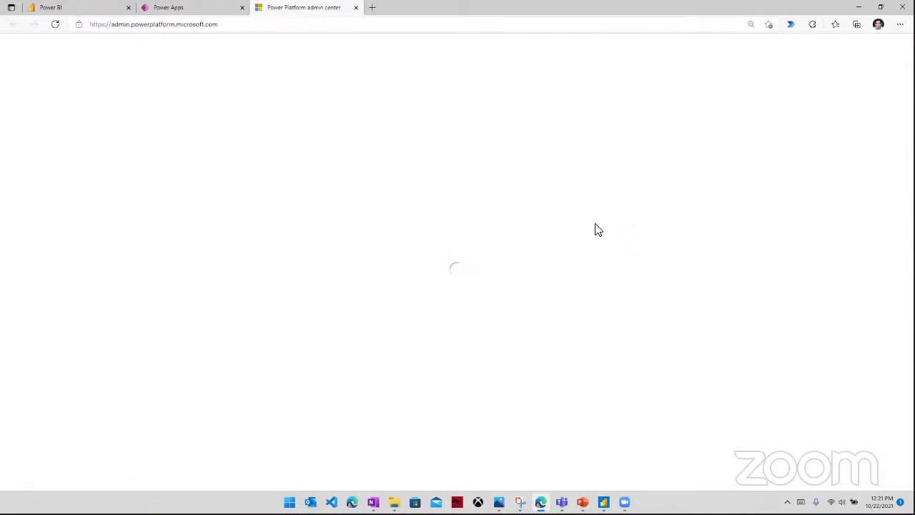
pyautogui.click(604, 502)
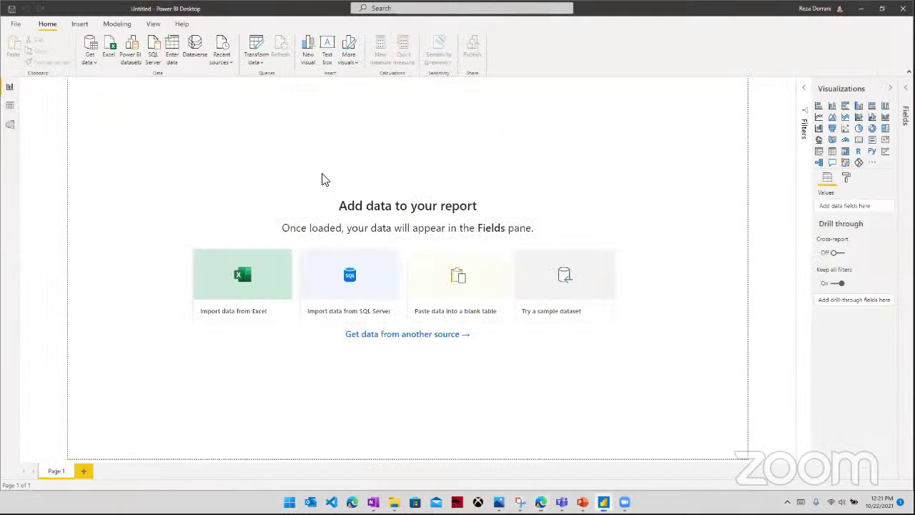
pyautogui.click(90, 60)
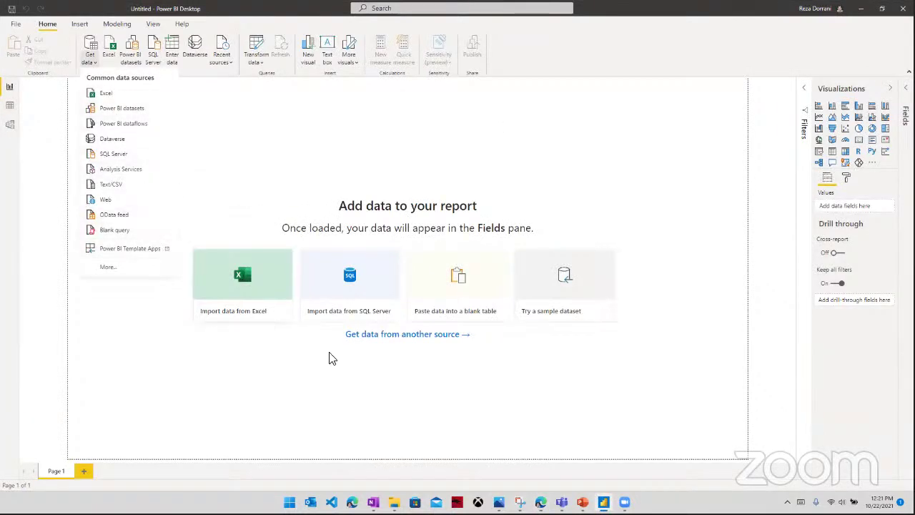
pyautogui.click(113, 139)
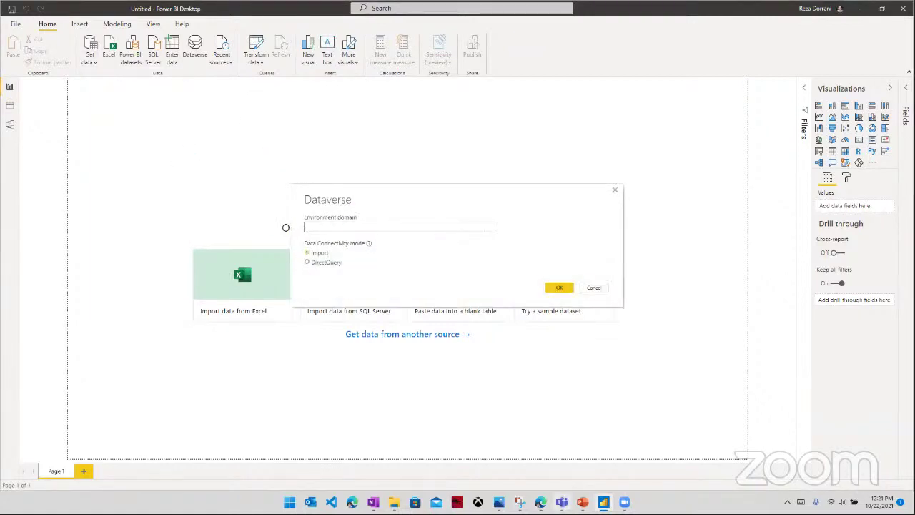
# - Return to the admin center in the browser, open the PowerAddicts (default) environment and copy its environment URL
pyautogui.click(540, 502)
pyautogui.scroll(-10, 198, 221)
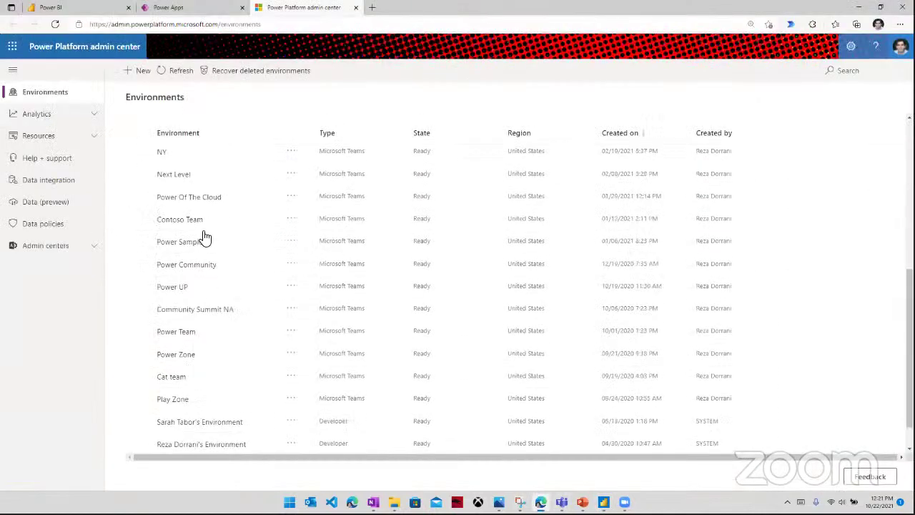
pyautogui.click(193, 429)
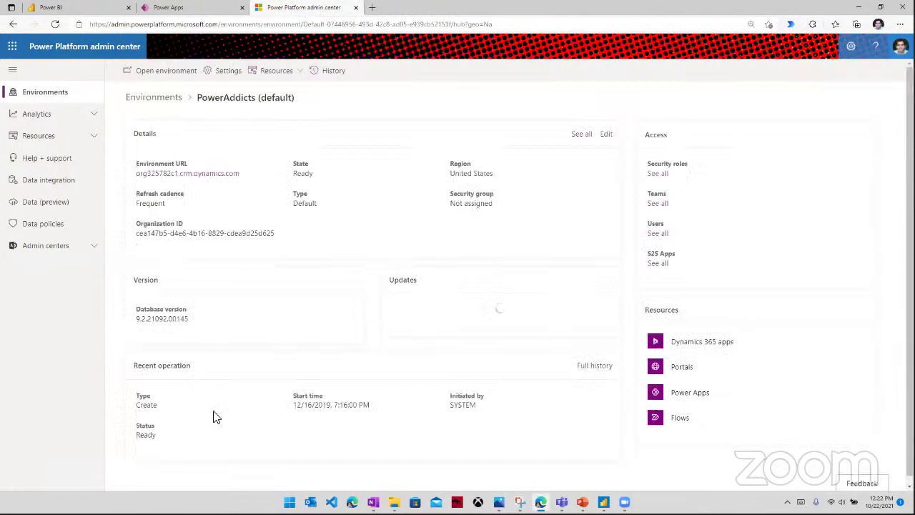
pyautogui.moveTo(247, 178); pyautogui.dragTo(138, 177)
pyautogui.hotkey('ctrl', 'c')
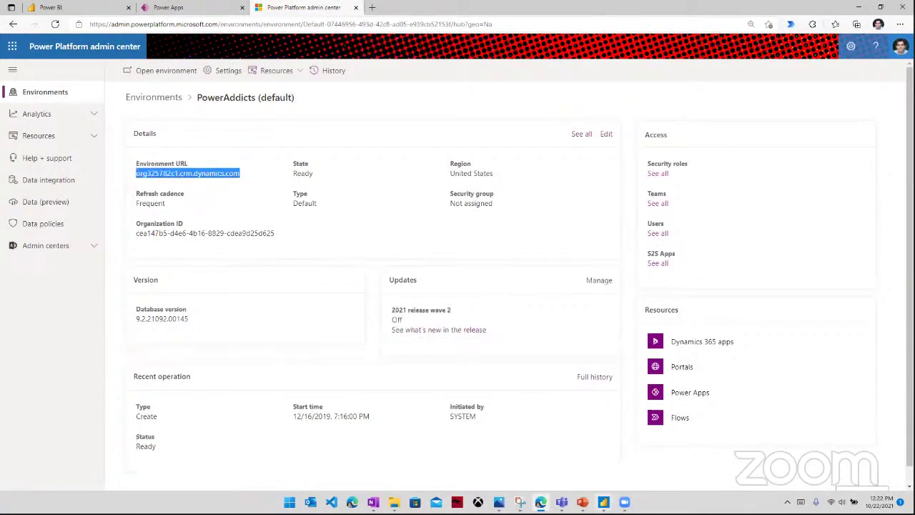
# - In Power BI Desktop, connect to the Dataverse environment domain org325782c1.crm.dynamics.com using DirectQuery mode
pyautogui.click(603, 502)
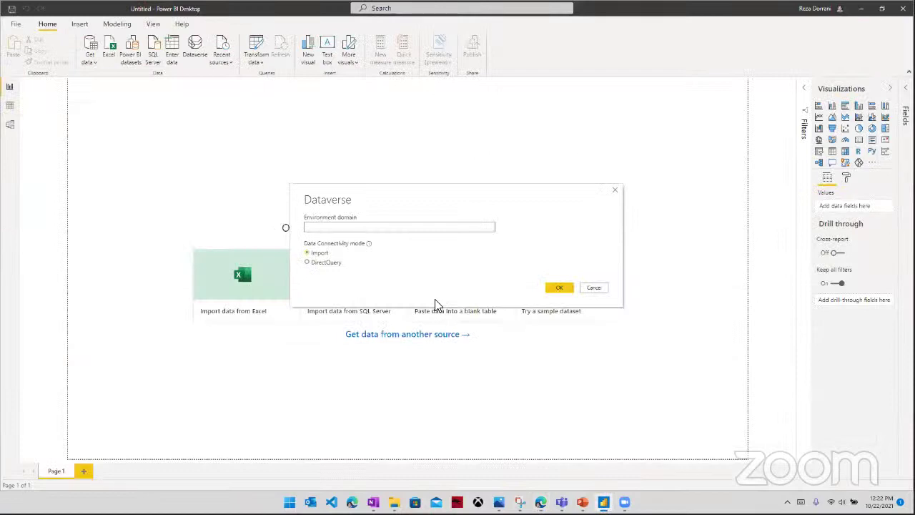
pyautogui.hotkey('ctrl', 'v')
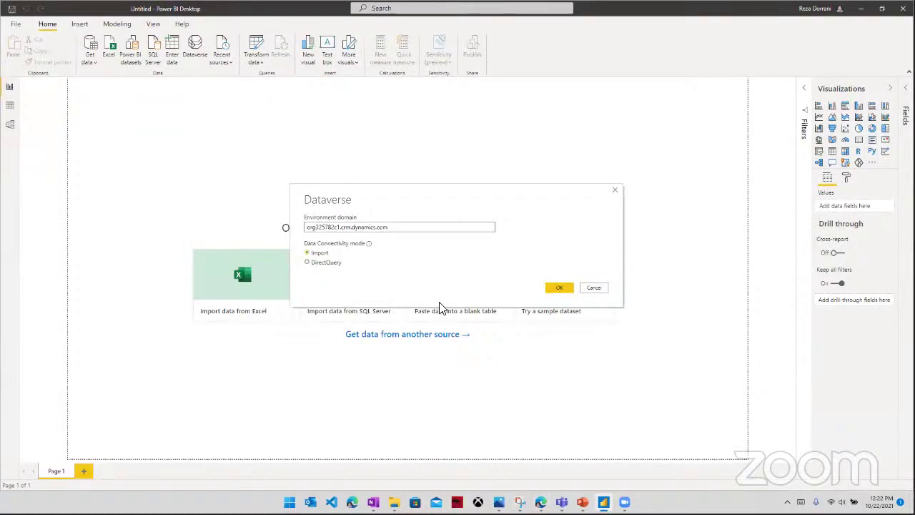
pyautogui.click(559, 295)
pyautogui.click(325, 265)
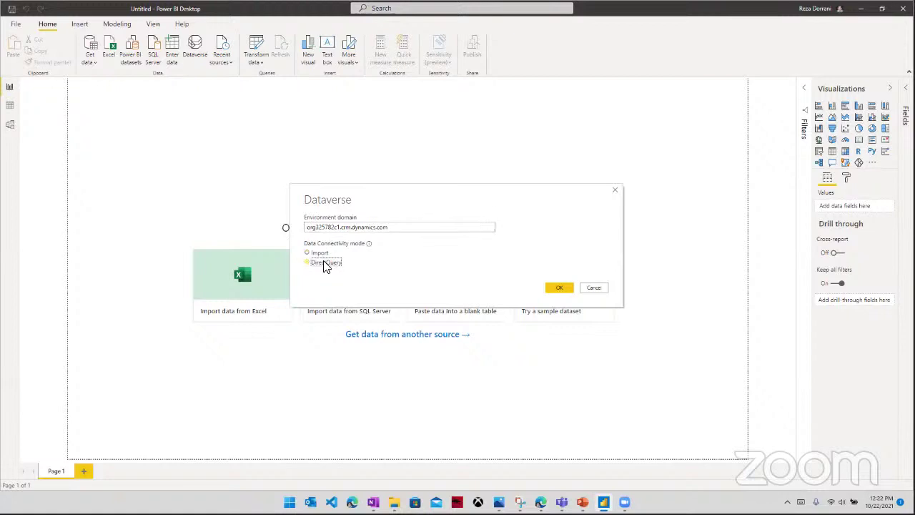
pyautogui.click(321, 254)
pyautogui.click(329, 263)
pyautogui.click(562, 288)
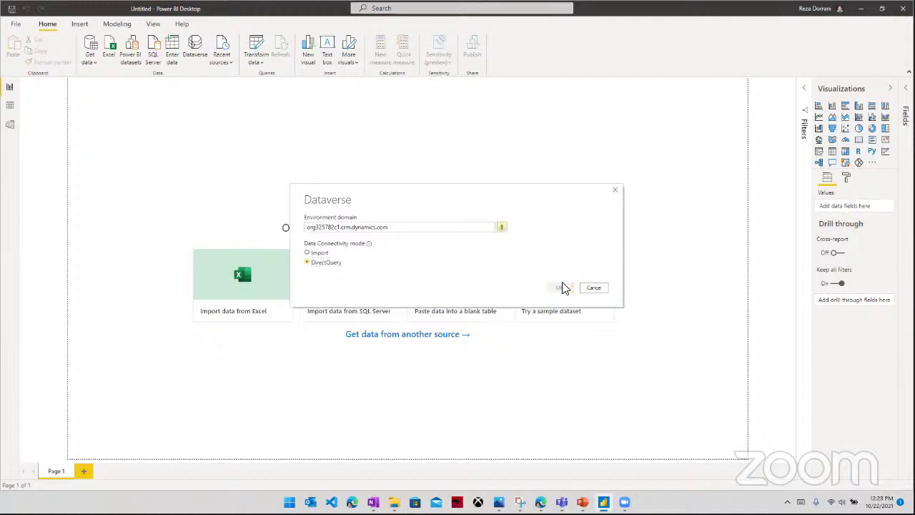
pyautogui.click(493, 232)
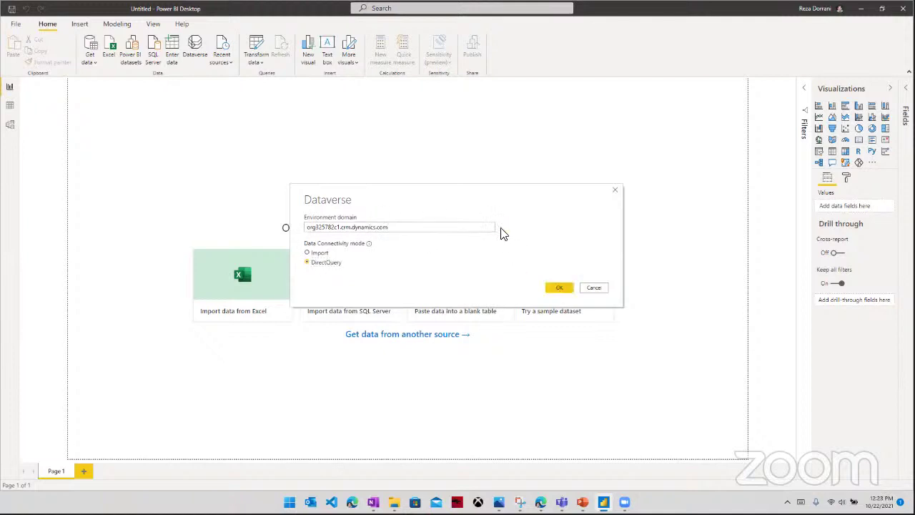
pyautogui.click(561, 288)
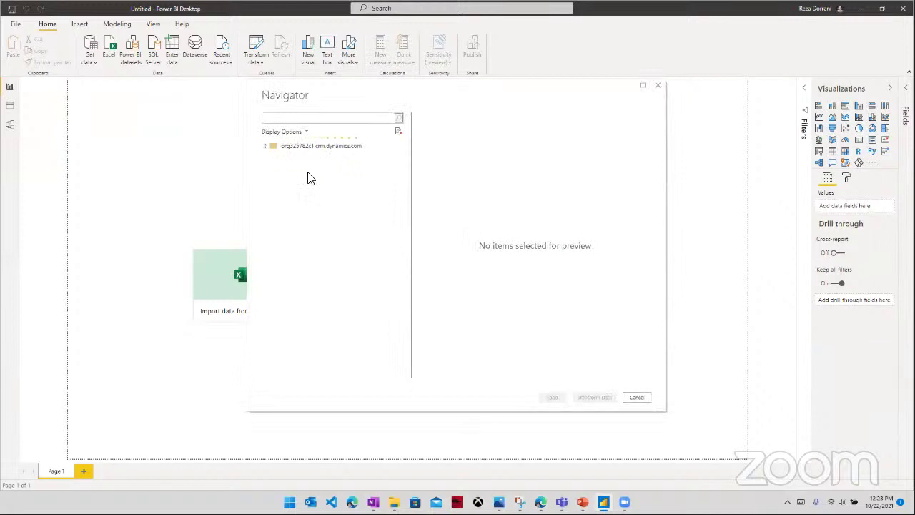
# - Search the environment's tables for "devices", select crc05_devices and load it into the report
pyautogui.click(278, 149)
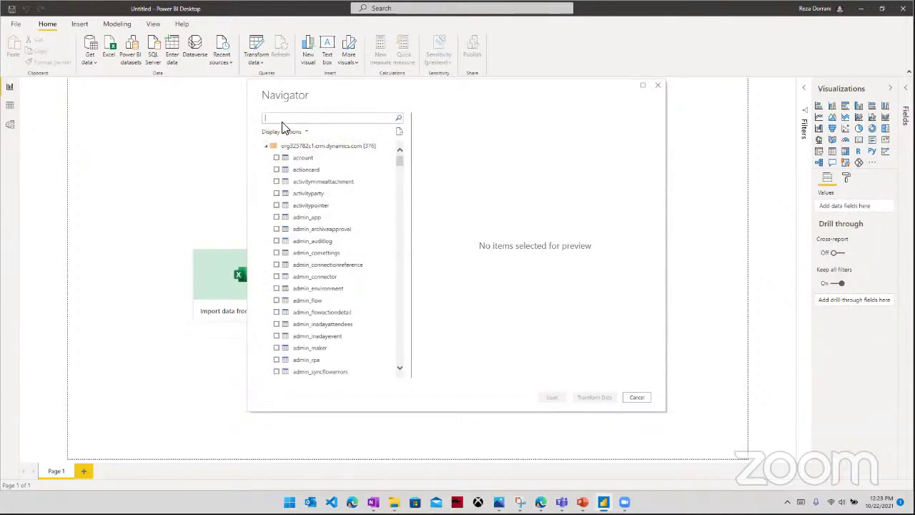
pyautogui.click(283, 118)
pyautogui.write('a')
pyautogui.write('evices')
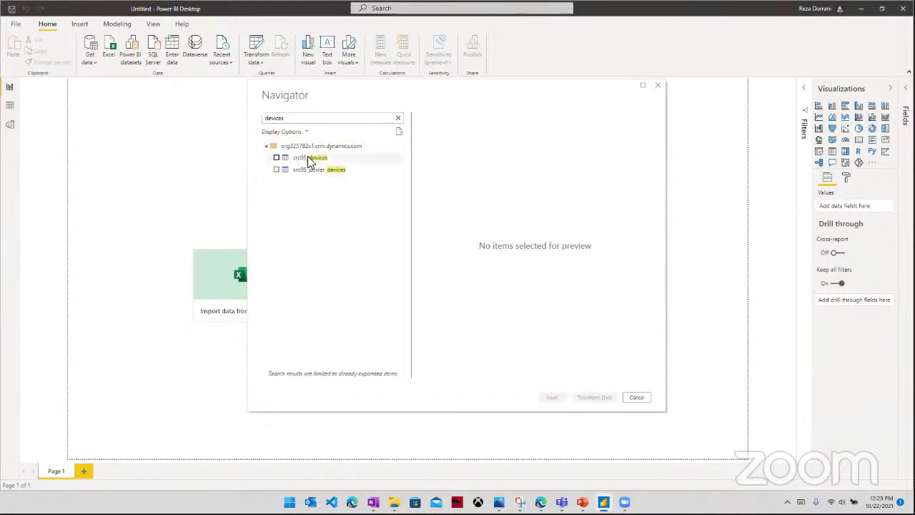
pyautogui.click(281, 158)
pyautogui.click(278, 158)
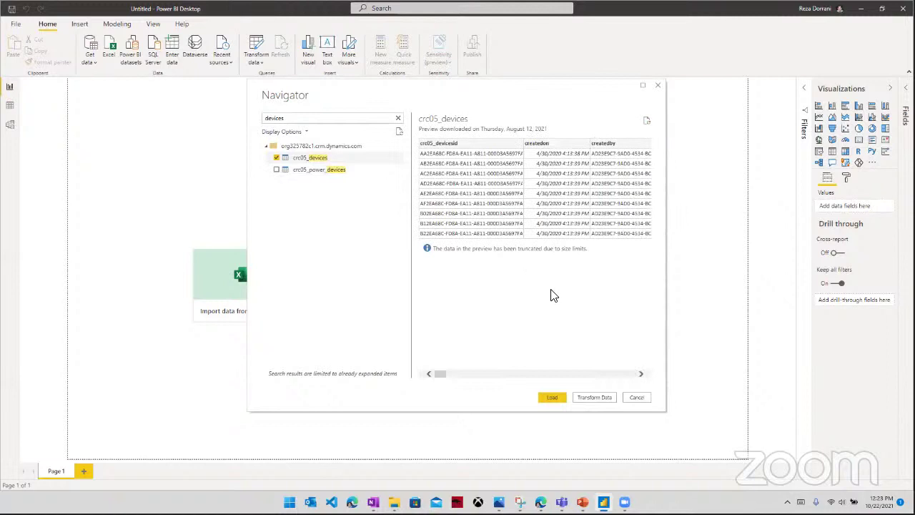
pyautogui.click(554, 399)
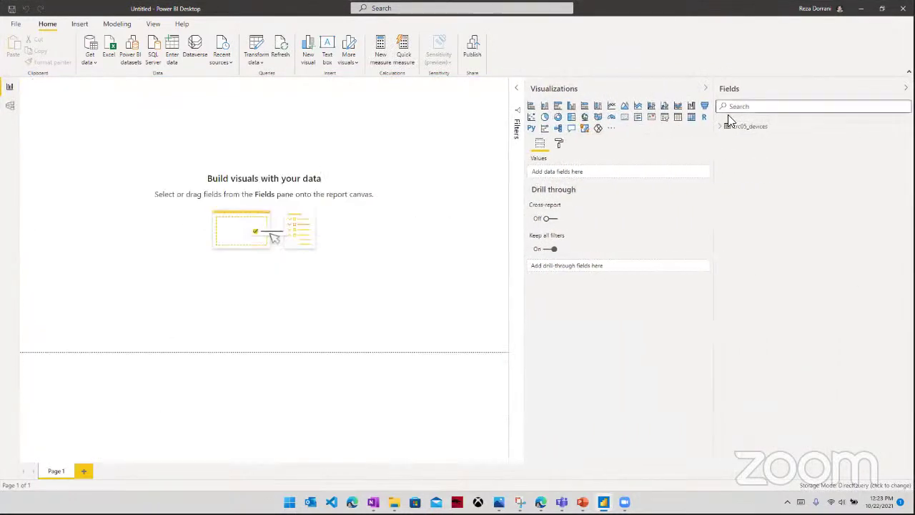
# - Create a table visual from crc05_devices with the fields crc05_devicename, crc05_devicestatus, crc05_devicetype and crc05_deviceid
pyautogui.click(720, 127)
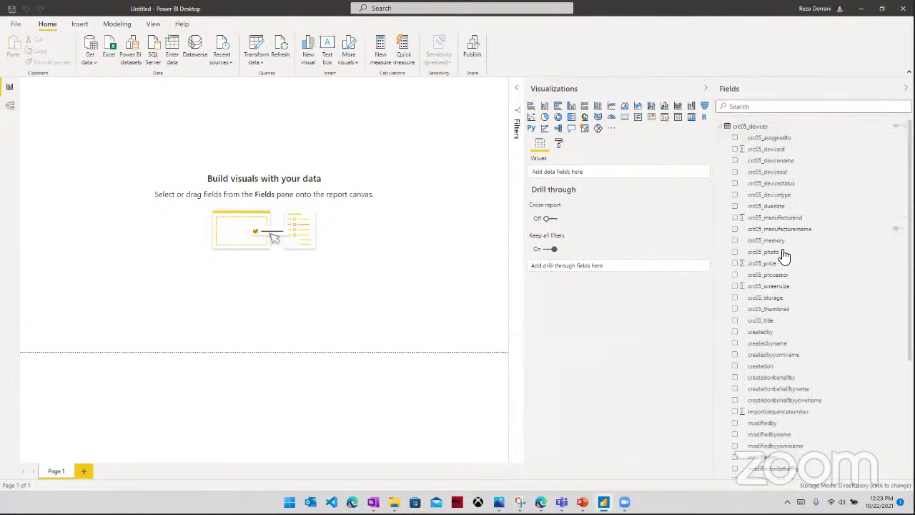
pyautogui.scroll(-5, 784, 300)
pyautogui.scroll(5, 784, 300)
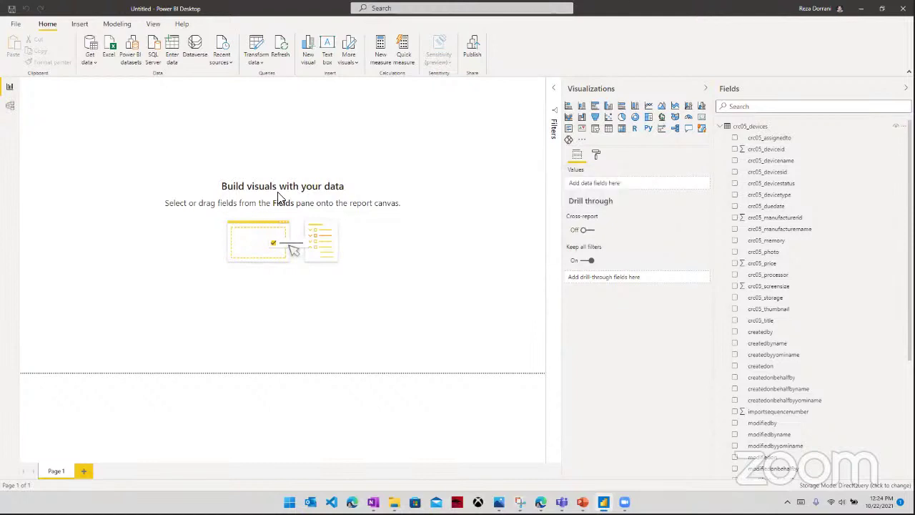
pyautogui.click(736, 162)
pyautogui.click(736, 162)
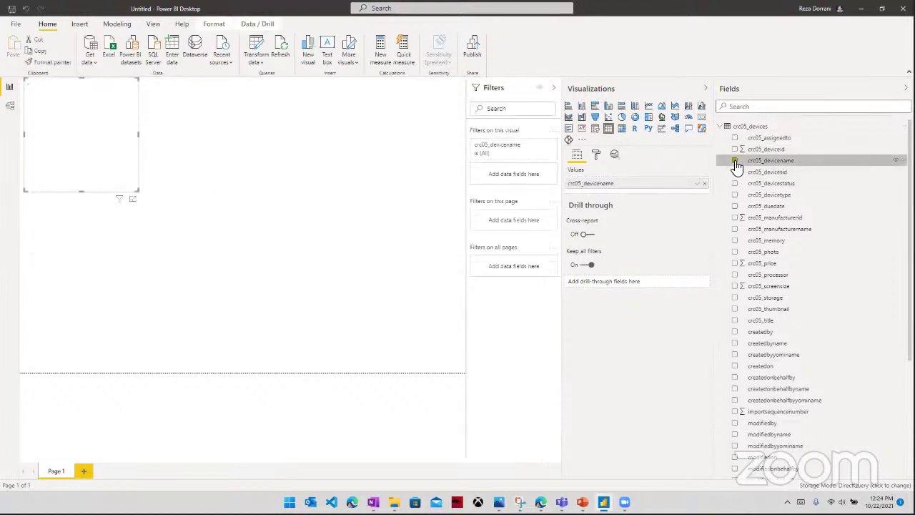
pyautogui.click(735, 184)
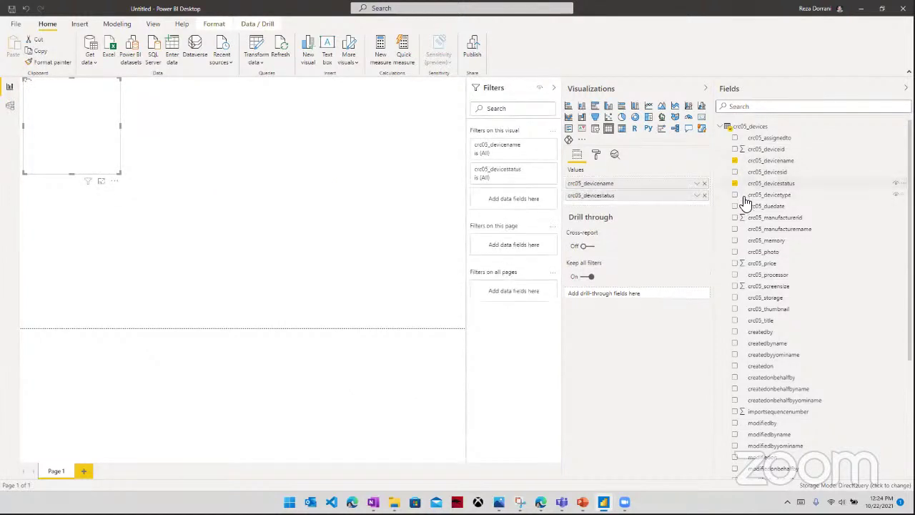
pyautogui.click(736, 195)
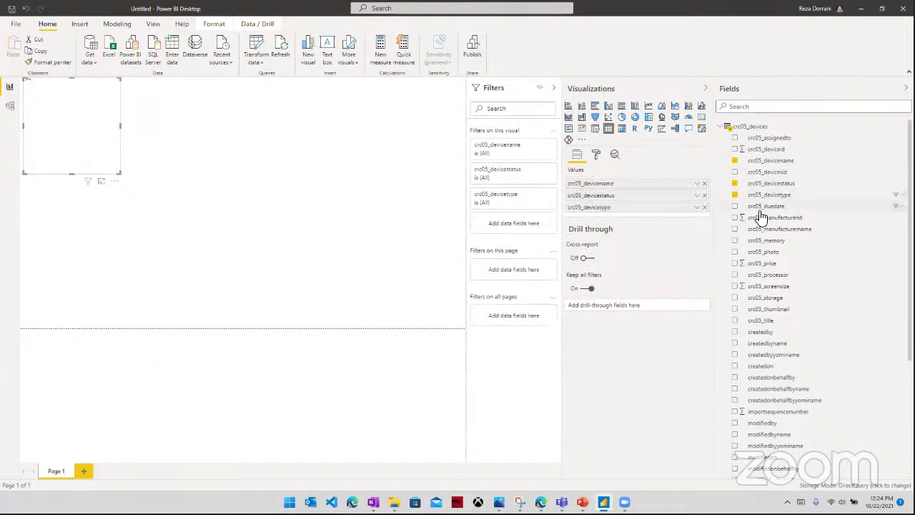
pyautogui.click(736, 150)
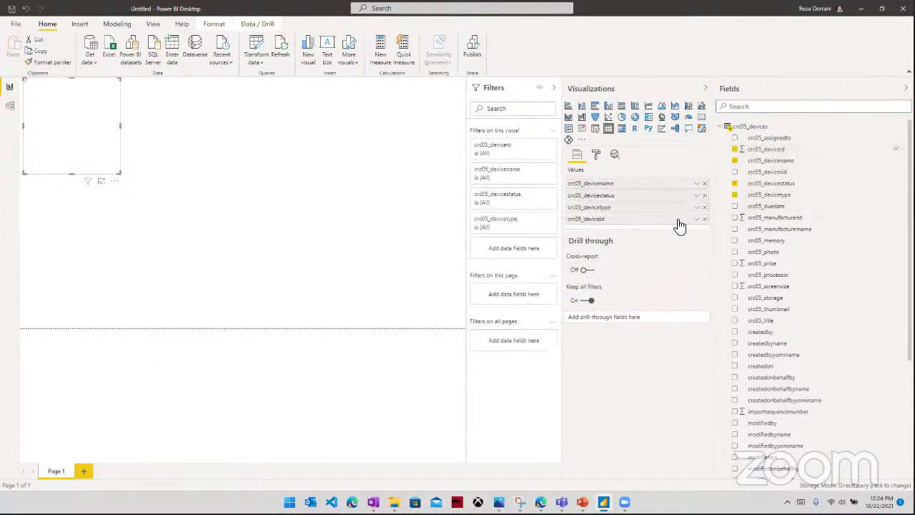
# - Turn off summarization for crc05_deviceid in the table visual and enlarge the visual in width and height
pyautogui.click(697, 219)
pyautogui.click(743, 262)
pyautogui.moveTo(120, 127); pyautogui.dragTo(262, 147)
pyautogui.moveTo(143, 173); pyautogui.dragTo(146, 225)
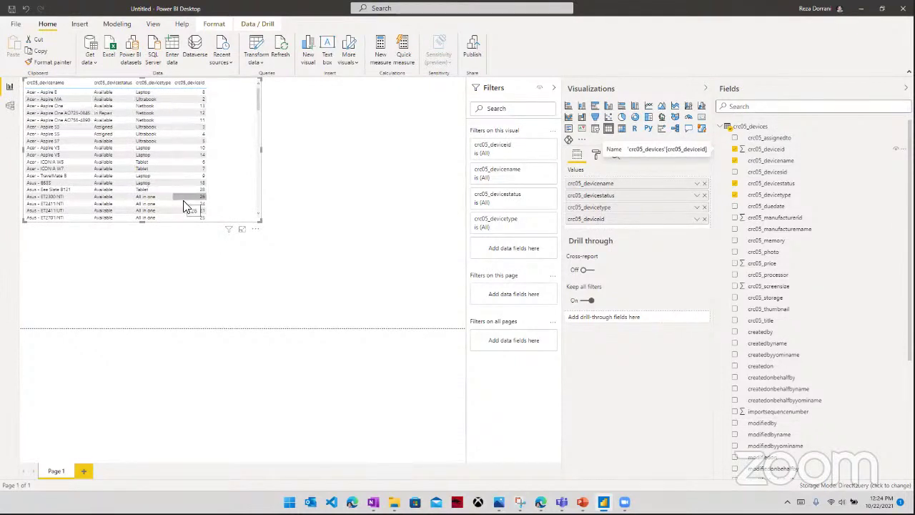
# - Add a pie chart below the devices table with crc05_devicestatus as legend and details and the count of crc05_devicestatus as values
pyautogui.click(169, 247)
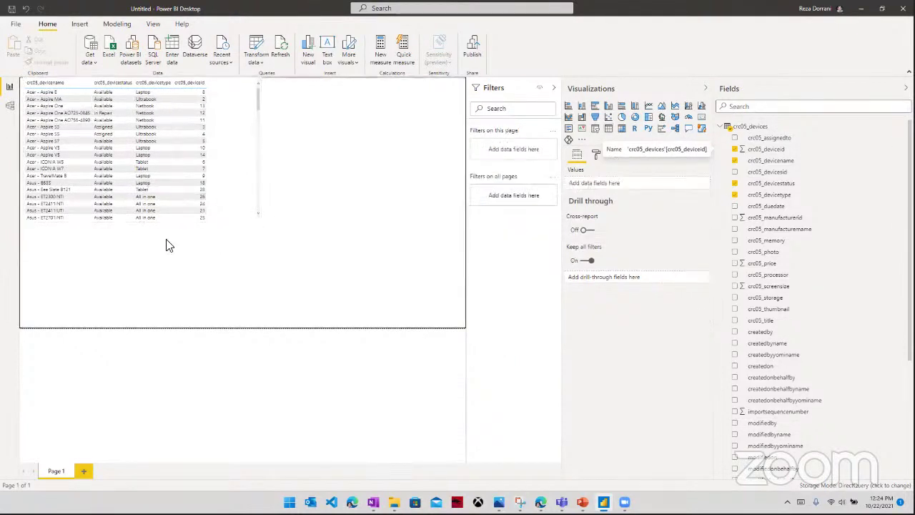
pyautogui.click(623, 121)
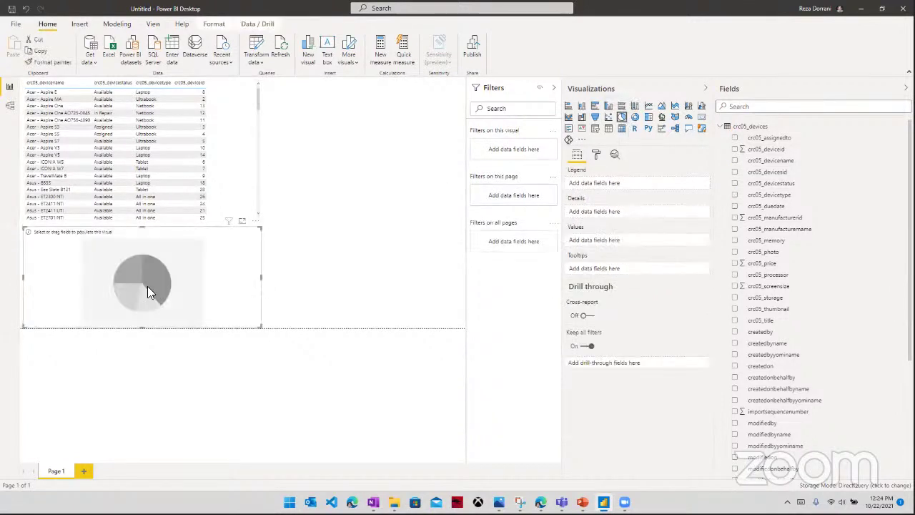
pyautogui.moveTo(772, 185); pyautogui.dragTo(629, 246)
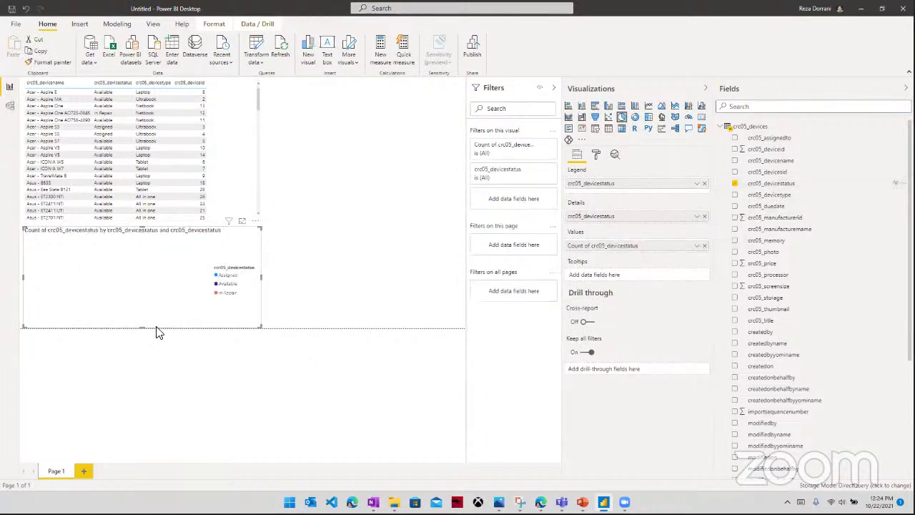
# - Cross-filter the devices table from the pie chart's legend to the Available devices
pyautogui.click(259, 280)
pyautogui.click(227, 275)
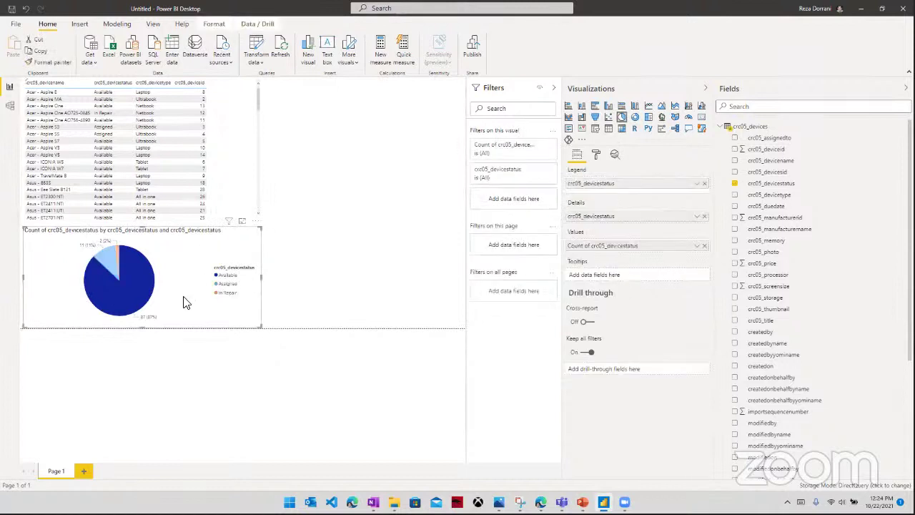
pyautogui.click(213, 275)
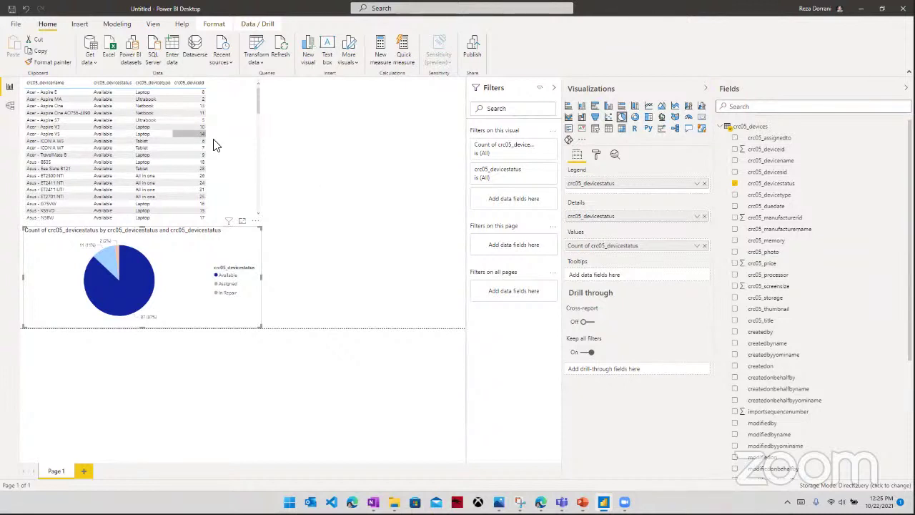
# - Save the report in Downloads as RDDevicesRP and publish it to My workspace
pyautogui.click(472, 50)
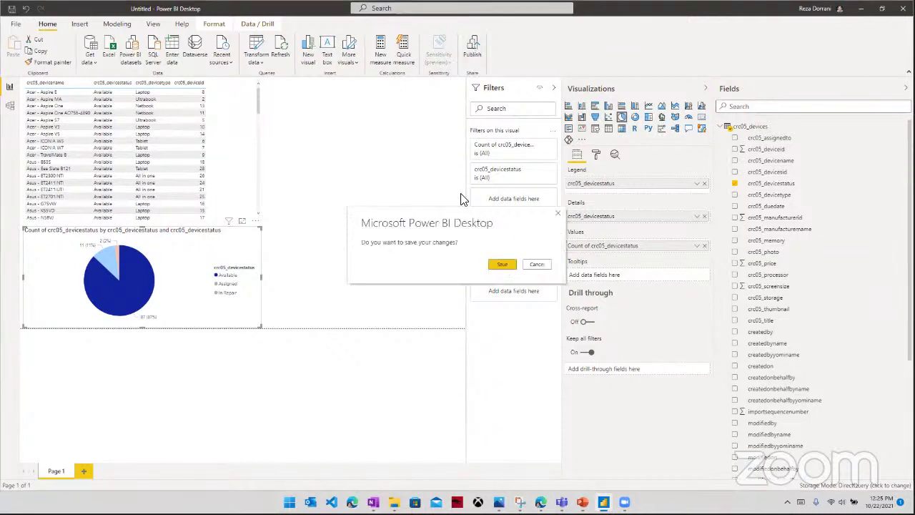
pyautogui.click(502, 264)
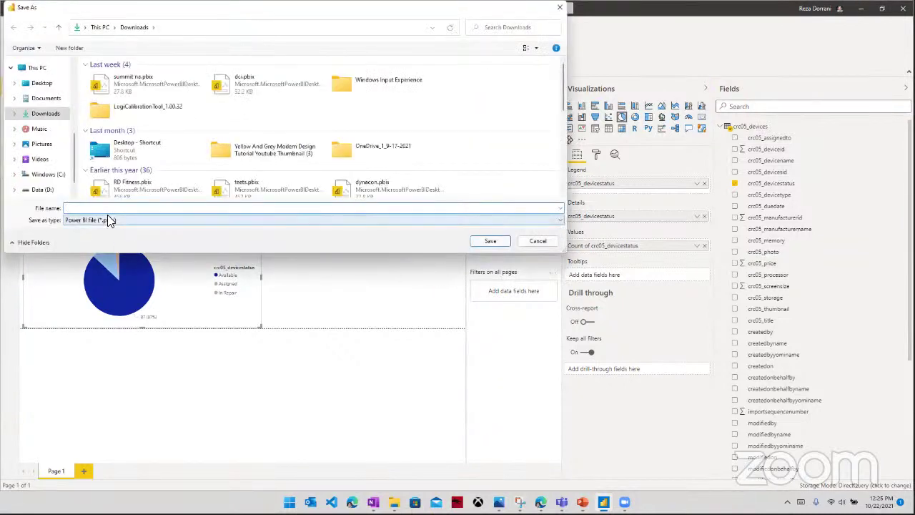
pyautogui.write('RD')
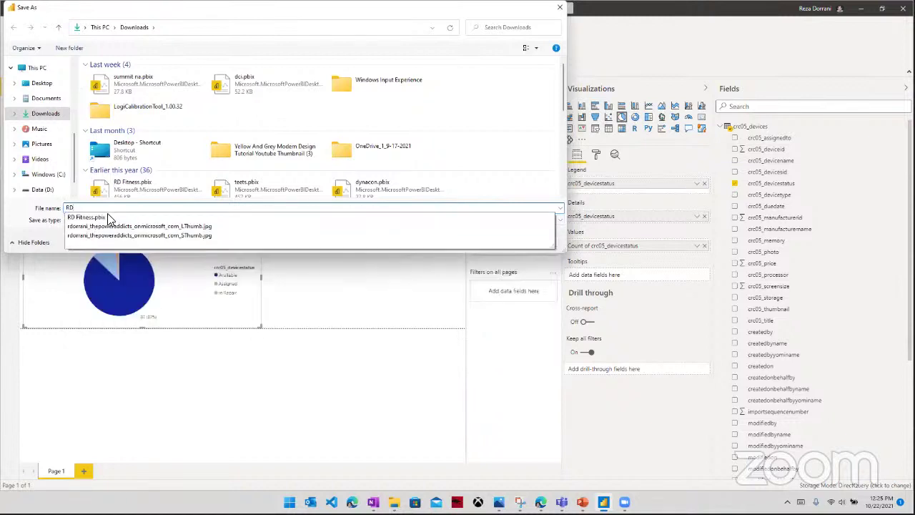
pyautogui.write('DevicesRP')
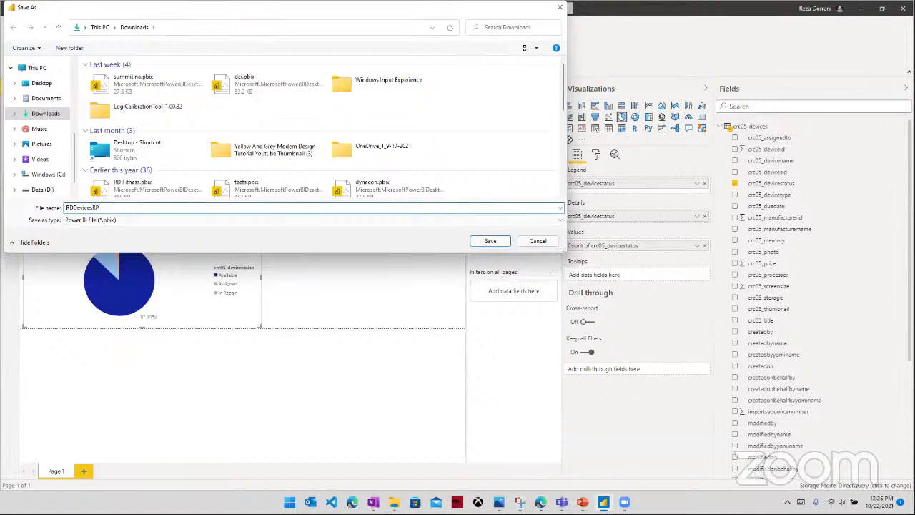
pyautogui.click(490, 241)
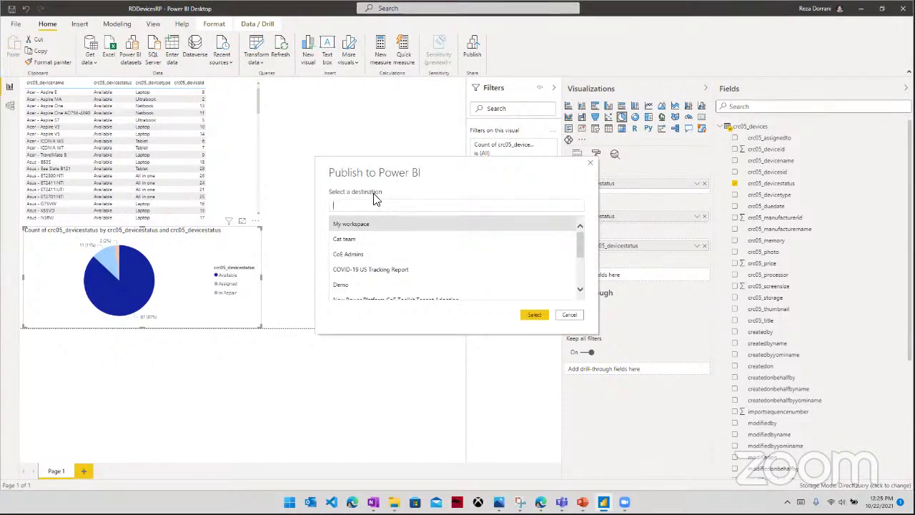
pyautogui.click(530, 316)
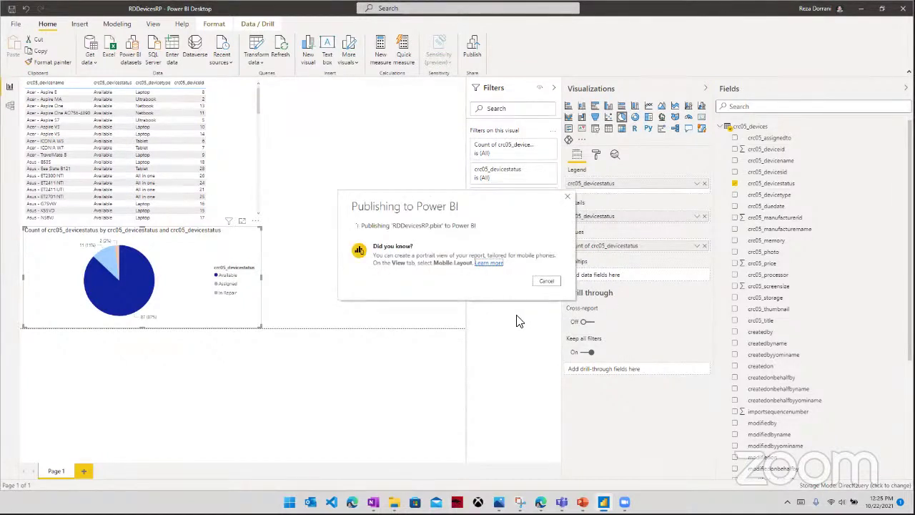
# - Switch to the Power BI service in the browser and open the RDDevicesRP report from My workspace in edit mode
pyautogui.click(541, 502)
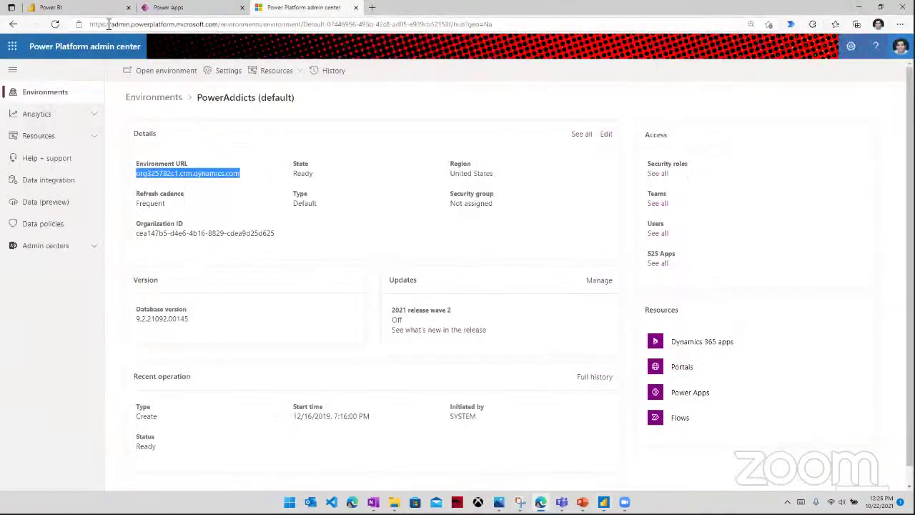
pyautogui.click(93, 8)
pyautogui.click(133, 24)
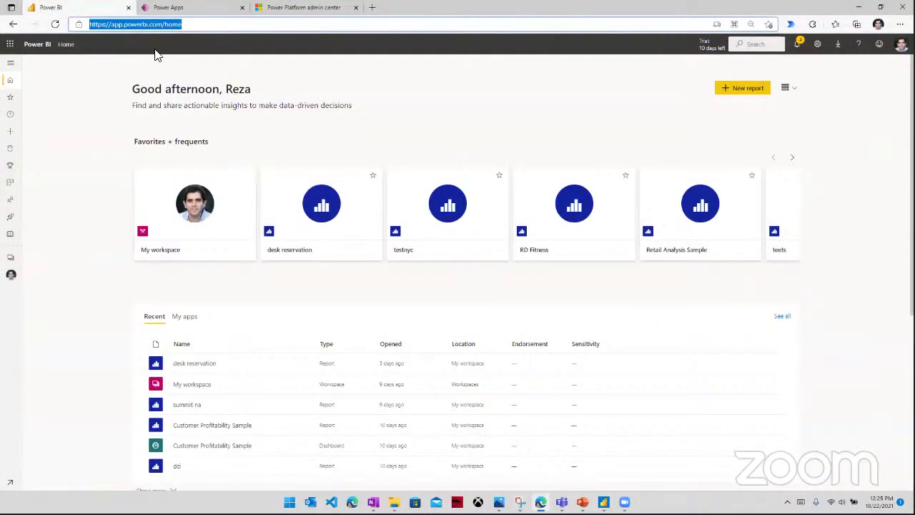
pyautogui.click(10, 65)
pyautogui.click(63, 276)
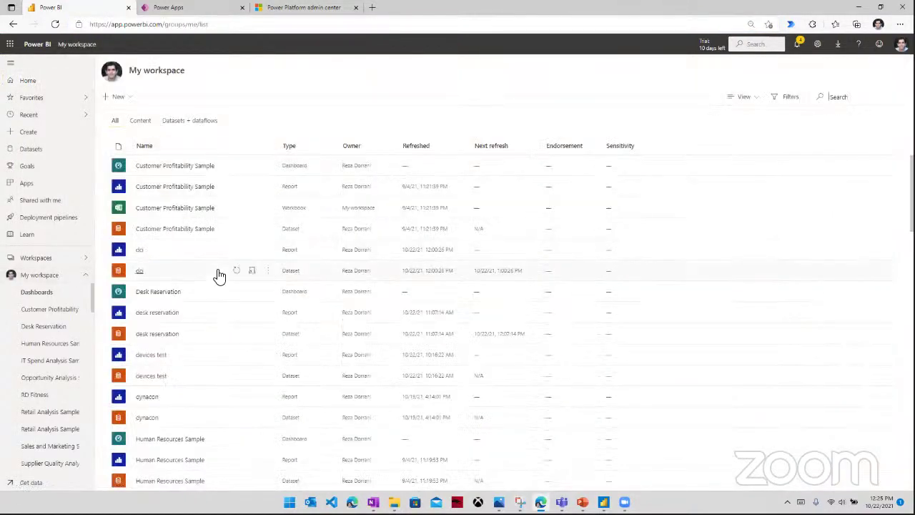
pyautogui.scroll(-8, 225, 353)
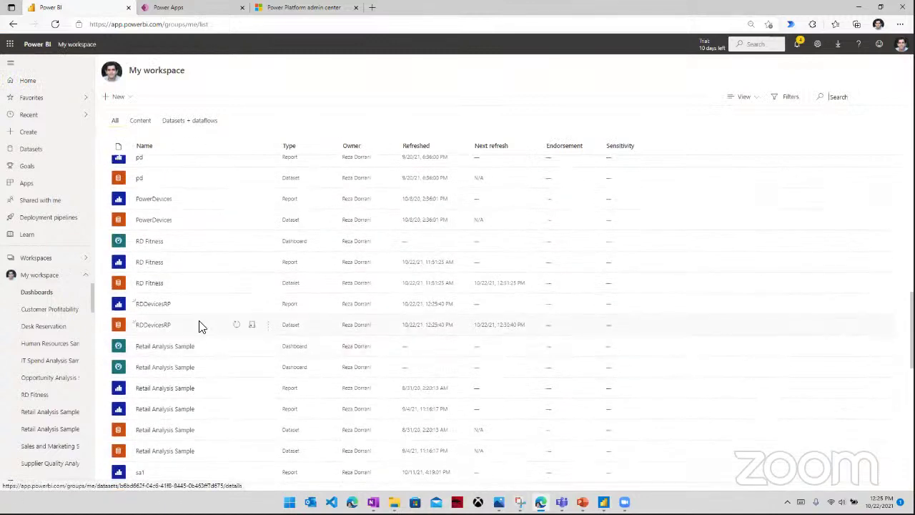
pyautogui.click(152, 305)
pyautogui.click(11, 65)
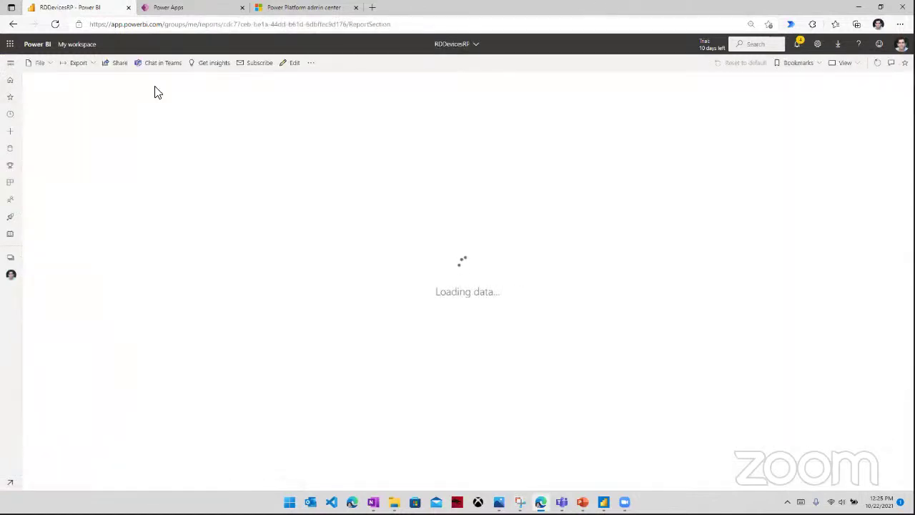
pyautogui.click(285, 62)
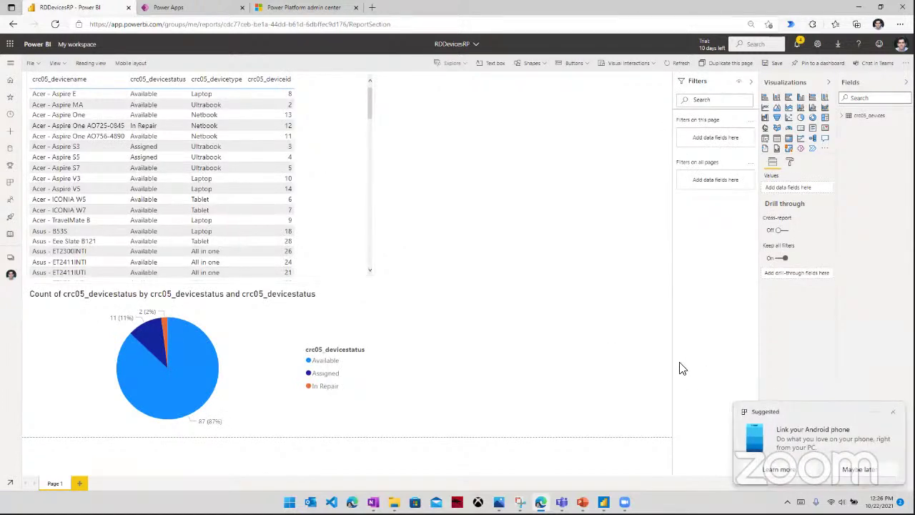
pyautogui.click(893, 412)
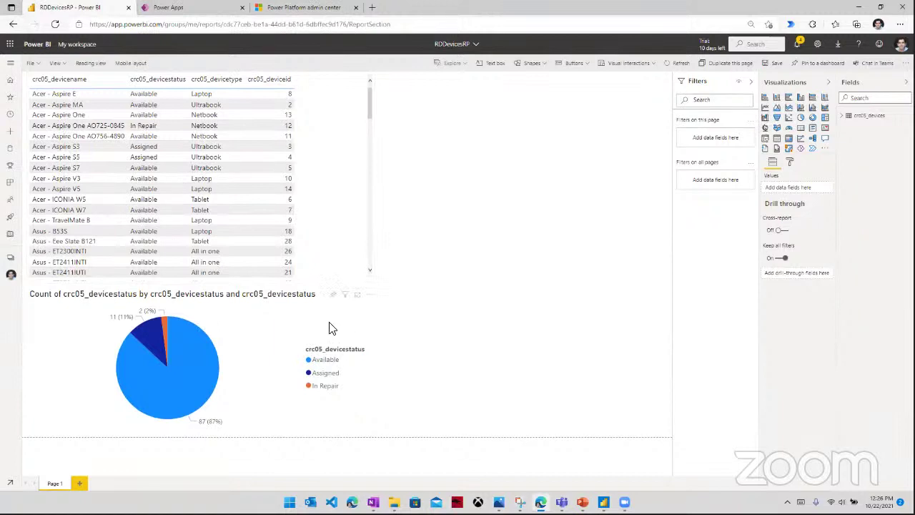
# - Cross-filter the devices table by the pie chart's In Repair slice and clear the selection again
pyautogui.click(166, 327)
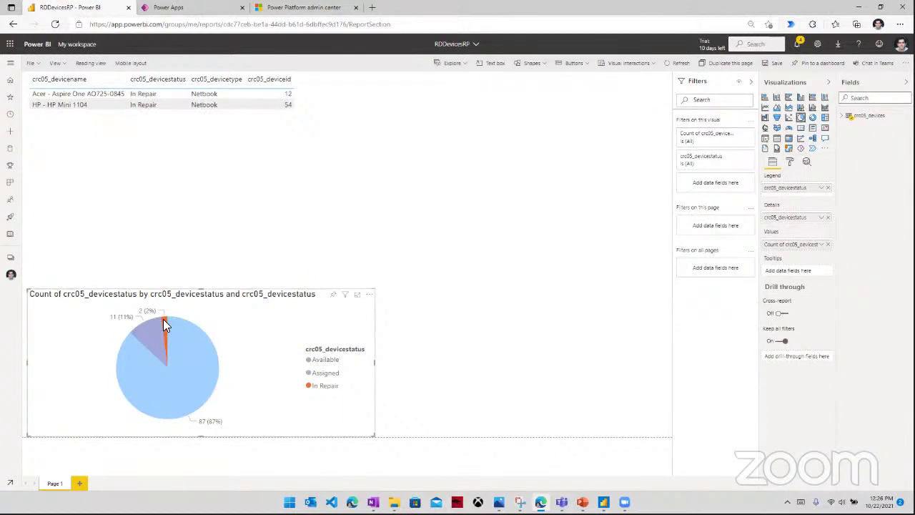
pyautogui.click(163, 319)
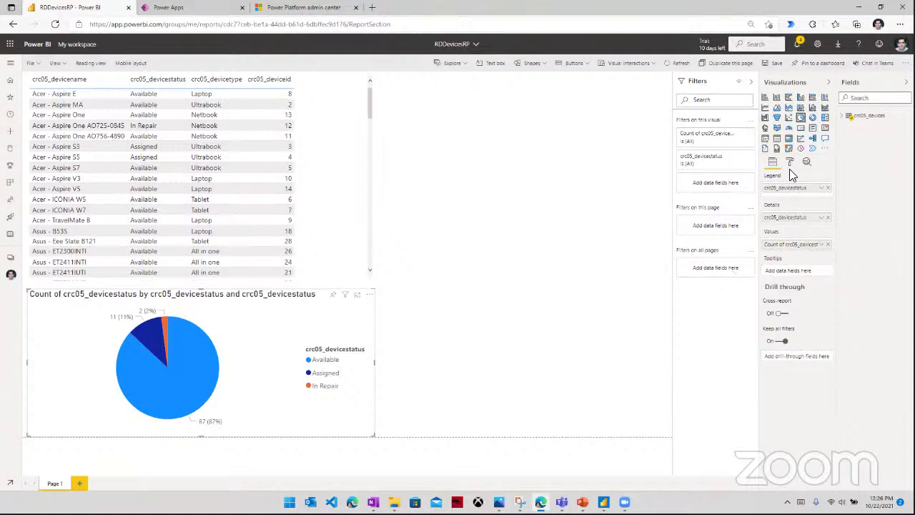
# - Add a Power Apps for Power BI visual beside the devices table and extend its height downward
pyautogui.click(801, 148)
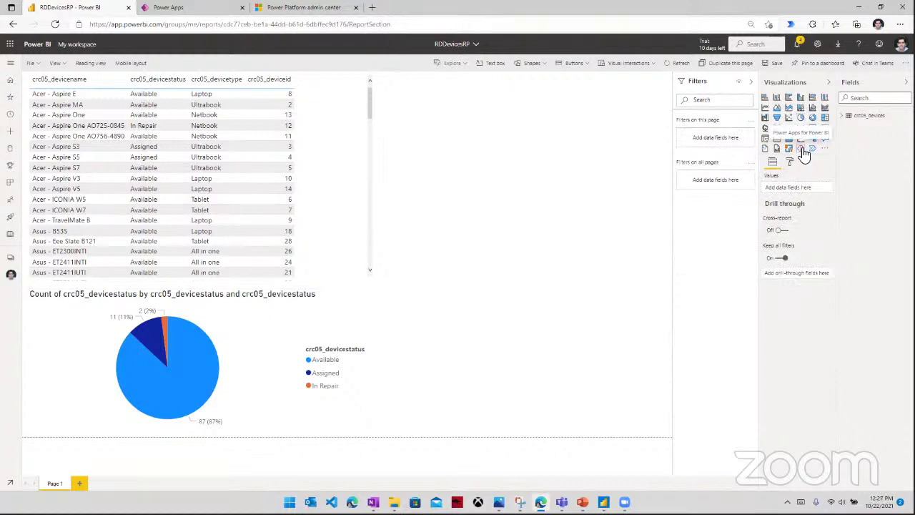
pyautogui.click(802, 148)
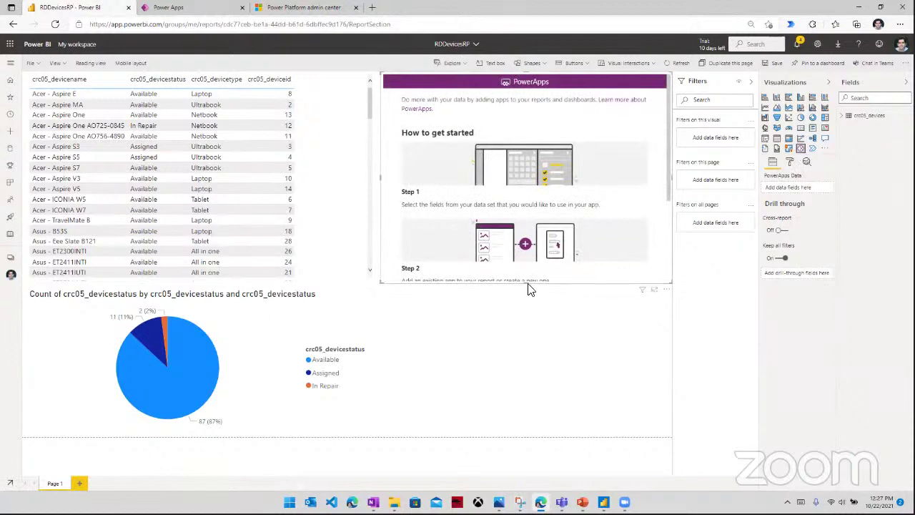
pyautogui.moveTo(527, 285); pyautogui.dragTo(513, 347)
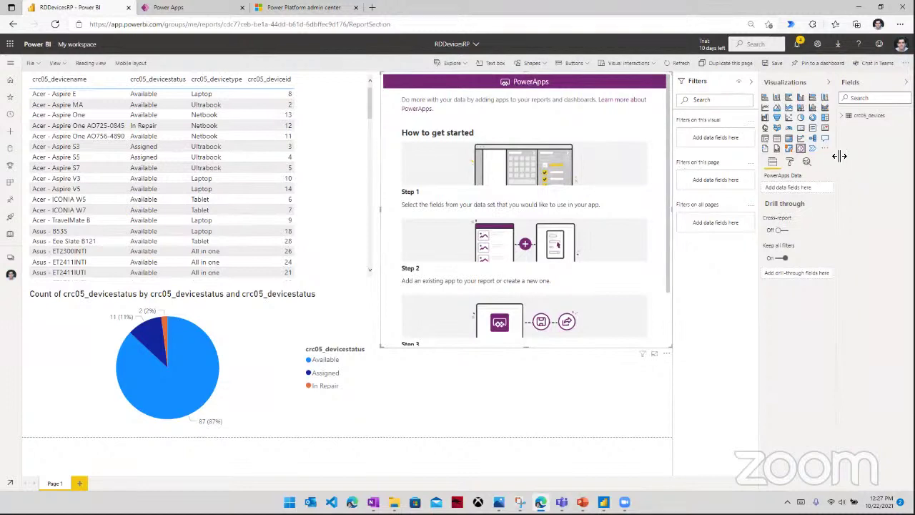
# - Widen the list of report fields and spotlight the Power Apps visual
pyautogui.moveTo(838, 160); pyautogui.dragTo(740, 183)
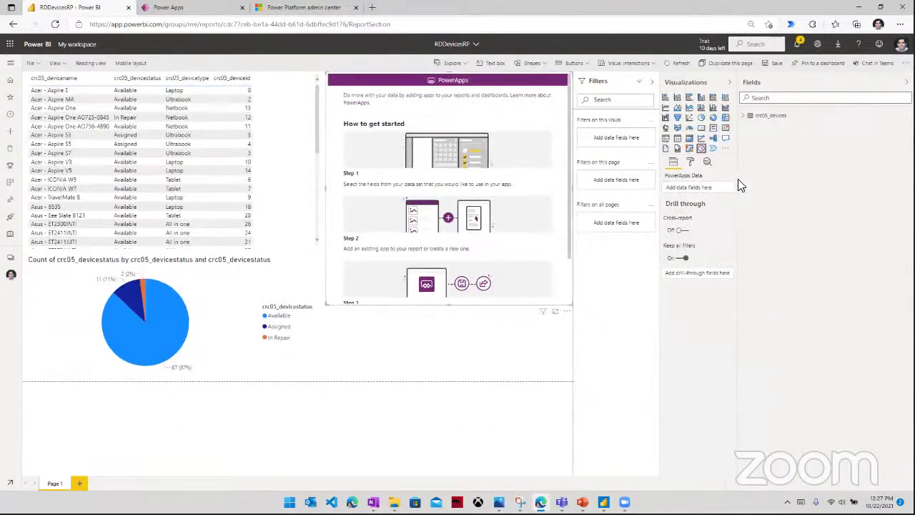
pyautogui.click(568, 313)
pyautogui.click(590, 360)
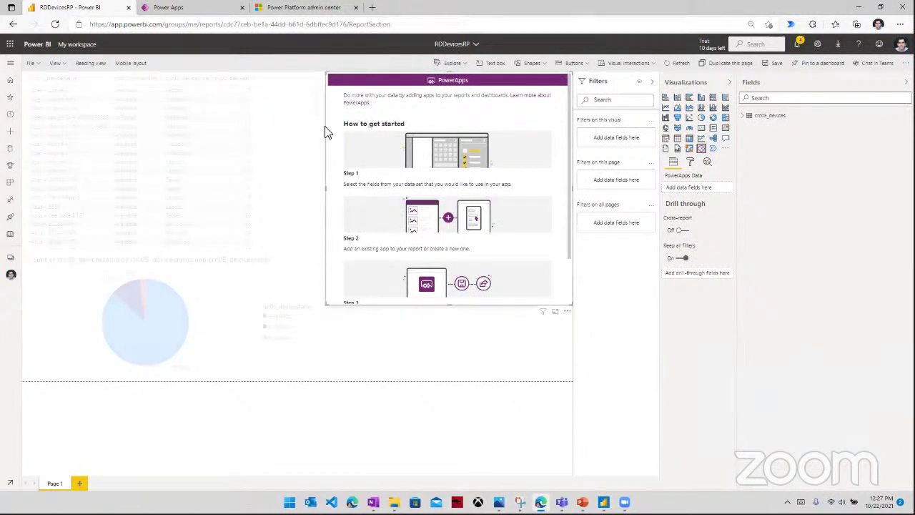
# - Add crc05_deviceid, crc05_devicename, crc05_devicestatus, crc05_devicetype and crc05_photo to the Power Apps visual's data, with summarization turned off for crc05_deviceid
pyautogui.click(747, 118)
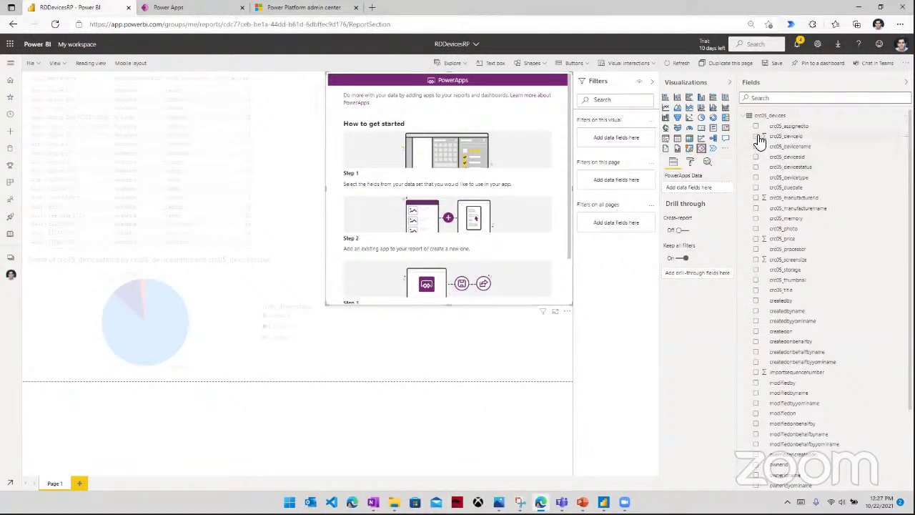
pyautogui.click(757, 136)
pyautogui.click(757, 147)
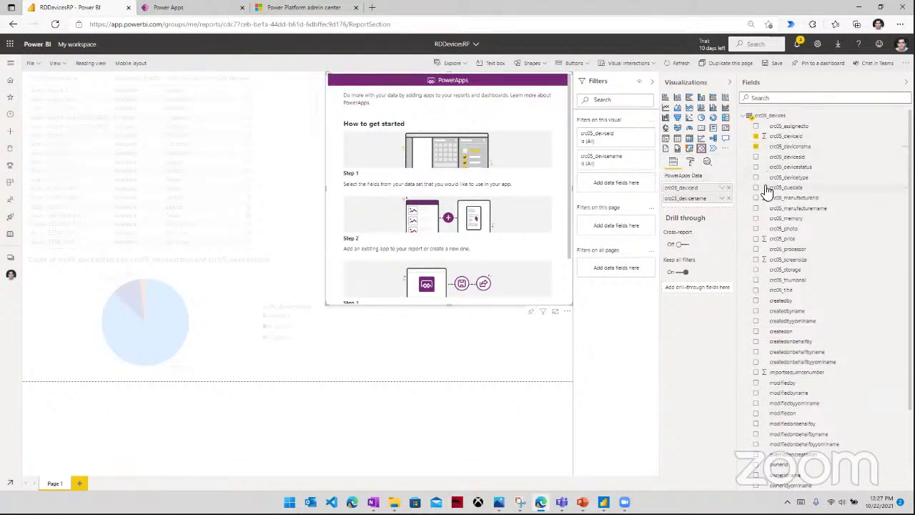
pyautogui.click(756, 167)
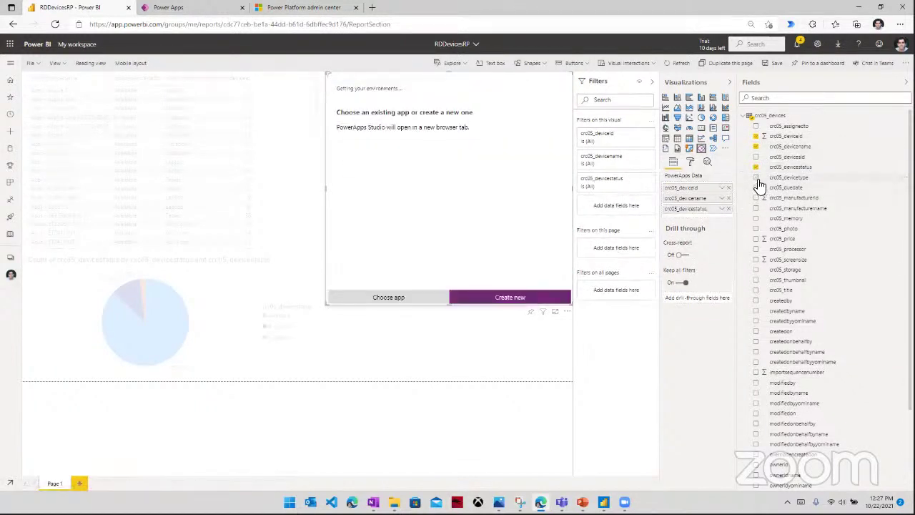
pyautogui.click(757, 177)
pyautogui.click(757, 230)
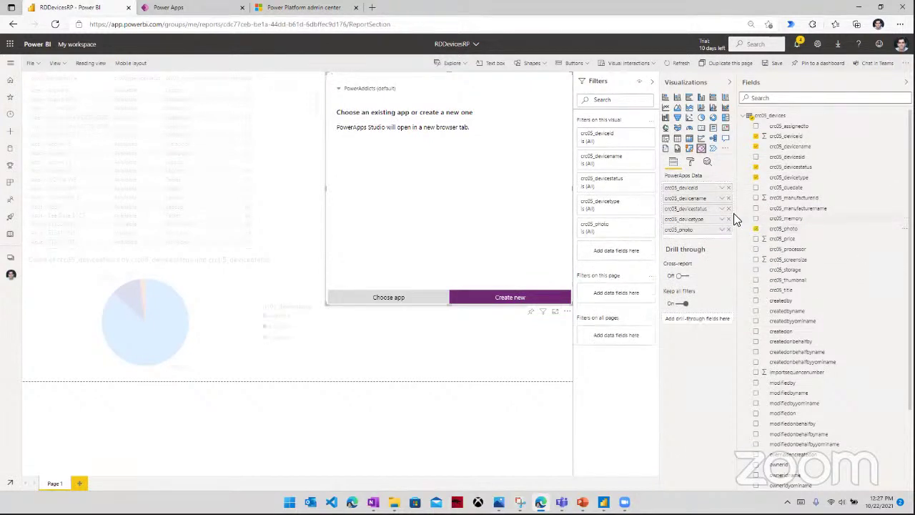
pyautogui.click(721, 188)
pyautogui.click(751, 234)
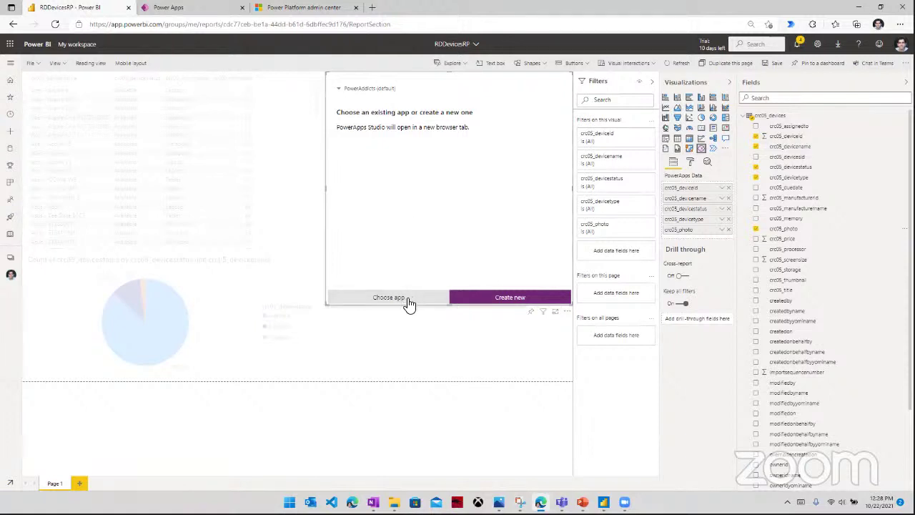
# - Create a new app from the Power Apps visual in the PowerAddicts (default) environment and skip the Power Apps Studio welcome dialog
pyautogui.click(501, 304)
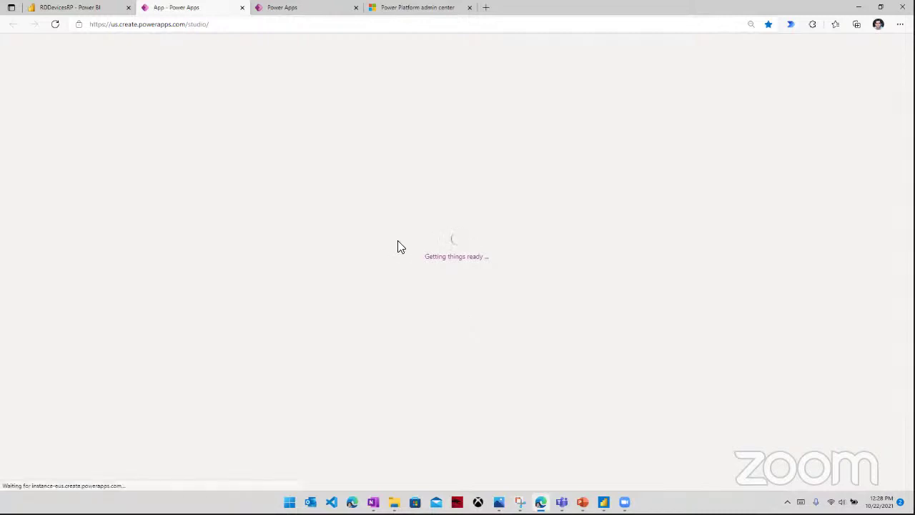
pyautogui.click(388, 282)
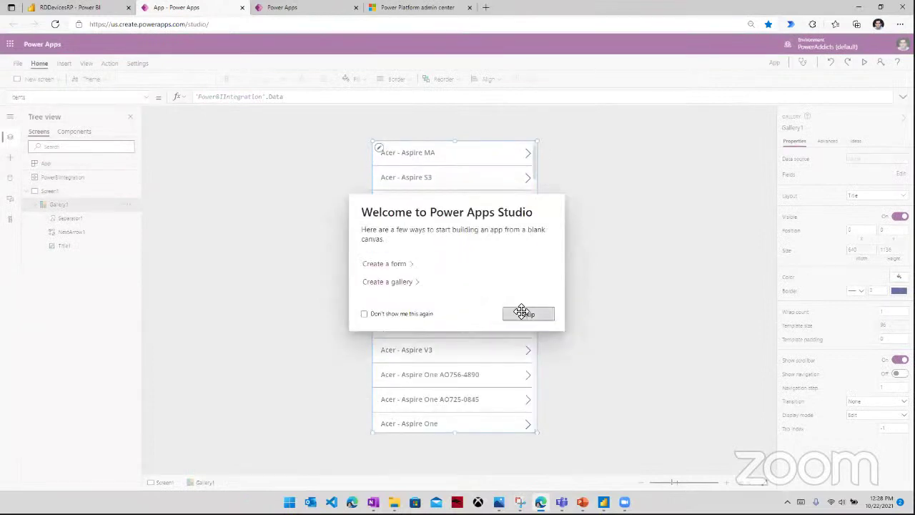
pyautogui.click(520, 310)
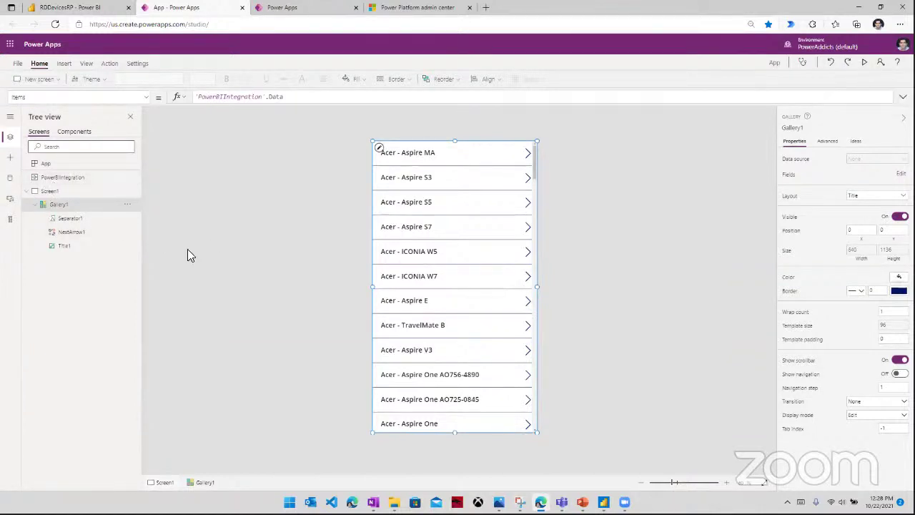
# - Find and launch the ZoomIt.exe screen magnifier
pyautogui.press('super')
pyautogui.write('ZOO')
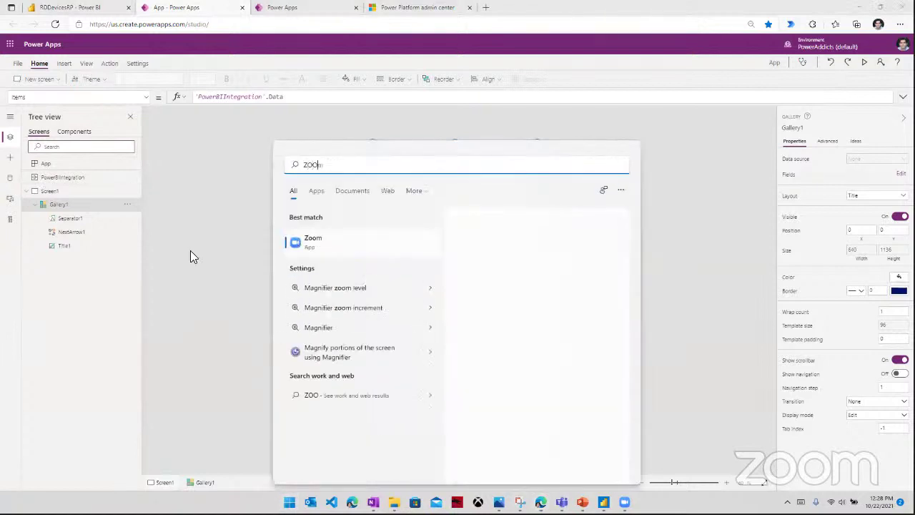
pyautogui.write('MIT.exe')
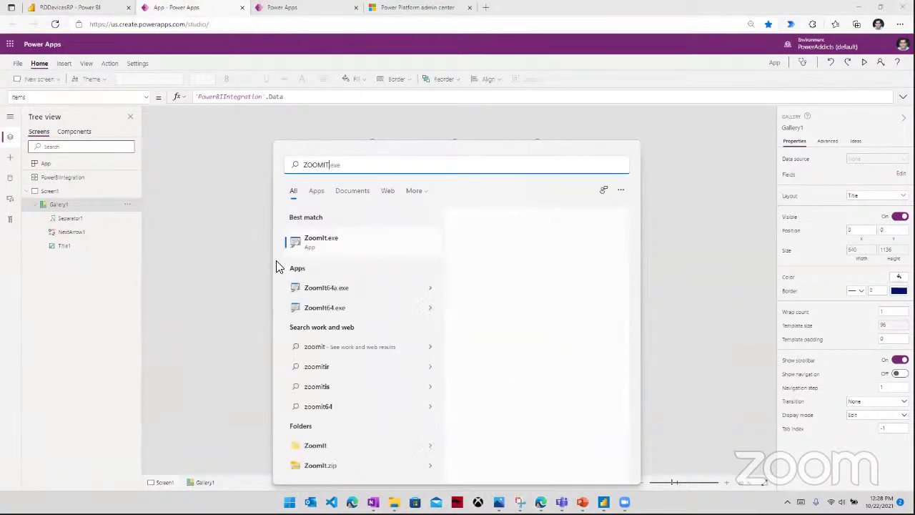
pyautogui.click(334, 243)
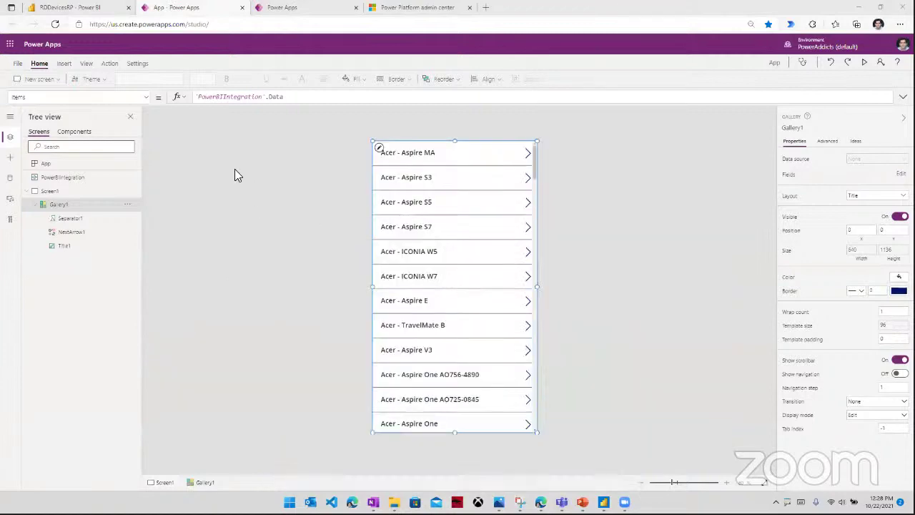
# - Magnify and mark the PowerBIIntegration item in the tree and the gallery's 'PowerBIIntegration'.Data Items formula for a closer look
pyautogui.hotkey('ctrl', '1')
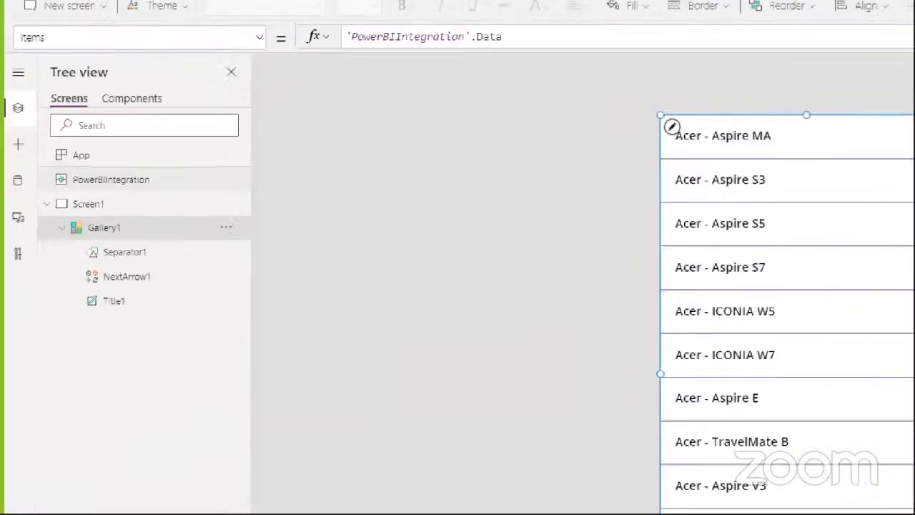
pyautogui.moveTo(22, 169); pyautogui.dragTo(68, 179)
pyautogui.moveTo(136, 184); pyautogui.dragTo(223, 199)
pyautogui.press('Escape')
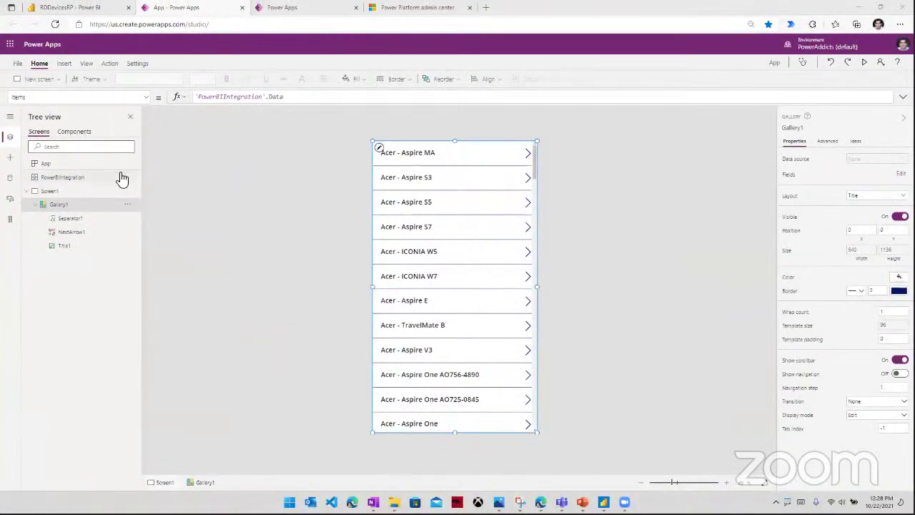
pyautogui.click(59, 193)
pyautogui.click(68, 204)
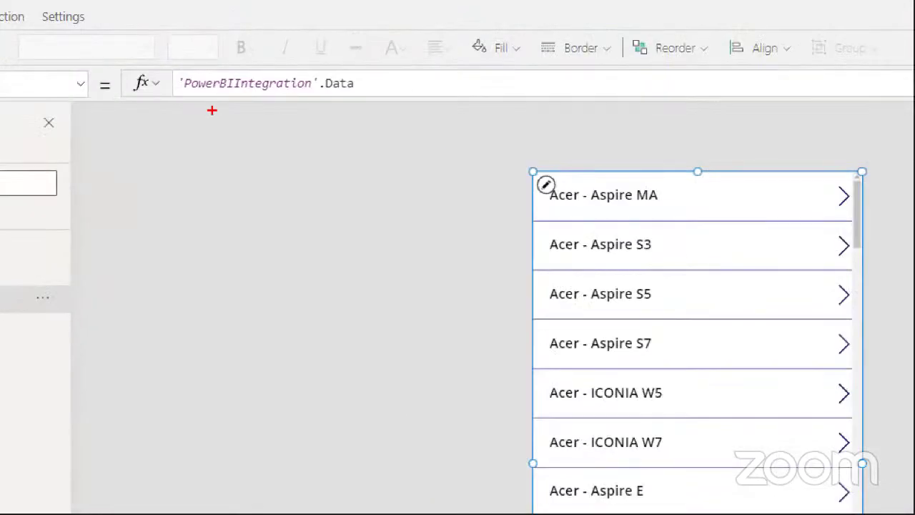
pyautogui.moveTo(147, 64); pyautogui.dragTo(406, 112)
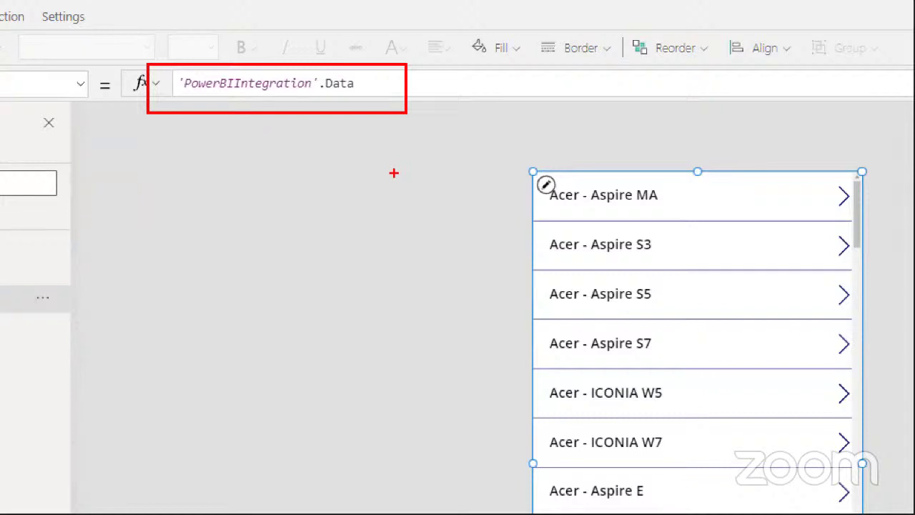
pyautogui.press('Escape')
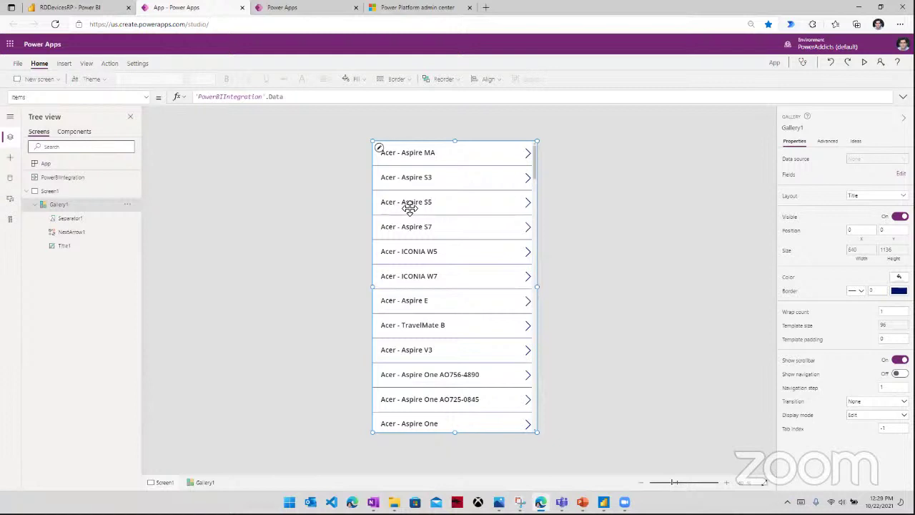
# - Apply a light grey theme with blue accents and lower the gallery's upper edge to about Y 81 to free header space
pyautogui.click(84, 81)
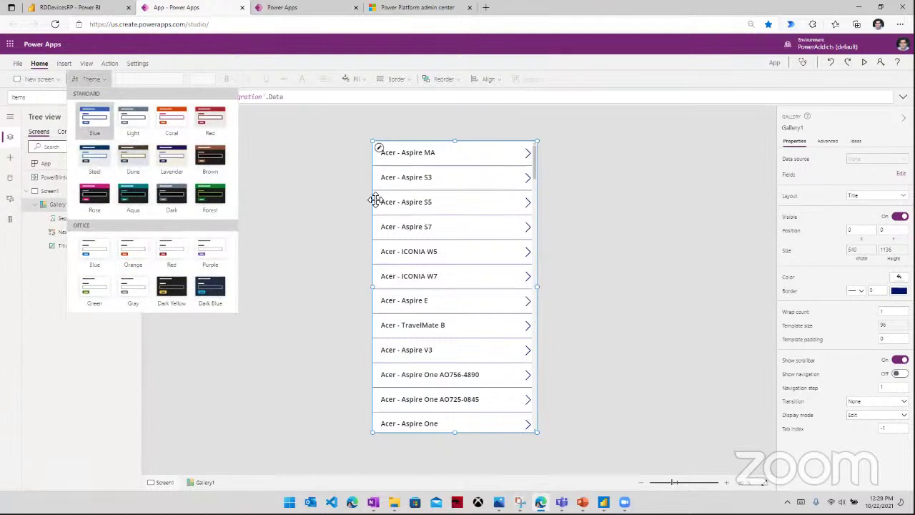
pyautogui.click(458, 164)
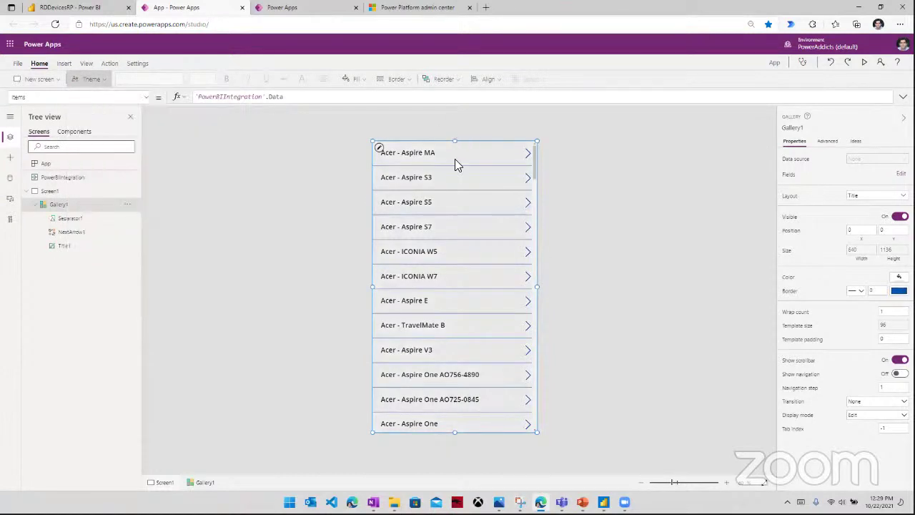
pyautogui.moveTo(455, 141); pyautogui.dragTo(456, 161)
# - Add a label above the gallery, stretch it to the full 640 screen width and set its text to "Devices"
pyautogui.click(66, 65)
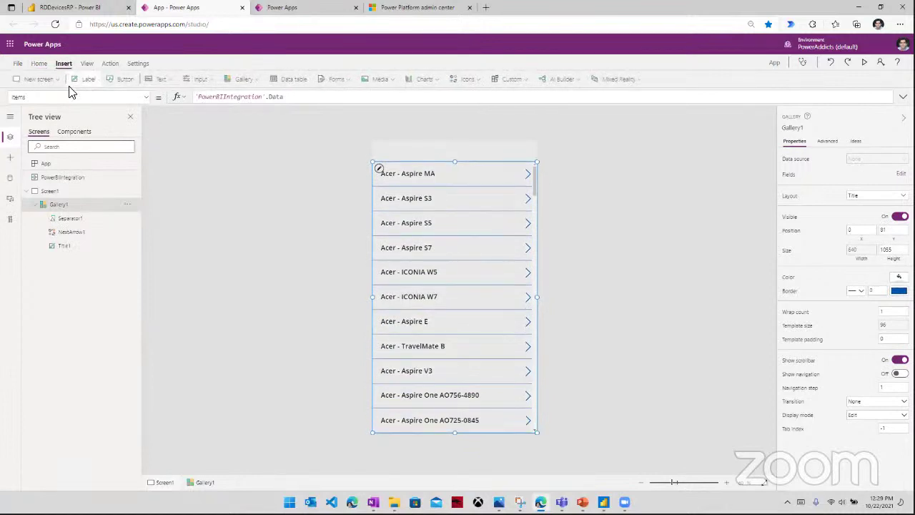
pyautogui.click(86, 78)
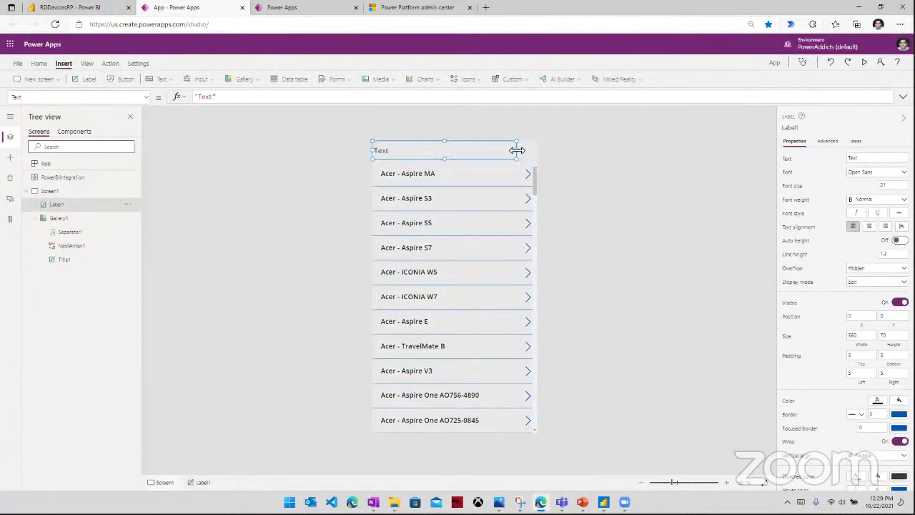
pyautogui.moveTo(517, 150); pyautogui.dragTo(548, 147)
pyautogui.doubleClick(207, 98)
pyautogui.write('dEV:')
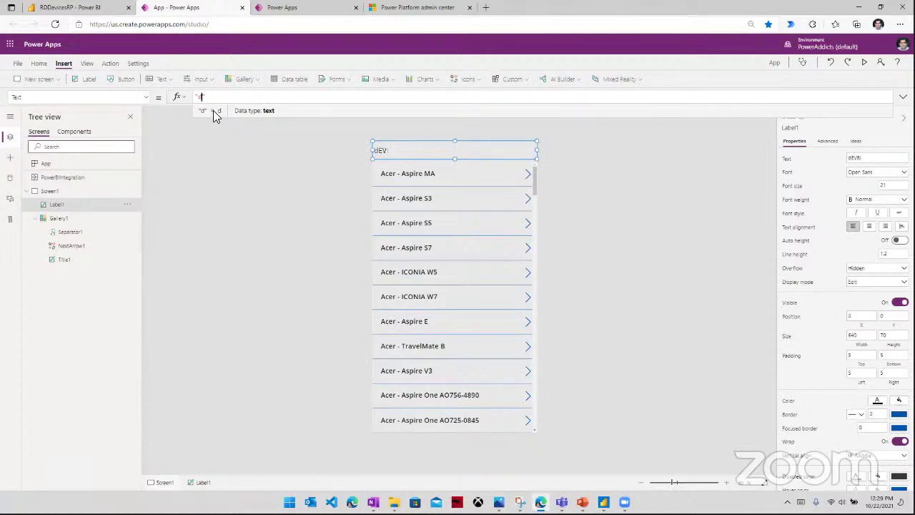
pyautogui.press('BackSpace')
pyautogui.write('Devices')
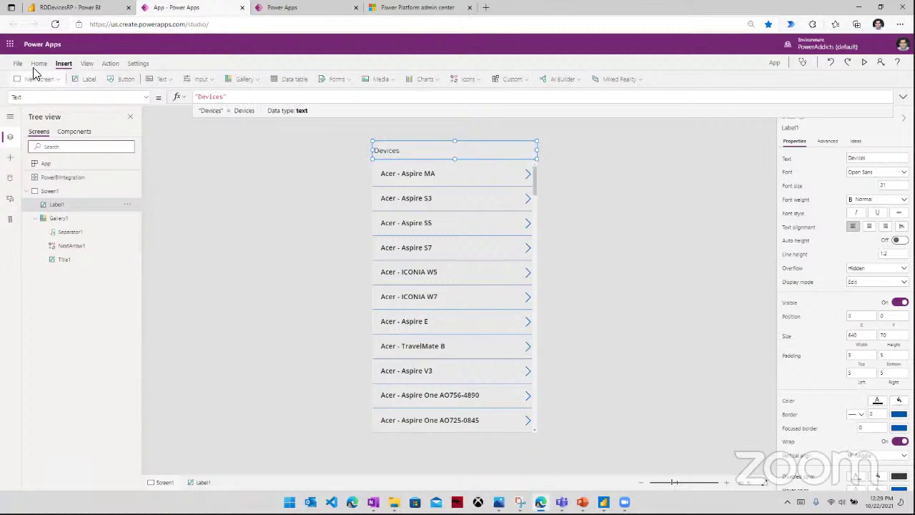
# - Format the Devices header label with light text, centered alignment and a dark blue fill
pyautogui.click(35, 65)
pyautogui.click(302, 80)
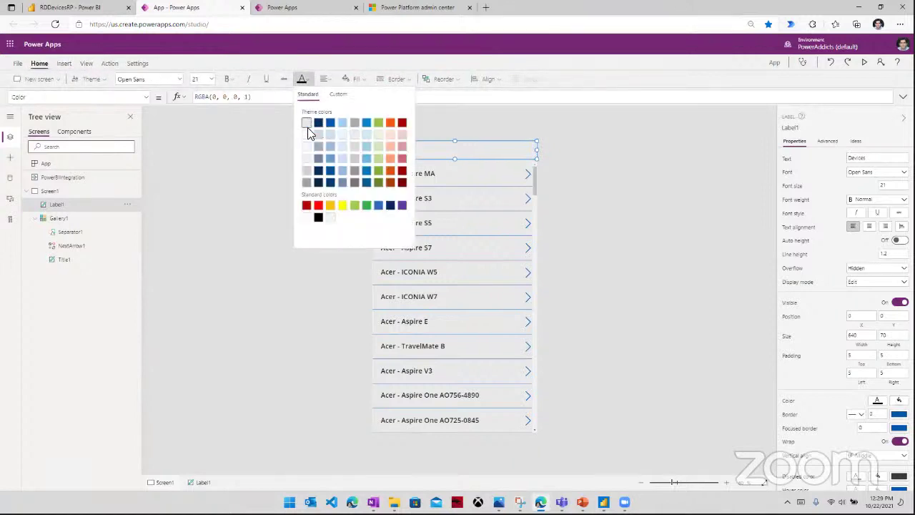
pyautogui.click(307, 124)
pyautogui.click(326, 79)
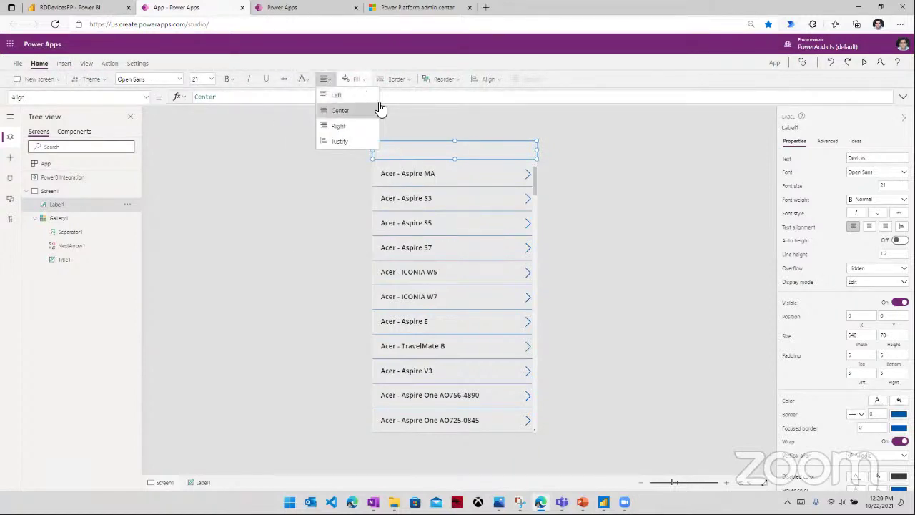
pyautogui.click(376, 107)
pyautogui.click(349, 80)
pyautogui.click(362, 124)
pyautogui.click(638, 177)
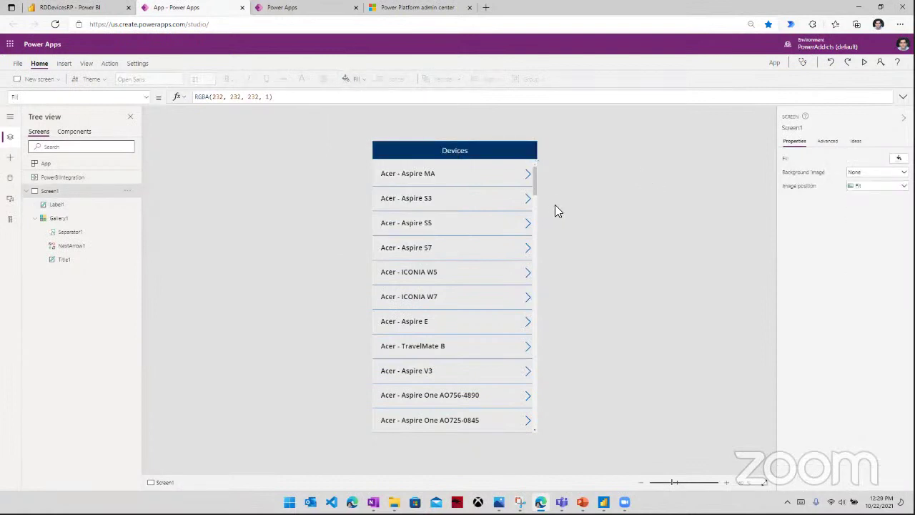
# - Change the gallery's layout to Image, title, and subtitle
pyautogui.click(508, 306)
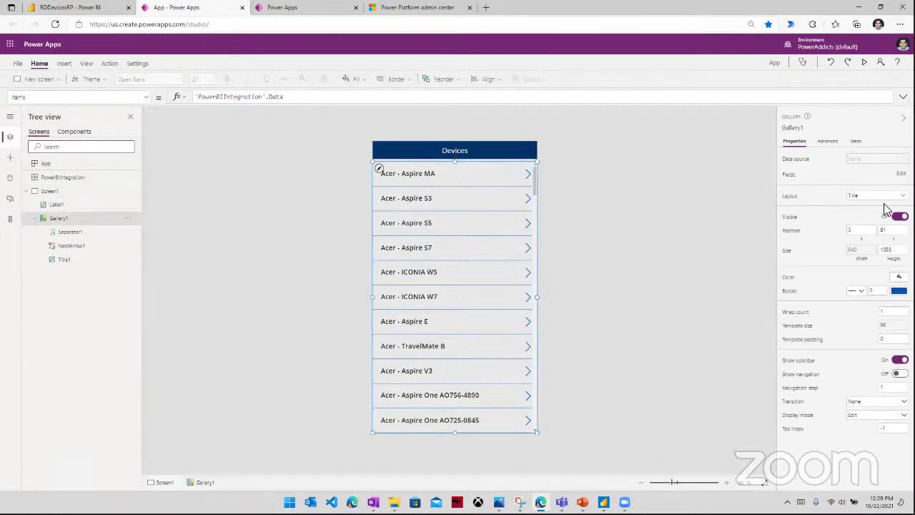
pyautogui.click(855, 198)
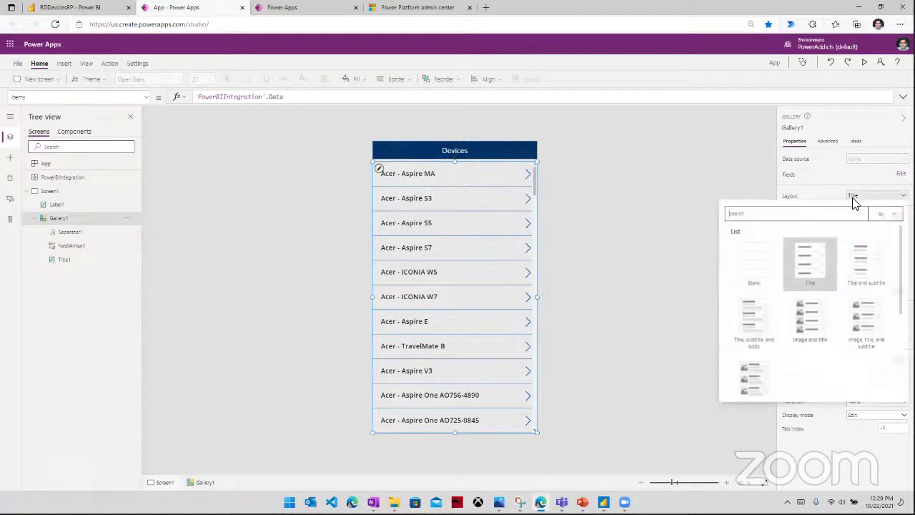
pyautogui.click(866, 328)
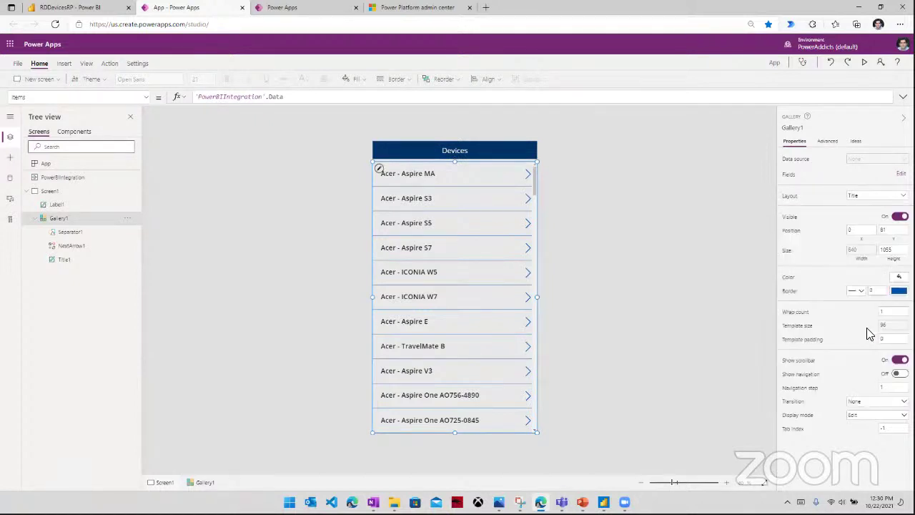
# - Duplicate the device status label in the gallery template and place the copy beneath it at about Y 107
pyautogui.click(455, 176)
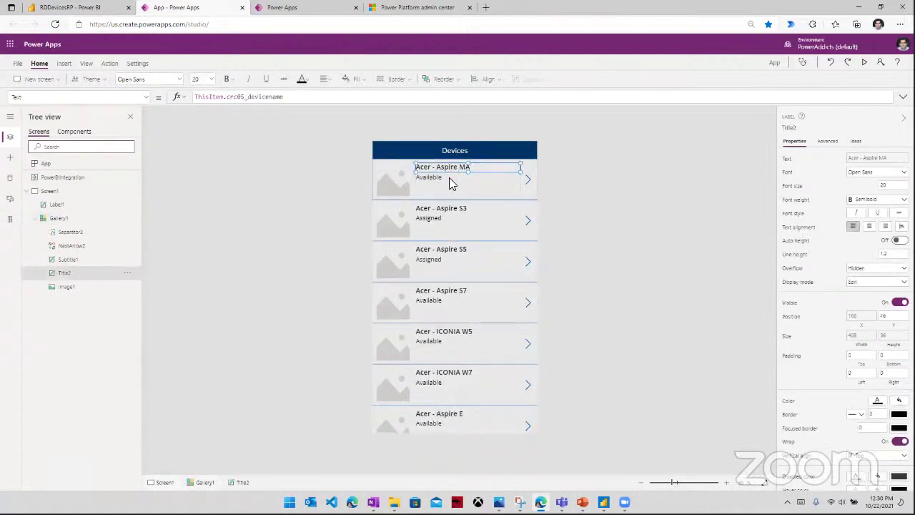
pyautogui.click(459, 182)
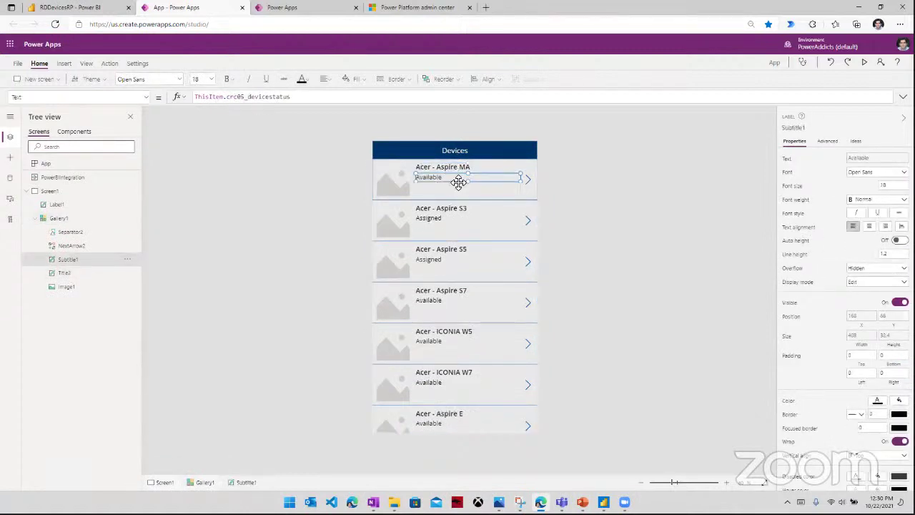
pyautogui.hotkey('ctrl', 'c')
pyautogui.hotkey('ctrl', 'v')
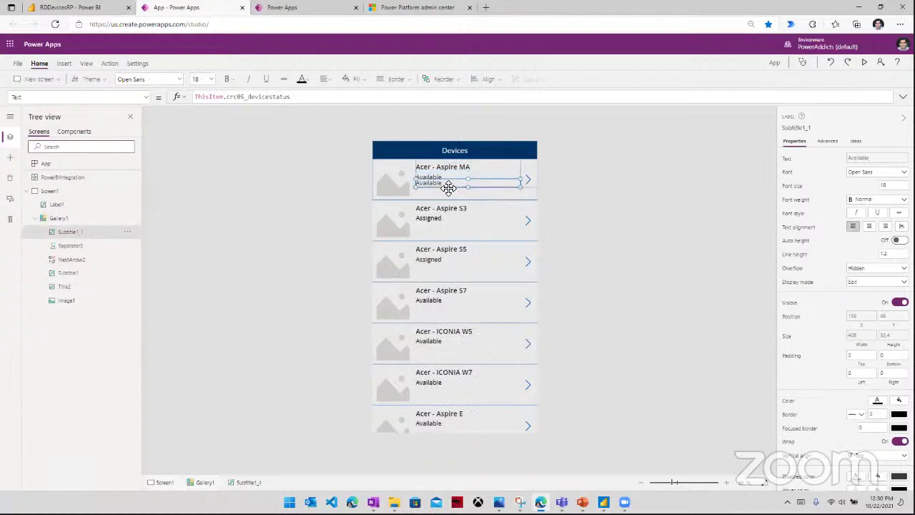
pyautogui.moveTo(448, 187); pyautogui.dragTo(446, 194)
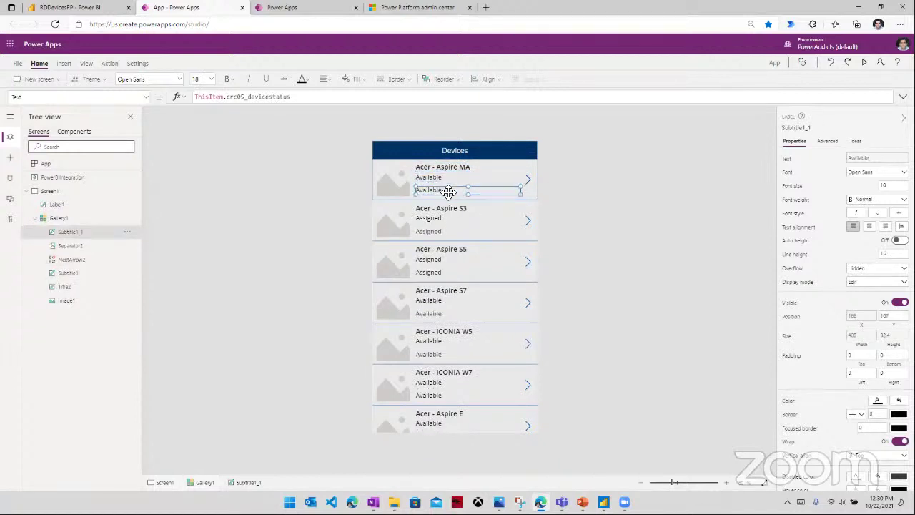
# - Set the duplicated label's text to ThisItem.crc05_deviceid and preview the running app
pyautogui.doubleClick(231, 96)
pyautogui.press('BackSpace')
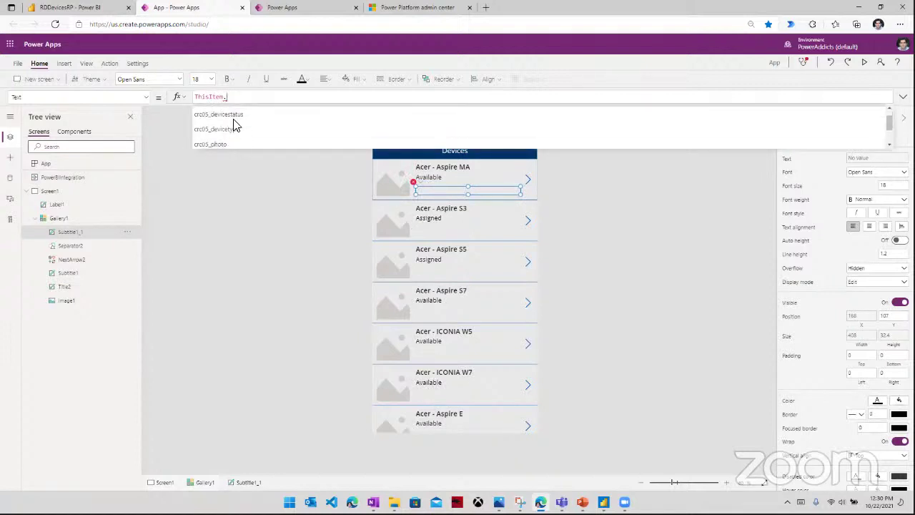
pyautogui.click(93, 8)
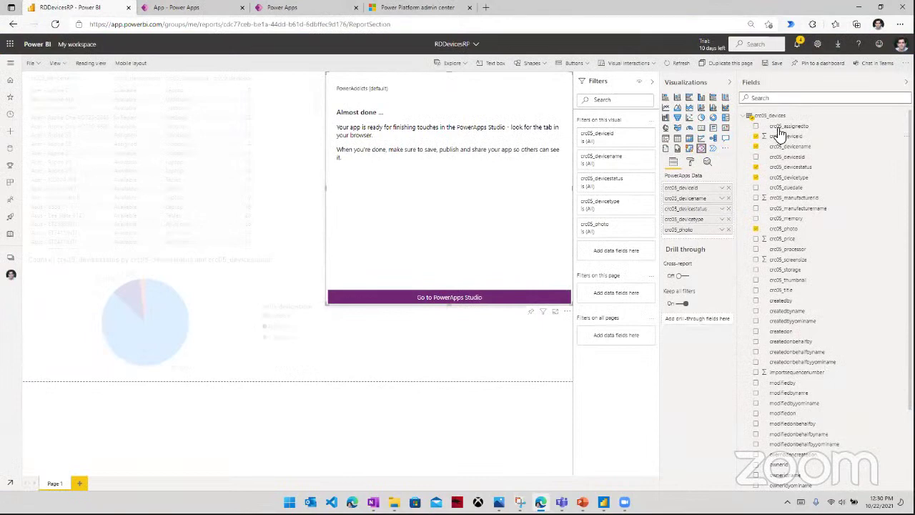
pyautogui.click(182, 10)
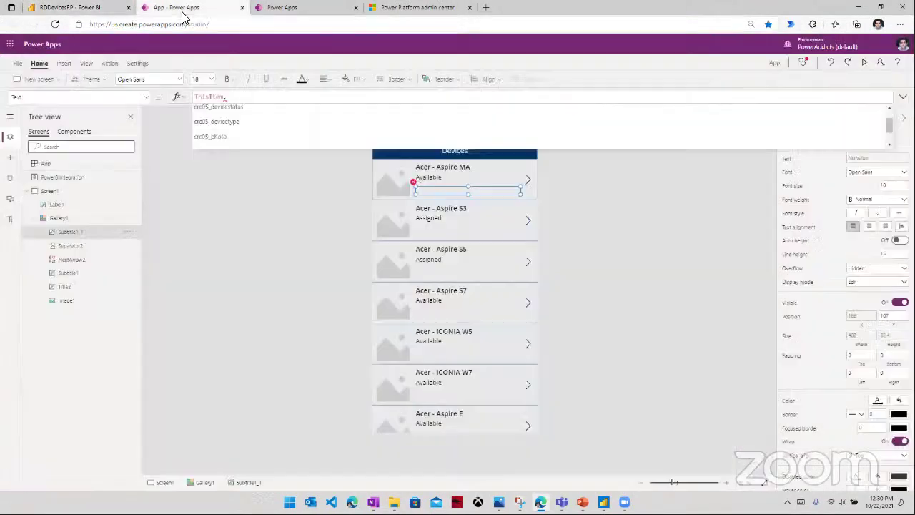
pyautogui.scroll(2, 223, 136)
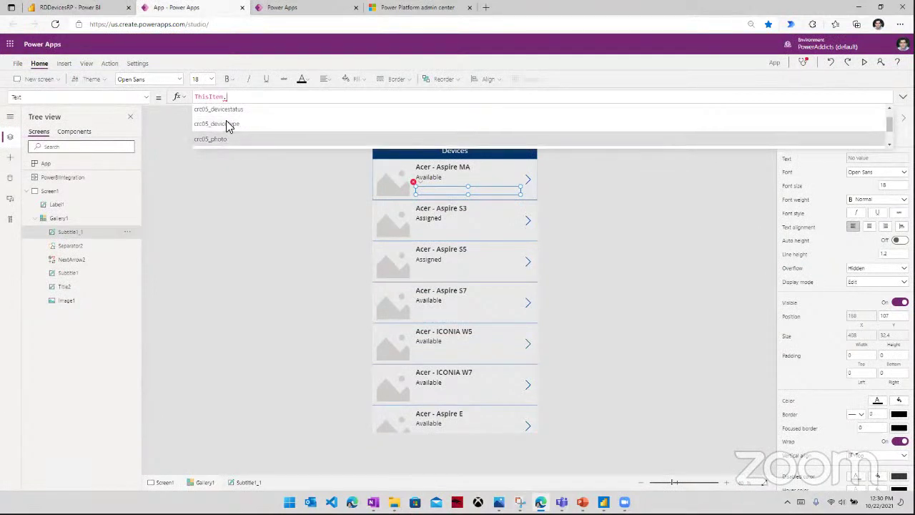
pyautogui.scroll(-1, 232, 135)
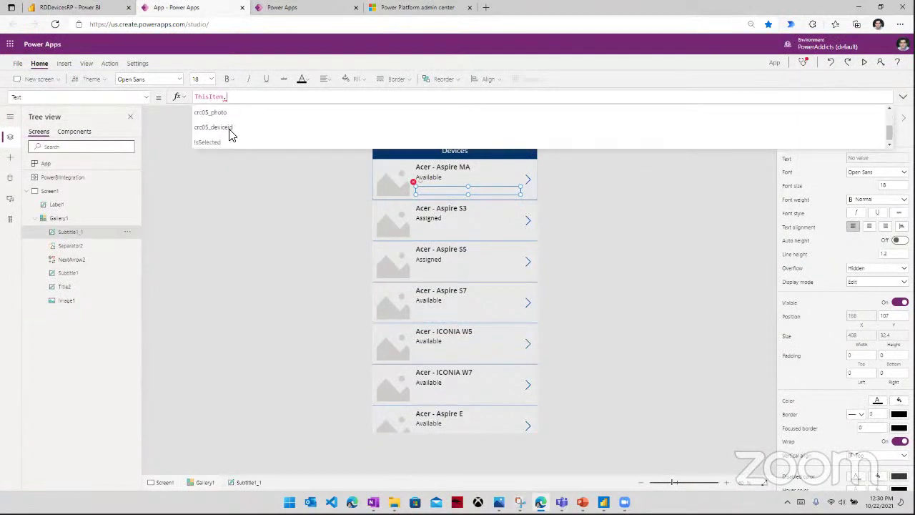
pyautogui.click(232, 128)
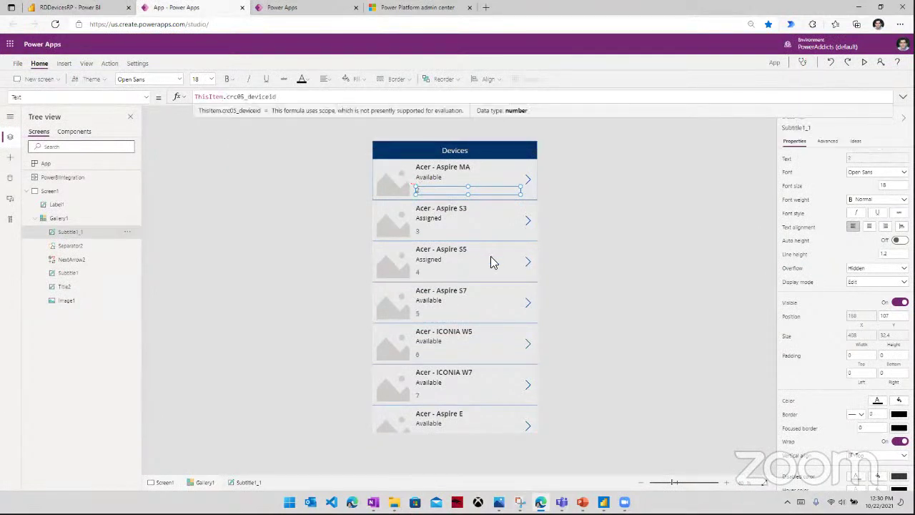
pyautogui.click(865, 63)
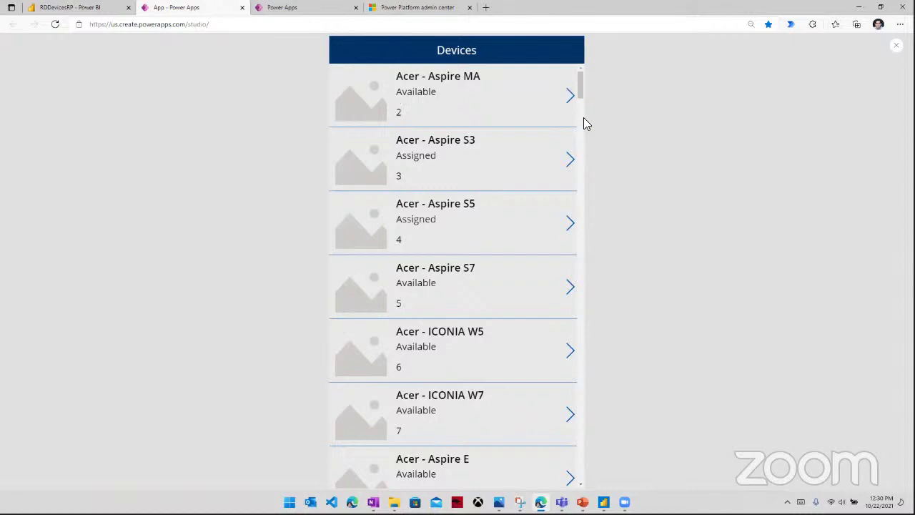
pyautogui.click(896, 46)
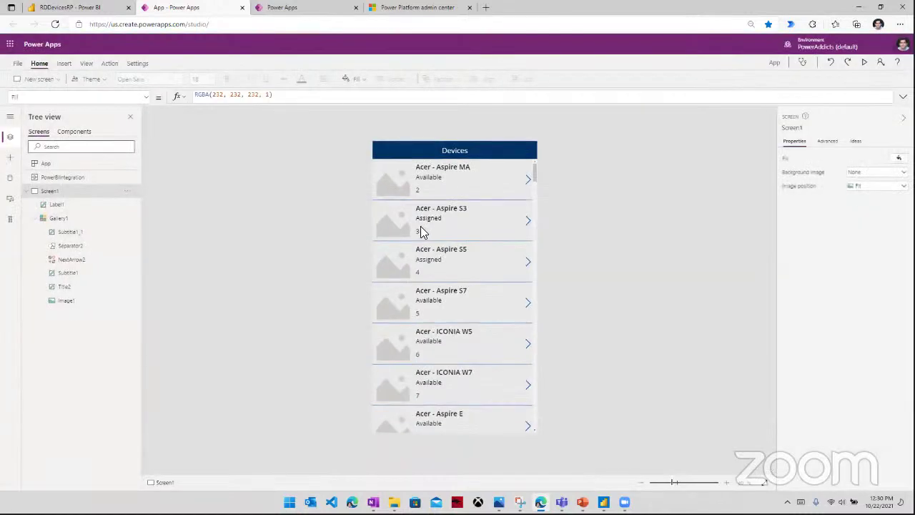
# - Check the photo field in the report, set the gallery image to ThisItem.crc05_photo in the app and preview it
pyautogui.click(110, 14)
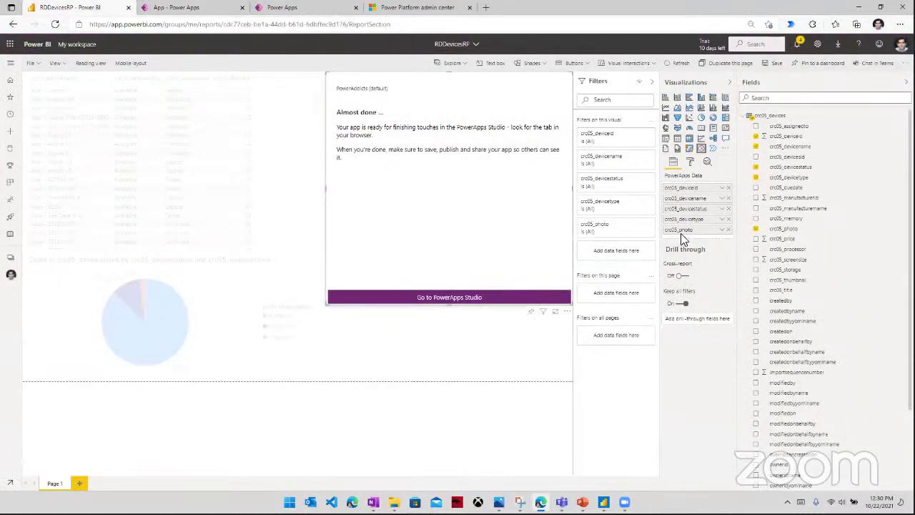
pyautogui.click(189, 8)
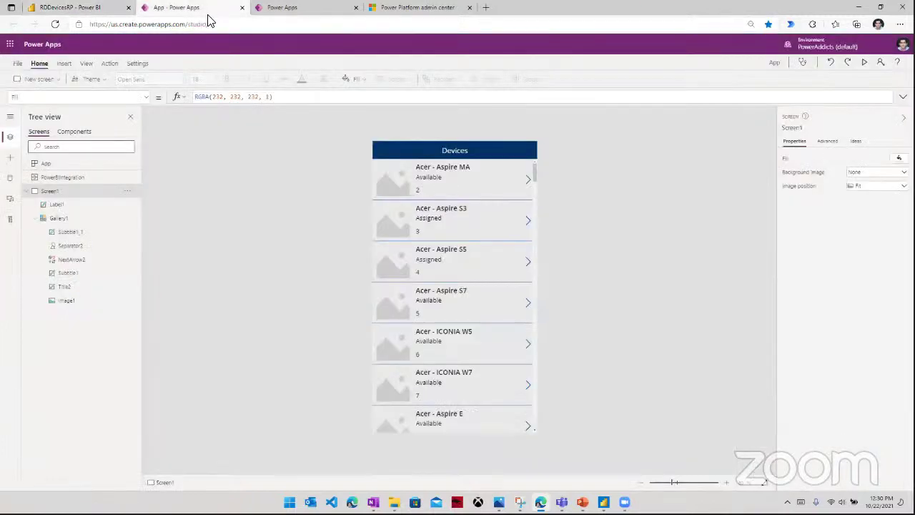
pyautogui.click(382, 179)
pyautogui.doubleClick(203, 96)
pyautogui.write('this')
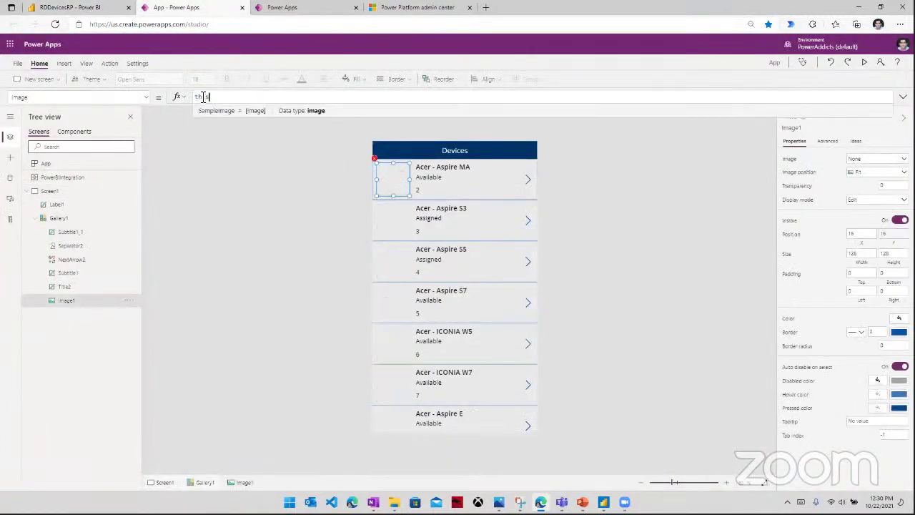
pyautogui.write('item.')
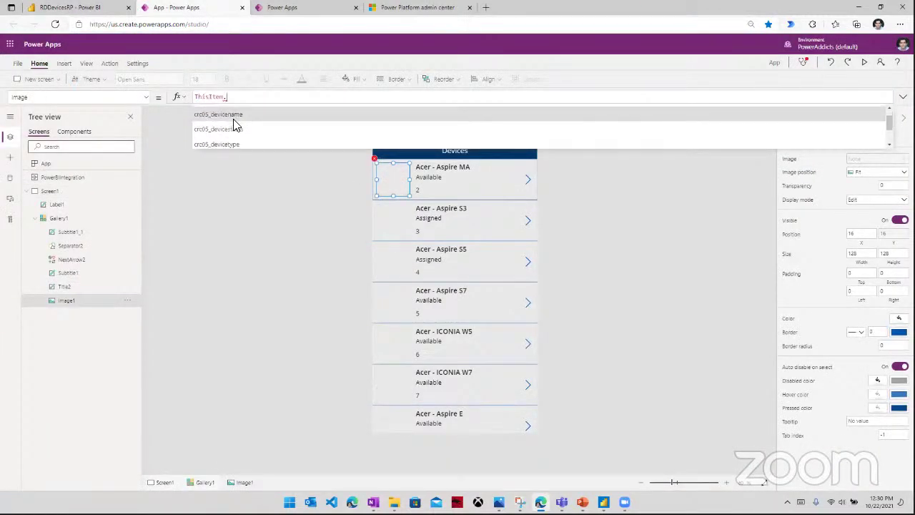
pyautogui.click(215, 144)
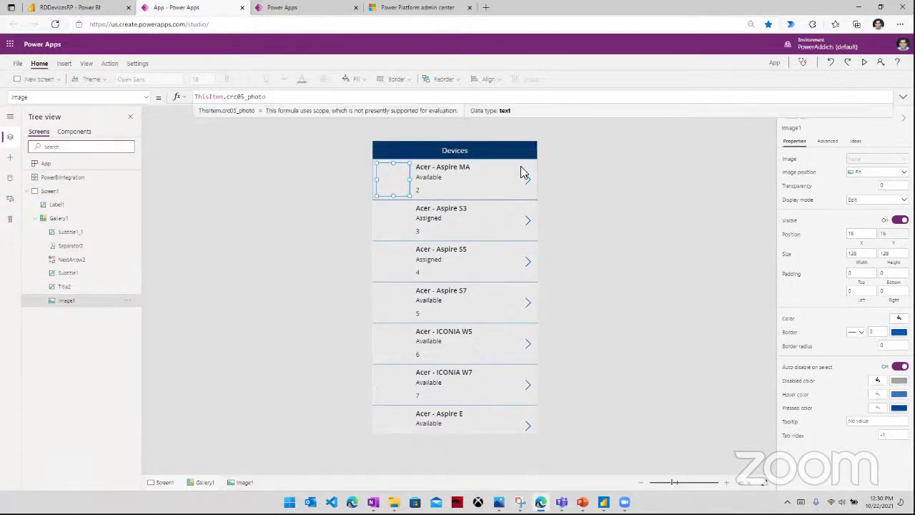
pyautogui.click(864, 63)
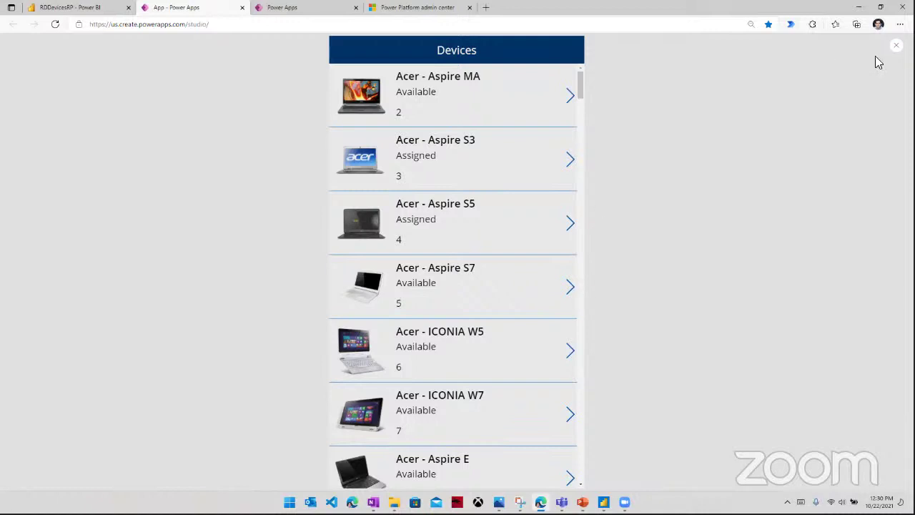
pyautogui.click(895, 45)
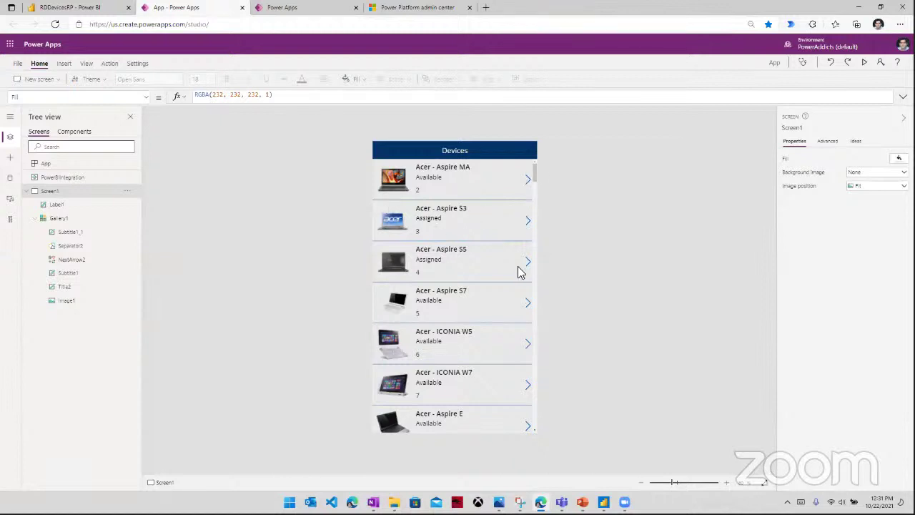
# - Add a new screen from the Form template and change its header title to Device Form
pyautogui.click(529, 181)
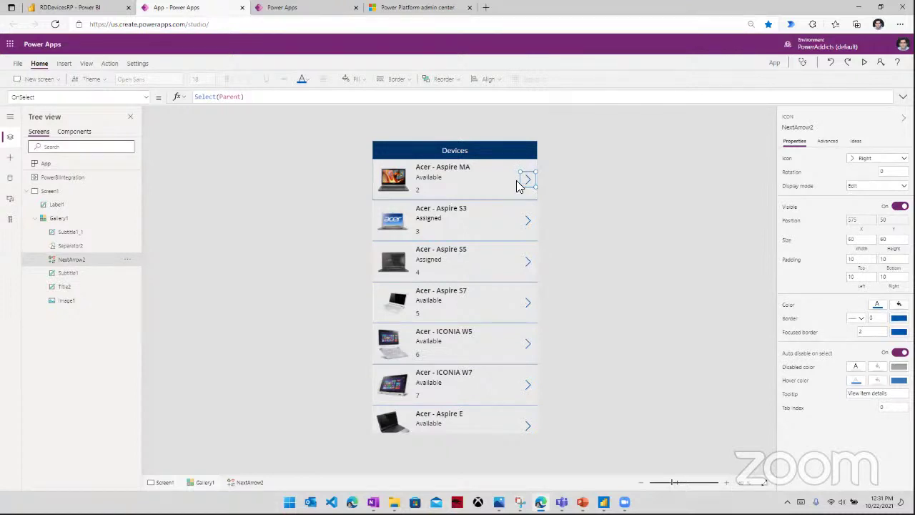
pyautogui.click(68, 194)
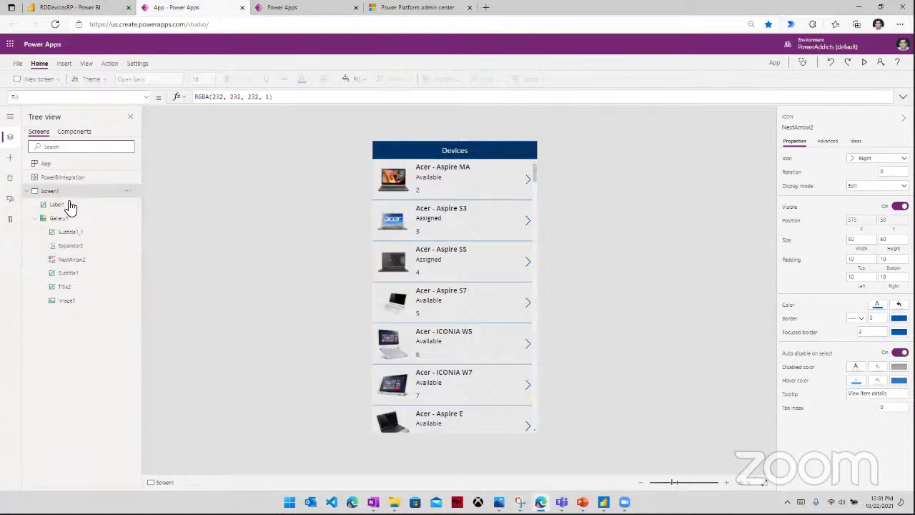
pyautogui.click(41, 83)
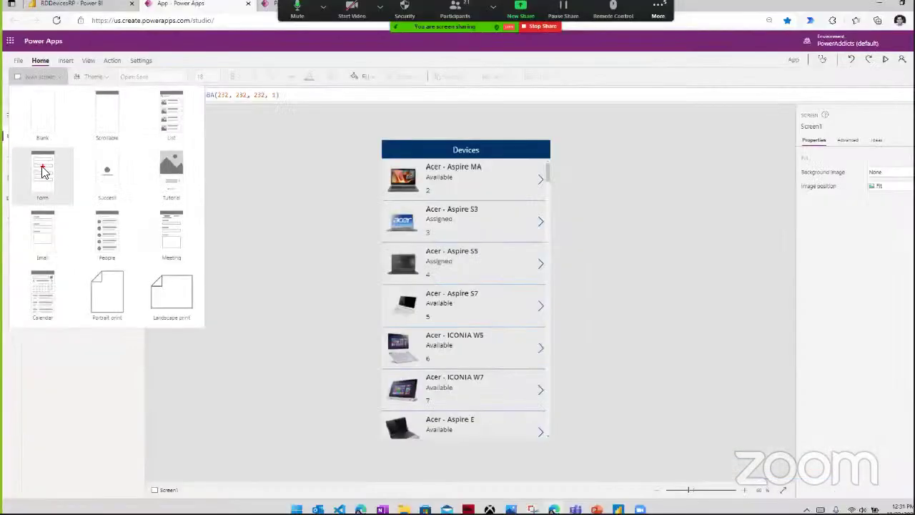
pyautogui.click(83, 172)
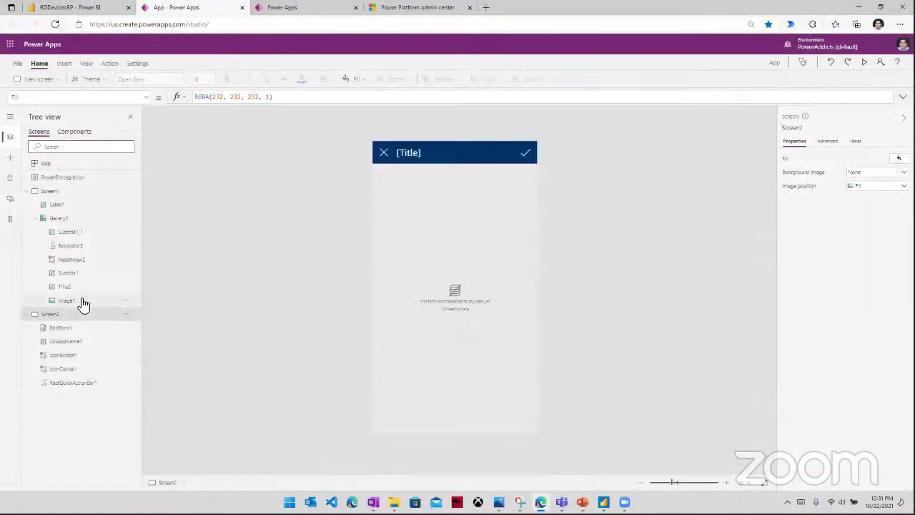
pyautogui.doubleClick(394, 154)
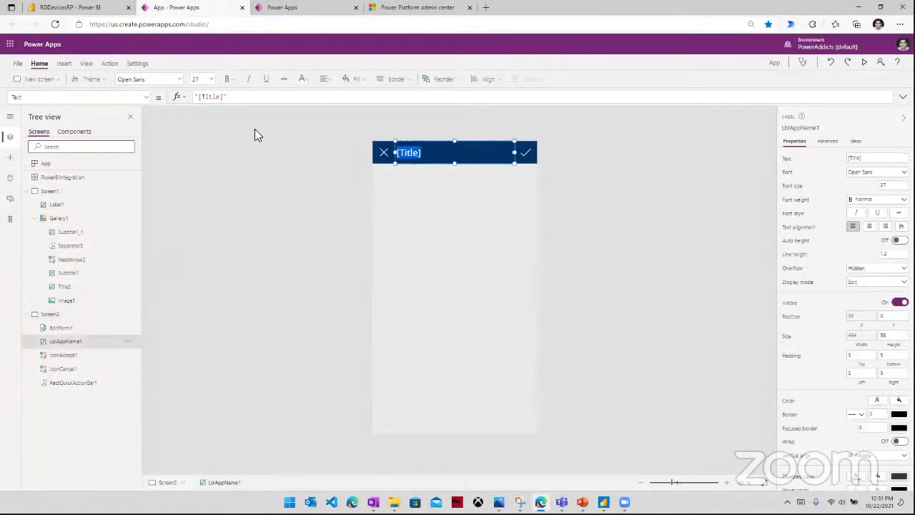
pyautogui.write('Device Form')
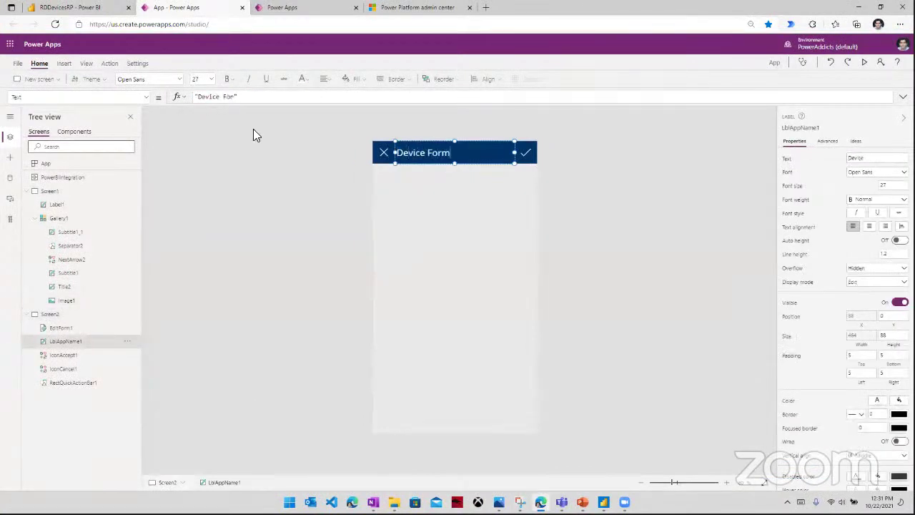
# - Set the OnSelect action of the form screen's cancel icon to Back()
pyautogui.click(386, 153)
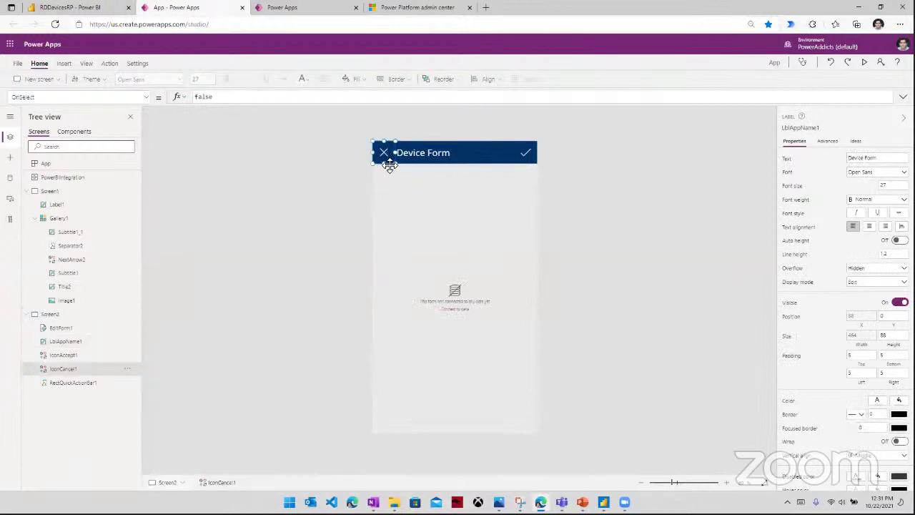
pyautogui.doubleClick(215, 98)
pyautogui.write('Back()')
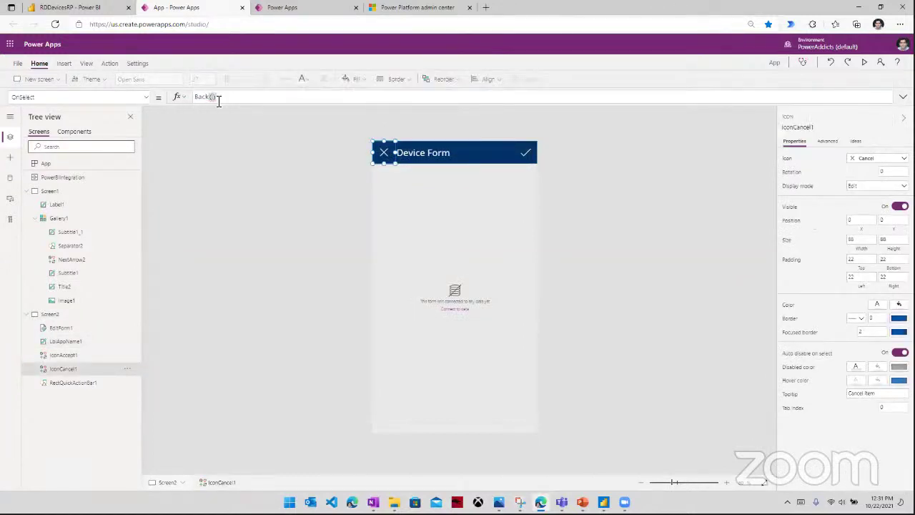
# - Search the data sources for devices and add the Dataverse Devices table to the app
pyautogui.click(441, 337)
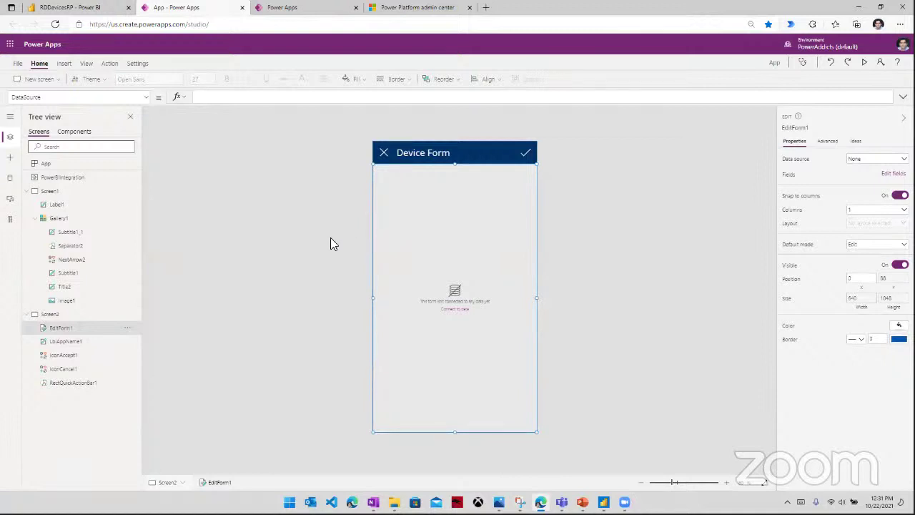
pyautogui.click(10, 179)
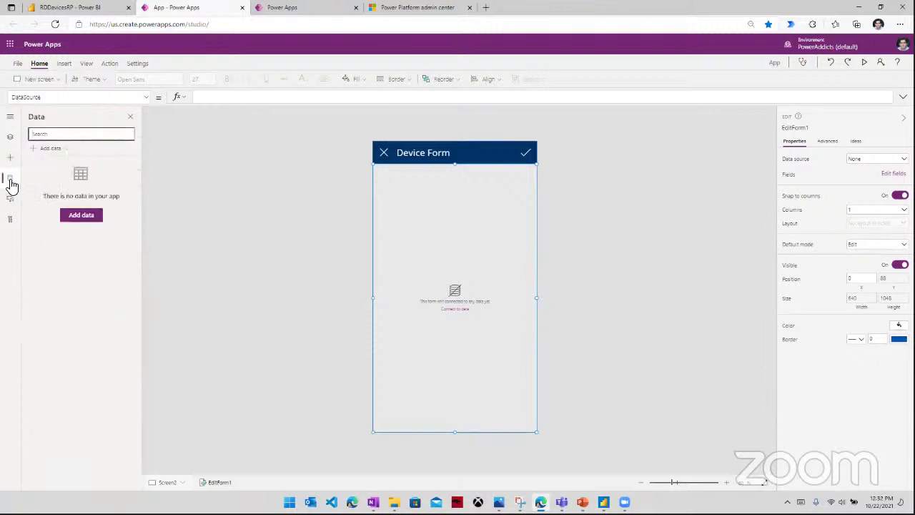
pyautogui.click(62, 149)
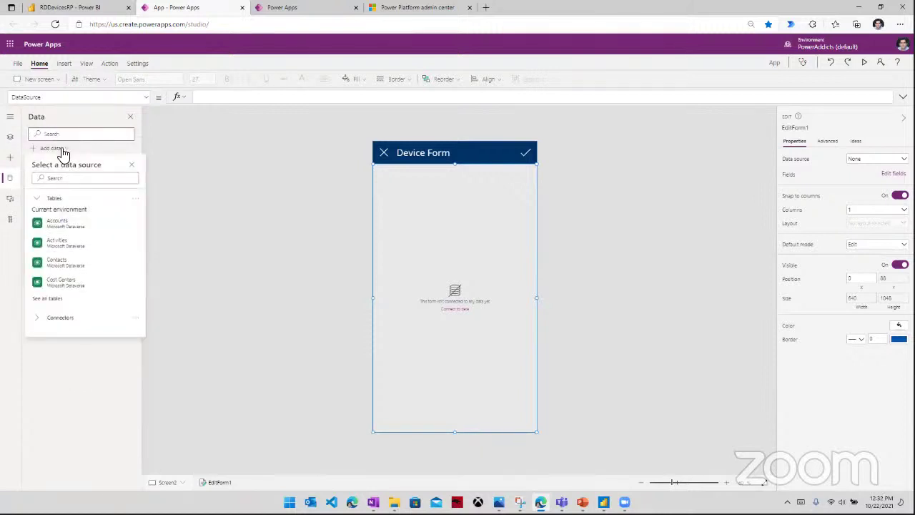
pyautogui.click(76, 179)
pyautogui.write('devices')
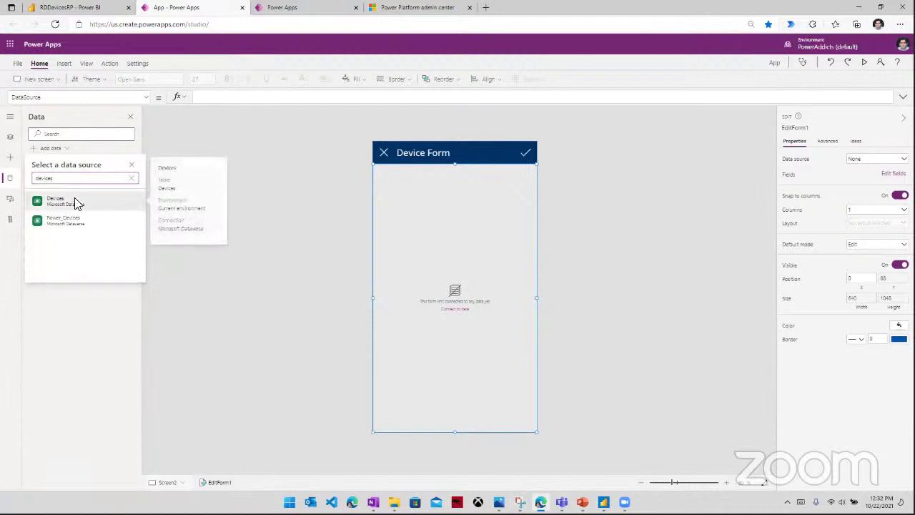
pyautogui.click(74, 199)
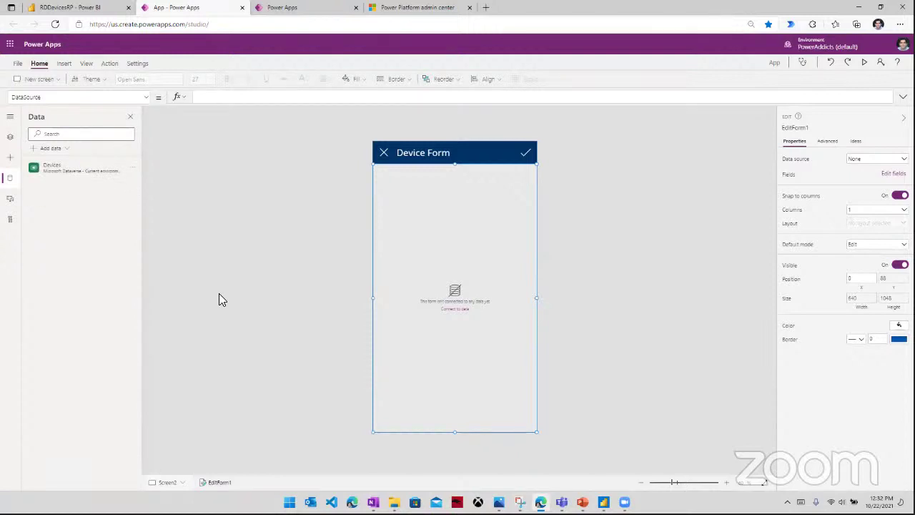
# - Examine the other available connectors, searching the data sources for share and sql, and close the list without adding one
pyautogui.click(63, 153)
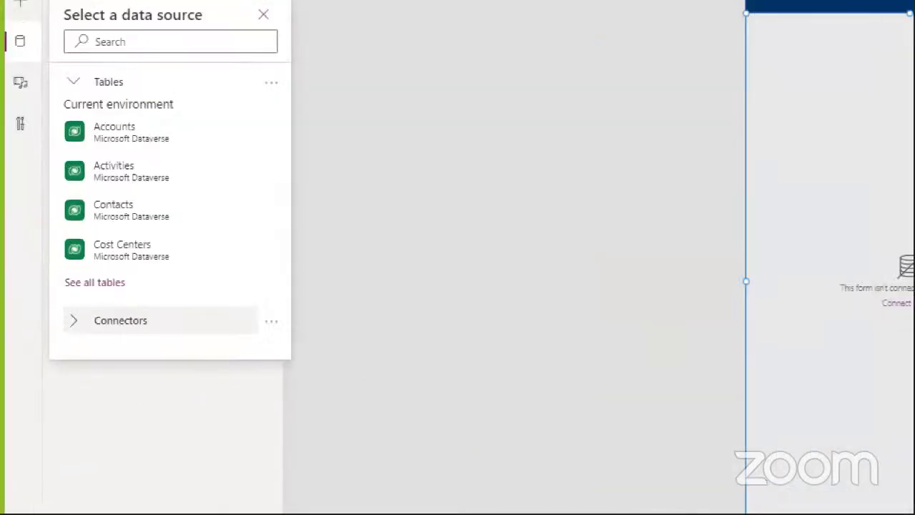
pyautogui.moveTo(55, 304); pyautogui.dragTo(258, 349)
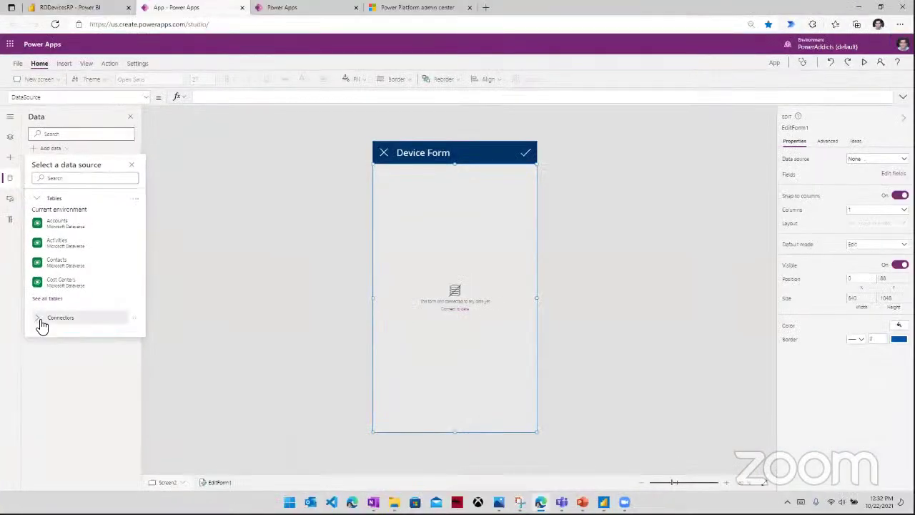
pyautogui.click(83, 330)
pyautogui.scroll(-2, 155, 337)
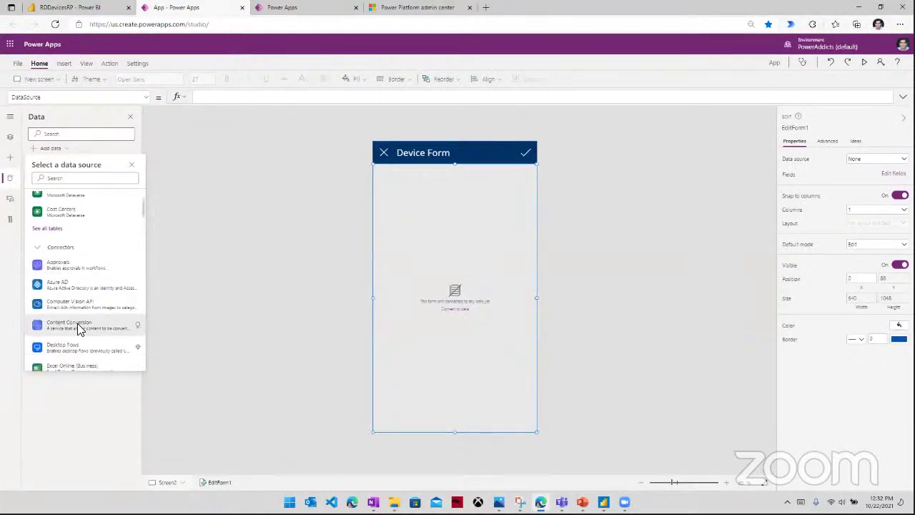
pyautogui.click(66, 182)
pyautogui.write('d')
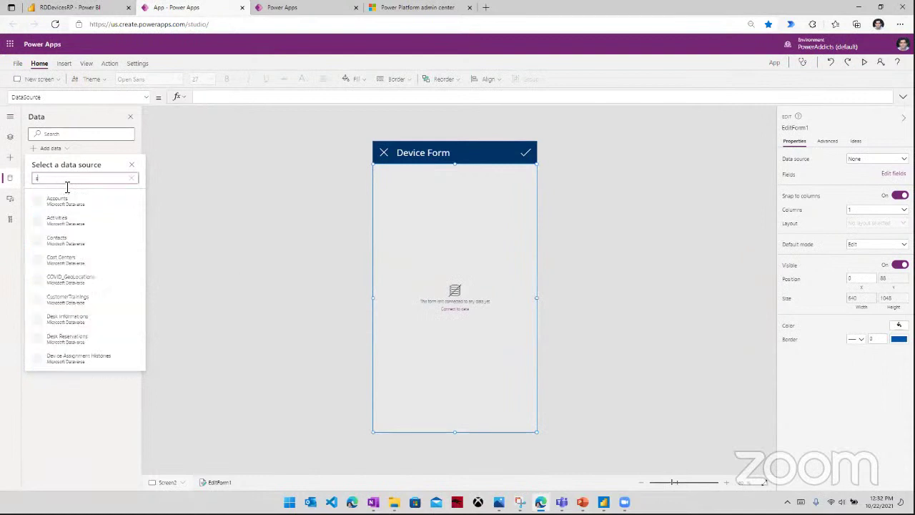
pyautogui.write('hare')
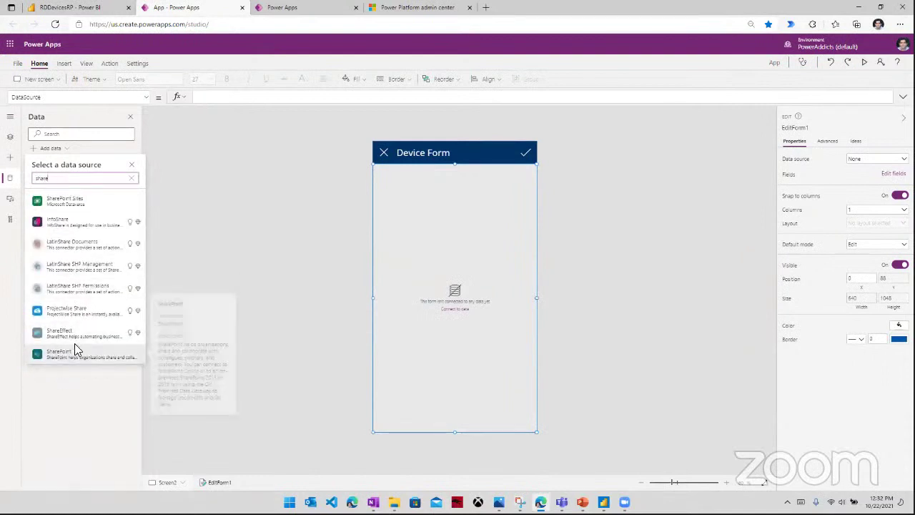
pyautogui.doubleClick(64, 177)
pyautogui.write('s')
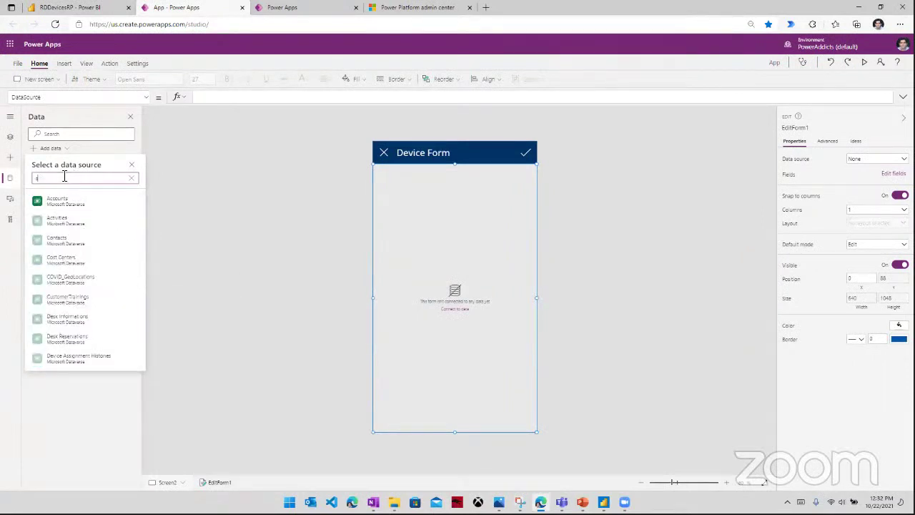
pyautogui.write('ql')
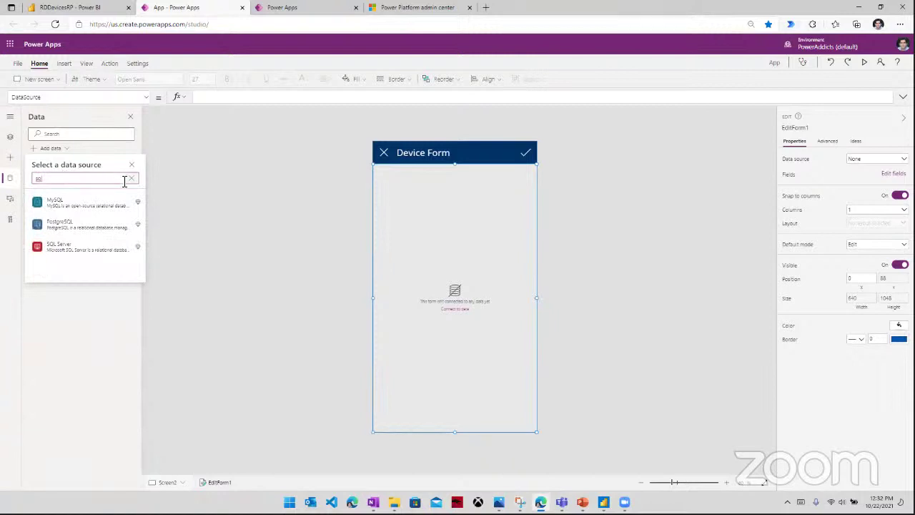
pyautogui.click(133, 180)
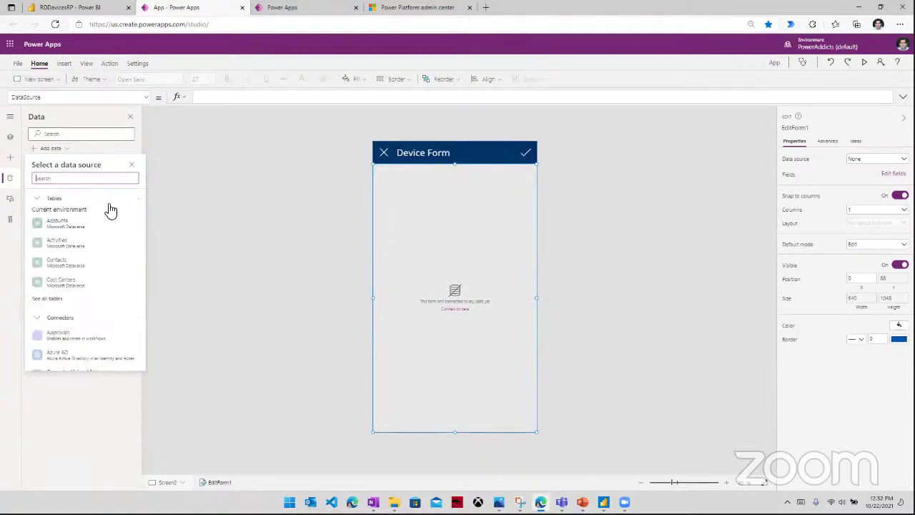
pyautogui.scroll(-5, 93, 304)
pyautogui.scroll(-5, 88, 315)
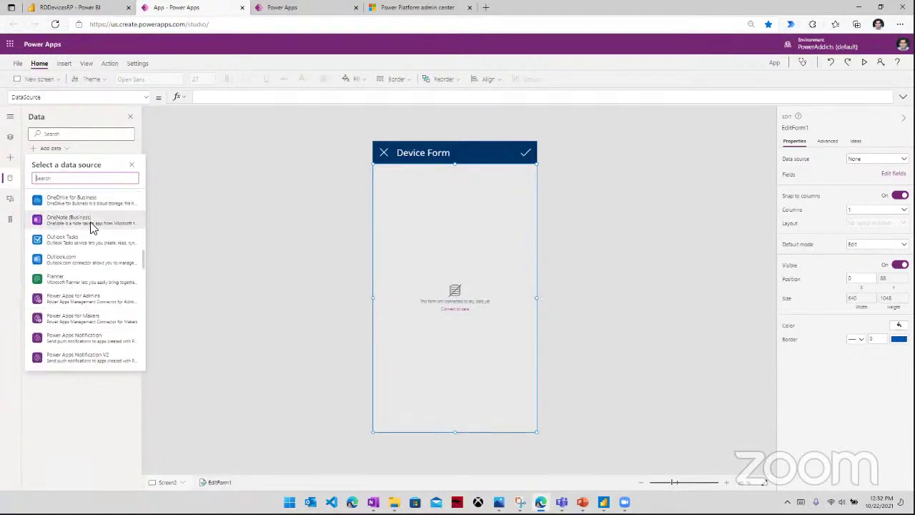
pyautogui.click(178, 265)
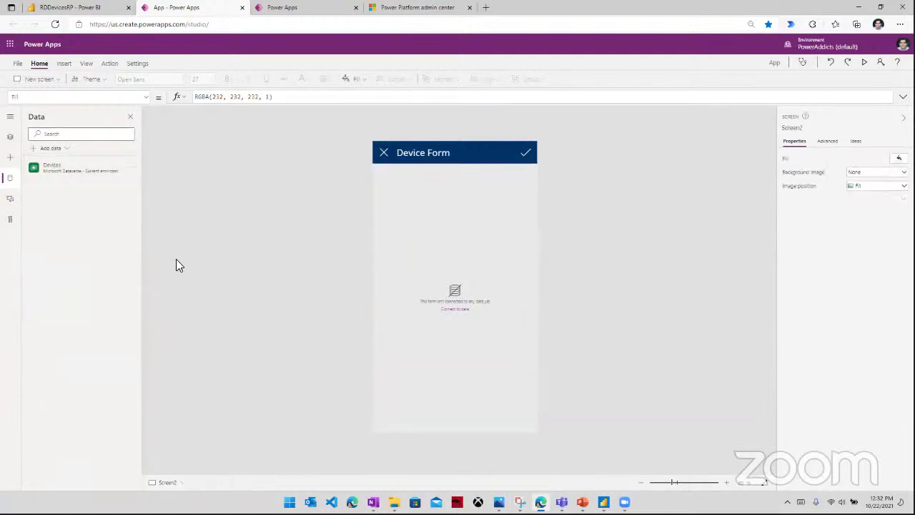
# - Connect the edit form to the Devices table and open its list of fields
pyautogui.moveTo(68, 172)
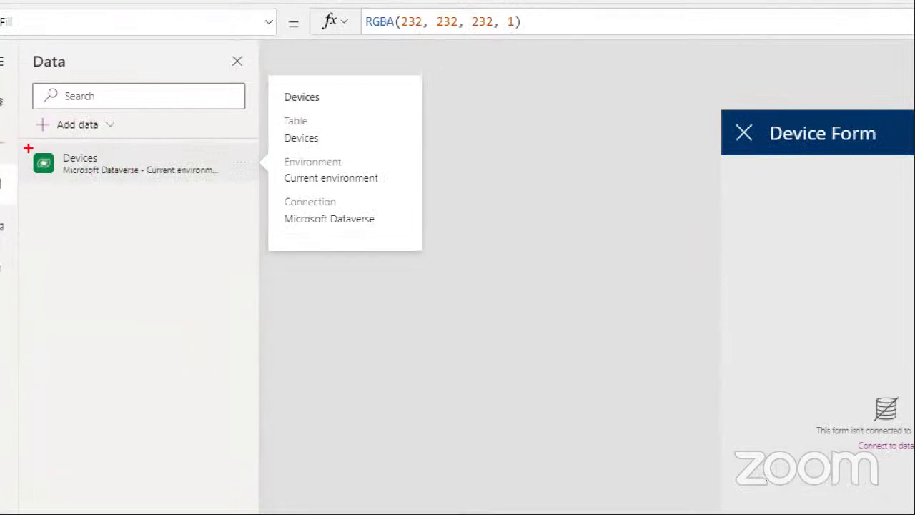
pyautogui.moveTo(29, 148); pyautogui.dragTo(61, 179)
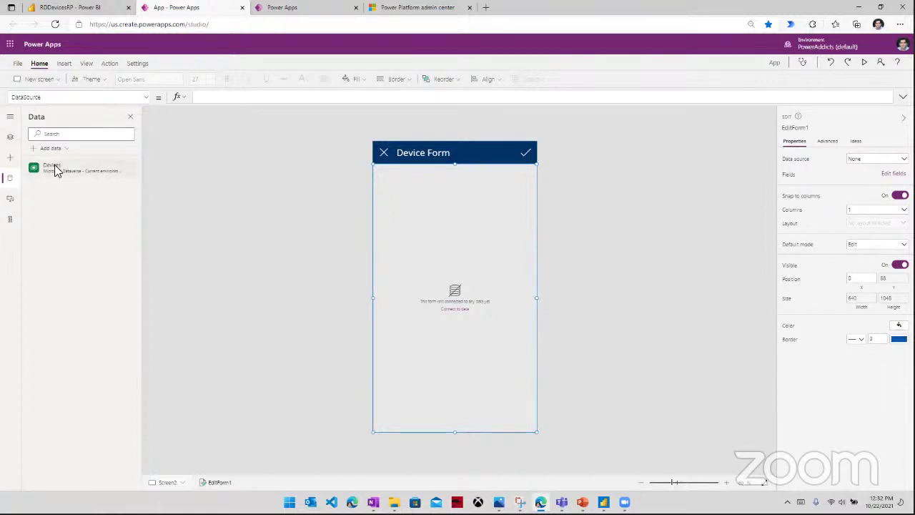
pyautogui.moveTo(54, 168)
pyautogui.click(868, 161)
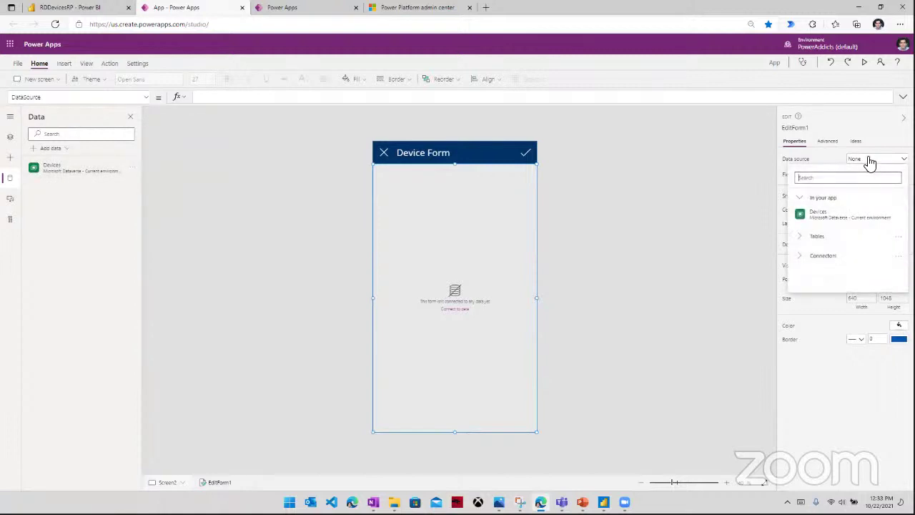
pyautogui.click(830, 213)
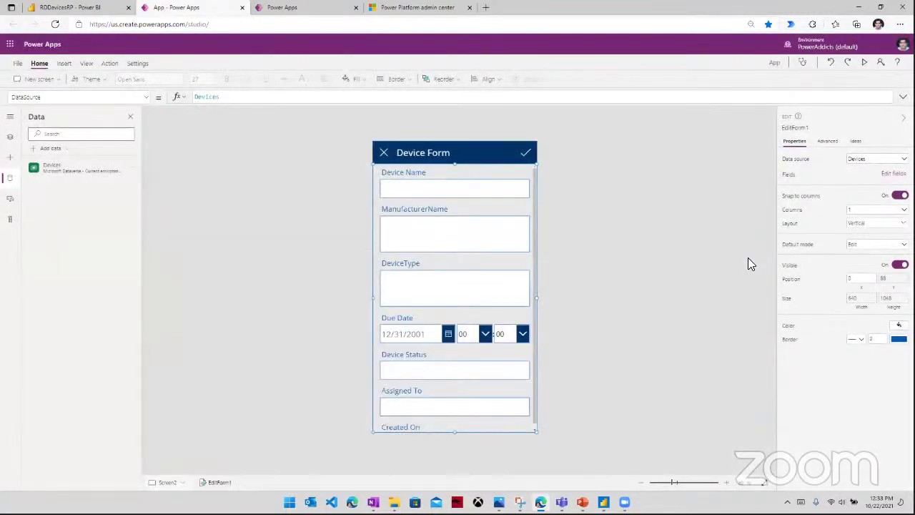
pyautogui.click(893, 174)
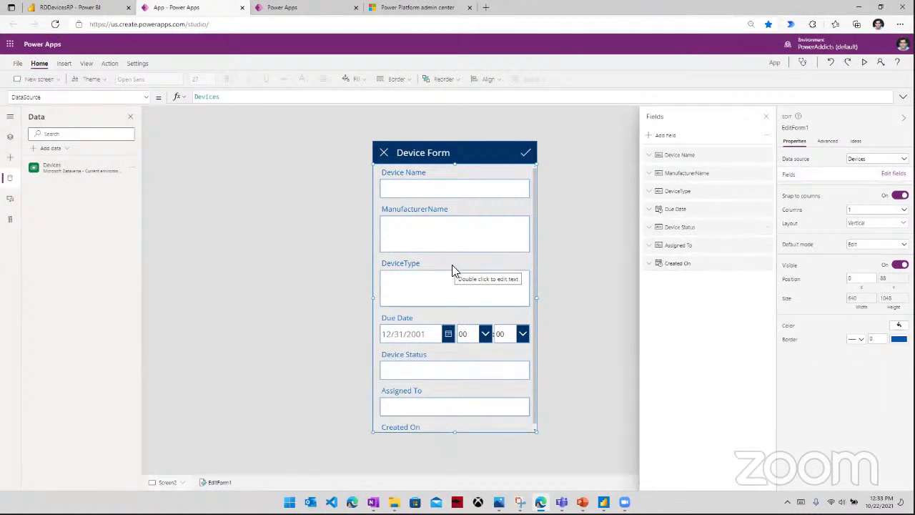
# - Remove the Created On field from the edit form and move DeviceType above ManufacturerName
pyautogui.click(767, 263)
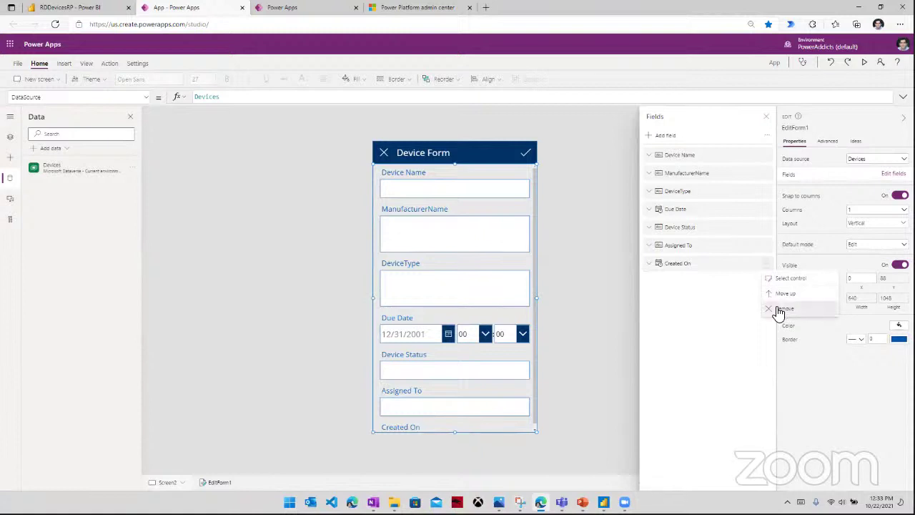
pyautogui.click(779, 308)
pyautogui.moveTo(740, 204); pyautogui.dragTo(687, 171)
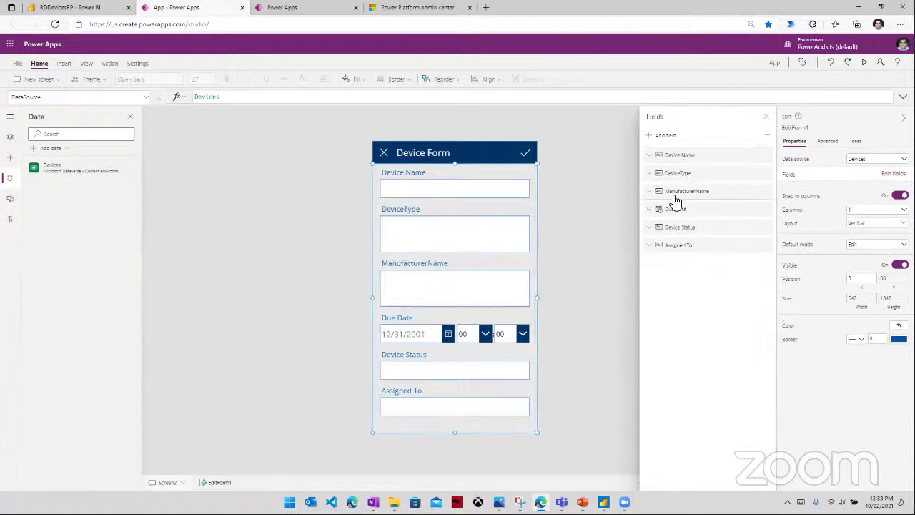
pyautogui.click(619, 167)
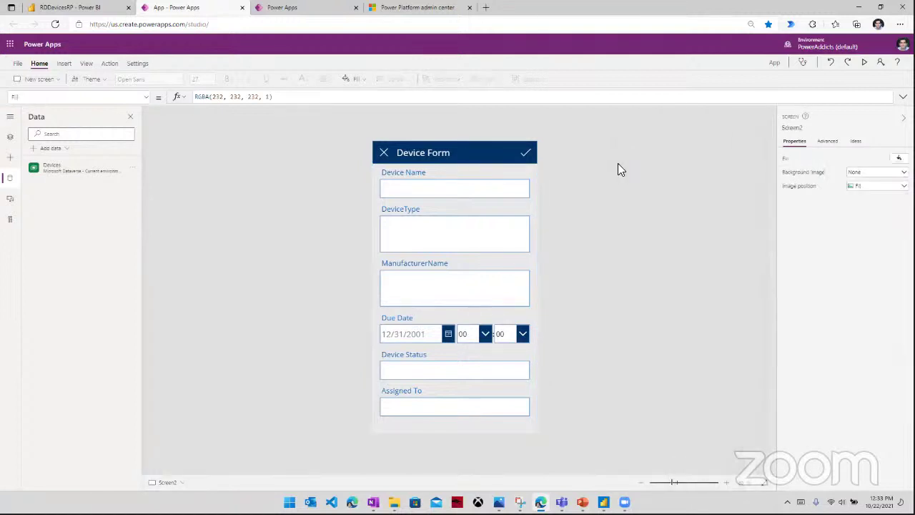
# - Examine the OnSelect formula of the form screen's check icon and preview the form screen
pyautogui.click(506, 376)
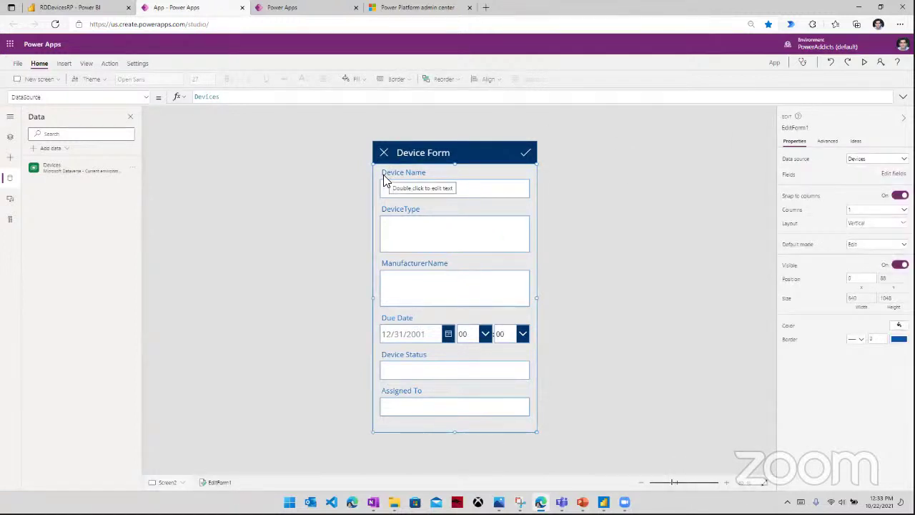
pyautogui.click(527, 153)
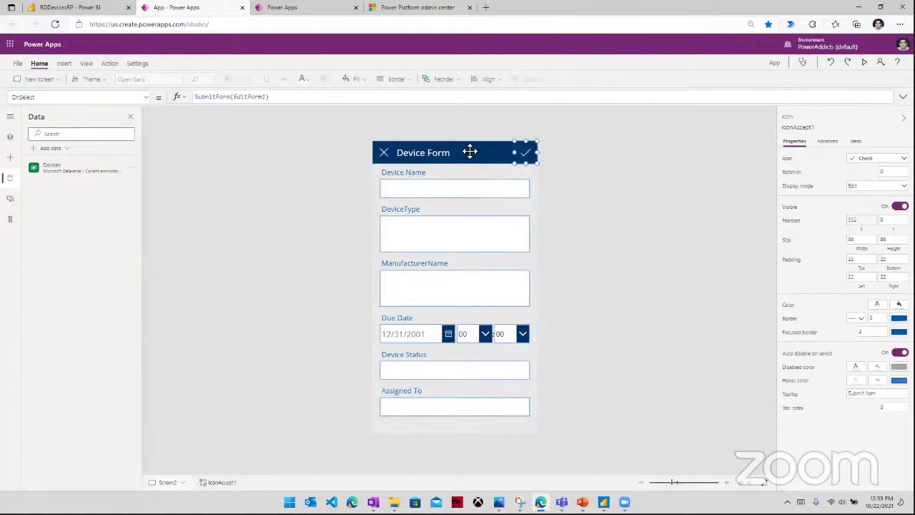
pyautogui.doubleClick(210, 100)
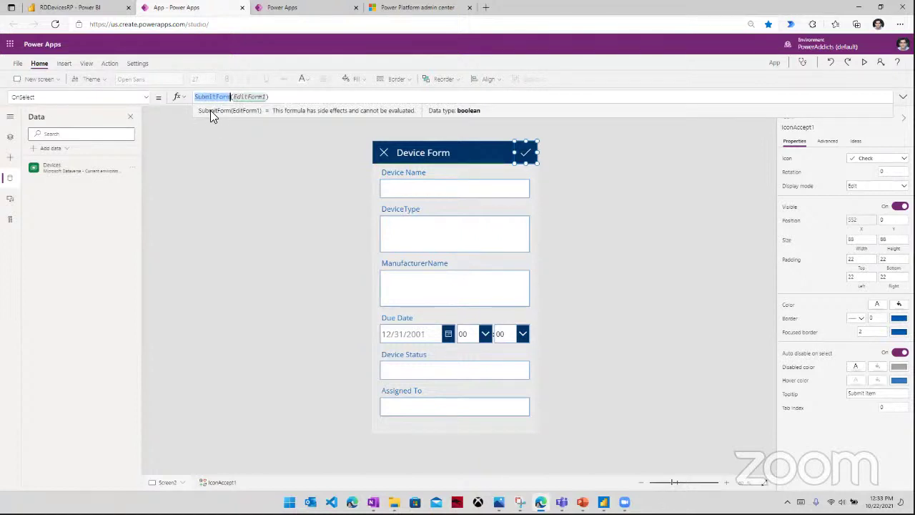
pyautogui.moveTo(50, 174)
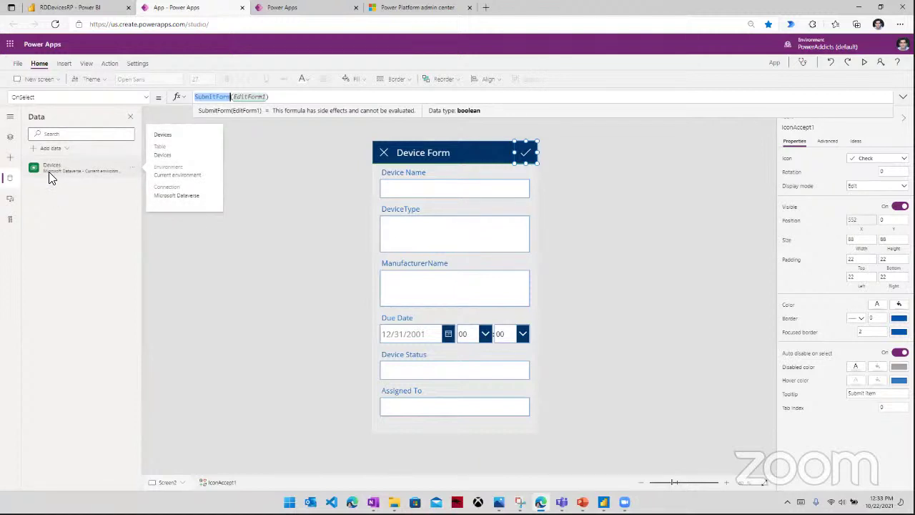
pyautogui.click(864, 63)
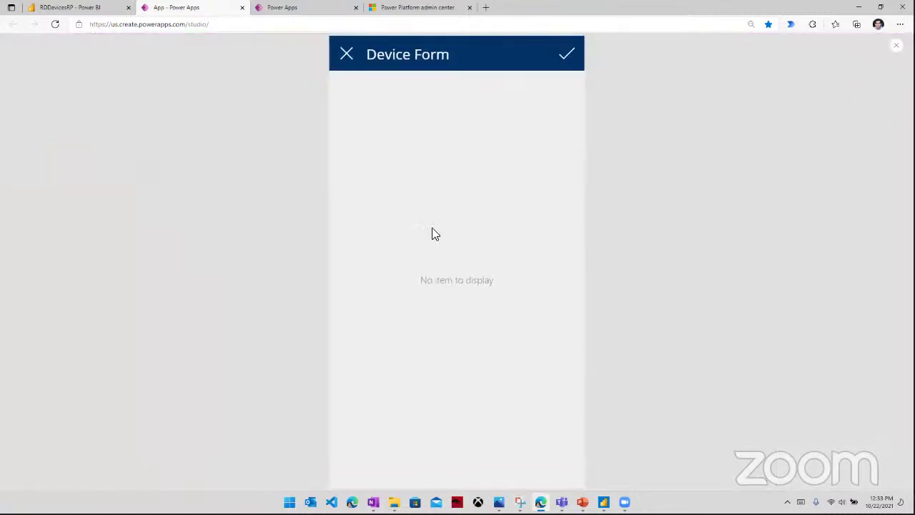
pyautogui.click(897, 46)
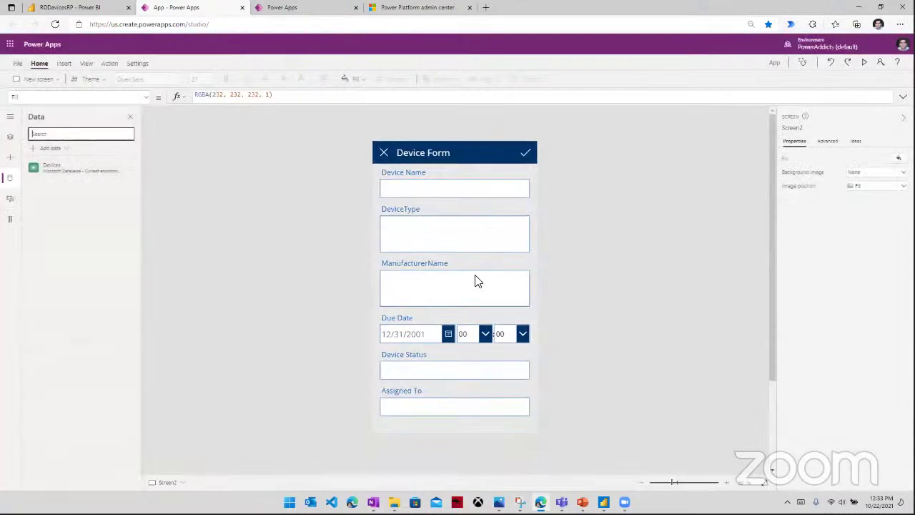
# - Inspect the DefaultMode formula of EditForm1 and bring up its Item property
pyautogui.click(10, 136)
pyautogui.click(117, 329)
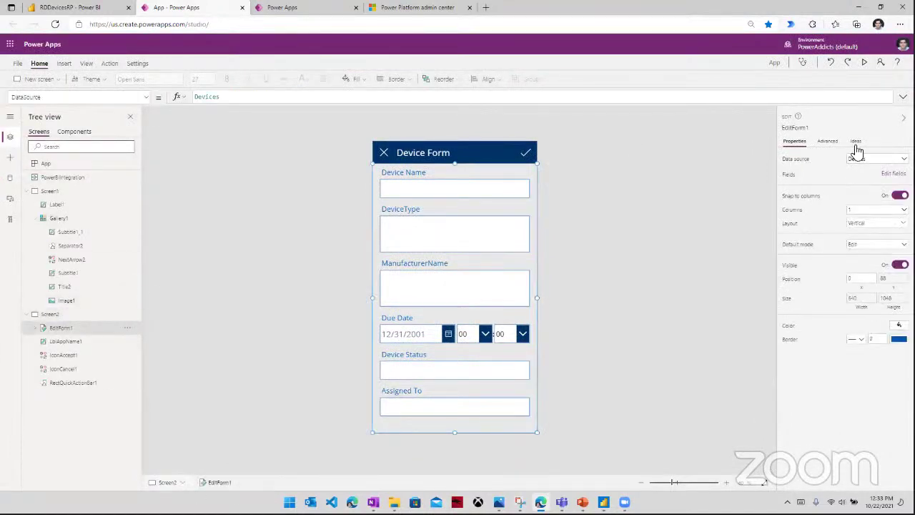
pyautogui.click(802, 247)
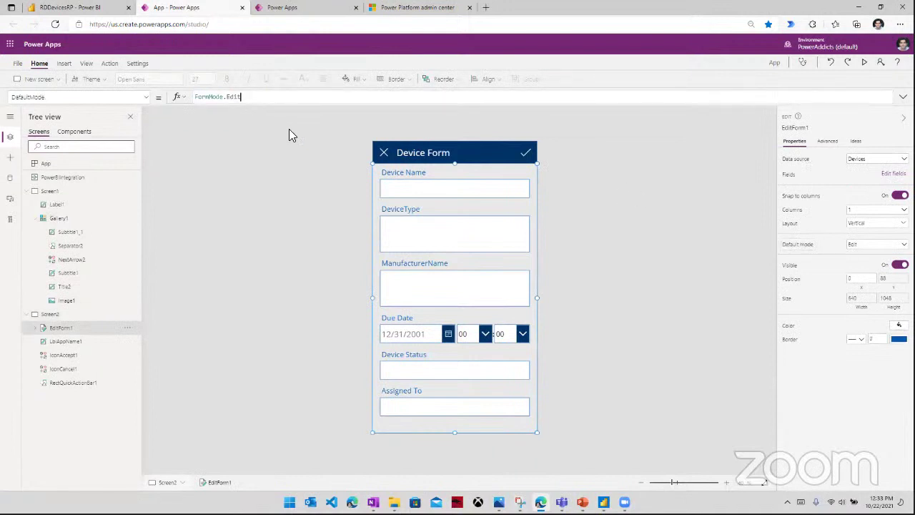
pyautogui.click(206, 95)
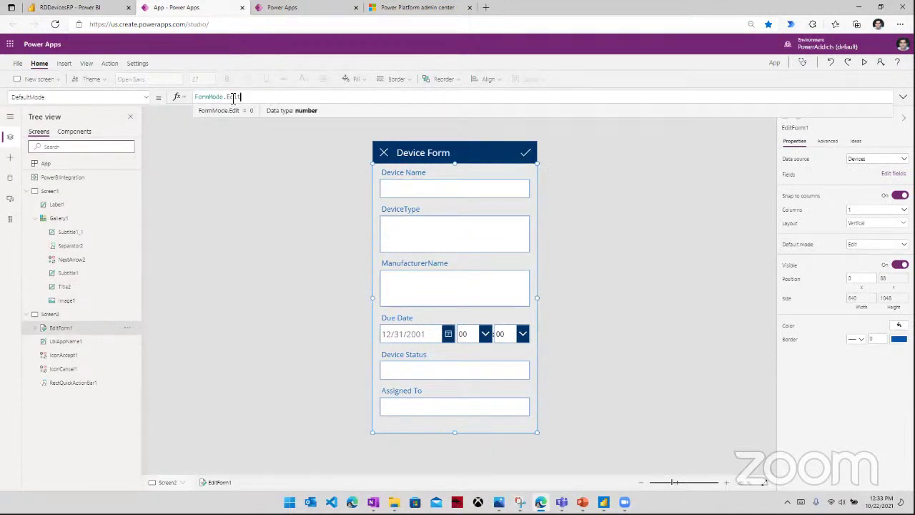
pyautogui.click(106, 103)
pyautogui.moveTo(106, 105); pyautogui.dragTo(3, 101)
pyautogui.write('Item')
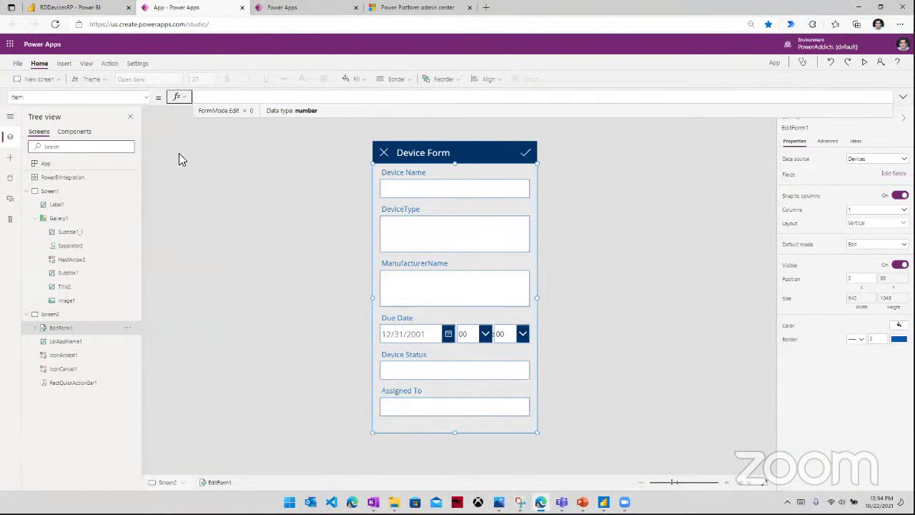
# - Replace the OnSelect formula of the gallery's next arrow on Screen1 with ResetForm(EditForm1);
pyautogui.click(136, 191)
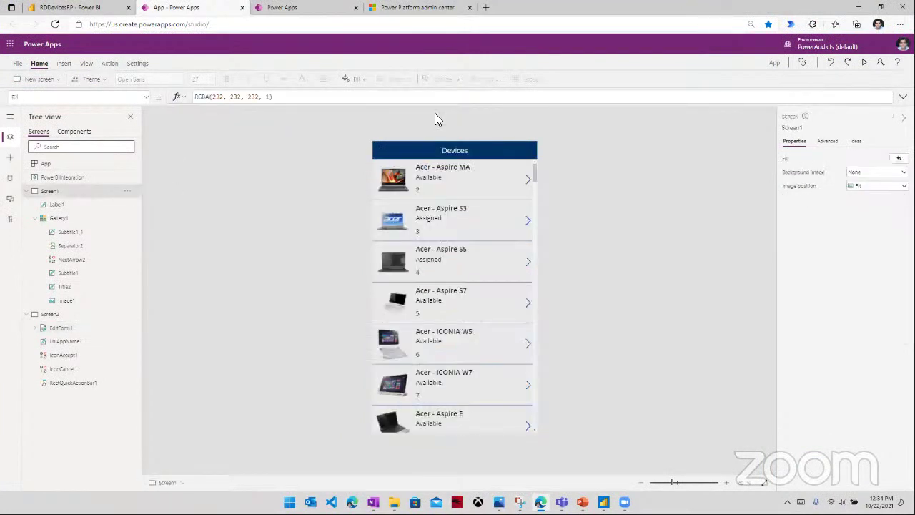
pyautogui.click(525, 182)
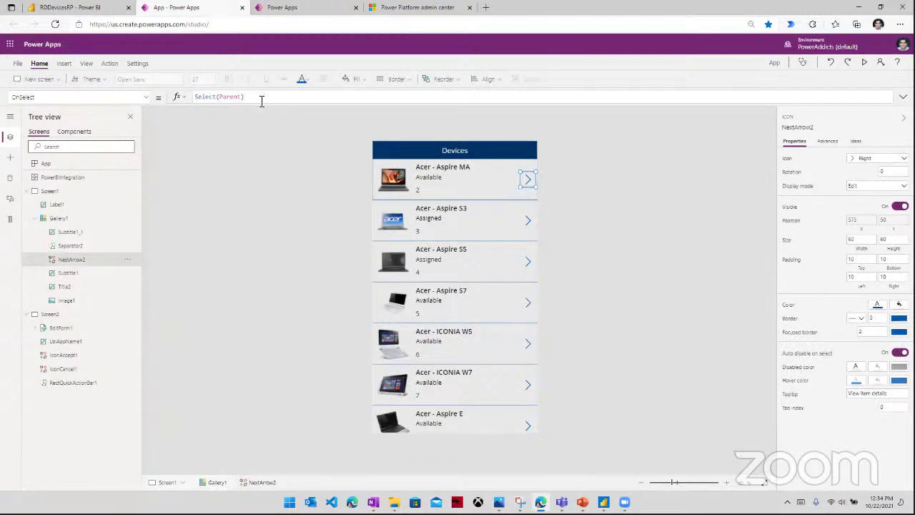
pyautogui.moveTo(245, 96); pyautogui.dragTo(150, 90)
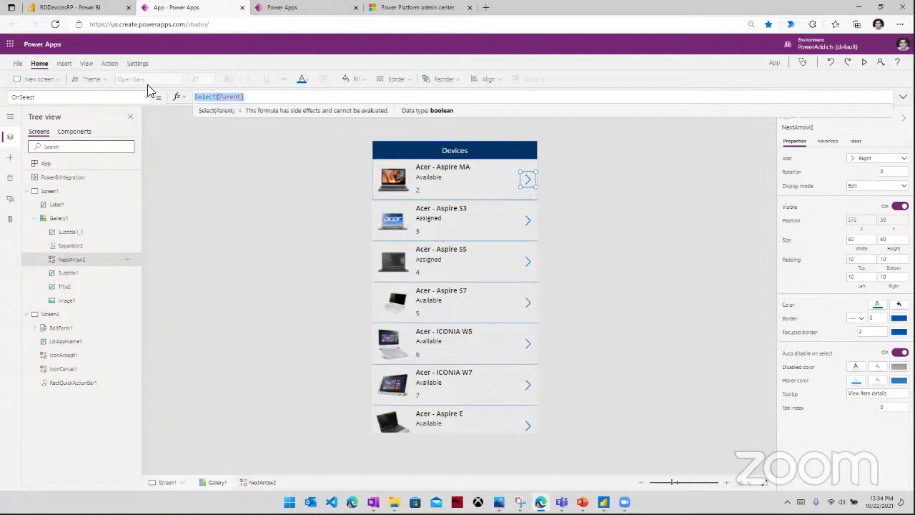
pyautogui.write('resetform')
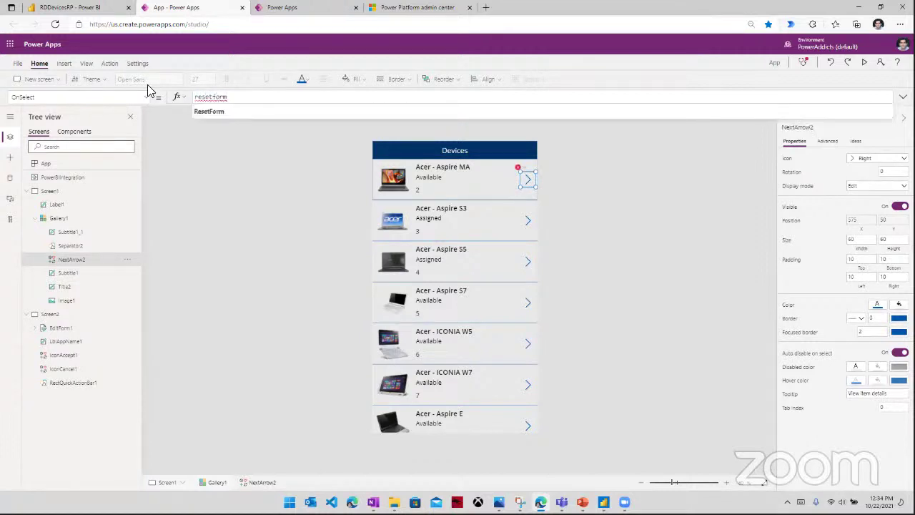
pyautogui.press('Tab')
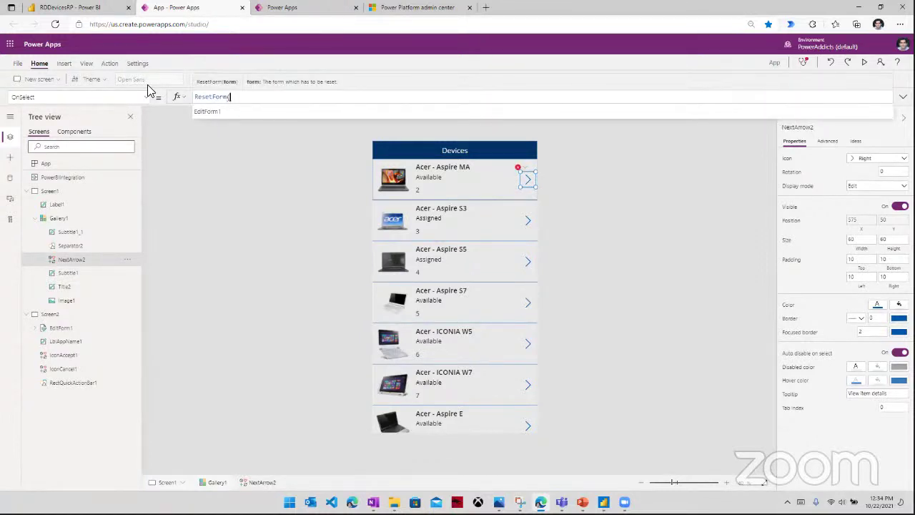
pyautogui.write('editfor')
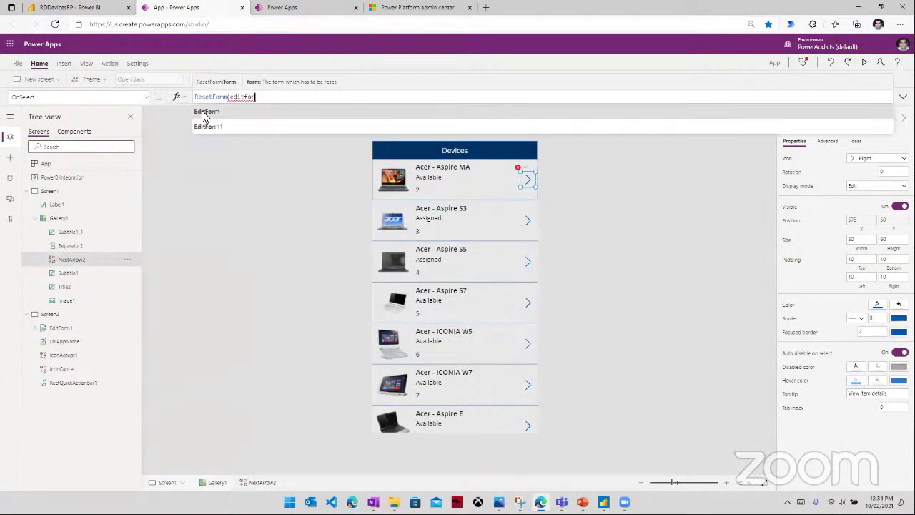
pyautogui.write('m1);')
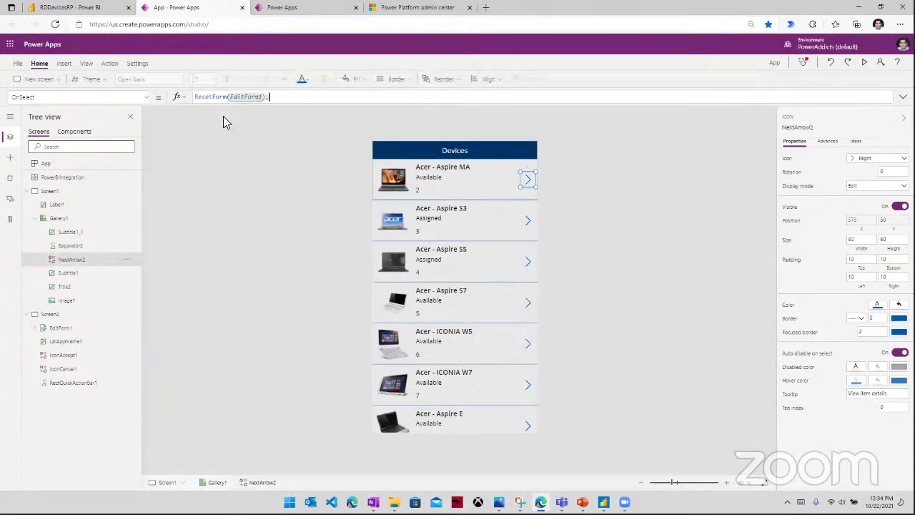
# - Append EditForm(EditForm1);Navigate(Screen2) to the next arrow's OnSelect formula
pyautogui.write('editfo')
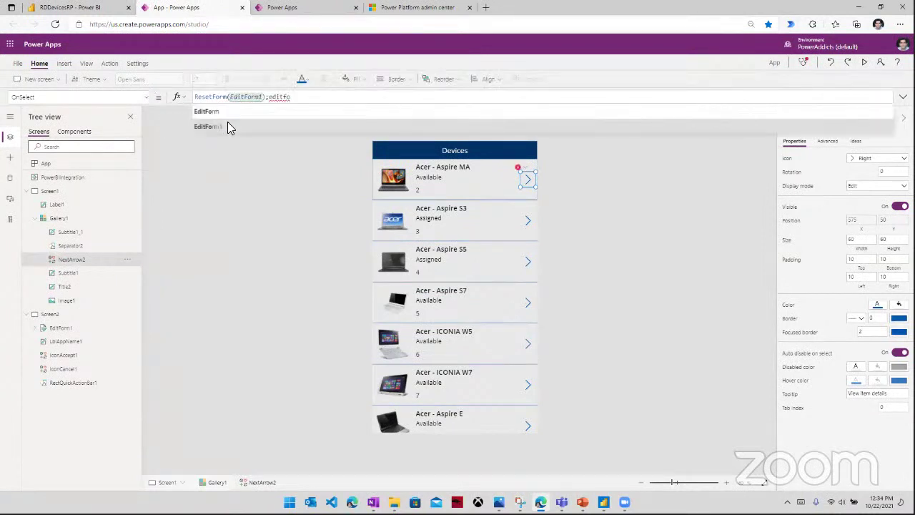
pyautogui.click(224, 112)
pyautogui.write('edit')
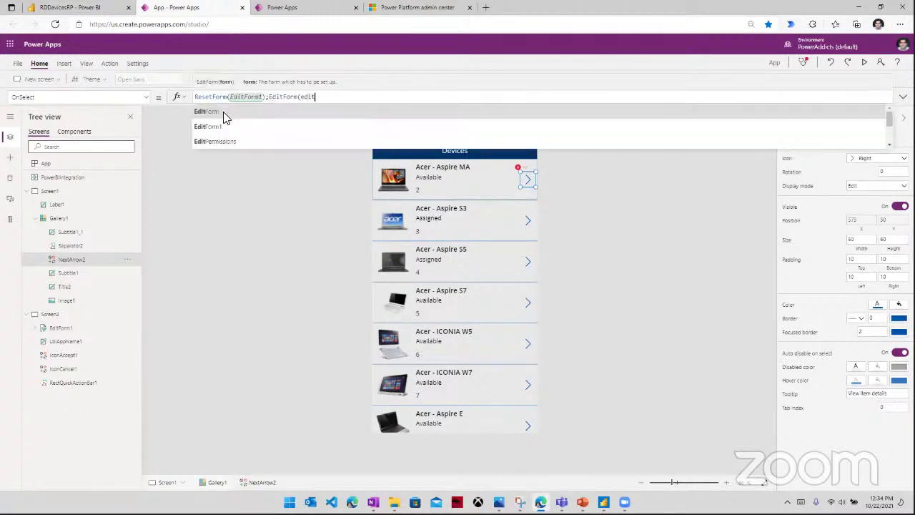
pyautogui.write('fo')
pyautogui.click(228, 122)
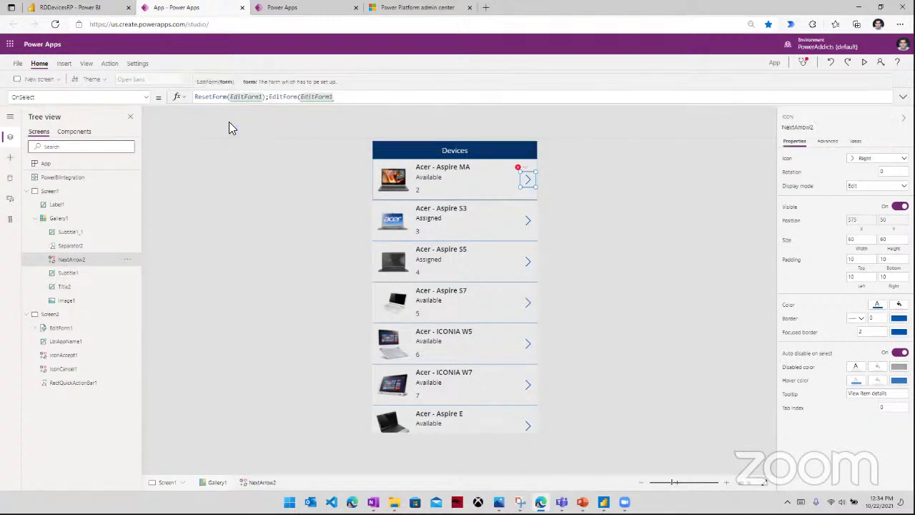
pyautogui.write(');')
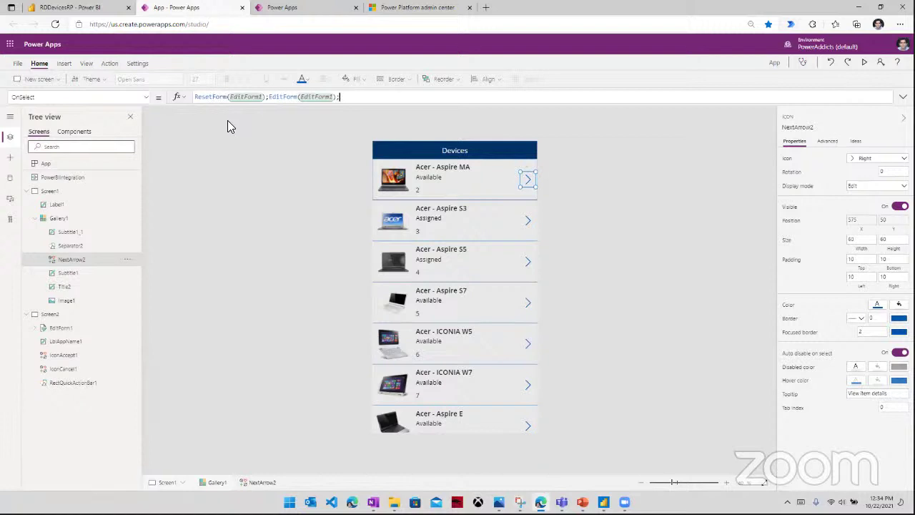
pyautogui.write('navuga')
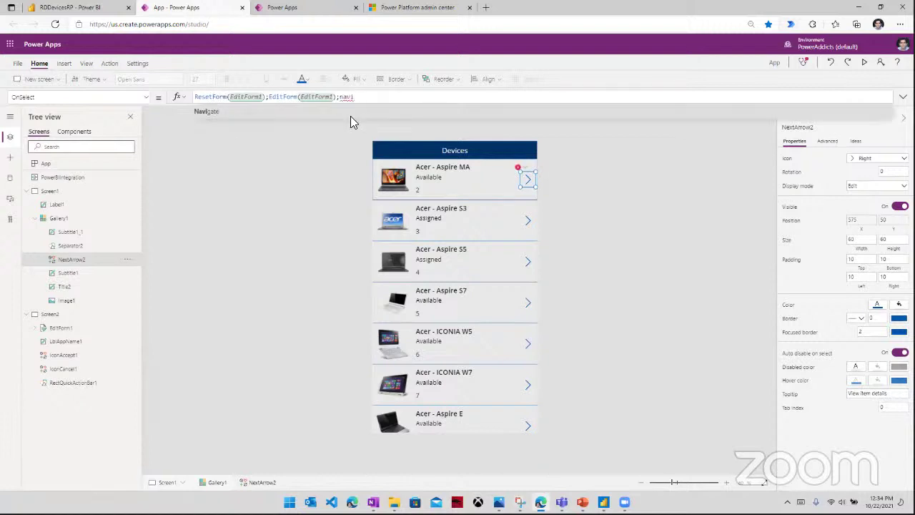
pyautogui.press('Tab')
pyautogui.write('Screen2)')
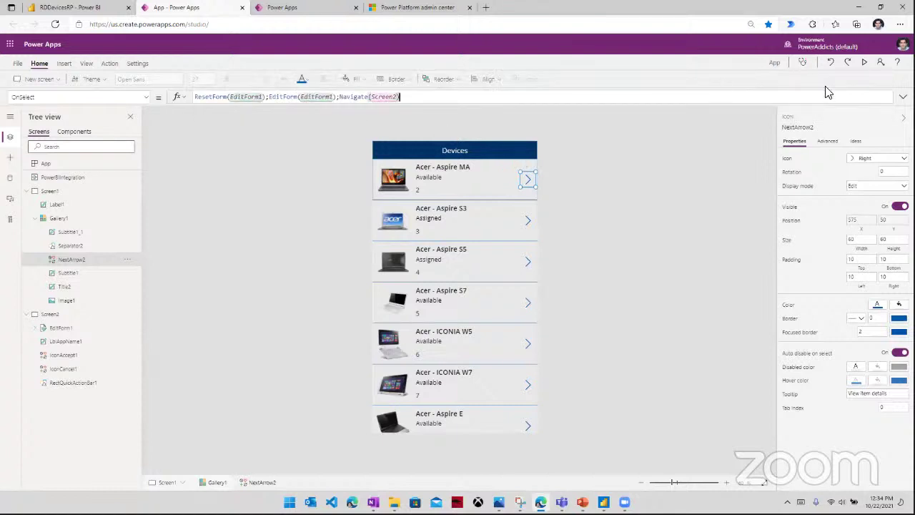
# - Preview the app and test navigating from the first device's arrow to the form screen
pyautogui.click(865, 62)
pyautogui.click(567, 166)
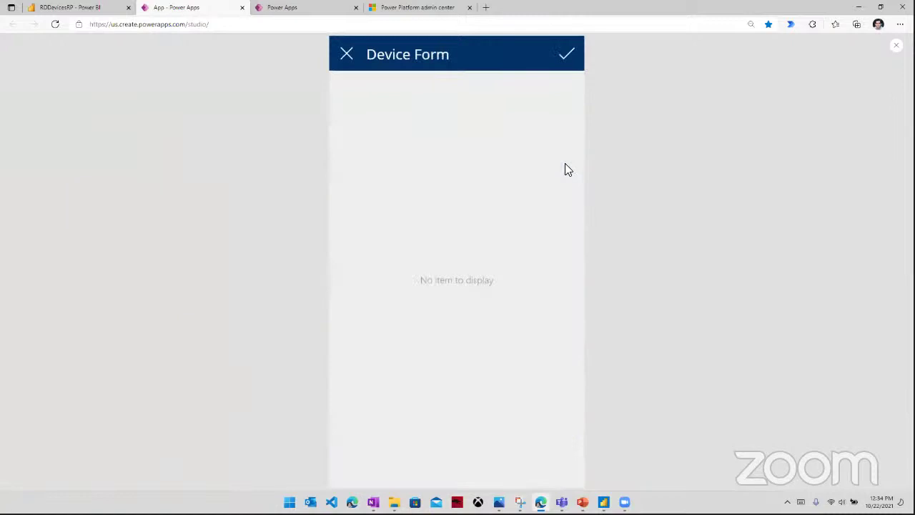
pyautogui.click(896, 45)
# - Start the Item formula of EditForm1 as a LookUp on the Devices table
pyautogui.click(465, 387)
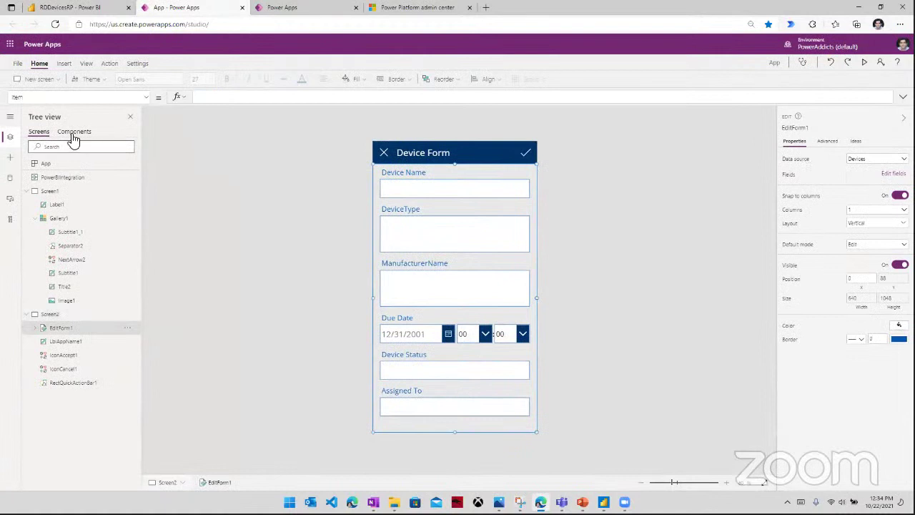
pyautogui.click(211, 96)
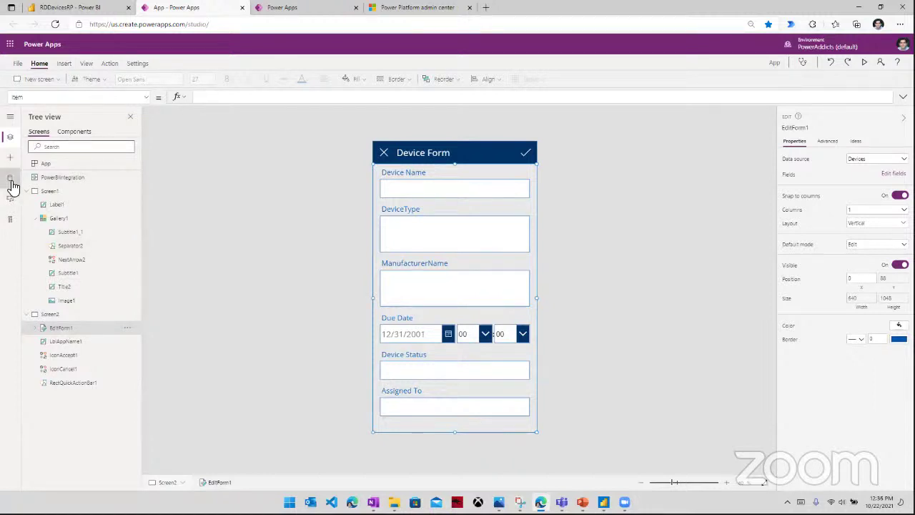
pyautogui.click(10, 177)
pyautogui.moveTo(53, 170)
pyautogui.click(202, 96)
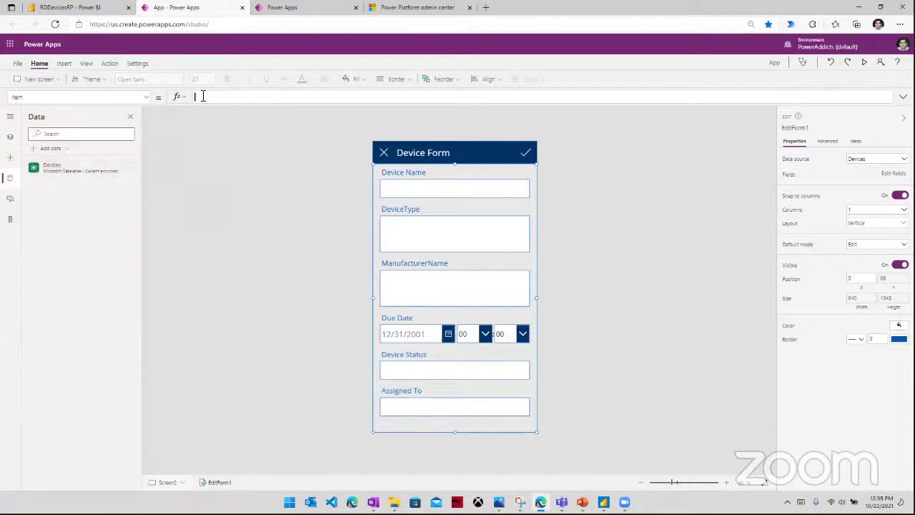
pyautogui.write('LookUp(')
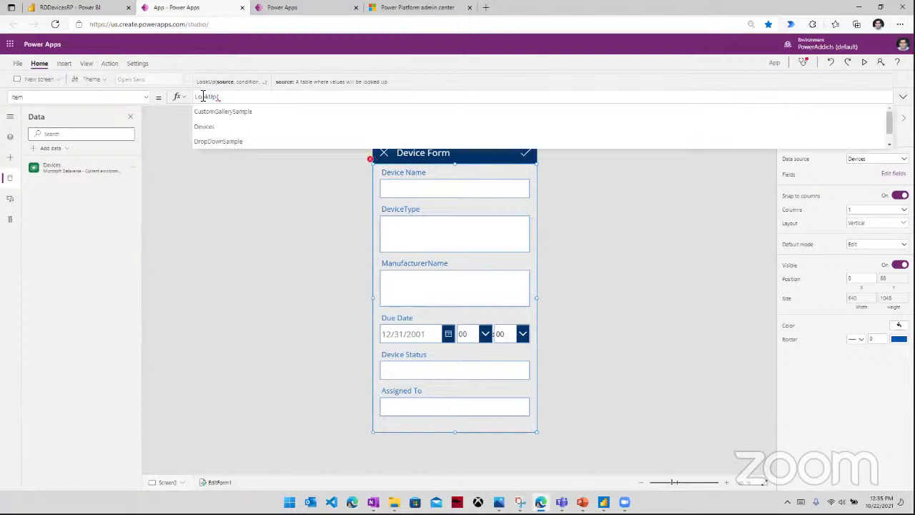
pyautogui.write('device')
pyautogui.click(219, 111)
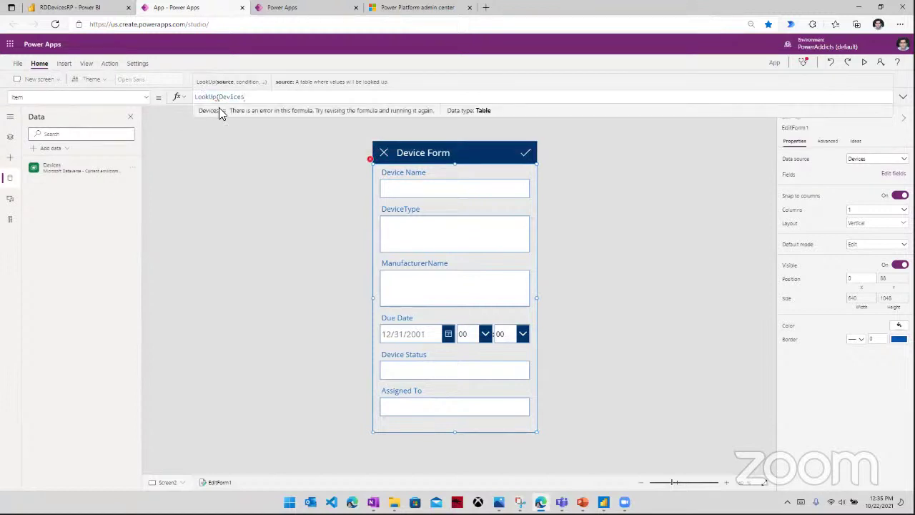
# - Complete EditForm1's Item formula as LookUp(Devices,DeviceID = Gallery1.Selected.crc05_deviceid)
pyautogui.write(',device')
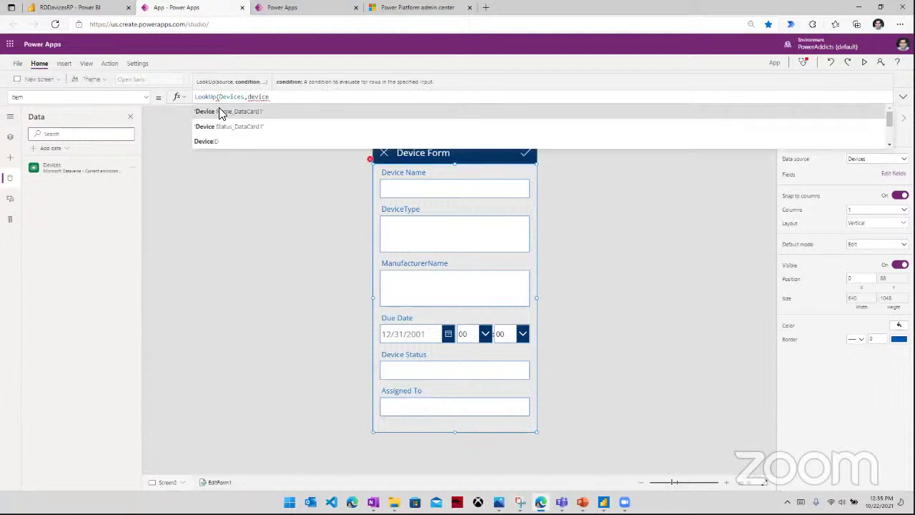
pyautogui.click(245, 142)
pyautogui.write(',')
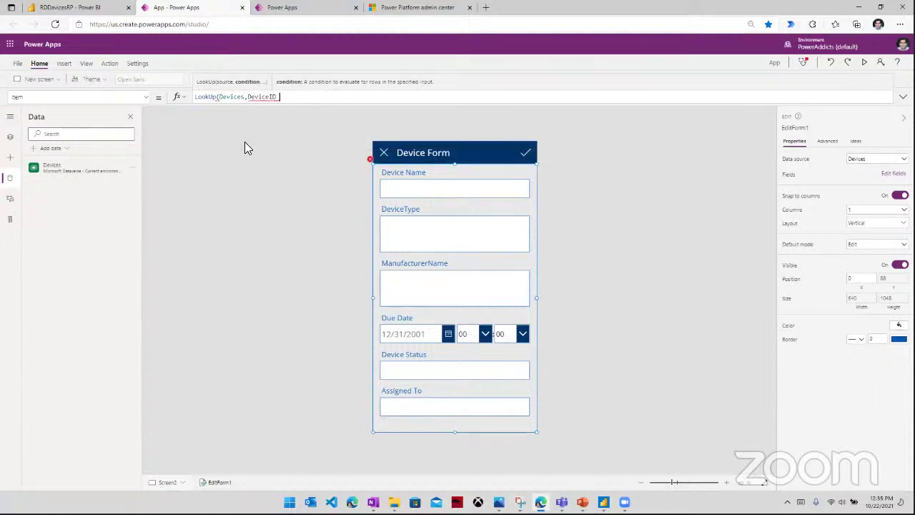
pyautogui.write('=')
pyautogui.click(10, 137)
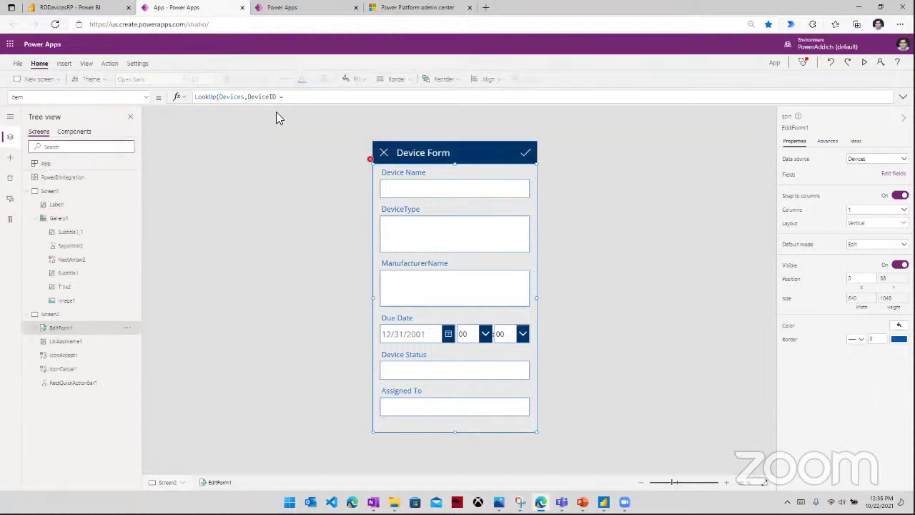
pyautogui.click(304, 100)
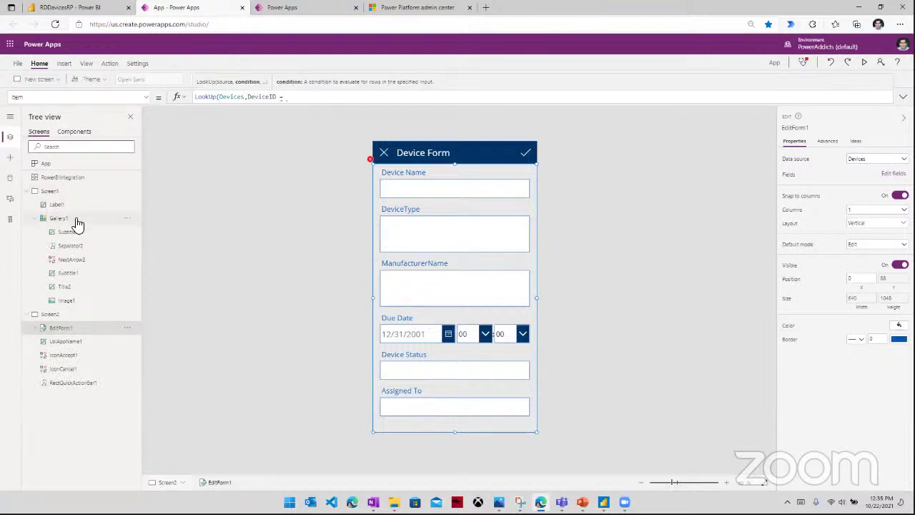
pyautogui.write('Gallery1.sel')
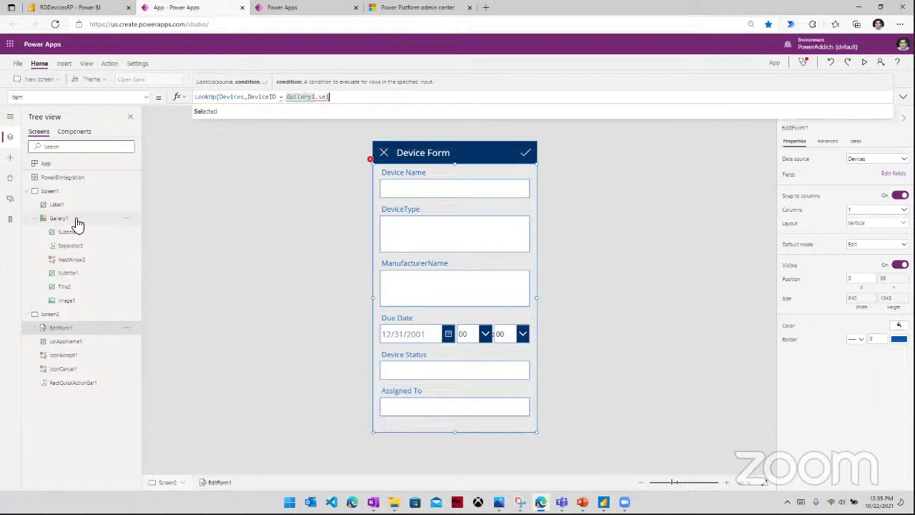
pyautogui.click(206, 115)
pyautogui.write('.de')
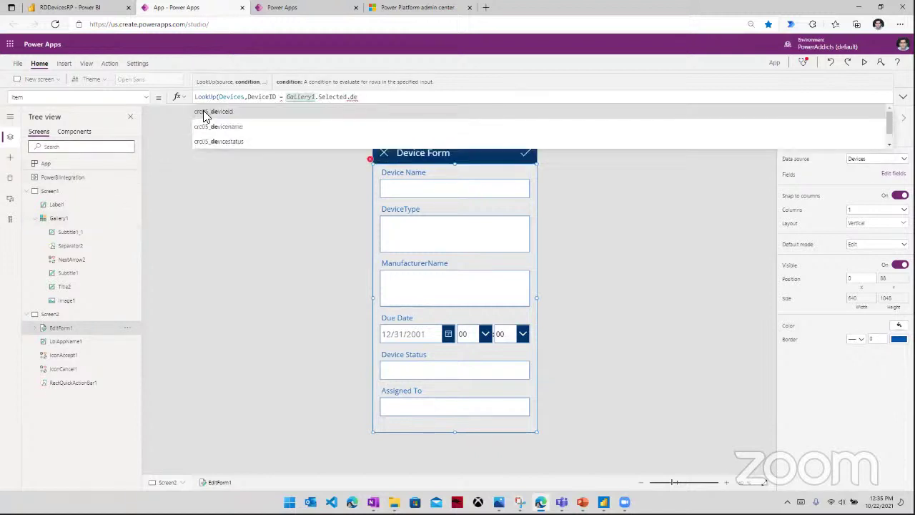
pyautogui.click(211, 113)
pyautogui.write(')')
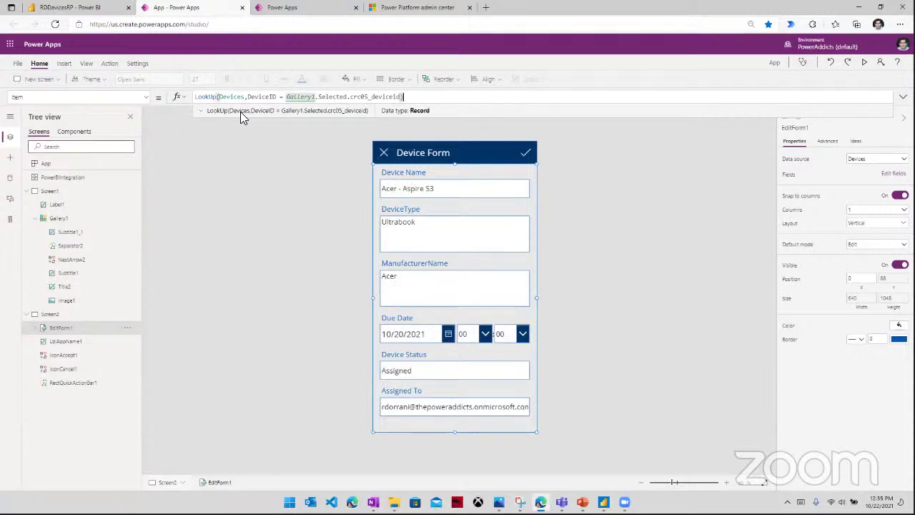
pyautogui.doubleClick(336, 96)
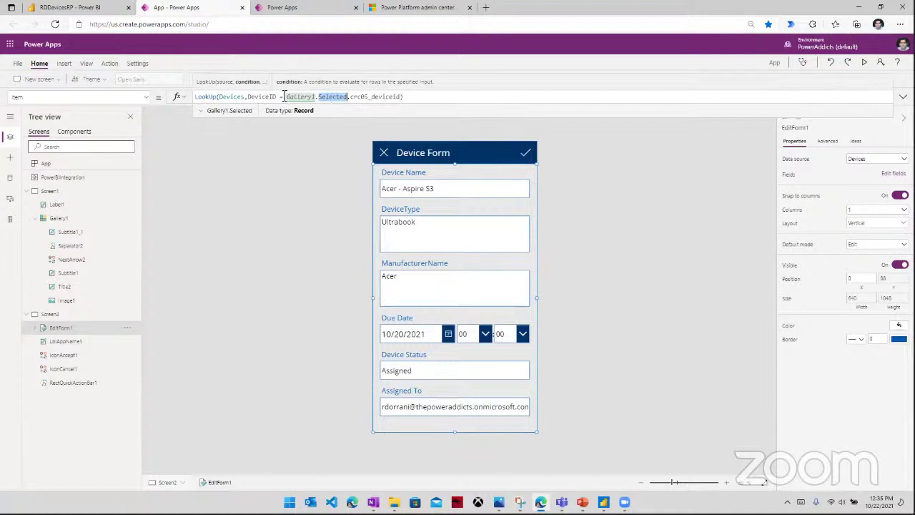
pyautogui.moveTo(287, 97); pyautogui.dragTo(404, 96)
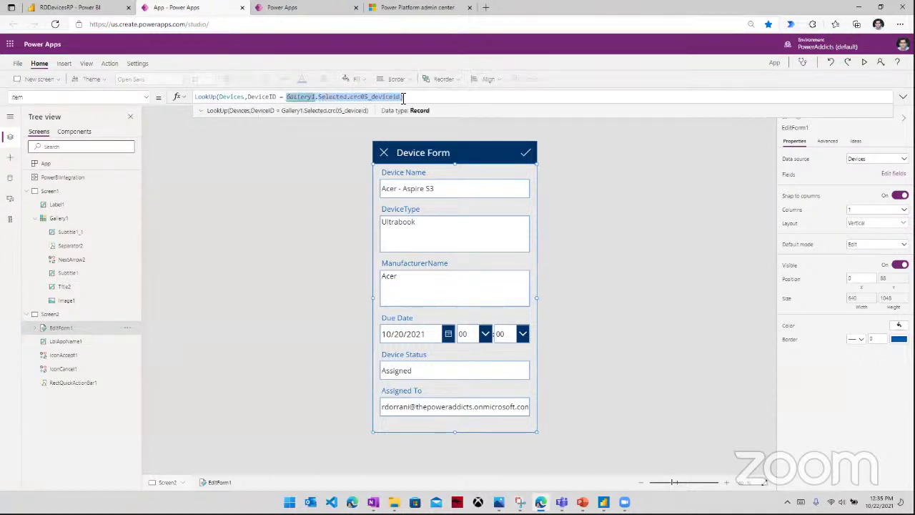
pyautogui.click(202, 96)
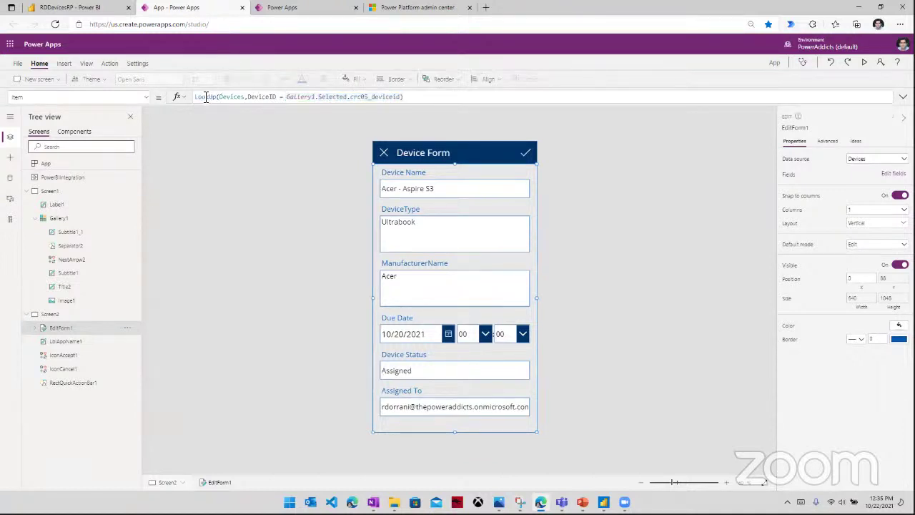
pyautogui.moveTo(243, 96); pyautogui.dragTo(200, 98)
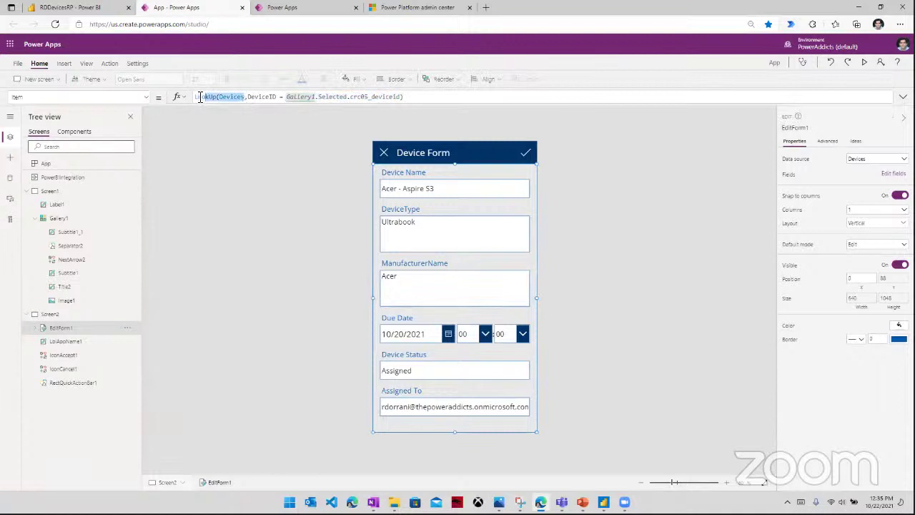
# - Preview the app, return to the device list and test opening Acer - Aspire MA in the form
pyautogui.click(864, 62)
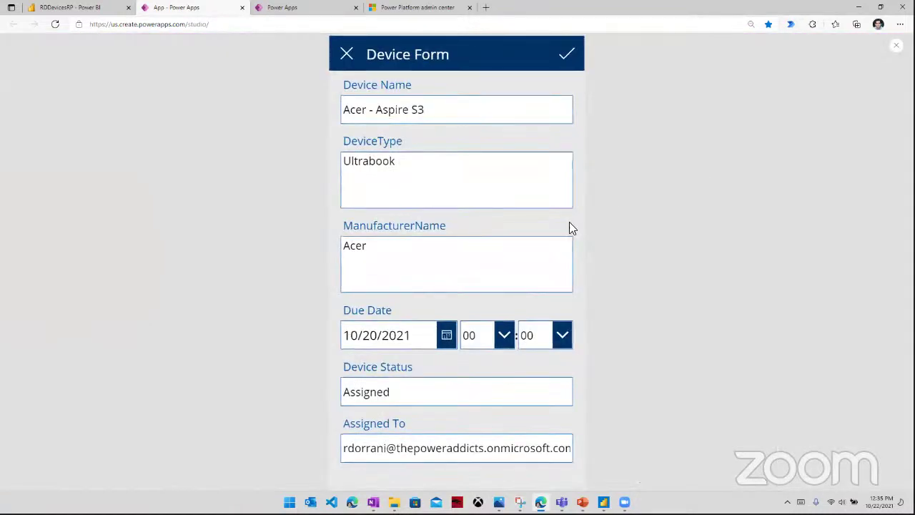
pyautogui.click(346, 55)
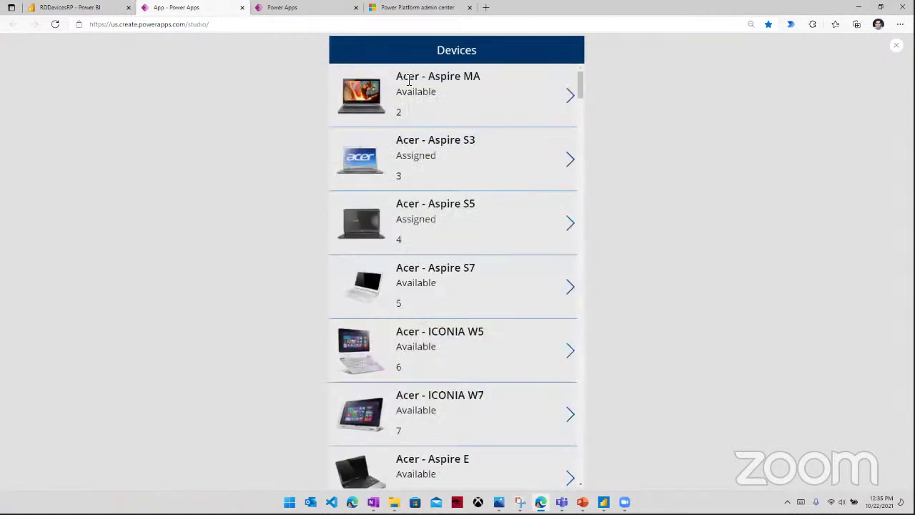
pyautogui.click(570, 96)
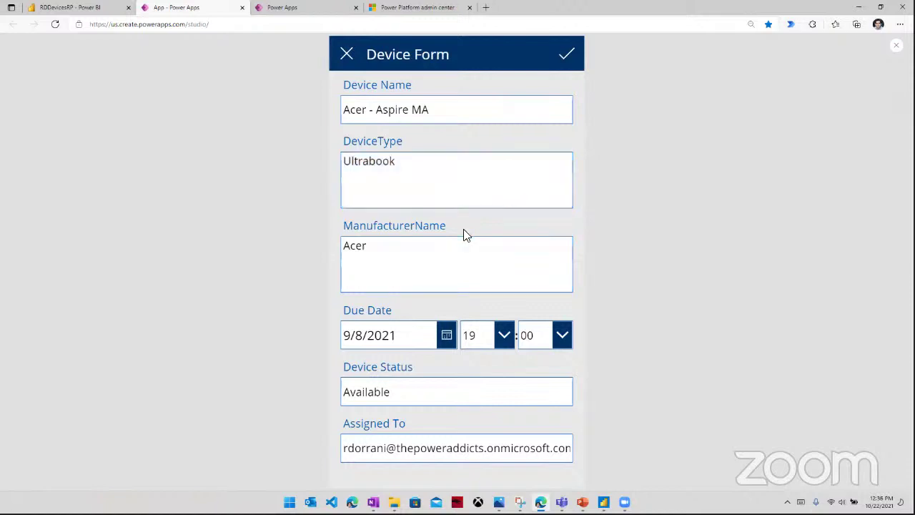
pyautogui.click(476, 172)
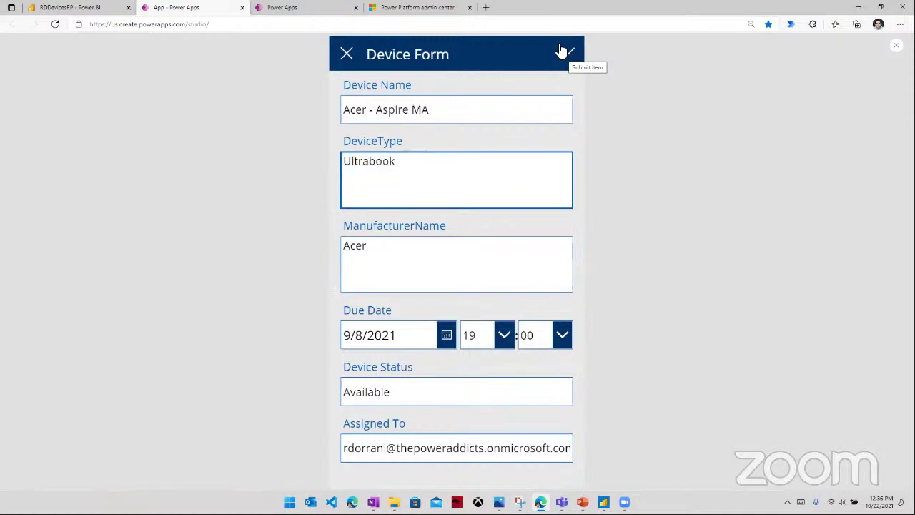
pyautogui.click(896, 45)
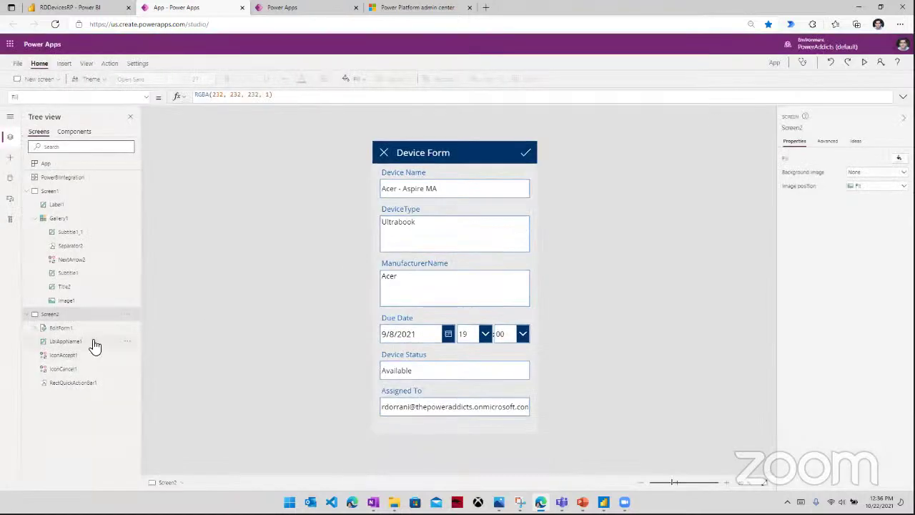
# - Show EditForm1's OnSuccess formula and add a new screen from the Success template
pyautogui.click(80, 329)
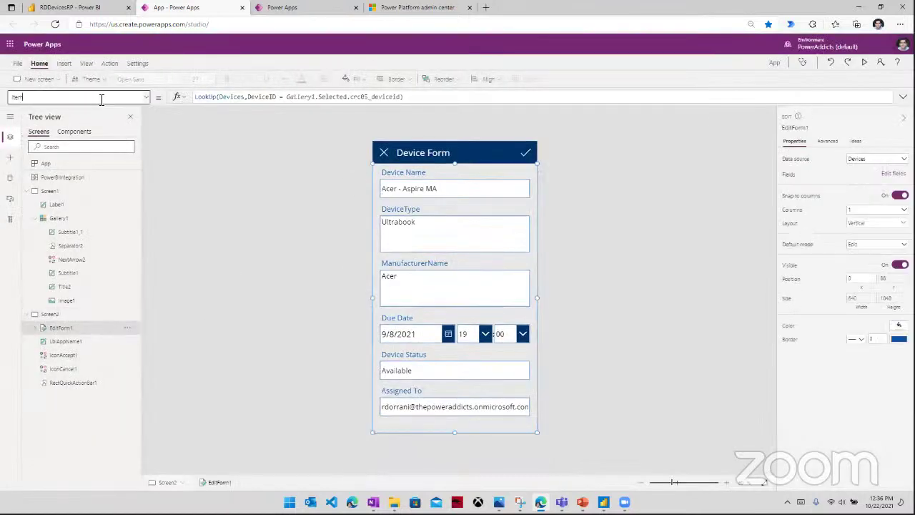
pyautogui.hotkey('ctrl', 'a')
pyautogui.write('OnSu')
pyautogui.press('Return')
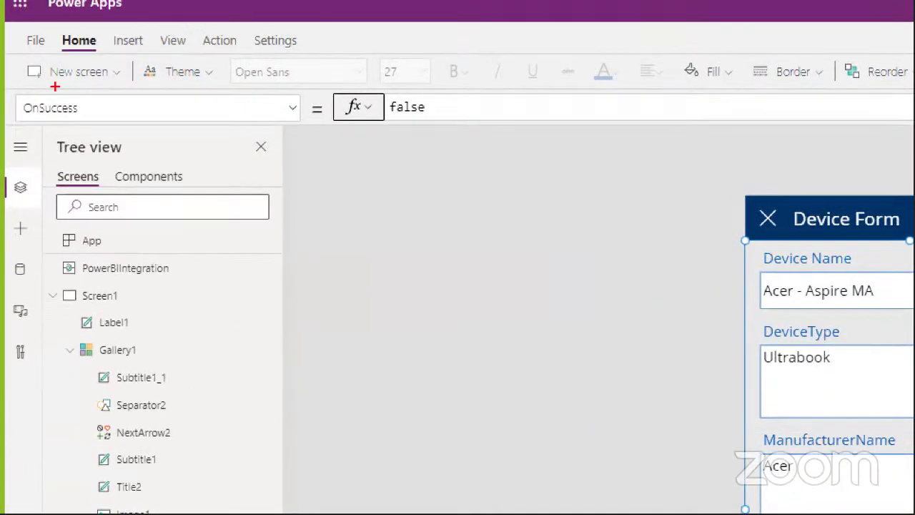
pyautogui.moveTo(3, 88); pyautogui.dragTo(634, 167)
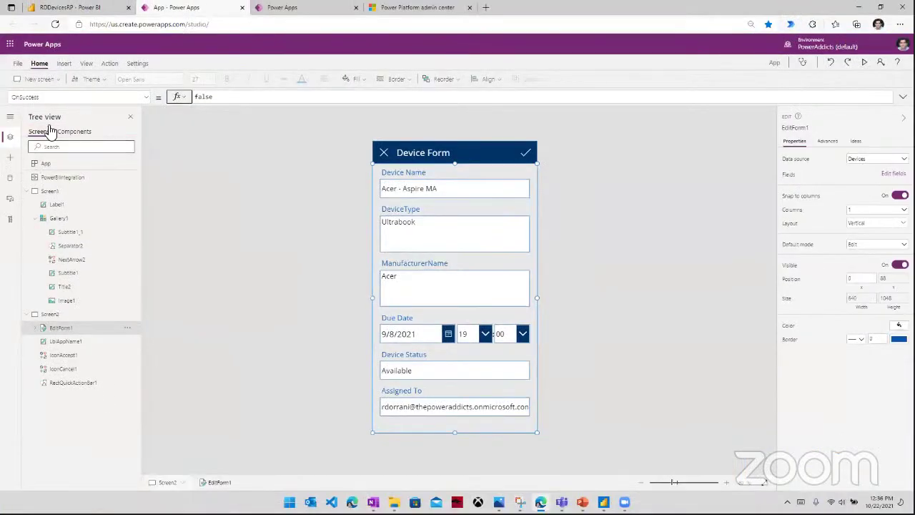
pyautogui.click(68, 75)
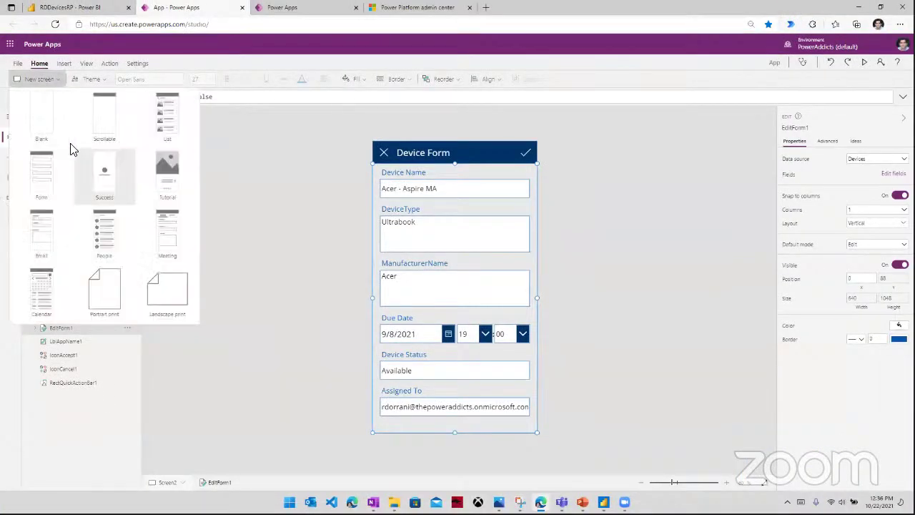
pyautogui.press('Escape')
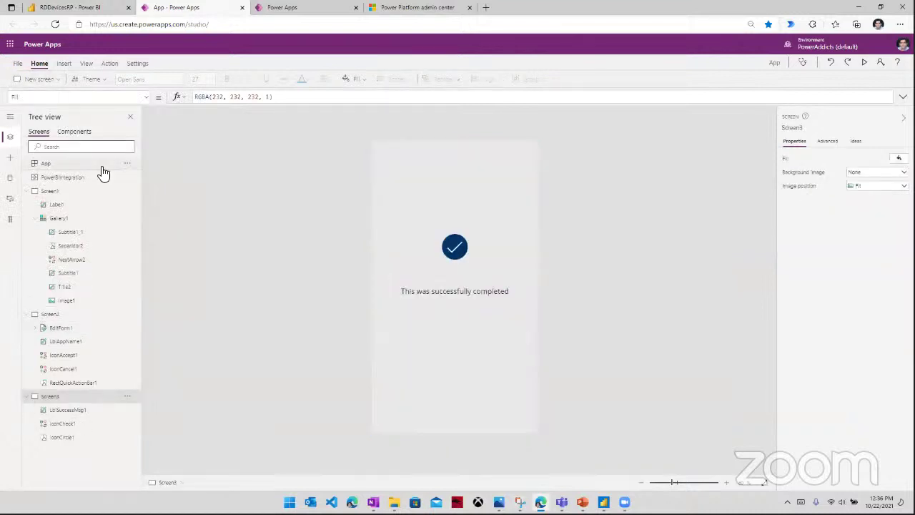
# - Set EditForm1's OnSuccess formula to Navigate(Screen3)
pyautogui.click(61, 327)
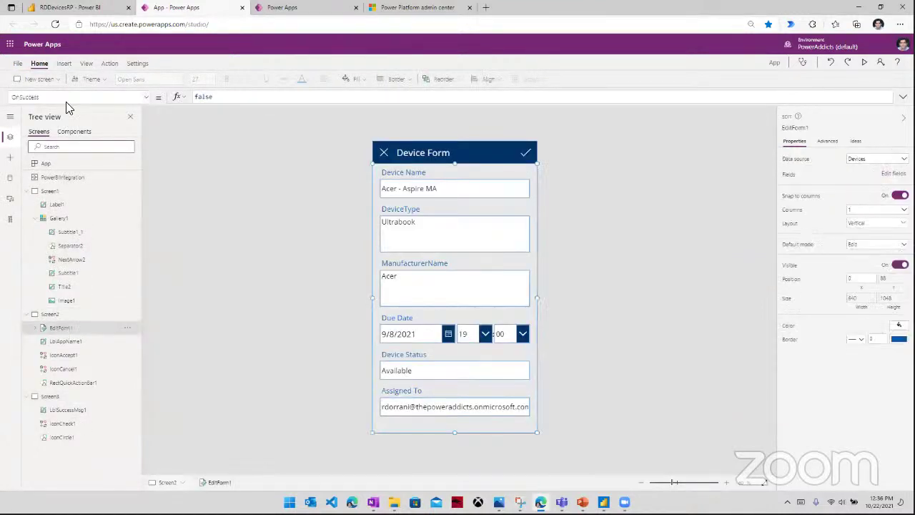
pyautogui.write('navigate(')
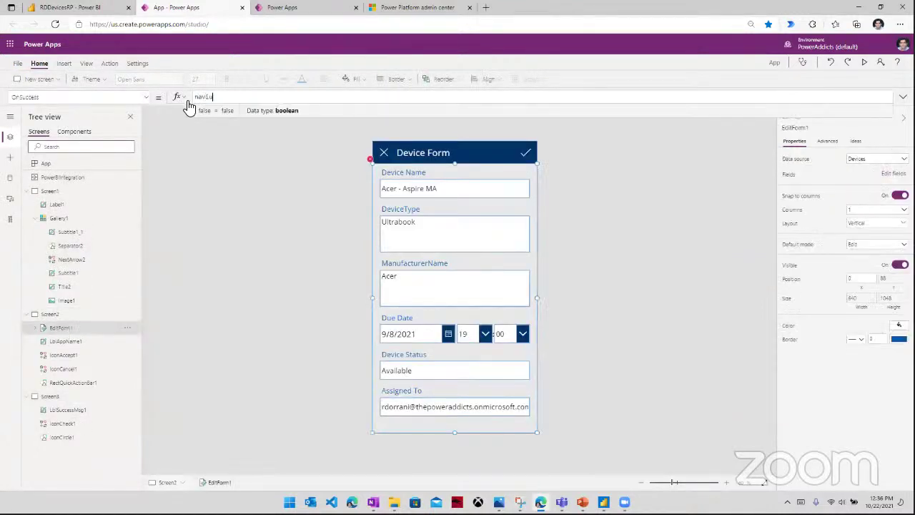
pyautogui.press('BackSpace')
pyautogui.press('BackSpace')
pyautogui.press('BackSpace')
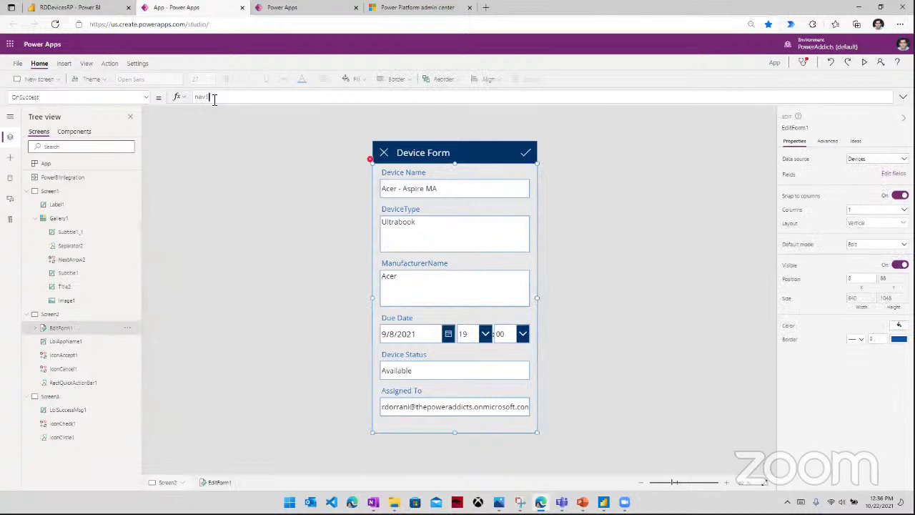
pyautogui.write('gate(sc')
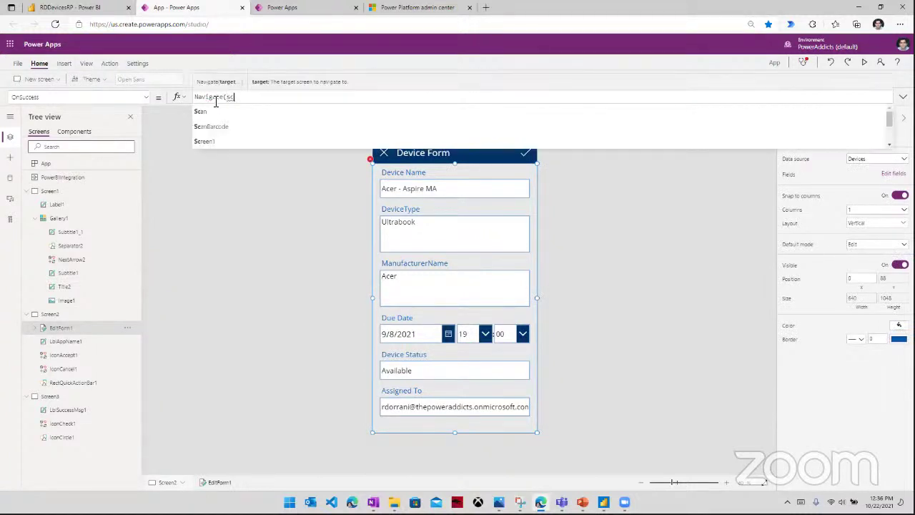
pyautogui.write('ree')
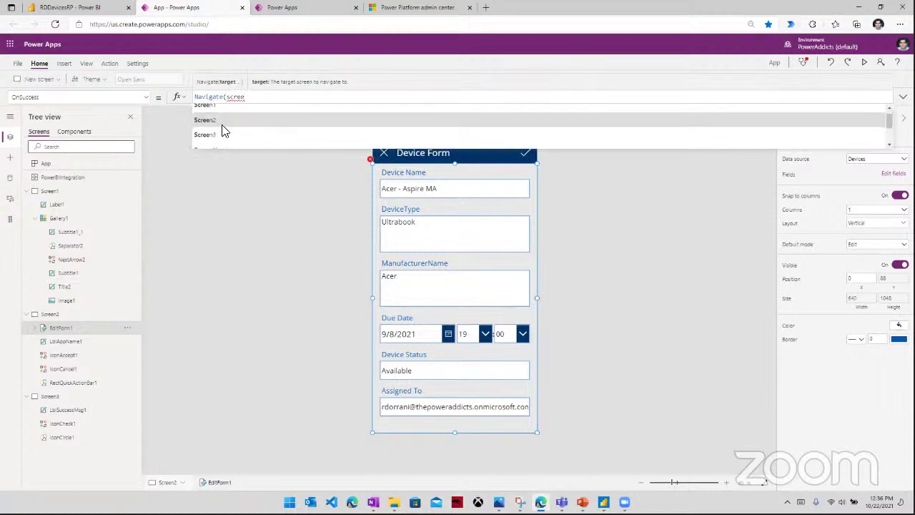
pyautogui.click(226, 130)
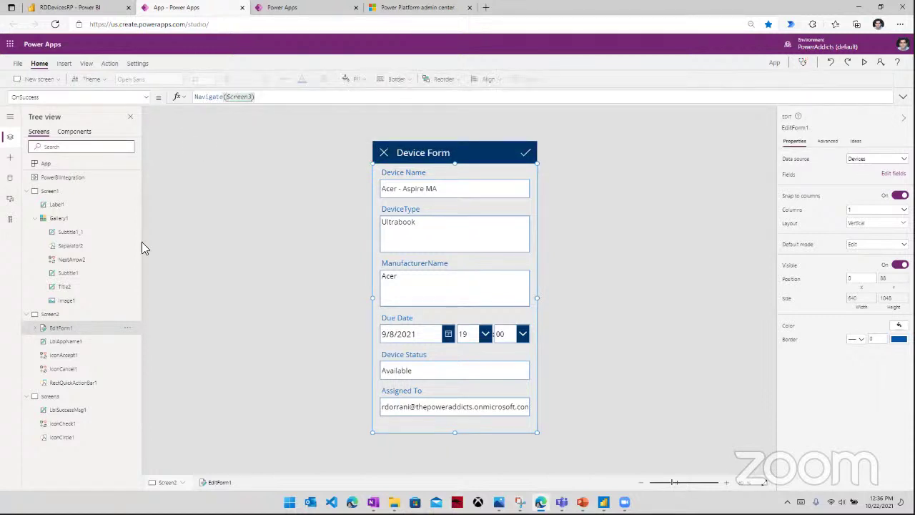
# - Set the OnSelect formula of the check icon on Screen3 to Navigate(Screen1)
pyautogui.click(52, 396)
pyautogui.click(452, 249)
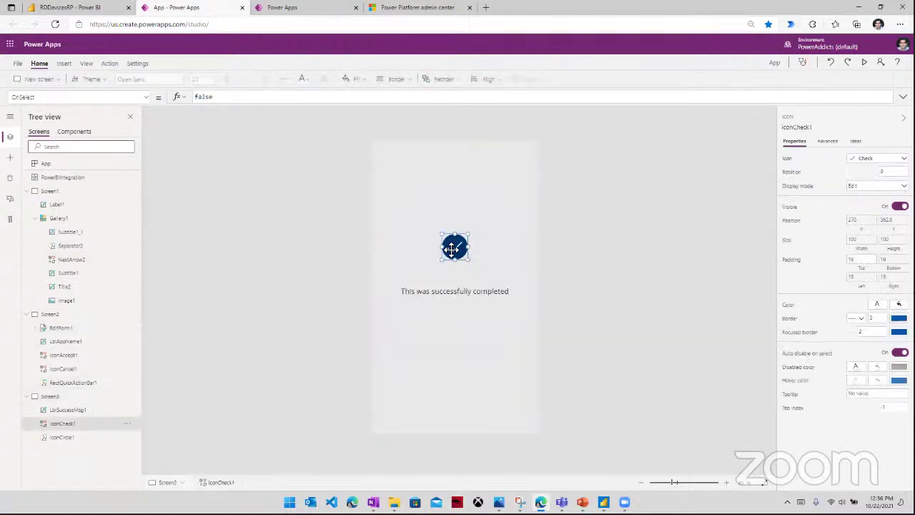
pyautogui.doubleClick(201, 97)
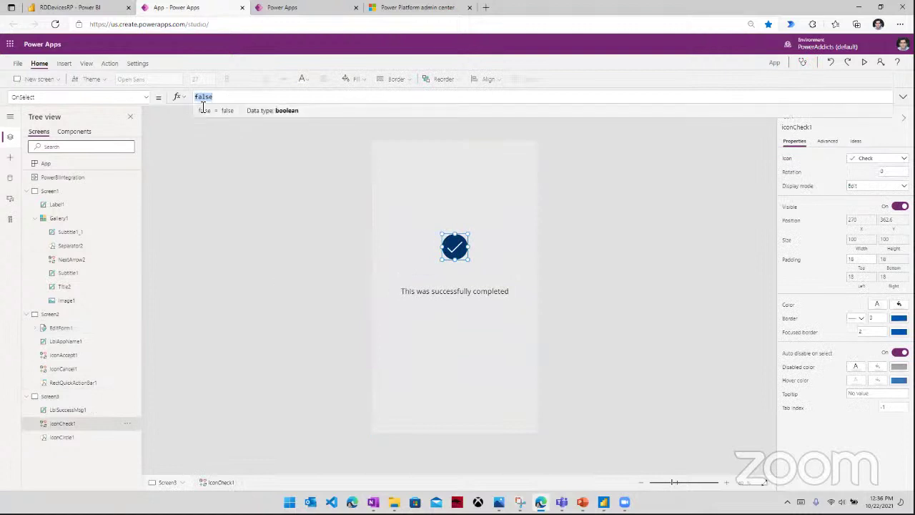
pyautogui.write('navigate(scr')
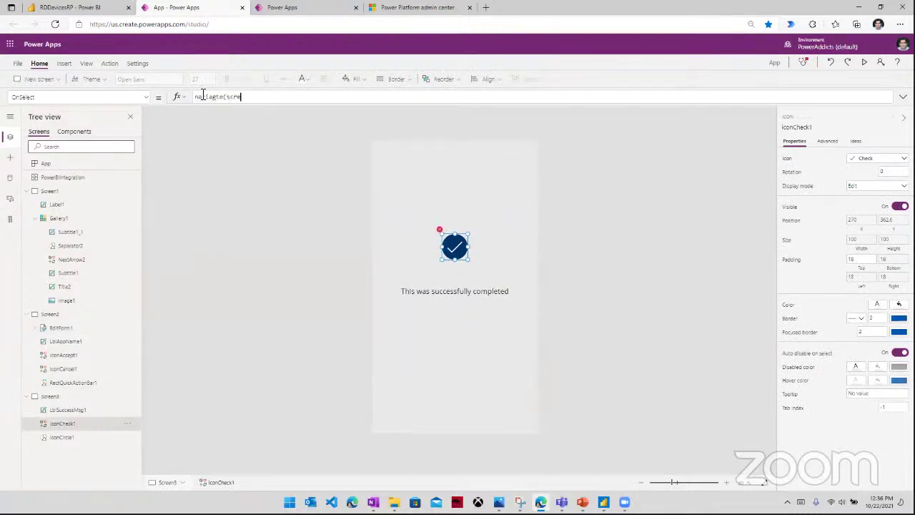
pyautogui.click(214, 107)
pyautogui.write(')')
pyautogui.doubleClick(214, 98)
pyautogui.write('Na')
pyautogui.click(215, 112)
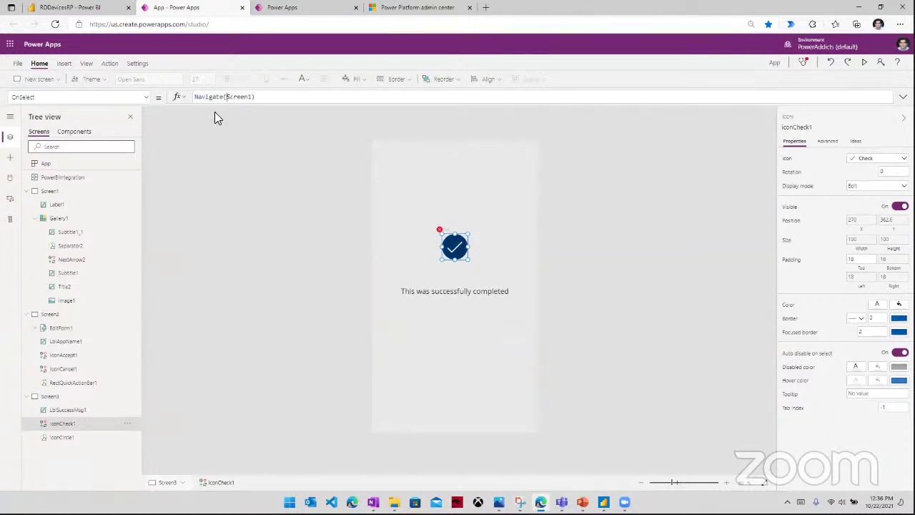
# - Preview the app from Screen1 and open Acer - Aspire MA in the device form
pyautogui.click(82, 193)
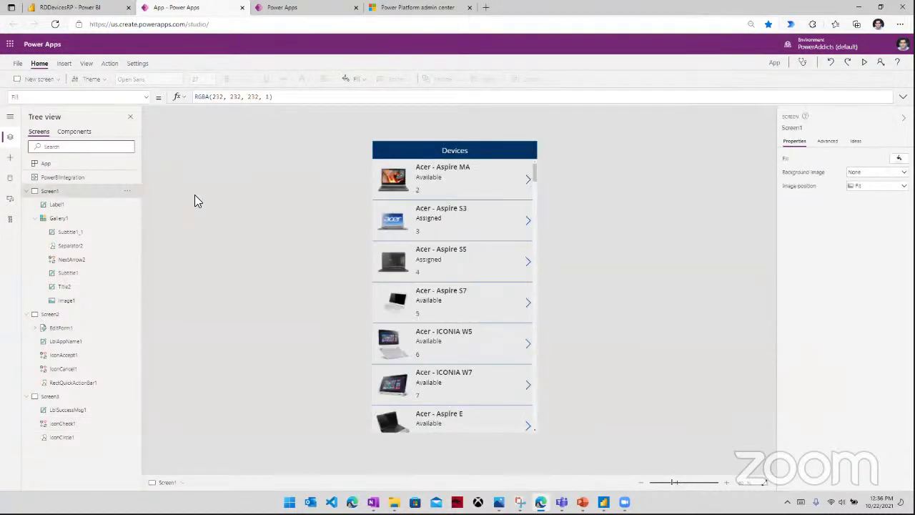
pyautogui.click(863, 64)
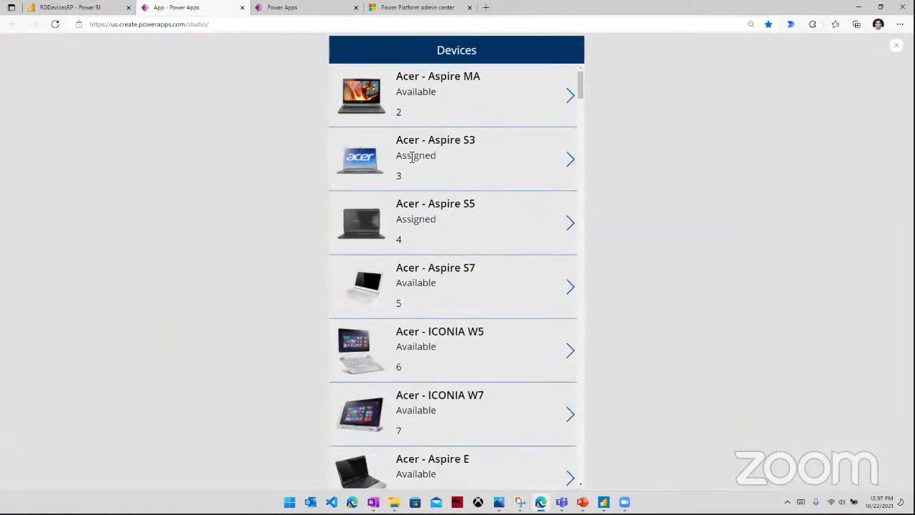
pyautogui.click(572, 96)
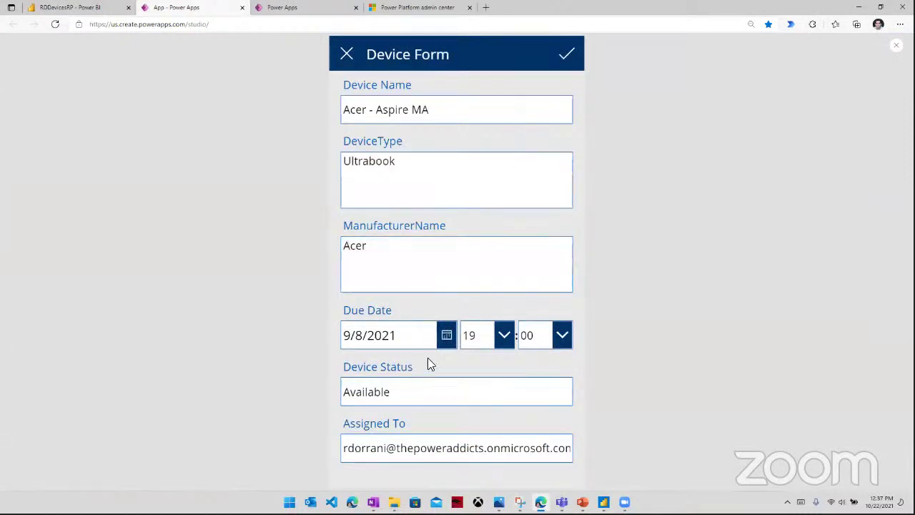
# - Set the Device Status of Acer - Aspire MA to In Repair, checking the Power BI report for the status wording
pyautogui.moveTo(401, 391); pyautogui.dragTo(345, 396)
pyautogui.write('In')
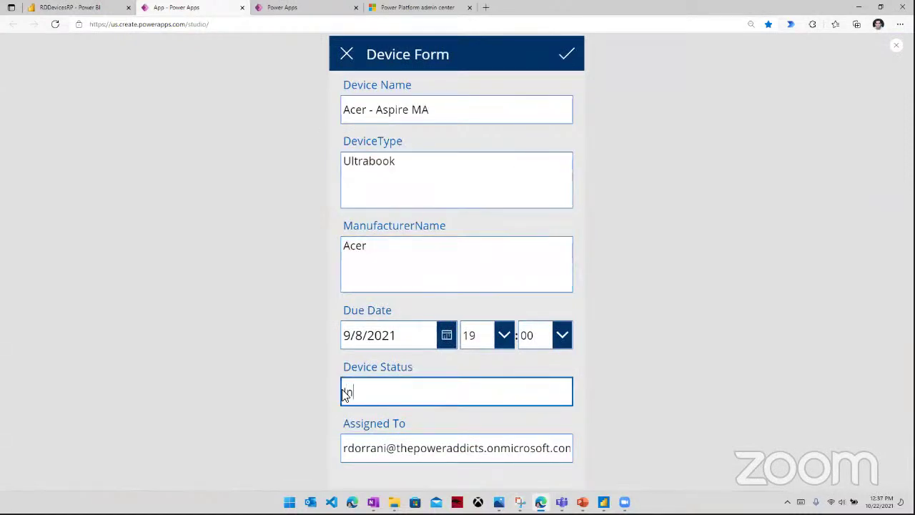
pyautogui.click(78, 8)
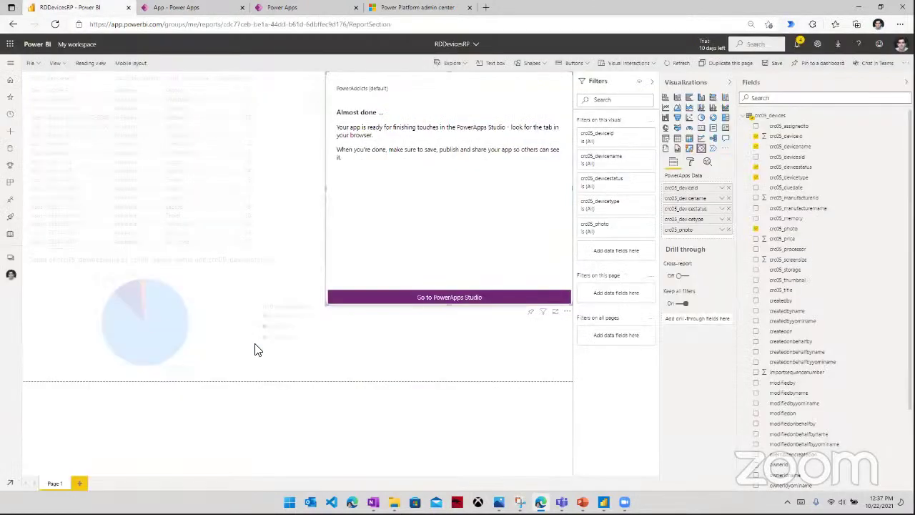
pyautogui.click(207, 10)
pyautogui.write('R')
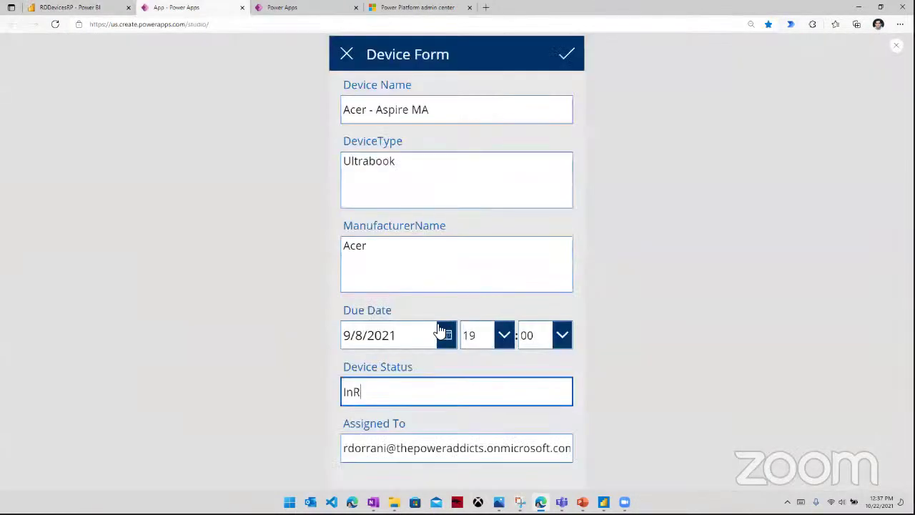
pyautogui.press('BackSpace')
pyautogui.write('Repair')
# - Clear the Assigned To field of Acer - Aspire MA and save the device form
pyautogui.click(402, 445)
pyautogui.press('BackSpace')
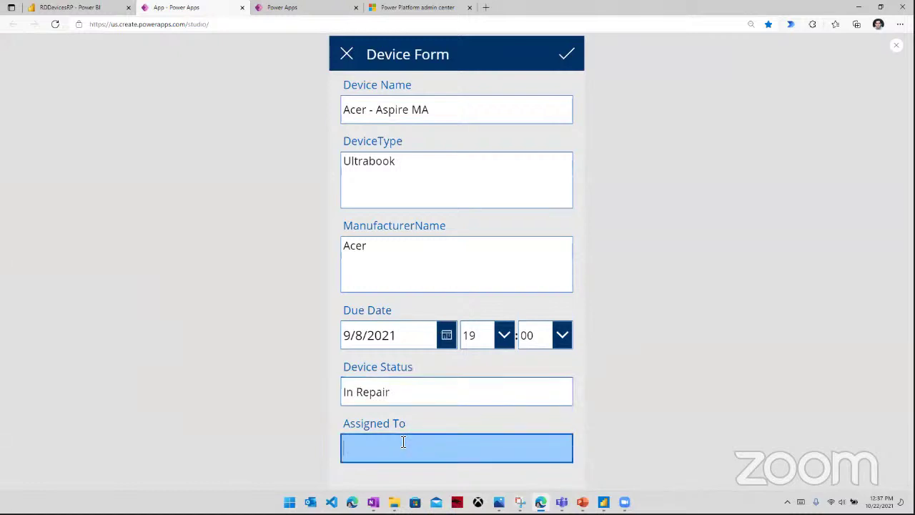
pyautogui.click(565, 58)
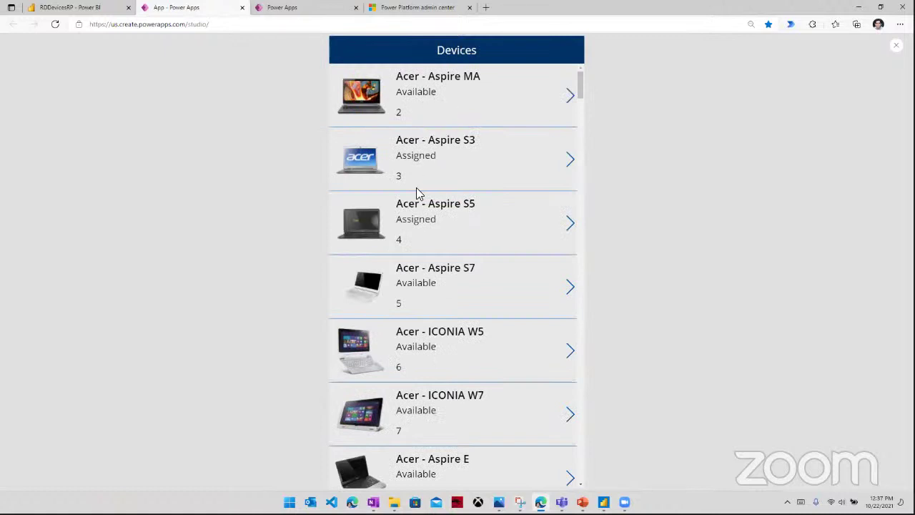
# - Reopen Acer - Aspire MA to compare its saved form values with the device list, closing the form after each check
pyautogui.click(571, 104)
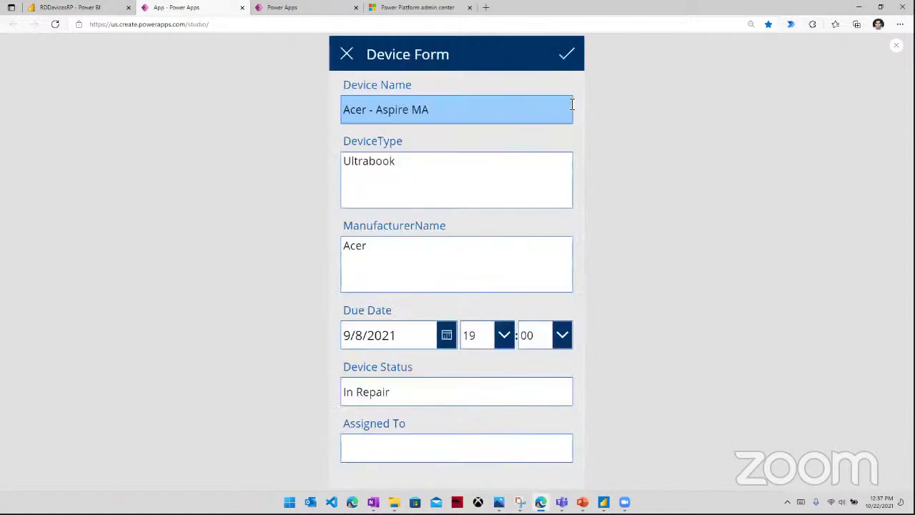
pyautogui.click(351, 58)
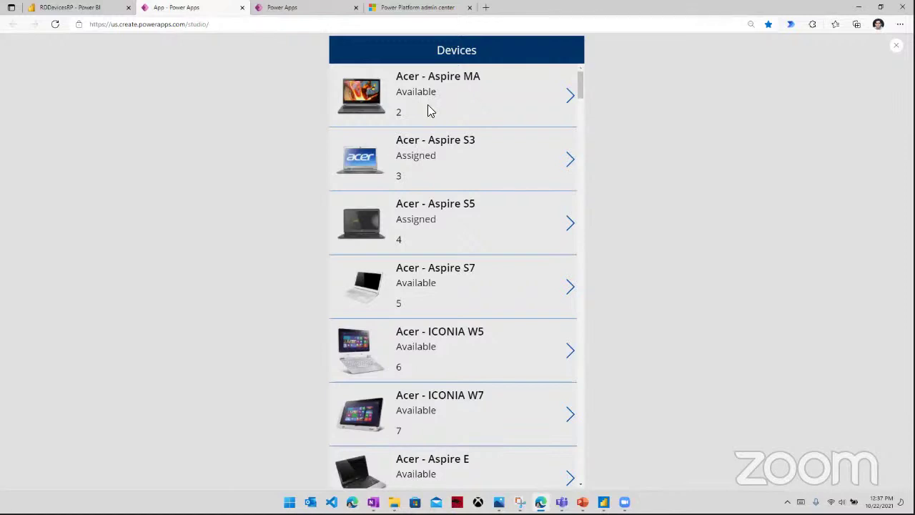
pyautogui.click(569, 96)
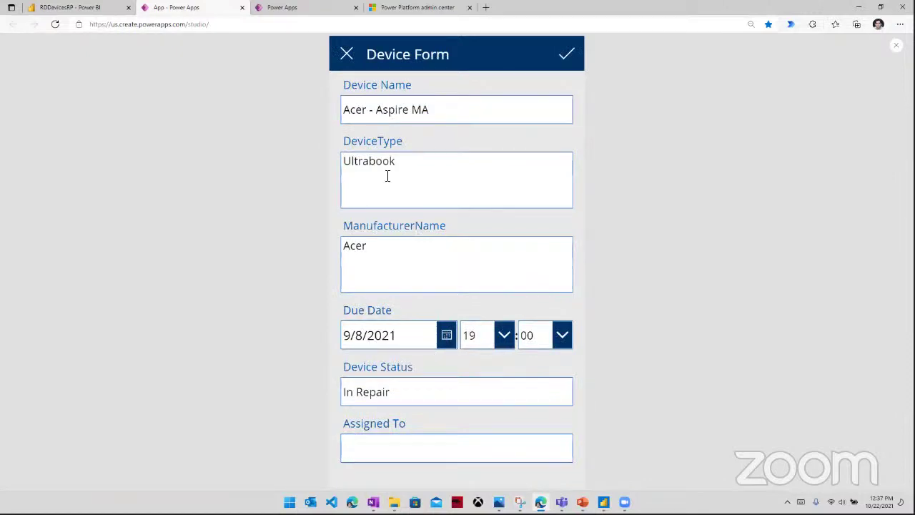
pyautogui.click(348, 56)
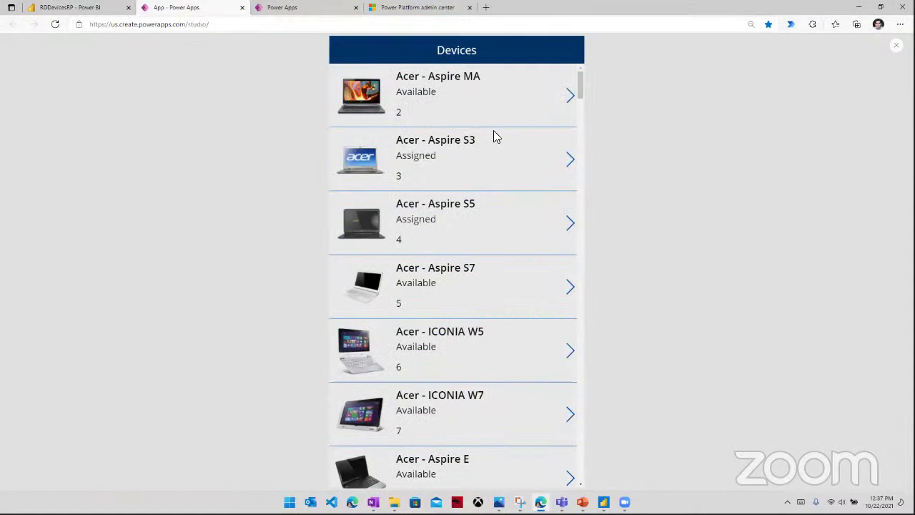
# - Open the first device's form in the app preview, then return to editing and inspect the submit icon's OnSelect formula
pyautogui.click(567, 105)
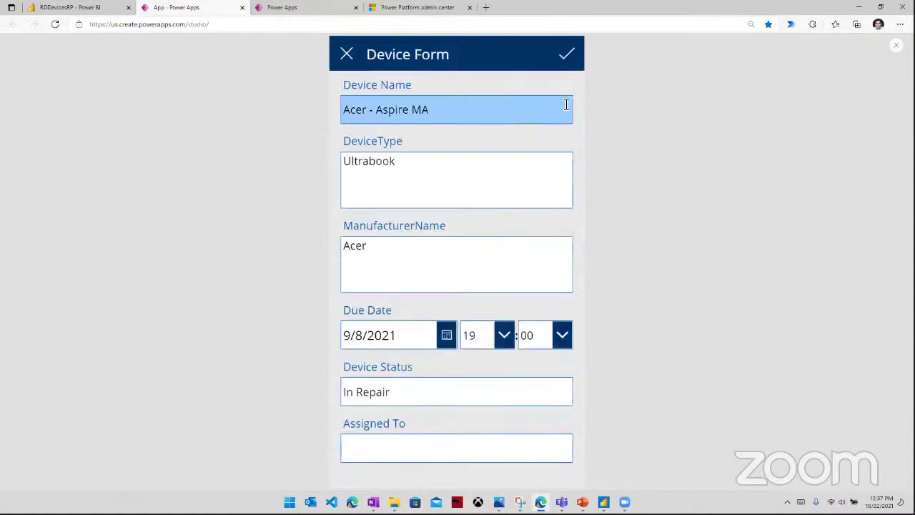
pyautogui.click(896, 46)
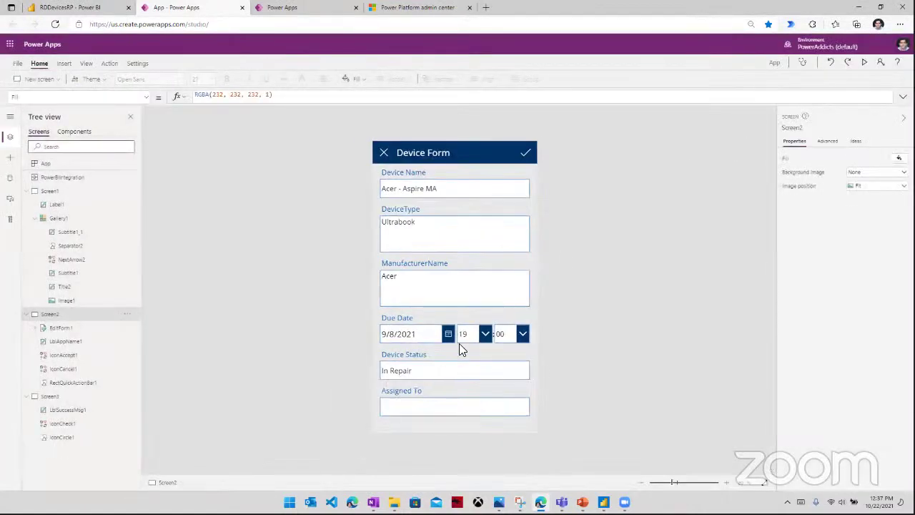
pyautogui.click(525, 153)
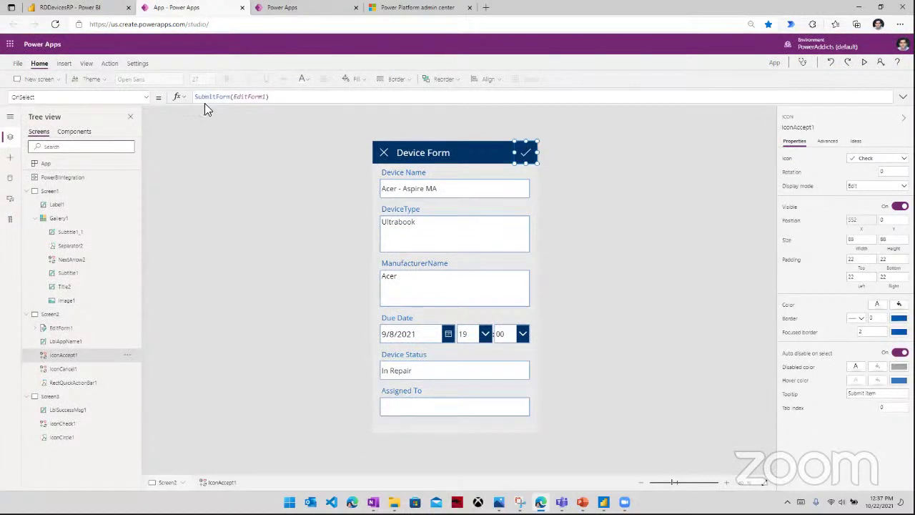
# - Add PowerBIIntegration.Refresh(); before Navigate(Screen3) in the OnSuccess formula of EditForm1
pyautogui.click(61, 327)
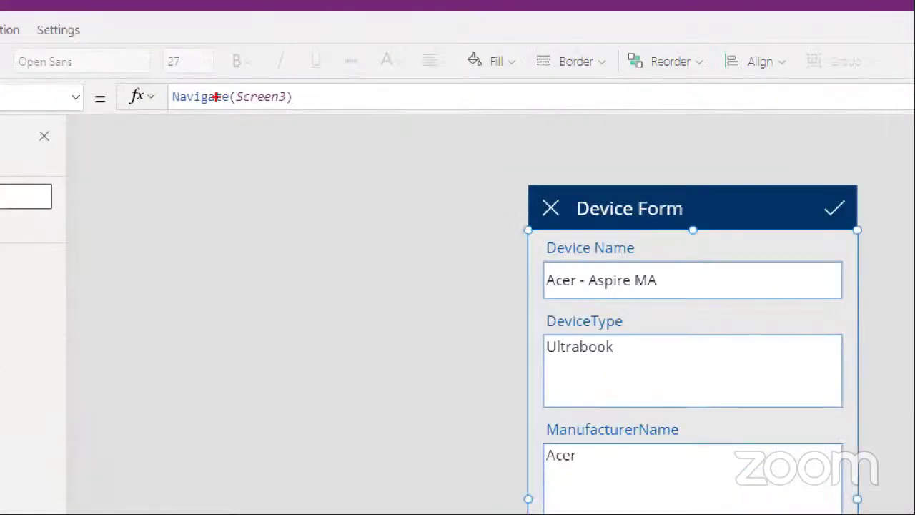
pyautogui.moveTo(187, 84); pyautogui.dragTo(283, 105)
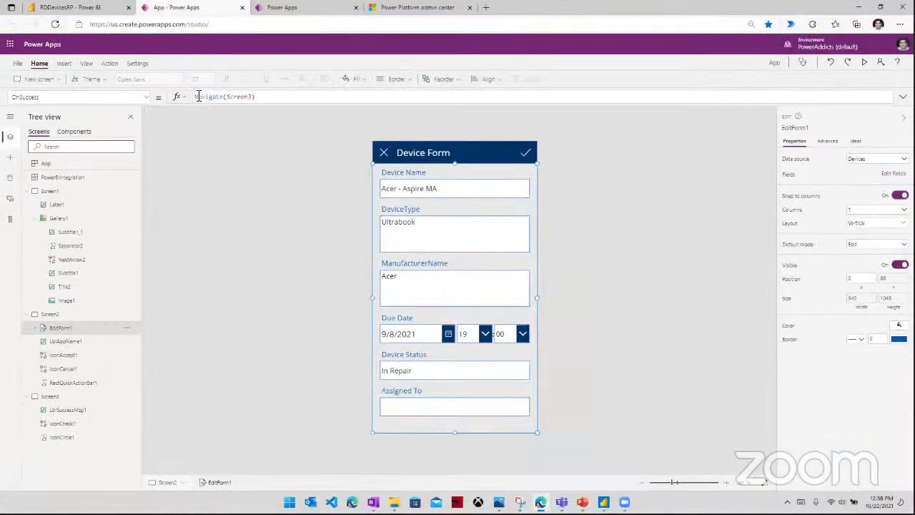
pyautogui.click(177, 97)
pyautogui.write('power')
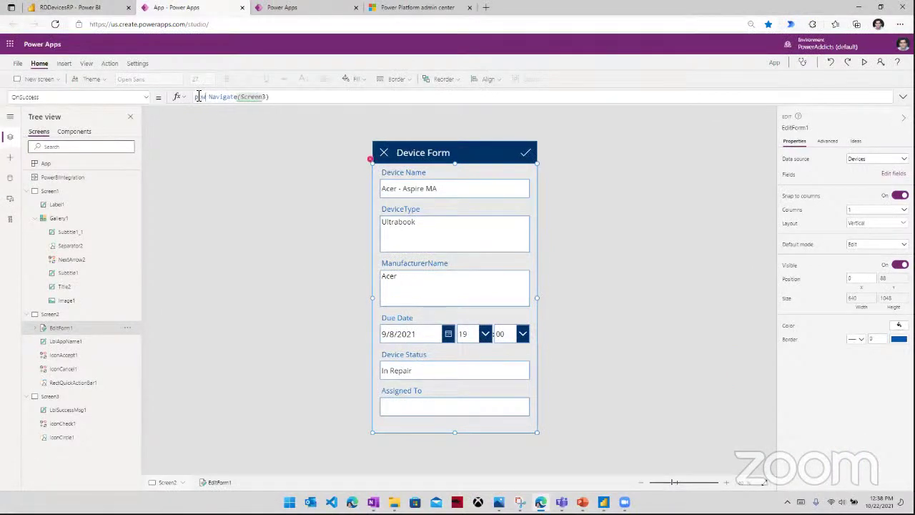
pyautogui.write('bi')
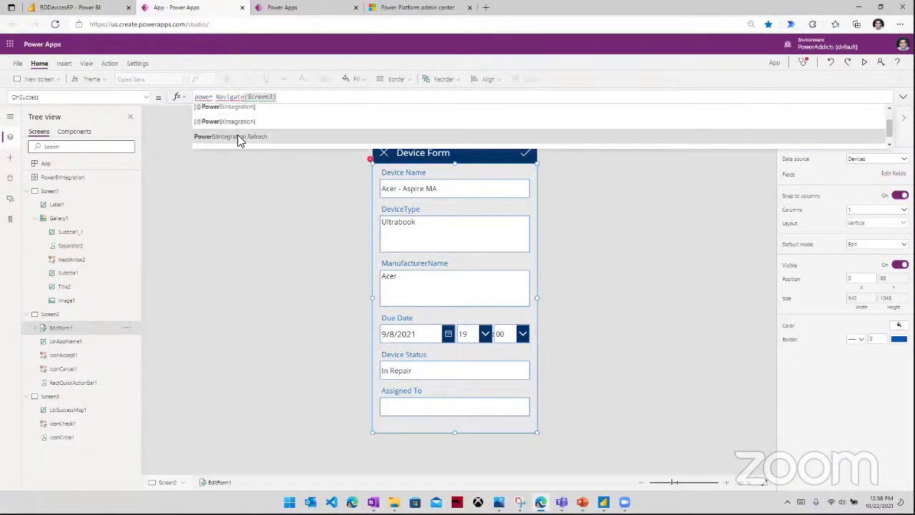
pyautogui.click(238, 135)
pyautogui.write(');')
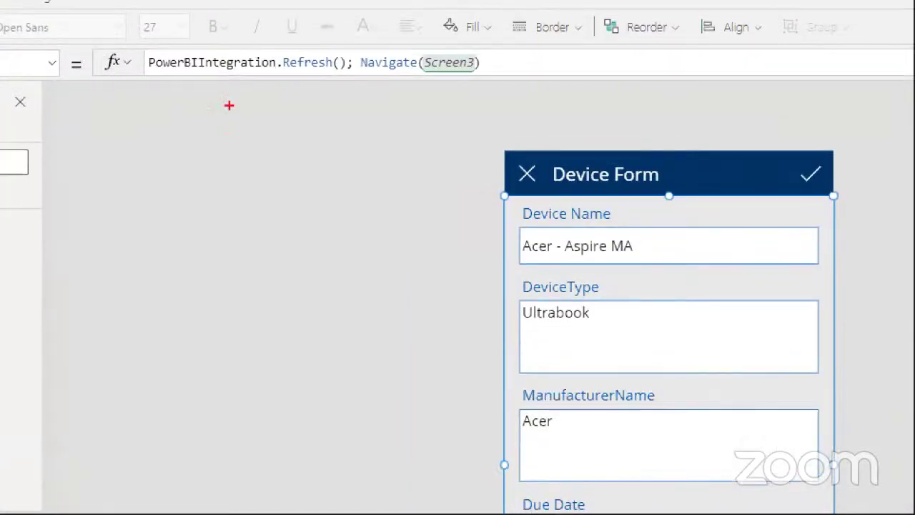
pyautogui.moveTo(186, 89); pyautogui.dragTo(429, 105)
pyautogui.moveTo(619, 77); pyautogui.dragTo(622, 83)
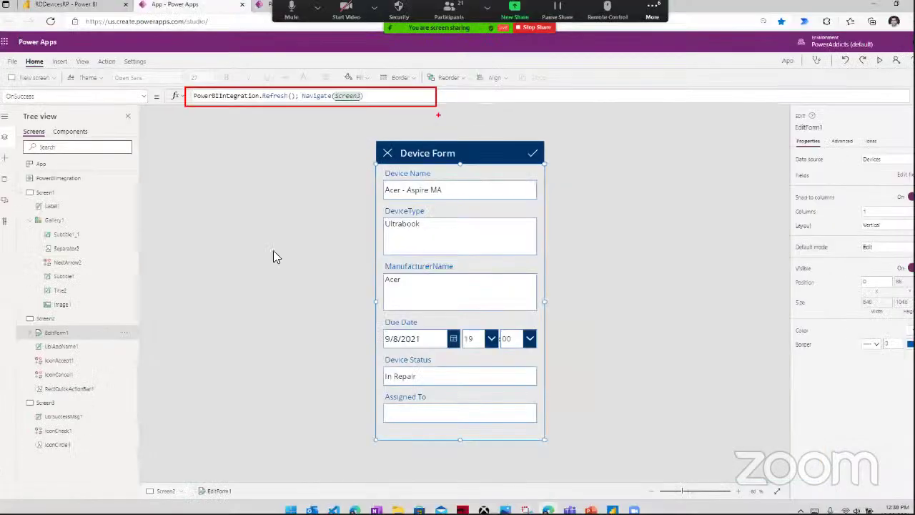
# - Preview the app from Screen1, open and submit the Acer - Aspire MA device form, and exit the preview
pyautogui.click(66, 206)
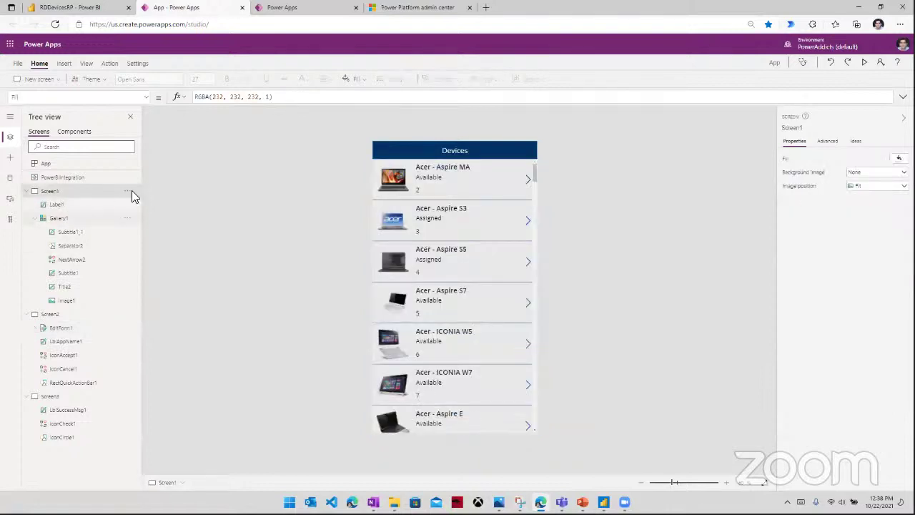
pyautogui.click(864, 62)
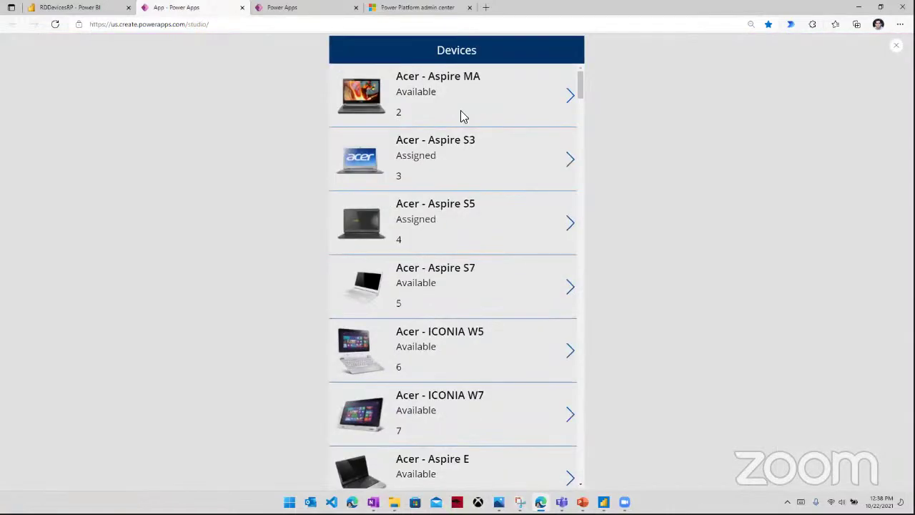
pyautogui.click(570, 107)
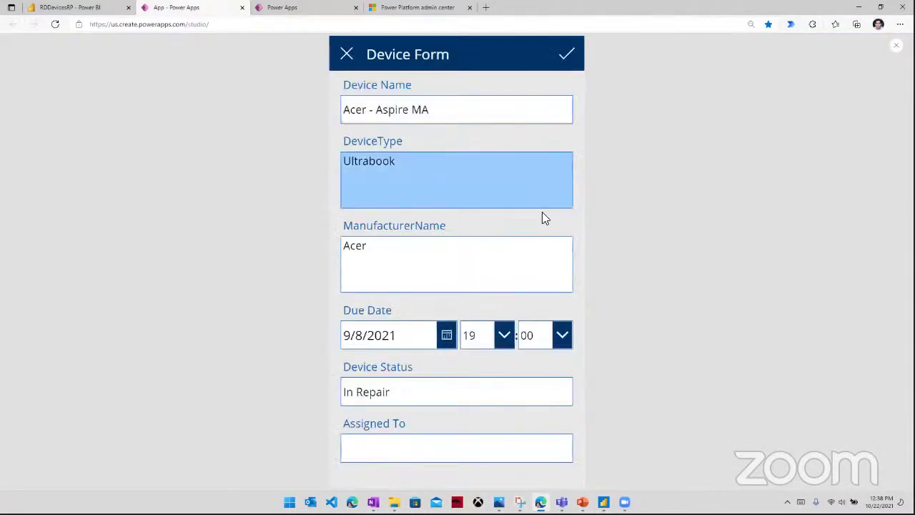
pyautogui.click(431, 389)
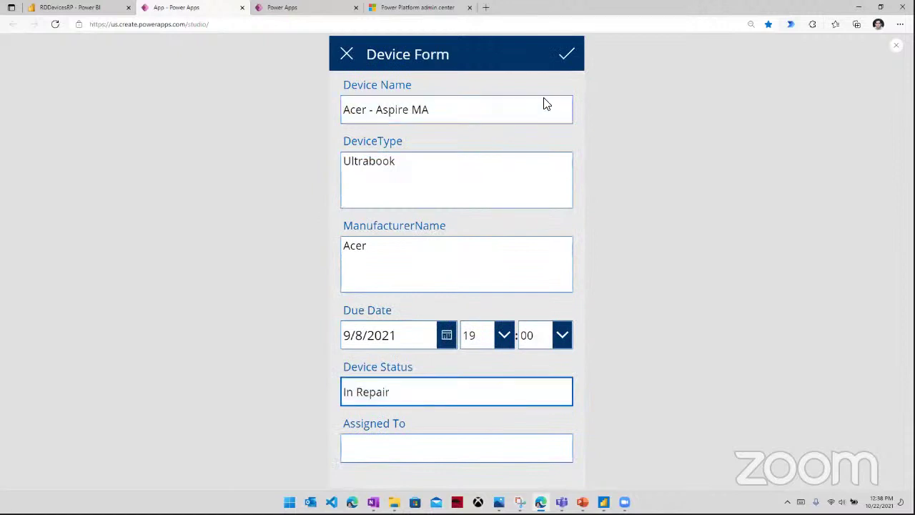
pyautogui.click(570, 59)
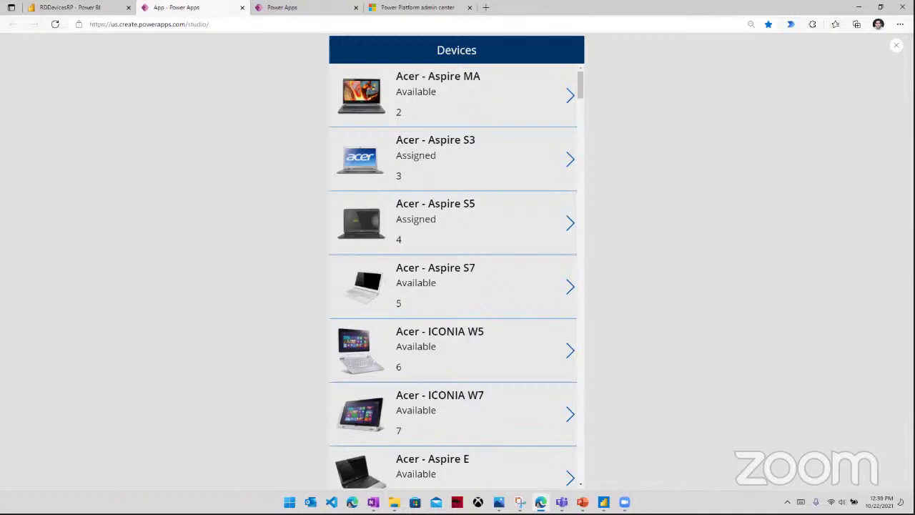
pyautogui.press('Escape')
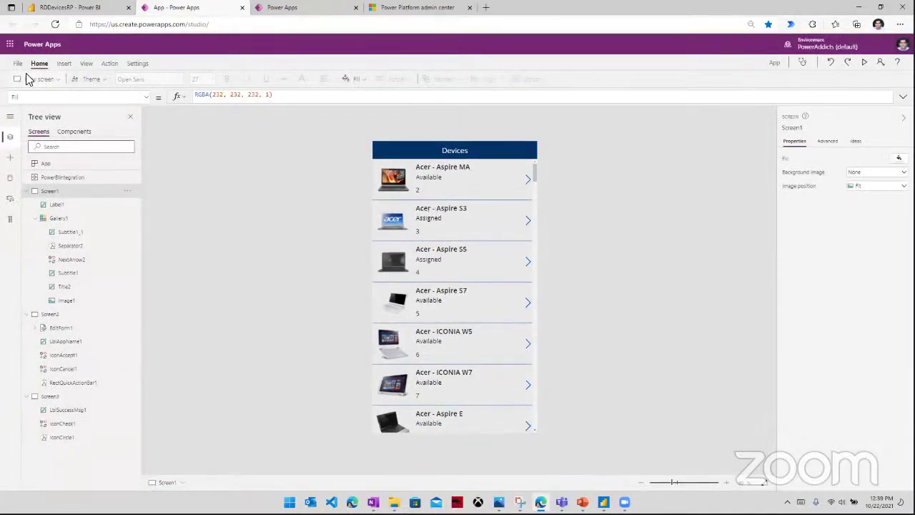
# - Save the app to the cloud under the name RDTest12
pyautogui.click(17, 64)
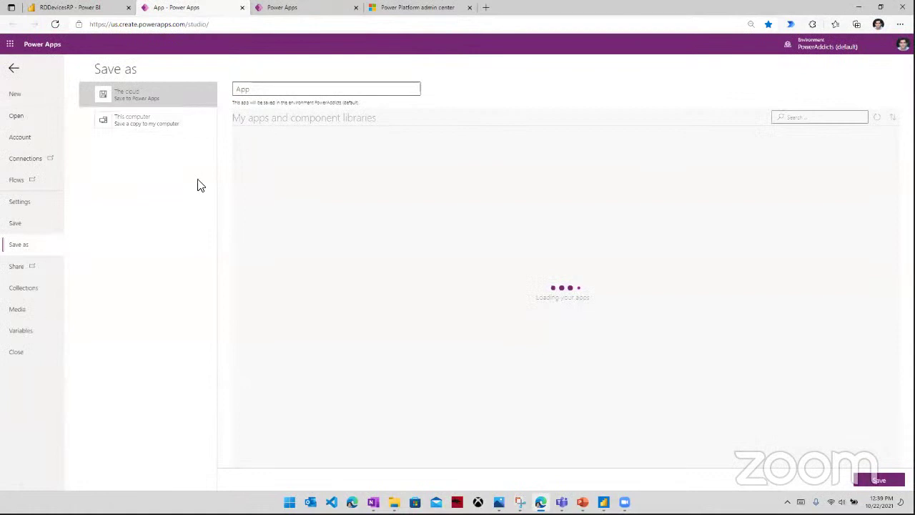
pyautogui.click(264, 91)
pyautogui.write('RDS')
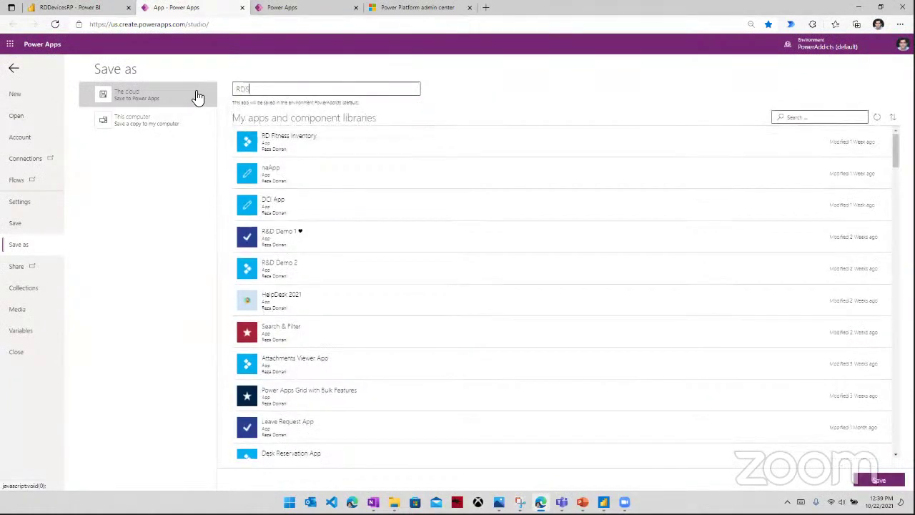
pyautogui.write('est12')
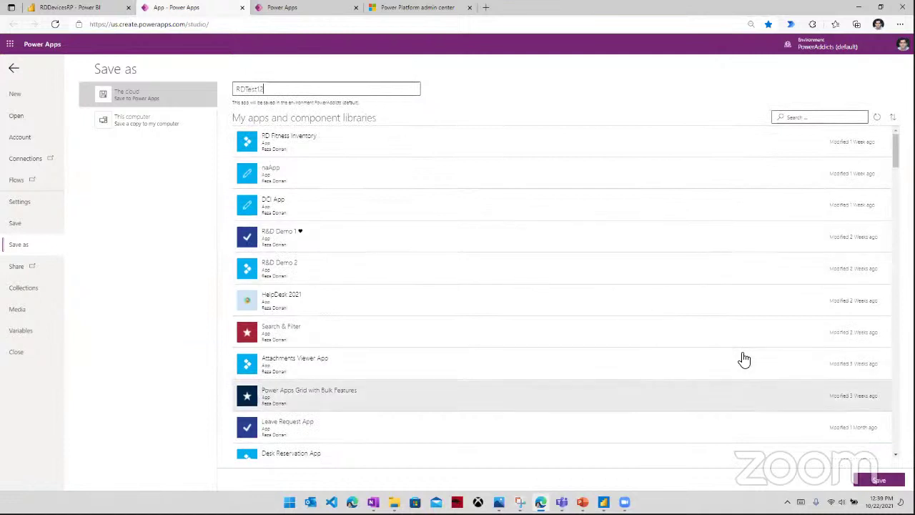
pyautogui.click(879, 480)
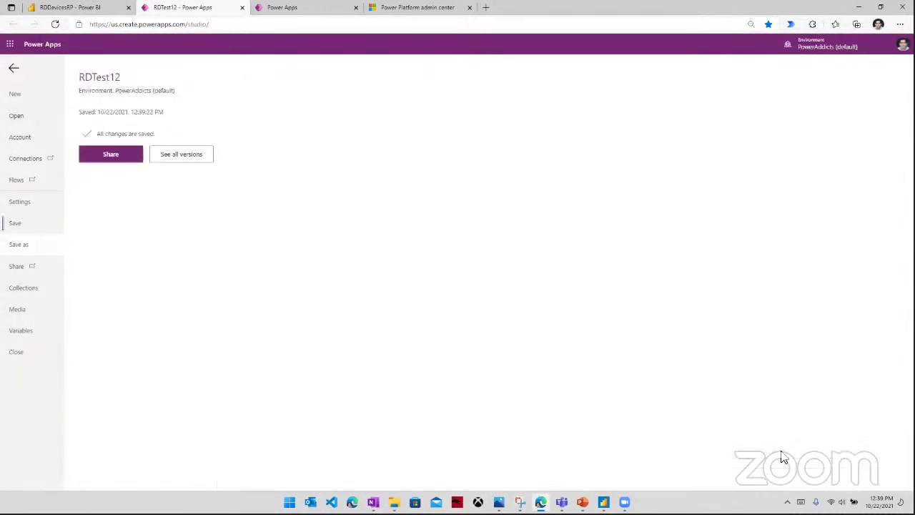
# - Switch to the RDDevicesRP report in Power BI, enlarge the Power Apps visual to the lower page edge and save the report
pyautogui.click(106, 9)
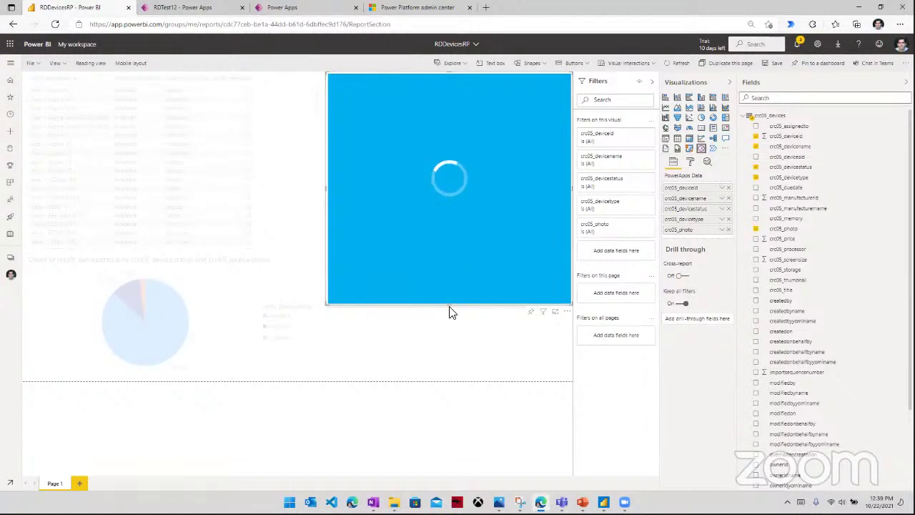
pyautogui.click(774, 63)
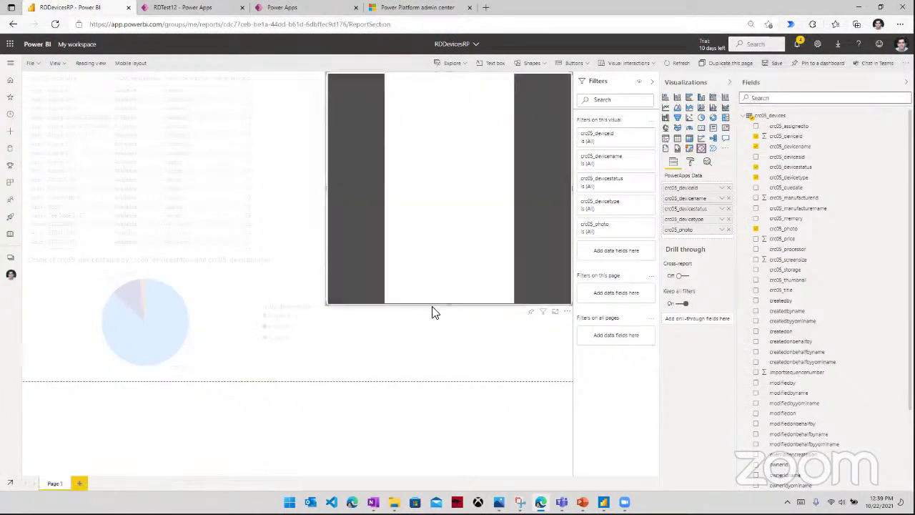
pyautogui.moveTo(450, 307); pyautogui.dragTo(449, 380)
pyautogui.moveTo(572, 228)
pyautogui.mouseDown()
pyautogui.moveTo(544, 226)
pyautogui.moveTo(580, 227)
pyautogui.mouseUp()
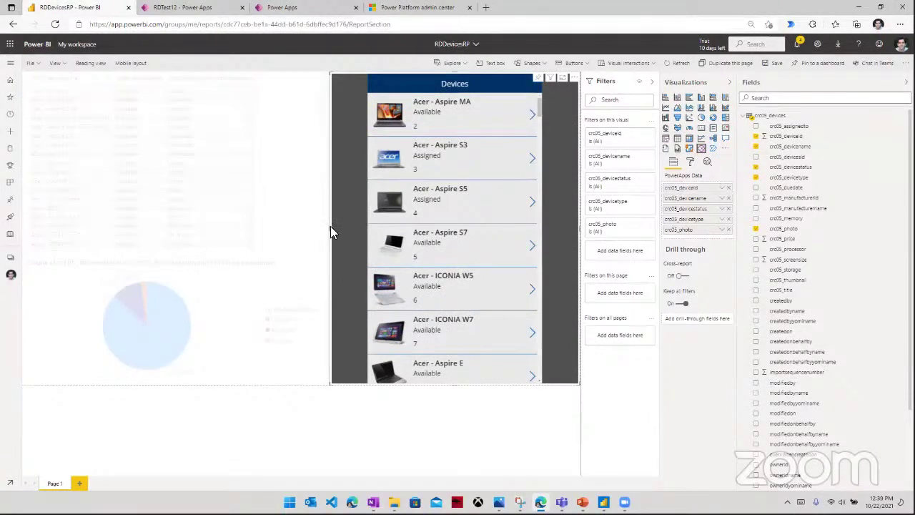
pyautogui.click(772, 64)
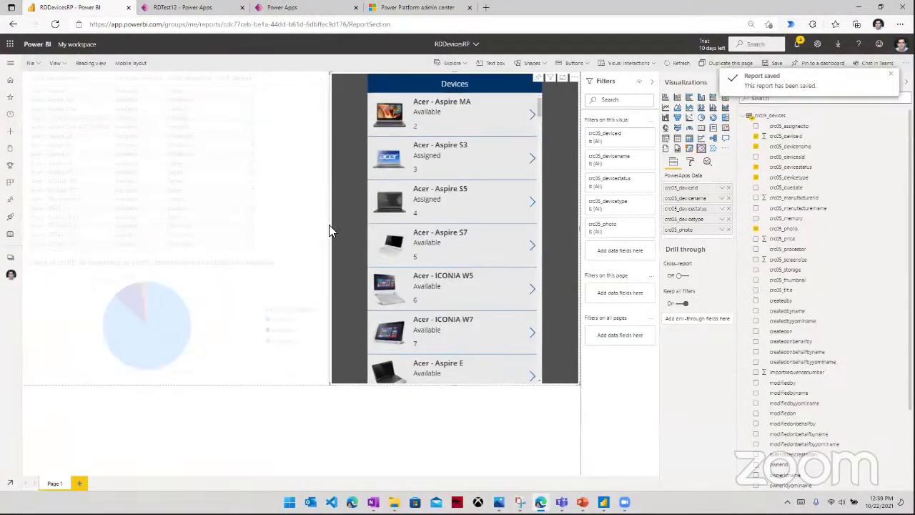
# - Show the report in reading view and filter its visuals by the In Repair device status from the pie chart legend
pyautogui.rightClick(374, 413)
pyautogui.click(405, 192)
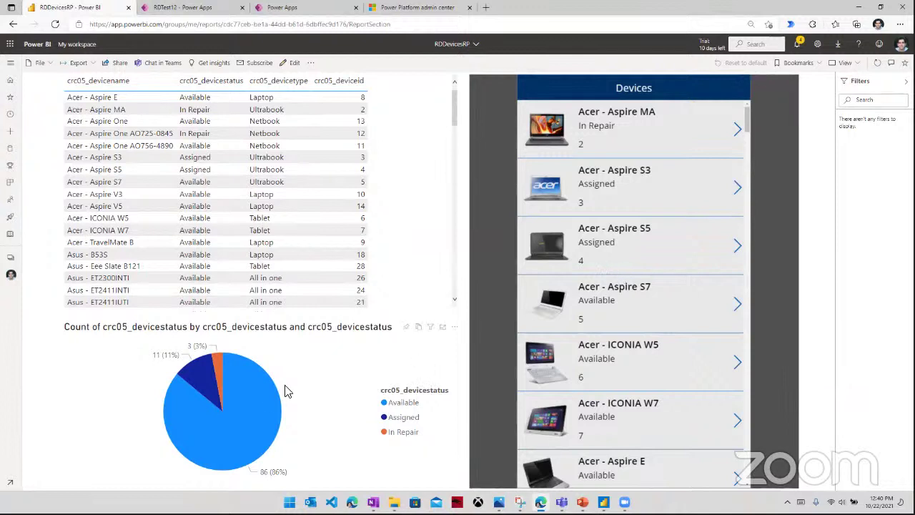
pyautogui.click(403, 432)
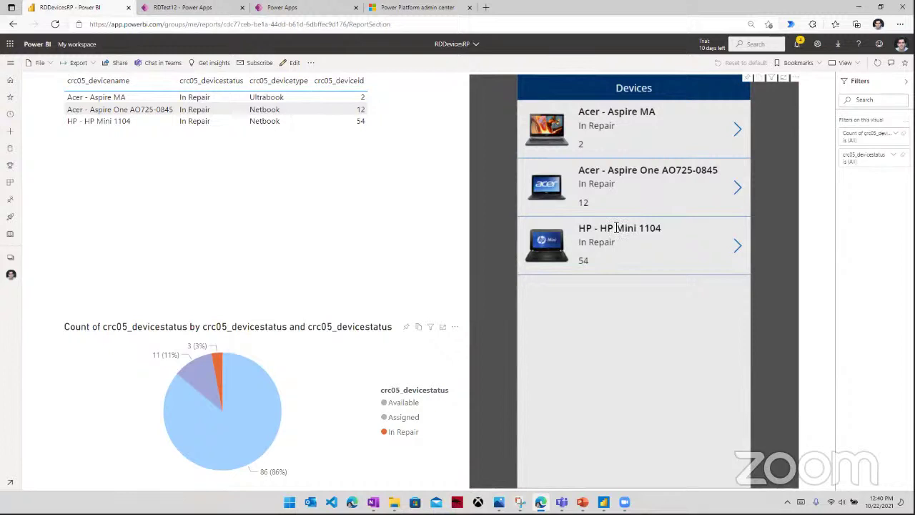
pyautogui.click(403, 432)
pyautogui.click(404, 434)
# - Set the Acer - Aspire MA device status to Available in the embedded app, submit the form, and clear the In Repair filter
pyautogui.click(737, 129)
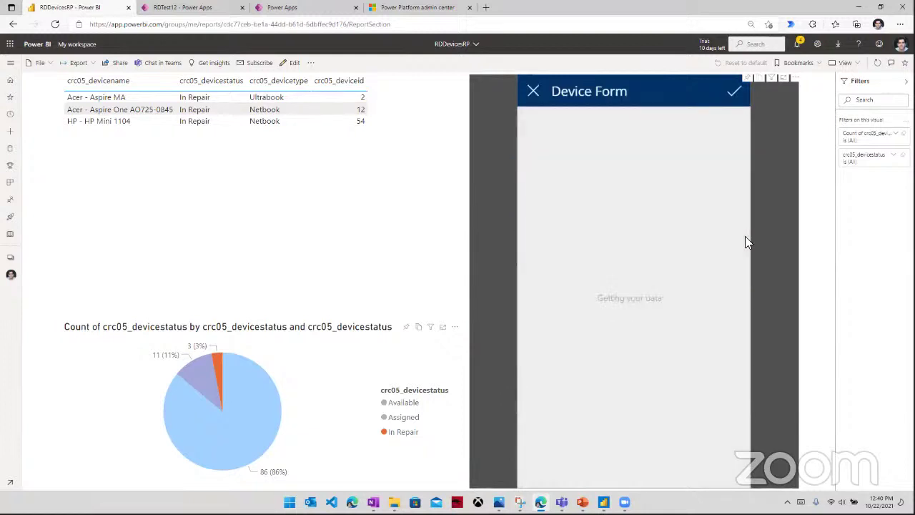
pyautogui.click(580, 396)
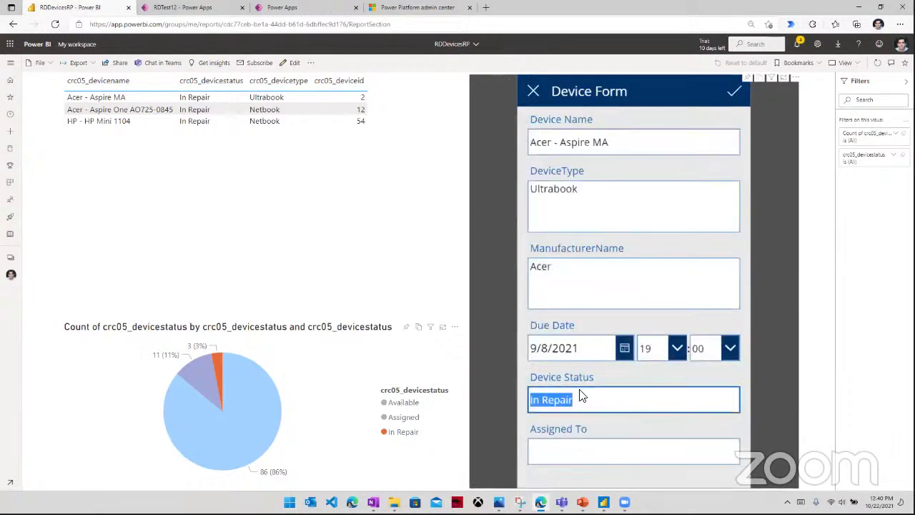
pyautogui.write('Available')
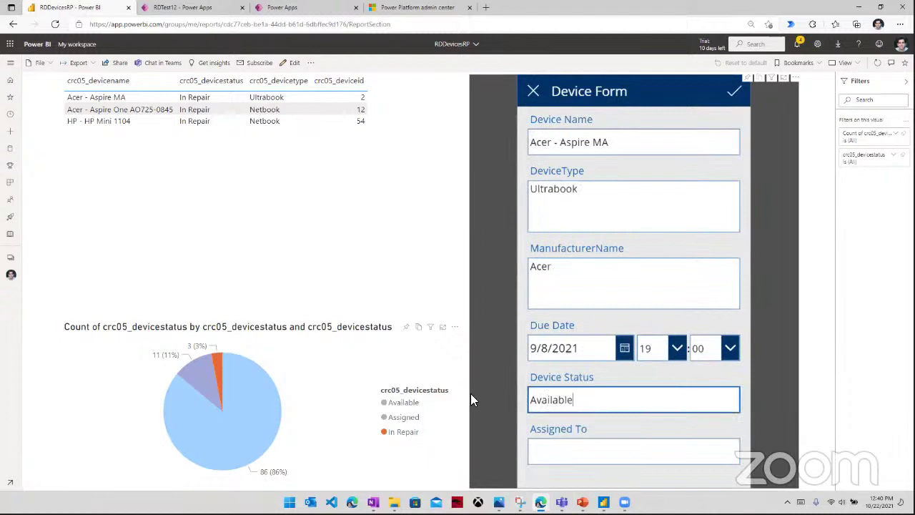
pyautogui.click(541, 400)
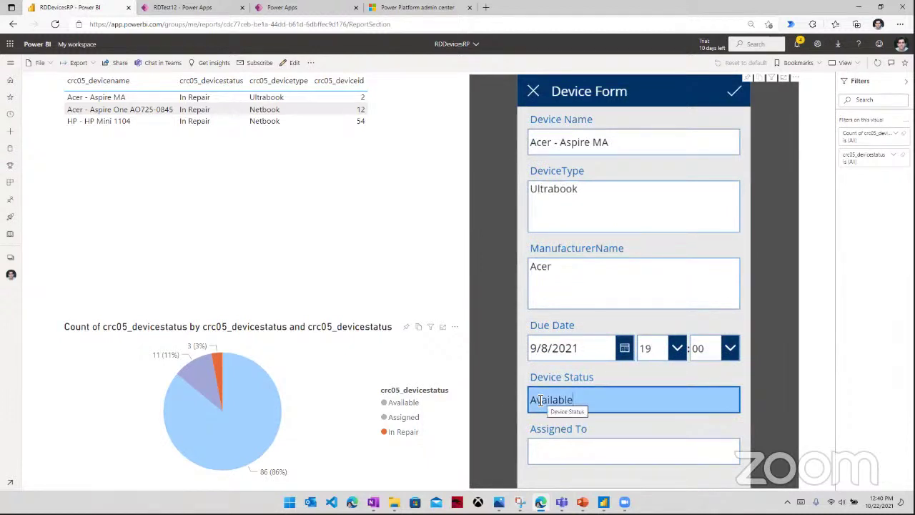
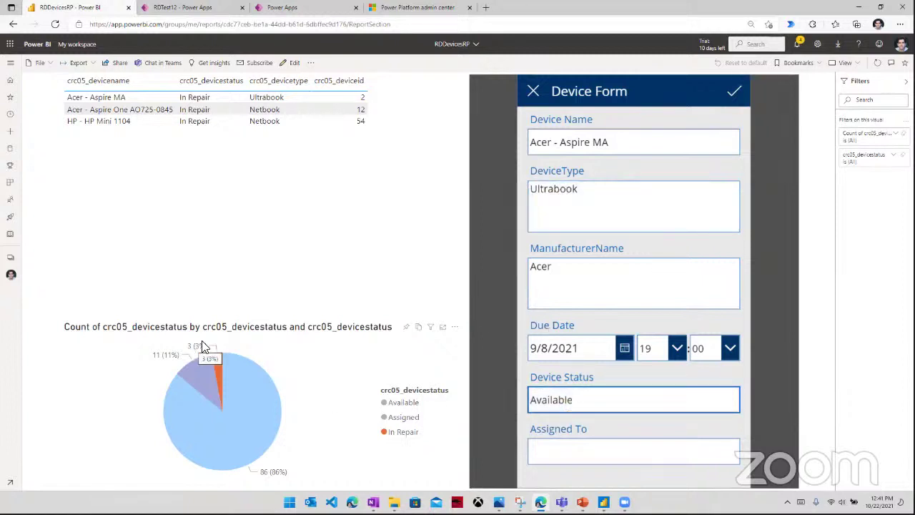
pyautogui.click(734, 91)
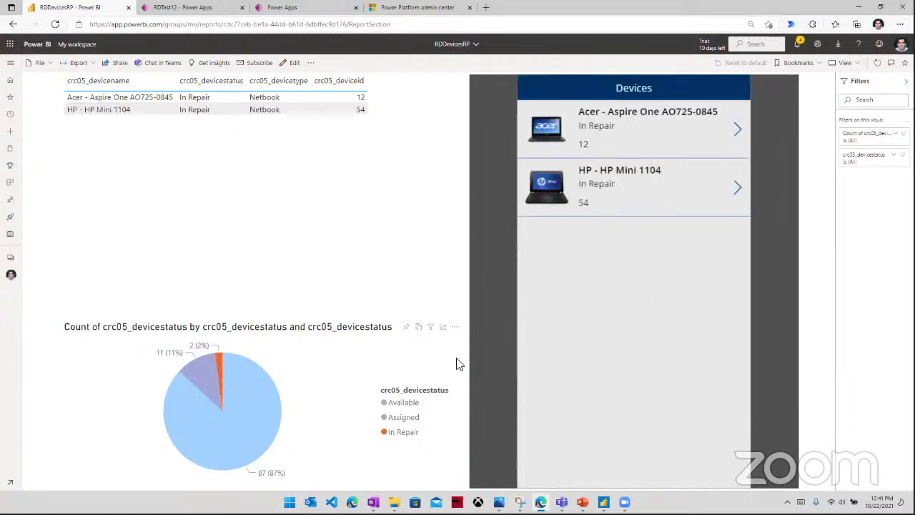
pyautogui.click(405, 431)
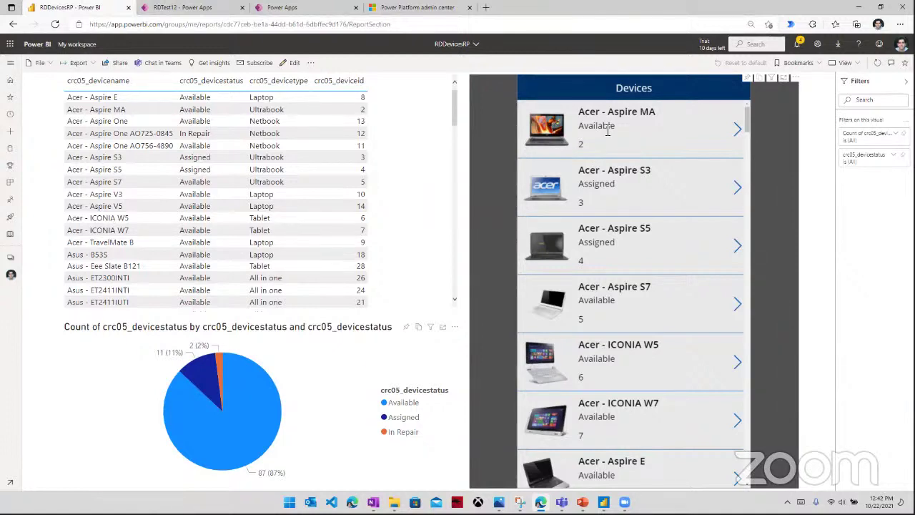
# - Open the report for editing and put the embedded Power Apps visual in Spotlight
pyautogui.click(292, 63)
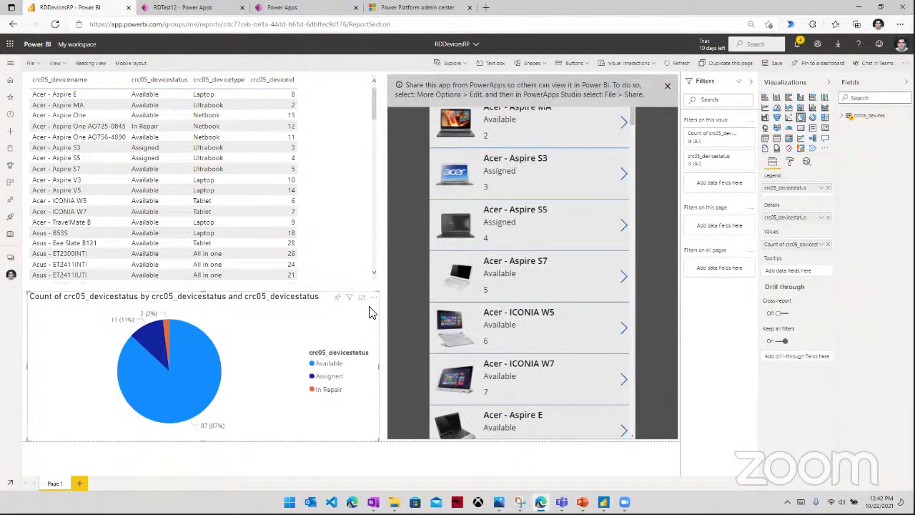
pyautogui.click(673, 79)
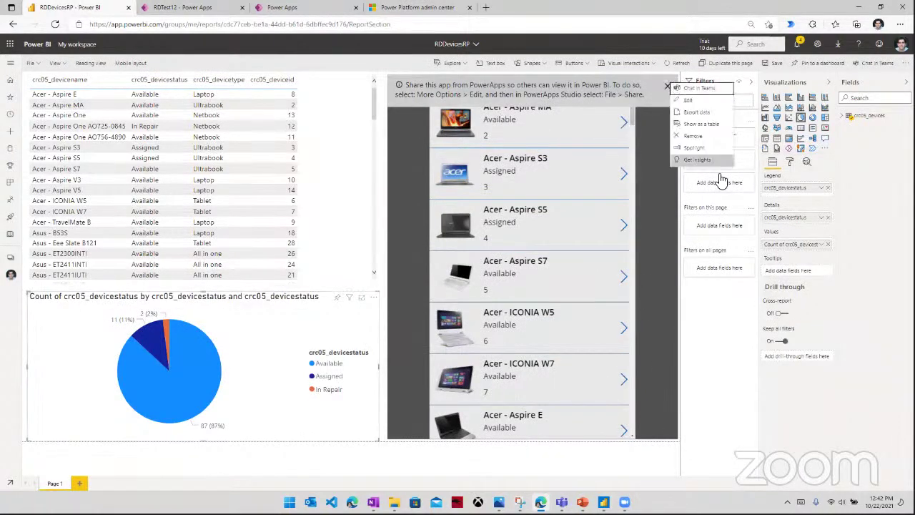
pyautogui.click(692, 147)
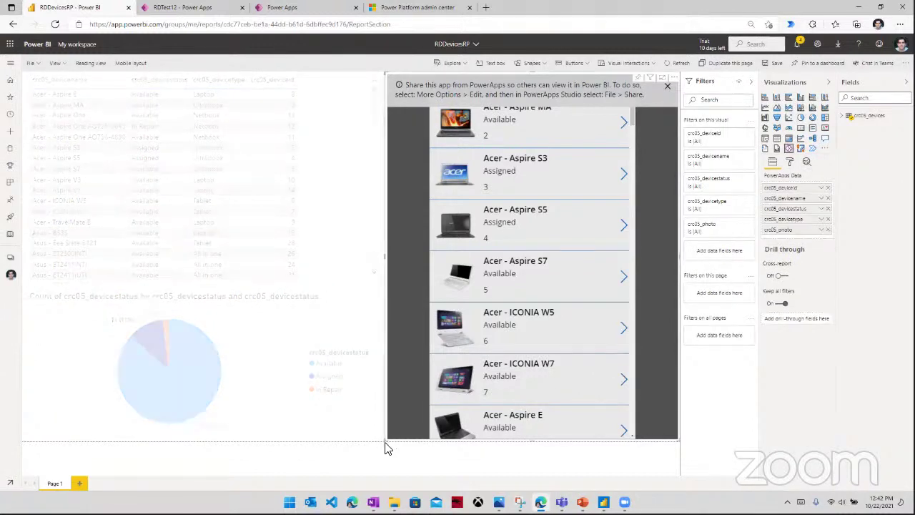
# - Shrink the embedded Power Apps visual toward its upper corner and add a Power Automate visual in the freed space below it
pyautogui.moveTo(388, 436); pyautogui.dragTo(537, 344)
pyautogui.click(531, 239)
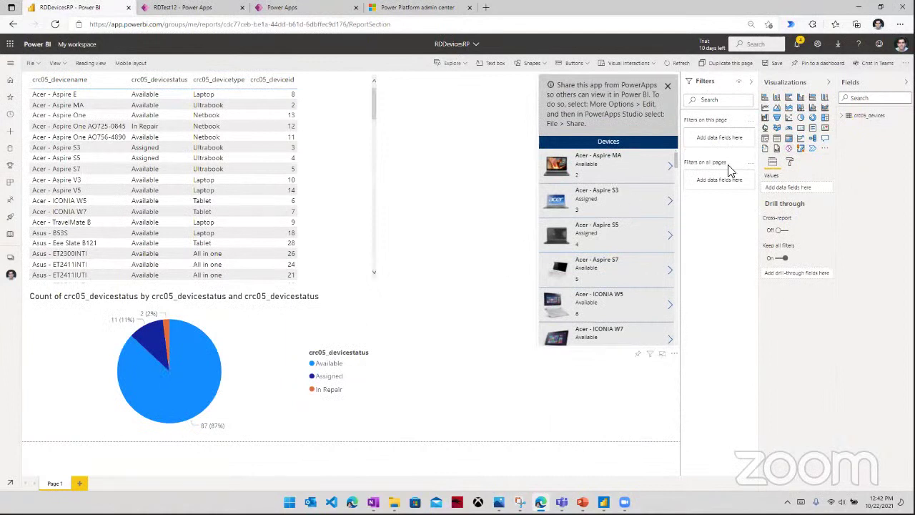
pyautogui.click(814, 151)
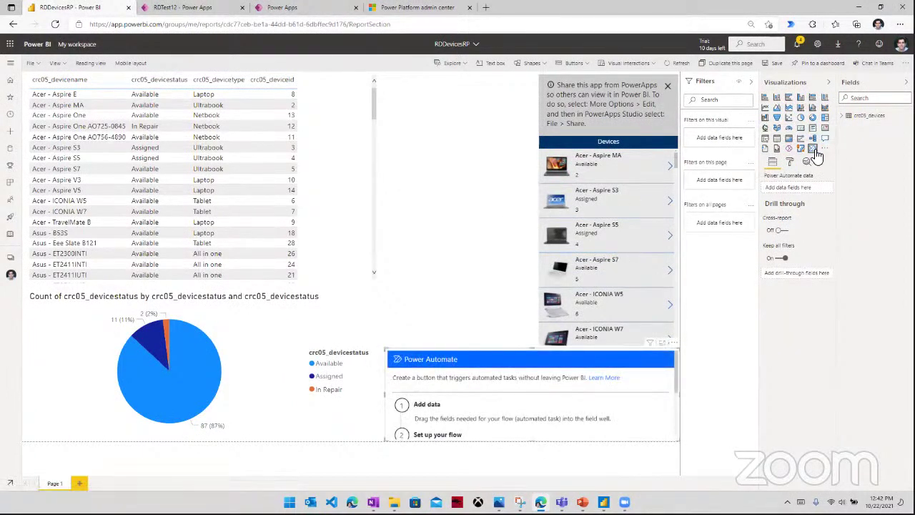
# - Add the crc05_devicename, crc05_devicestatus and crc05_devicetype fields of crc05_devices to the Power Automate visual's data
pyautogui.click(868, 115)
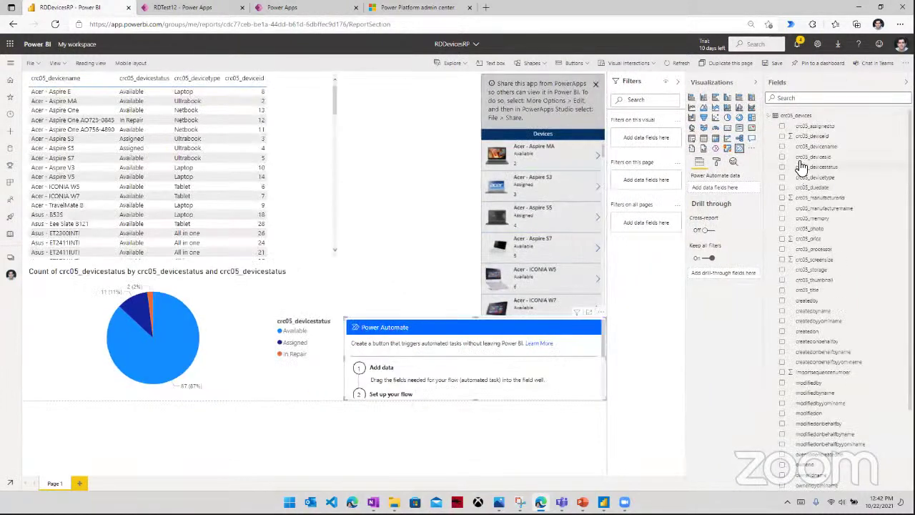
pyautogui.click(782, 146)
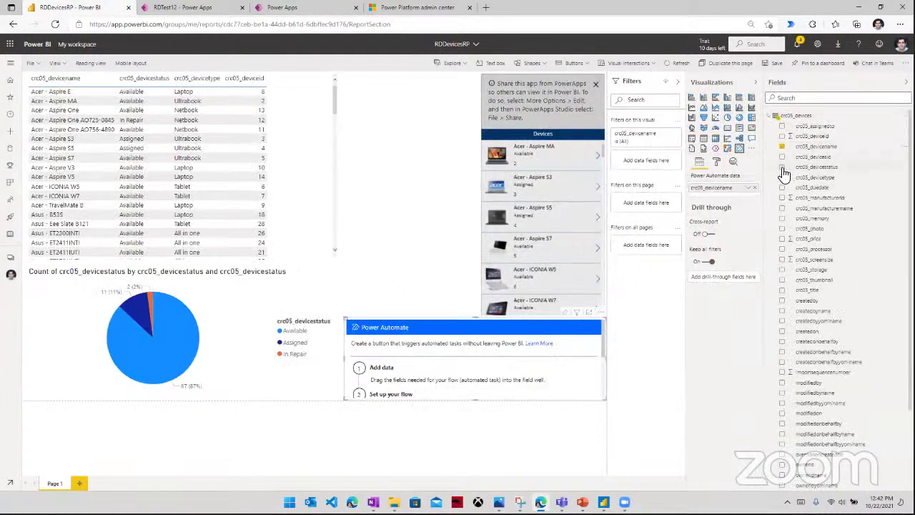
pyautogui.click(783, 168)
pyautogui.click(783, 177)
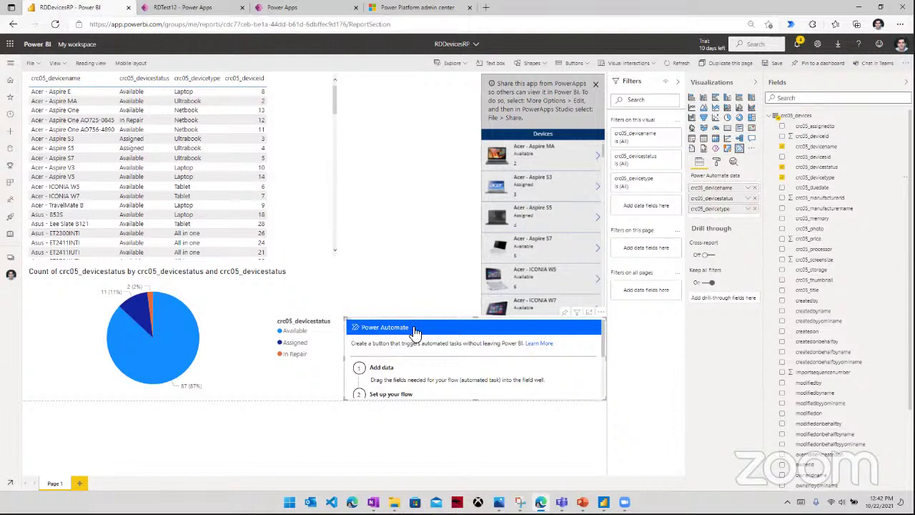
# - Open the Power Automate visual for editing, collapse the field list and create a new instant cloud flow
pyautogui.click(600, 313)
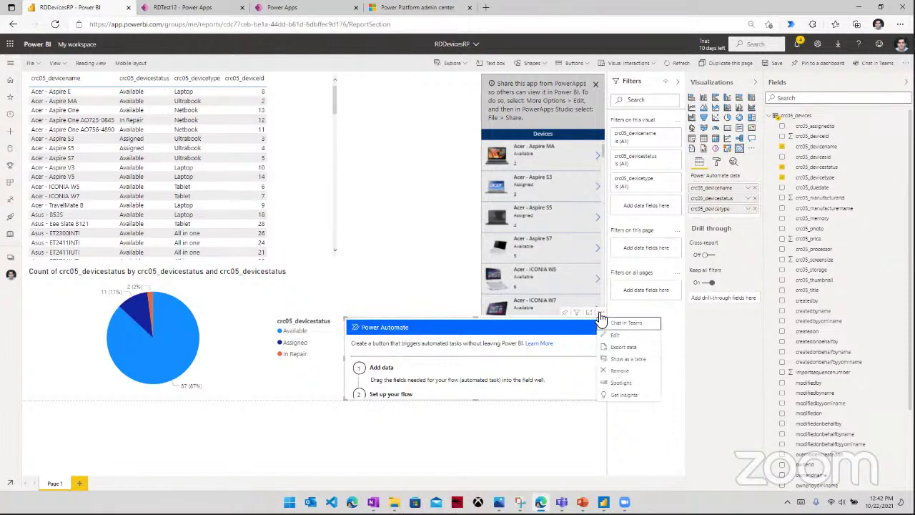
pyautogui.click(615, 335)
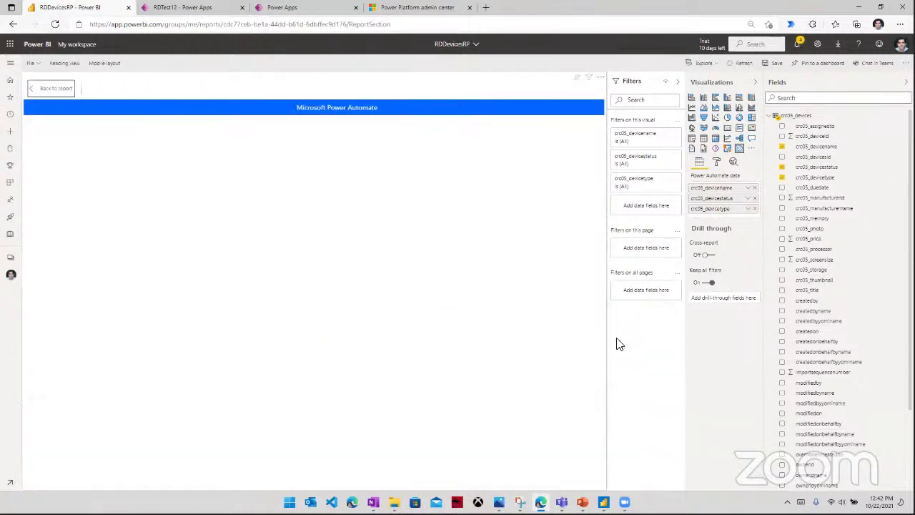
pyautogui.click(905, 81)
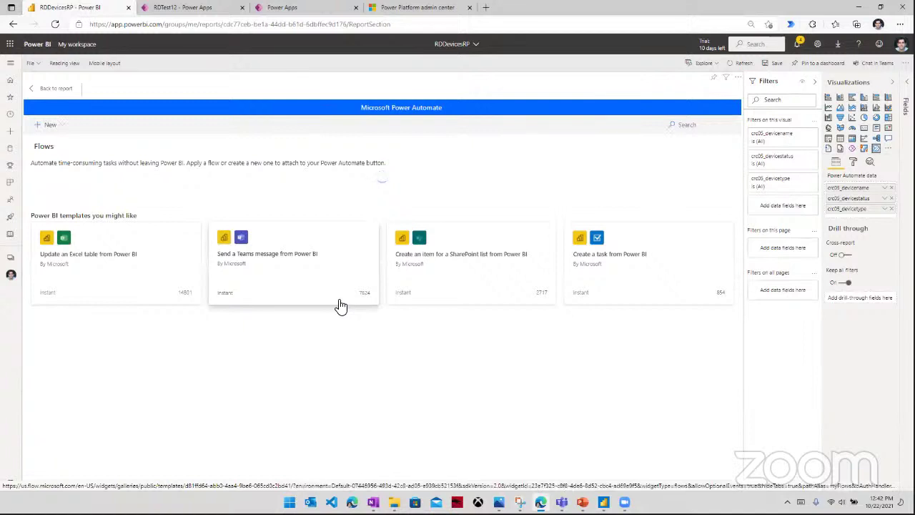
pyautogui.click(56, 133)
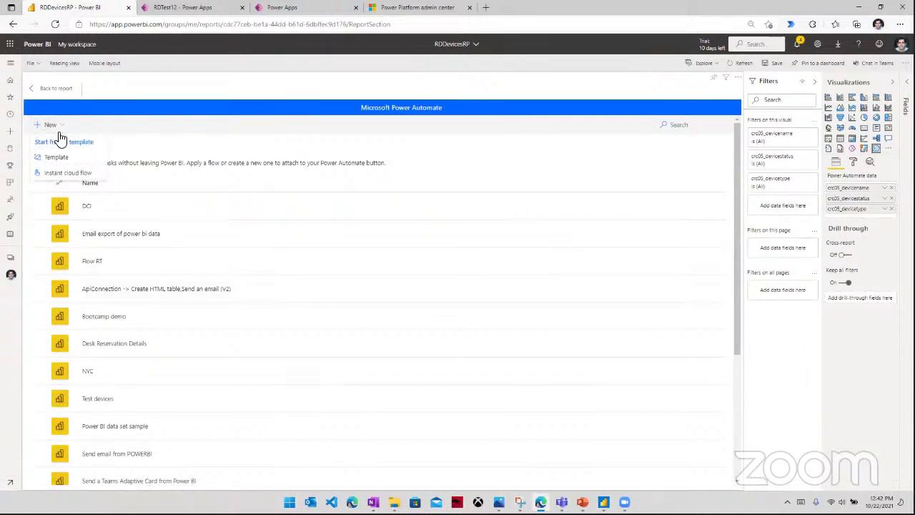
pyautogui.click(68, 174)
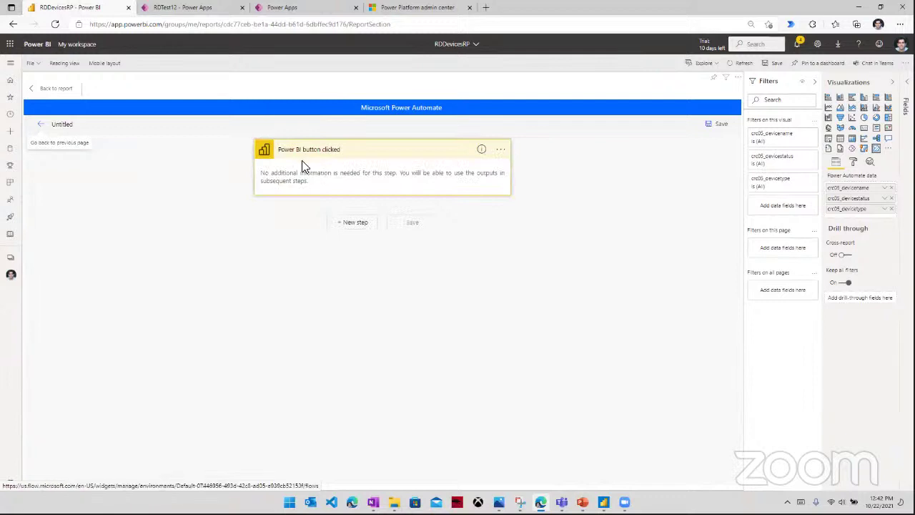
# - Add a Compose data operation after the Power BI button clicked trigger
pyautogui.click(355, 223)
pyautogui.write('ton')
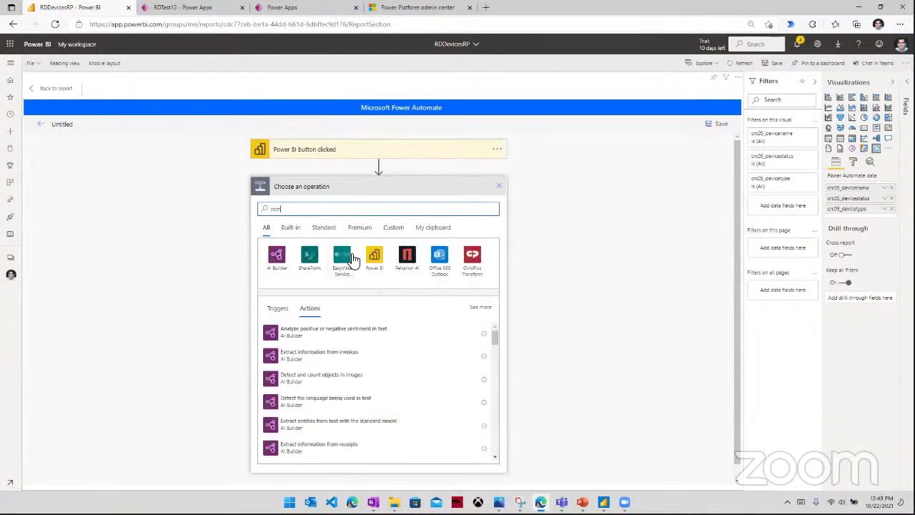
pyautogui.write('pose')
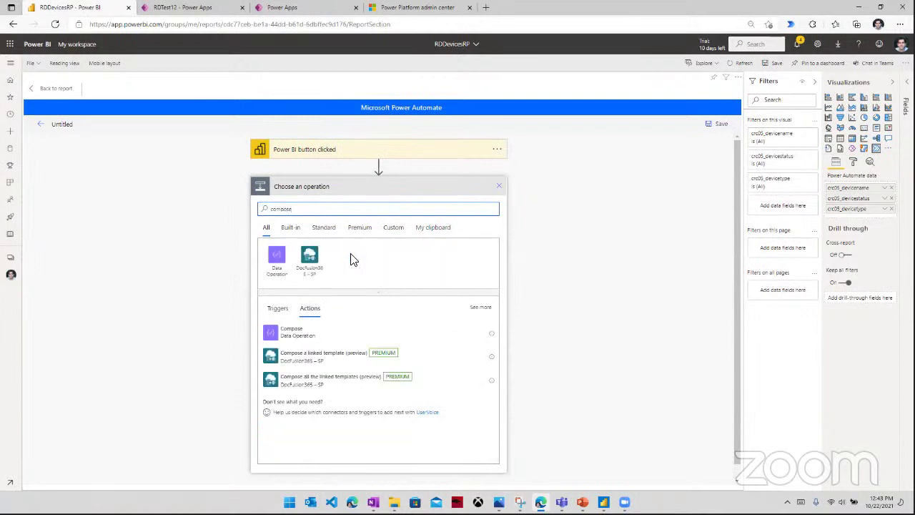
pyautogui.click(321, 333)
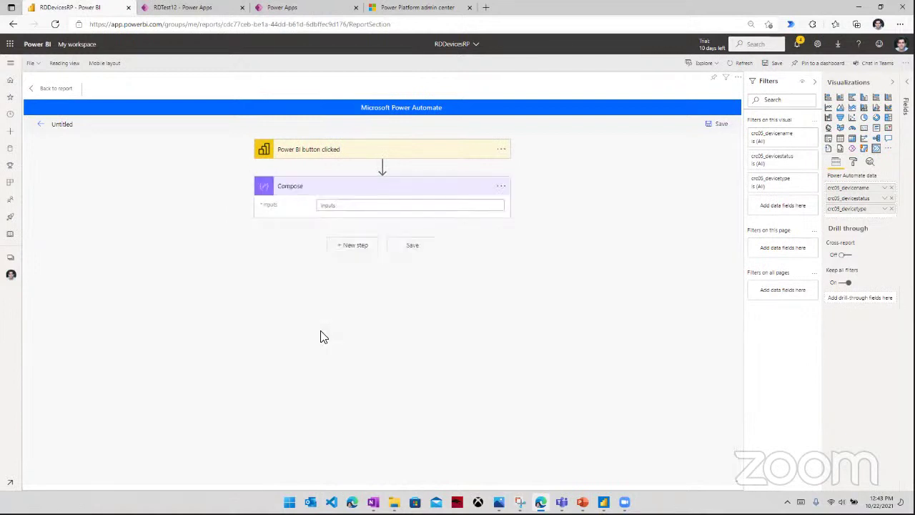
# - Examine the Power BI dynamic content offered for the Compose inputs and delete the Compose action
pyautogui.click(347, 206)
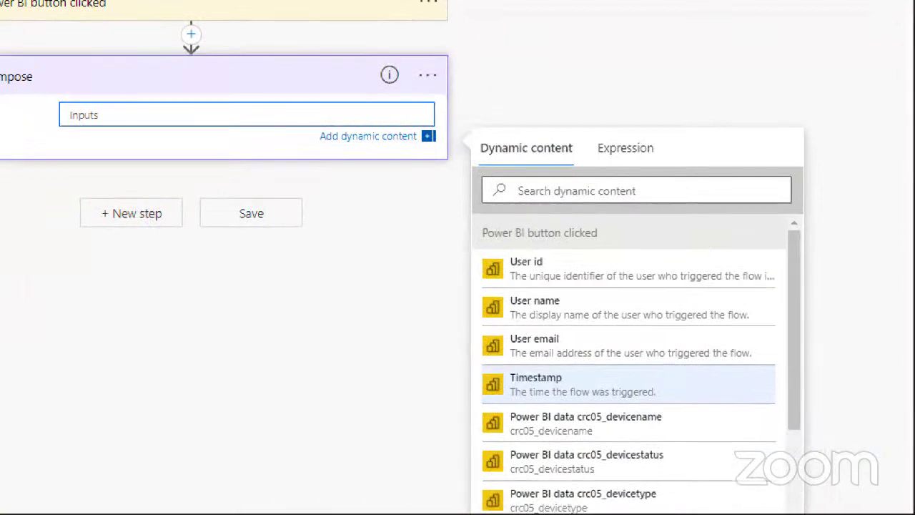
pyautogui.moveTo(475, 214); pyautogui.dragTo(566, 371)
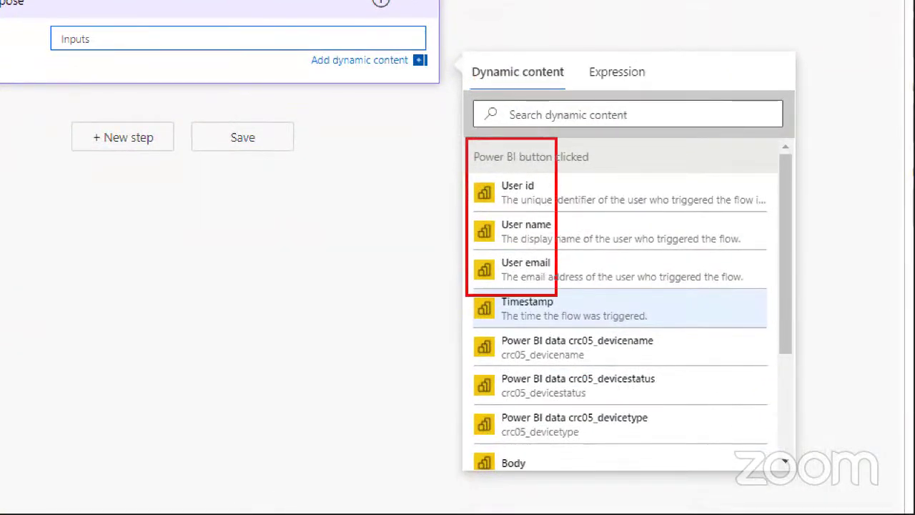
pyautogui.moveTo(557, 295); pyautogui.dragTo(784, 469)
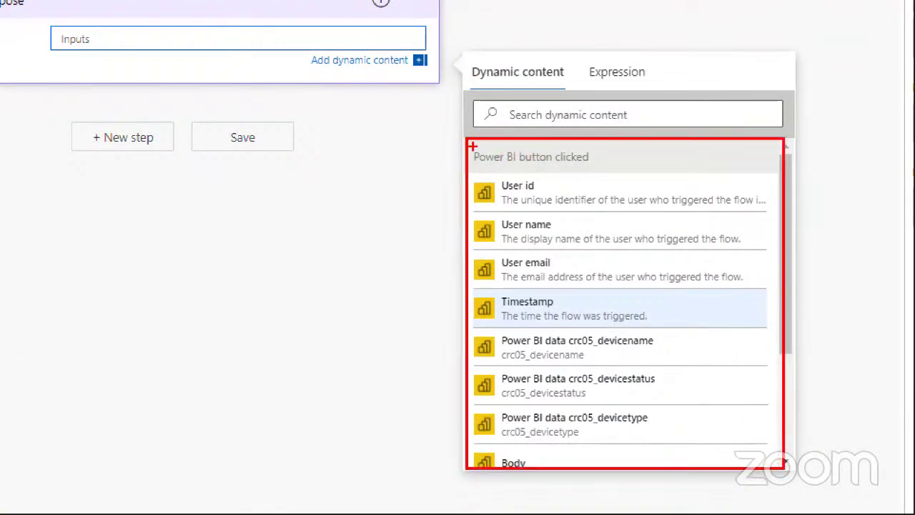
pyautogui.moveTo(473, 147); pyautogui.dragTo(619, 171)
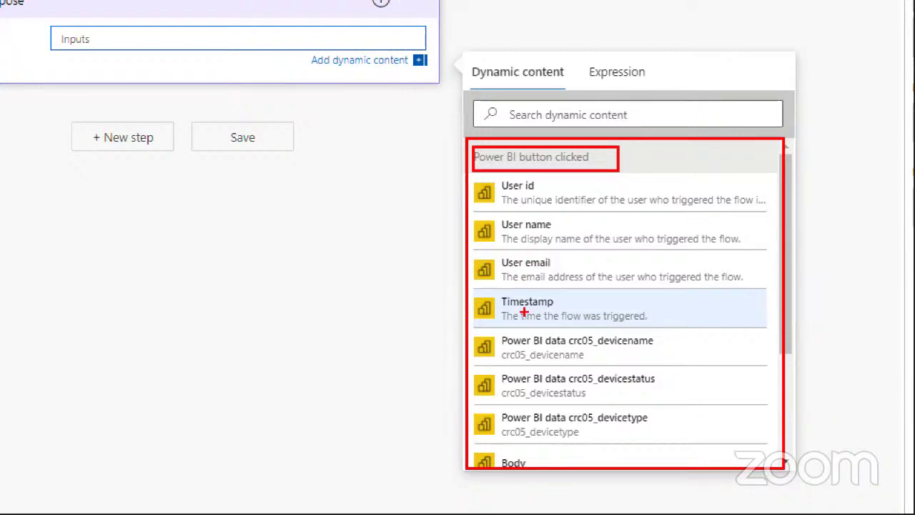
pyautogui.moveTo(472, 330)
pyautogui.mouseDown()
pyautogui.moveTo(509, 358)
pyautogui.moveTo(665, 401)
pyautogui.moveTo(709, 451)
pyautogui.mouseUp()
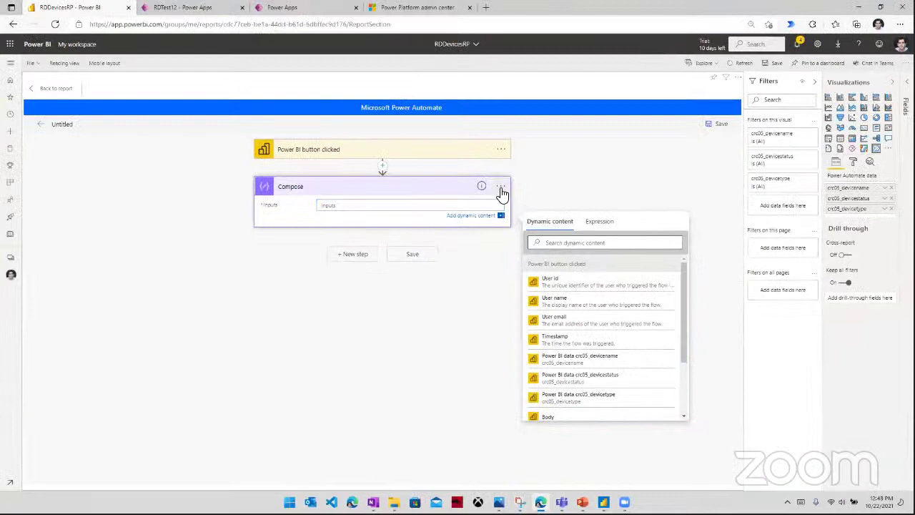
pyautogui.click(501, 188)
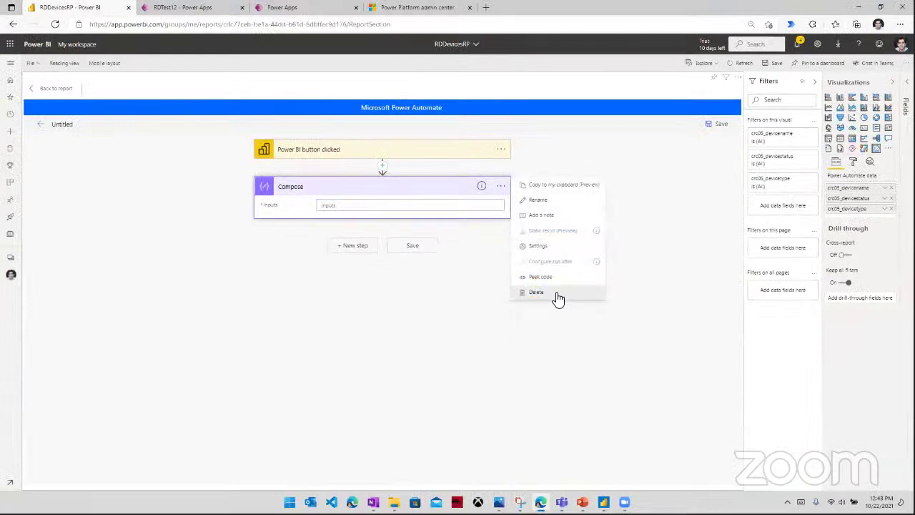
pyautogui.click(554, 297)
# - Add a Create HTML table action after the trigger and use the Power BI data dynamic content as its From source
pyautogui.click(352, 186)
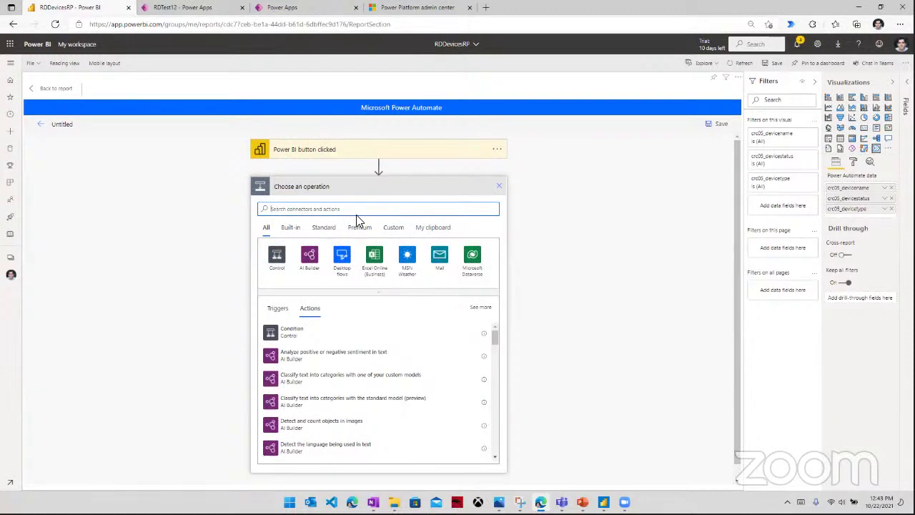
pyautogui.write('htt')
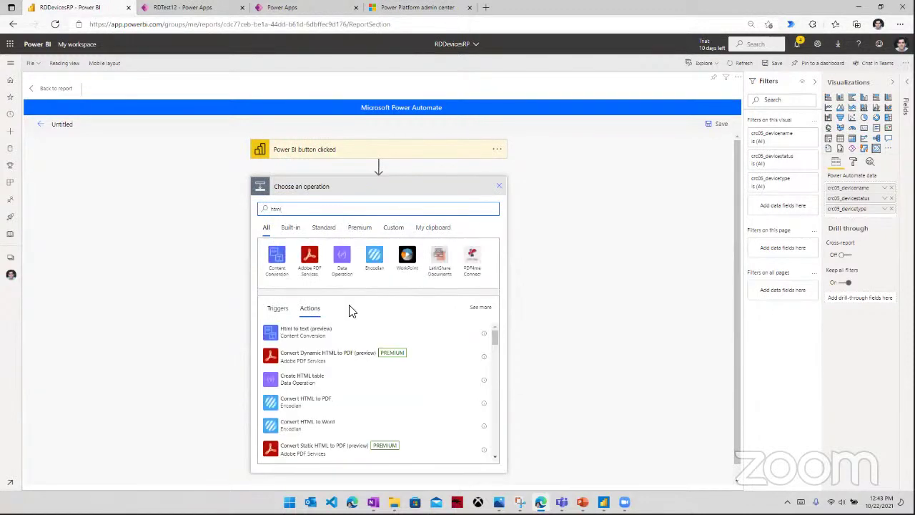
pyautogui.click(316, 378)
pyautogui.click(343, 207)
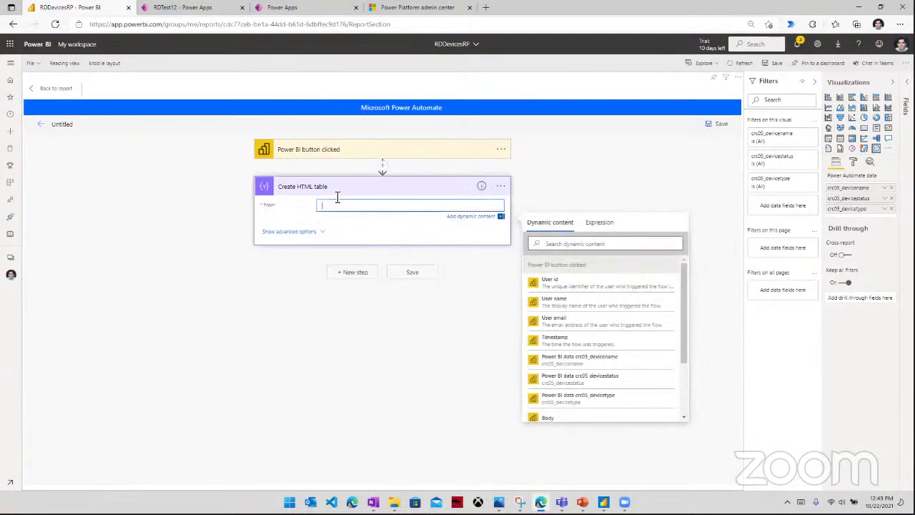
pyautogui.scroll(-3, 580, 394)
pyautogui.click(557, 412)
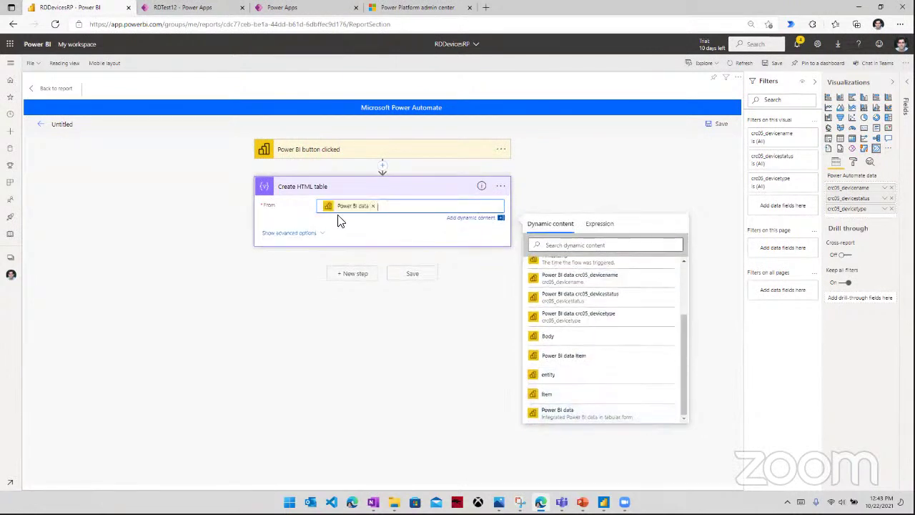
# - Add an Office 365 Outlook Send an email (V2) action addressed to the trigger's User email dynamic content
pyautogui.click(346, 275)
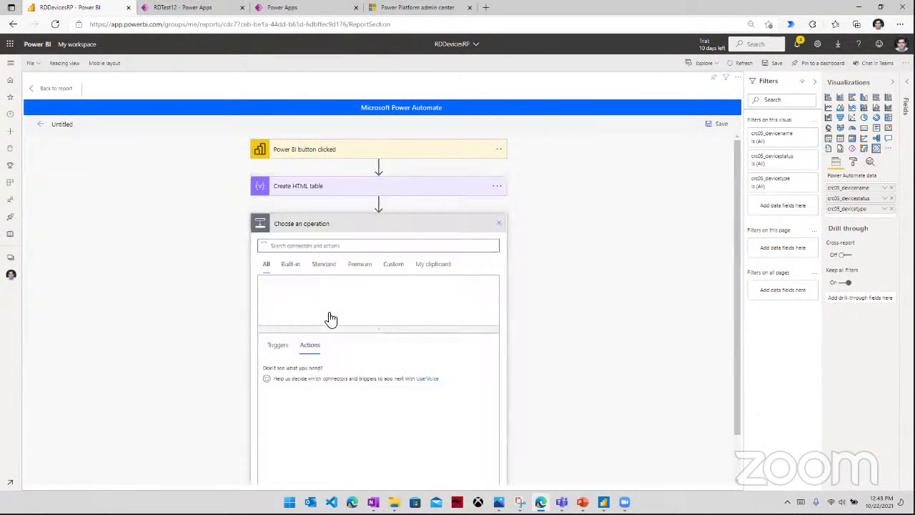
pyautogui.click(311, 247)
pyautogui.write('an')
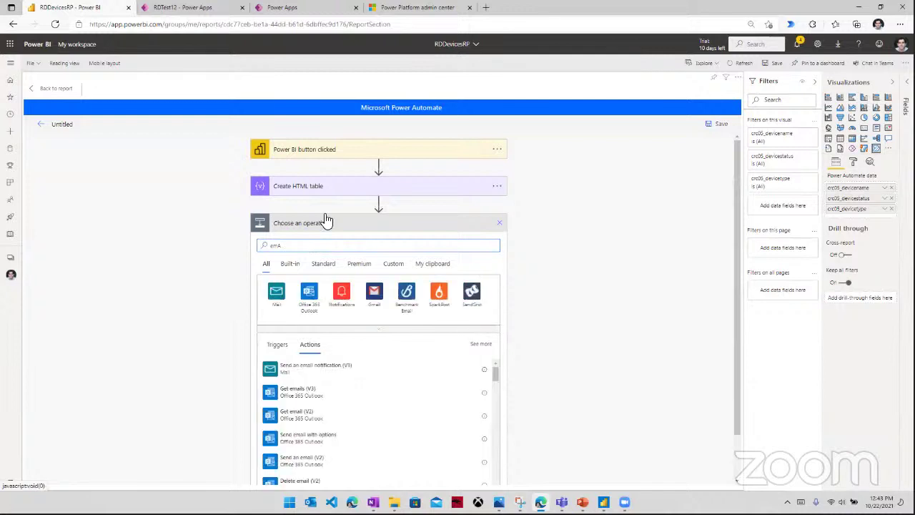
pyautogui.write('ail')
pyautogui.click(314, 422)
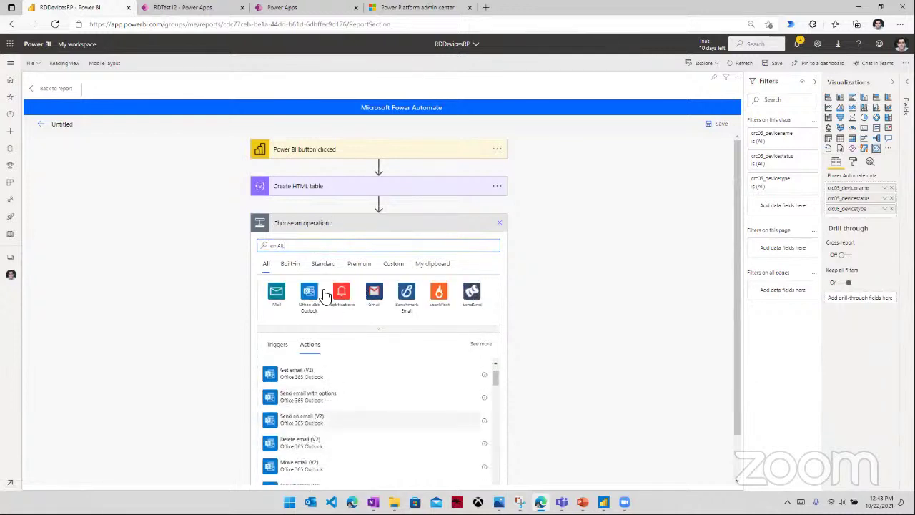
pyautogui.click(359, 243)
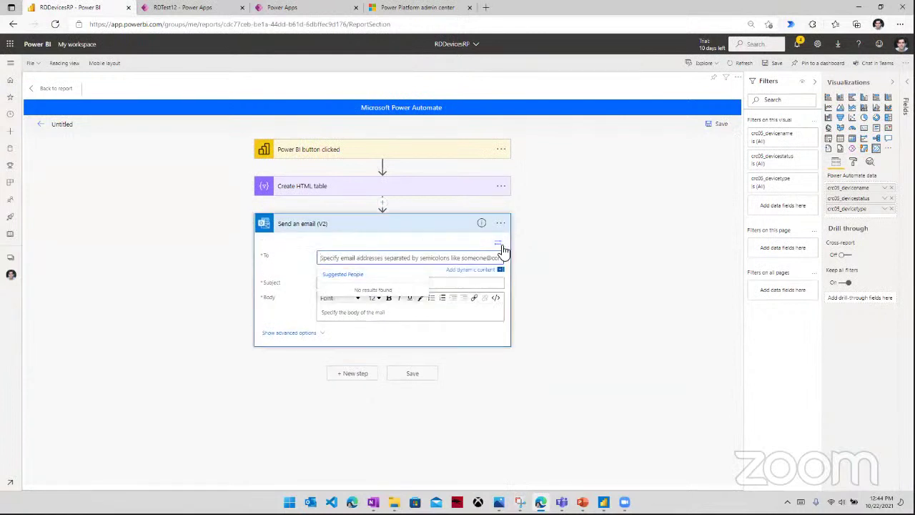
pyautogui.click(578, 379)
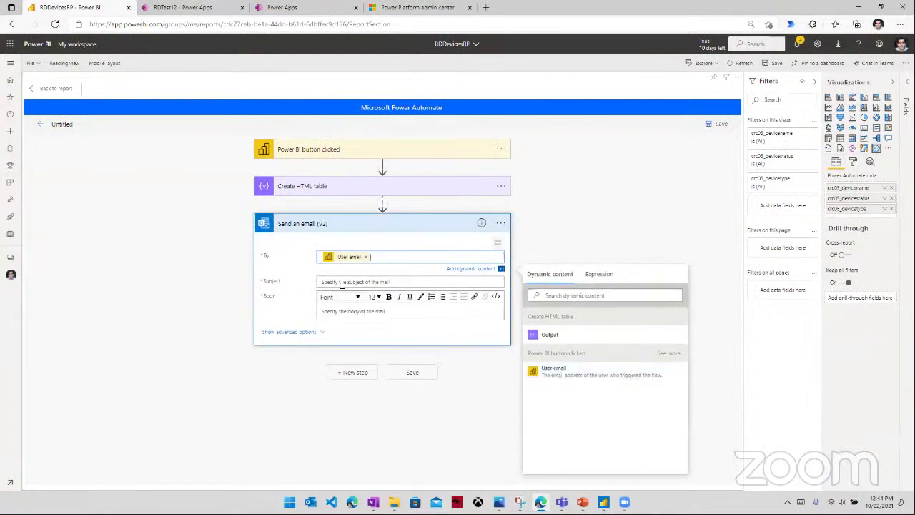
# - Set the email subject to "Data from Power BI" and insert the Create HTML table Output as its body
pyautogui.click(336, 280)
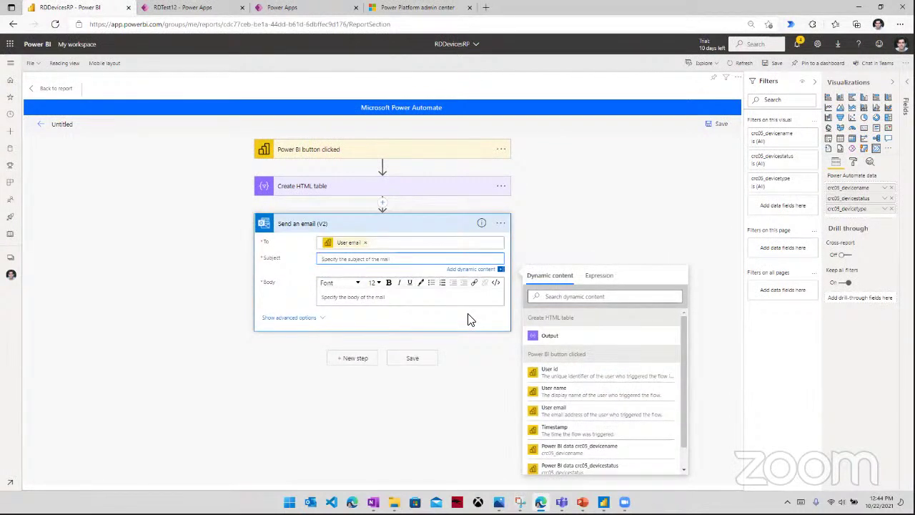
pyautogui.write('dATA FDROM')
pyautogui.press('BackSpace')
pyautogui.press('BackSpace')
pyautogui.press('BackSpace')
pyautogui.press('BackSpace')
pyautogui.press('BackSpace')
pyautogui.press('BackSpace')
pyautogui.press('BackSpace')
pyautogui.press('BackSpace')
pyautogui.press('BackSpace')
pyautogui.write('a')
pyautogui.click(373, 297)
pyautogui.click(545, 367)
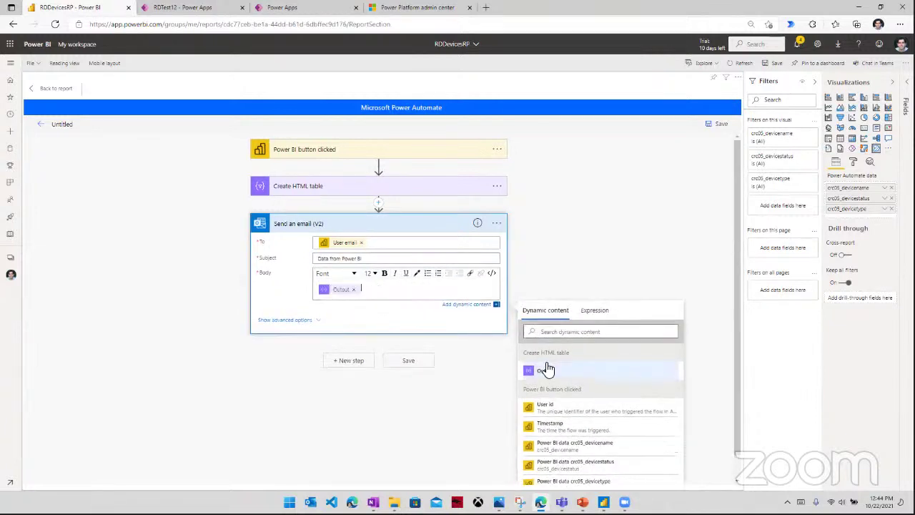
# - Name the flow SAMPLE FLOW DATA, save it and apply it to the report's Power Automate button
pyautogui.click(65, 134)
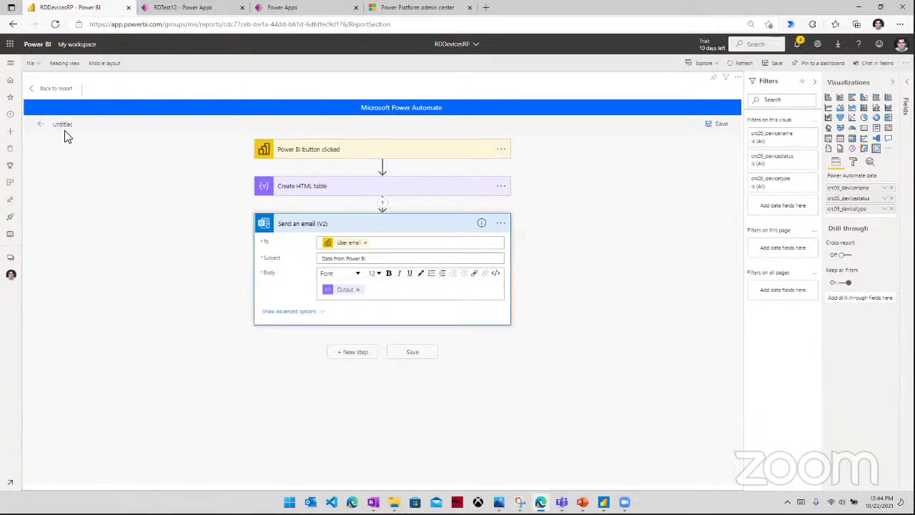
pyautogui.write('SAMPLE FLOW DATA')
pyautogui.click(716, 126)
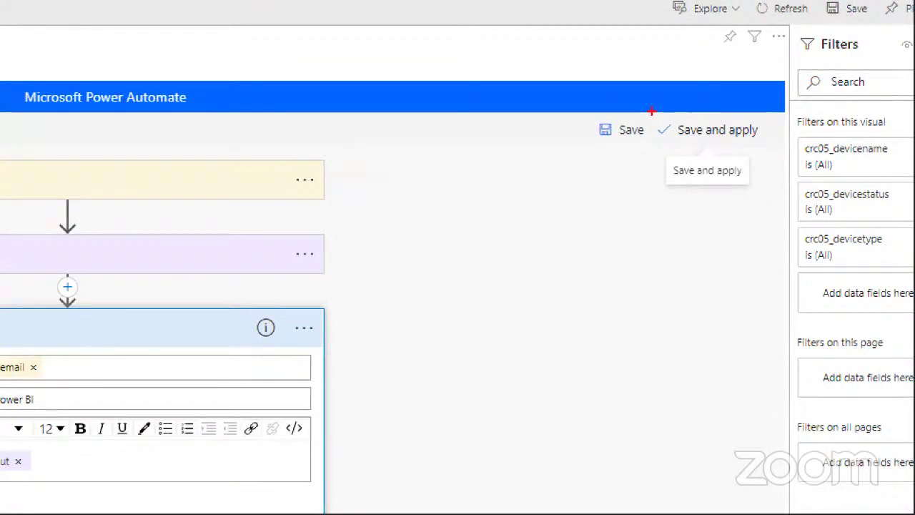
pyautogui.moveTo(651, 110); pyautogui.dragTo(799, 148)
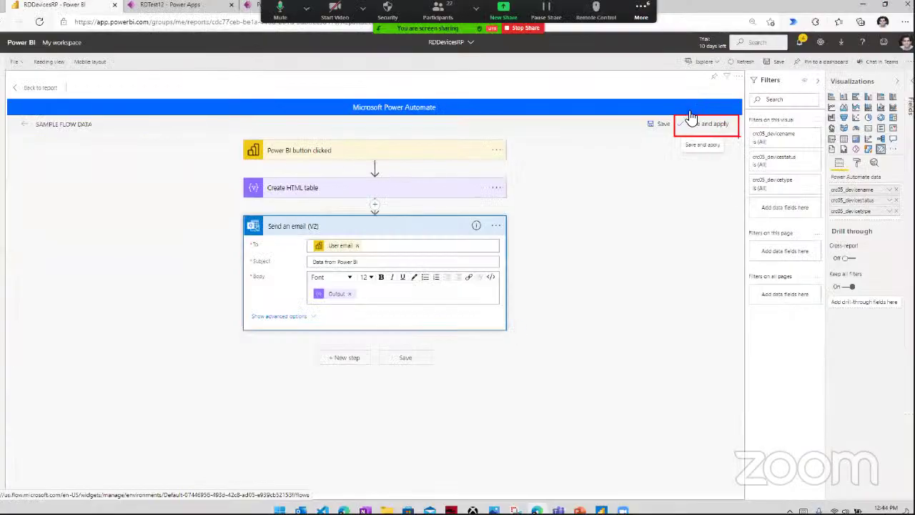
pyautogui.click(700, 126)
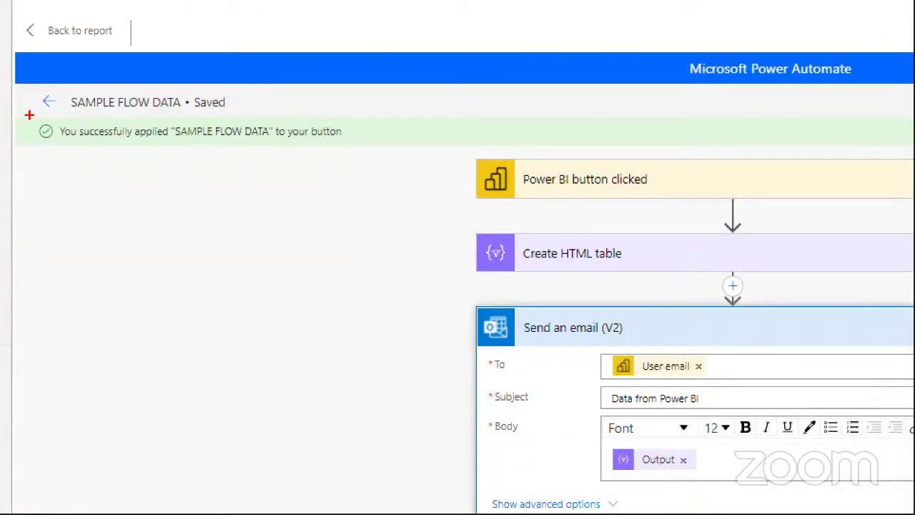
pyautogui.moveTo(30, 131); pyautogui.dragTo(192, 144)
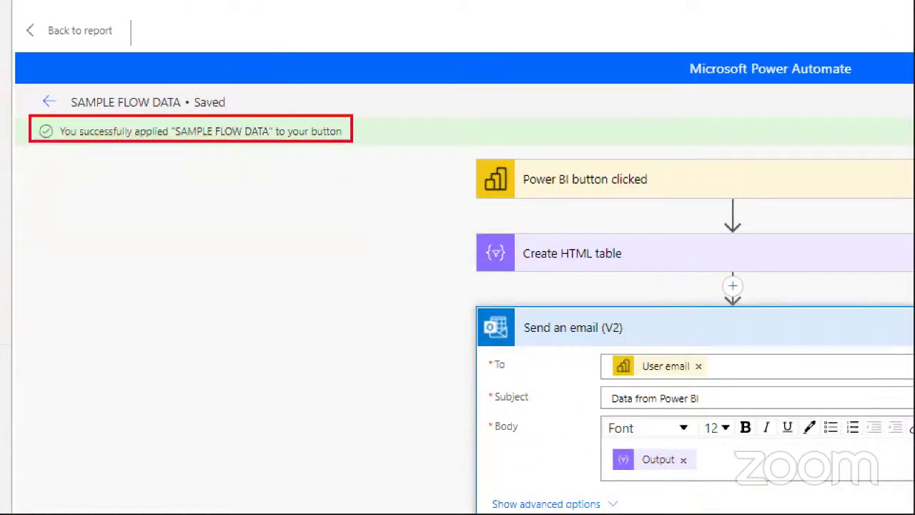
# - Return to the report, shrink the Run flow button into the lower-right corner of the report page, and save the report
pyautogui.moveTo(353, 141); pyautogui.dragTo(399, 143)
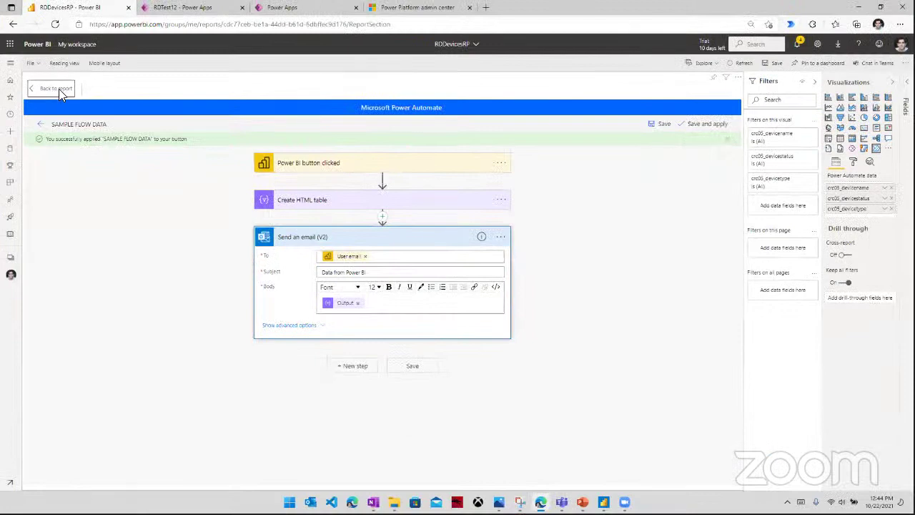
pyautogui.click(57, 88)
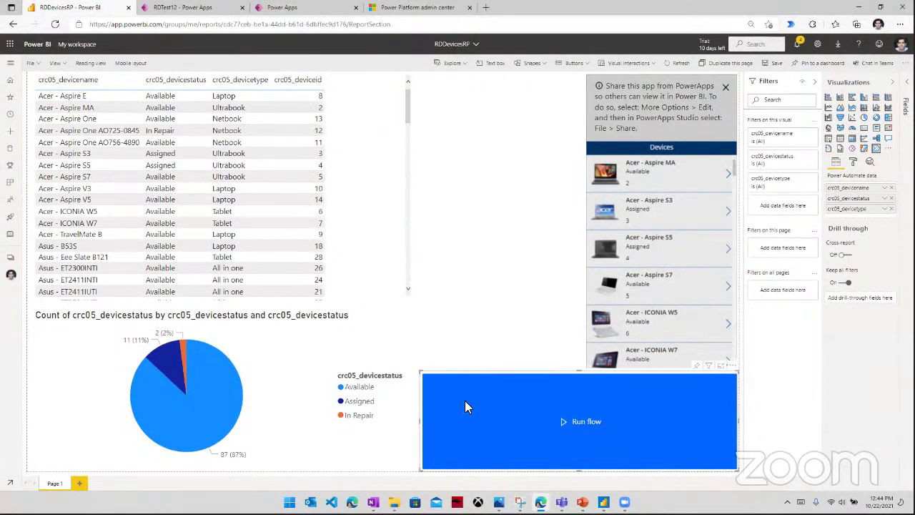
pyautogui.moveTo(422, 373); pyautogui.dragTo(558, 432)
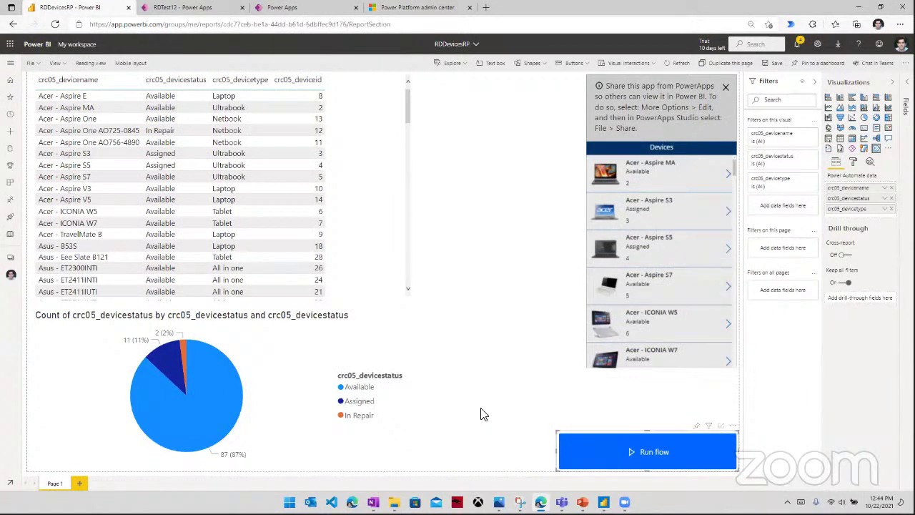
pyautogui.click(522, 400)
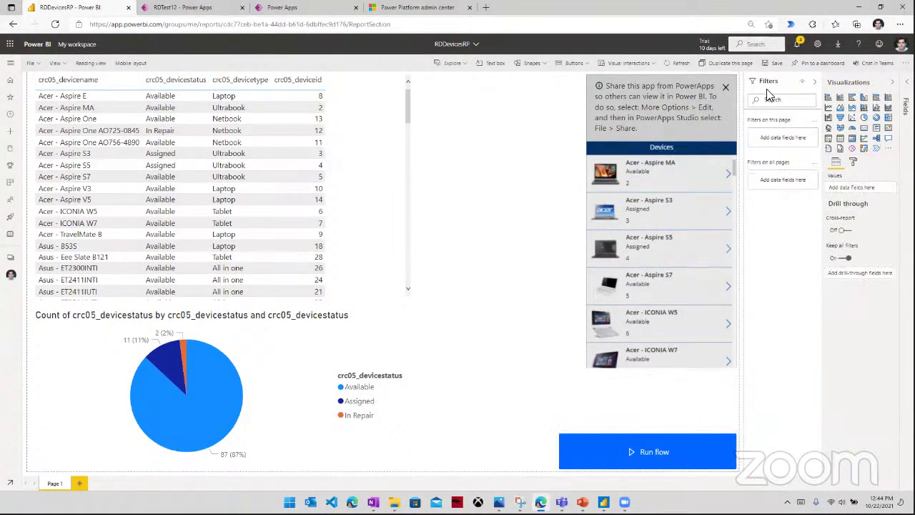
pyautogui.click(773, 66)
# - Reload the report, filter it to the Assigned device status, and check the device list in the embedded app
pyautogui.rightClick(523, 167)
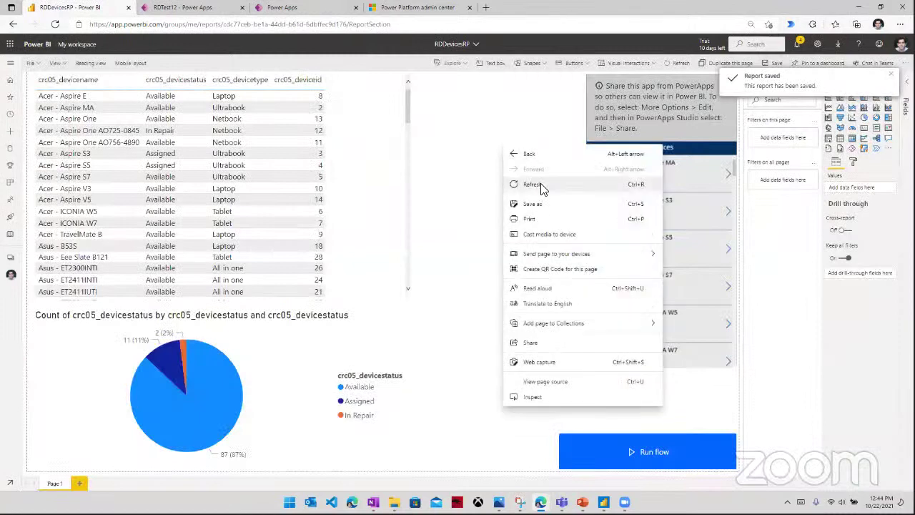
pyautogui.click(533, 197)
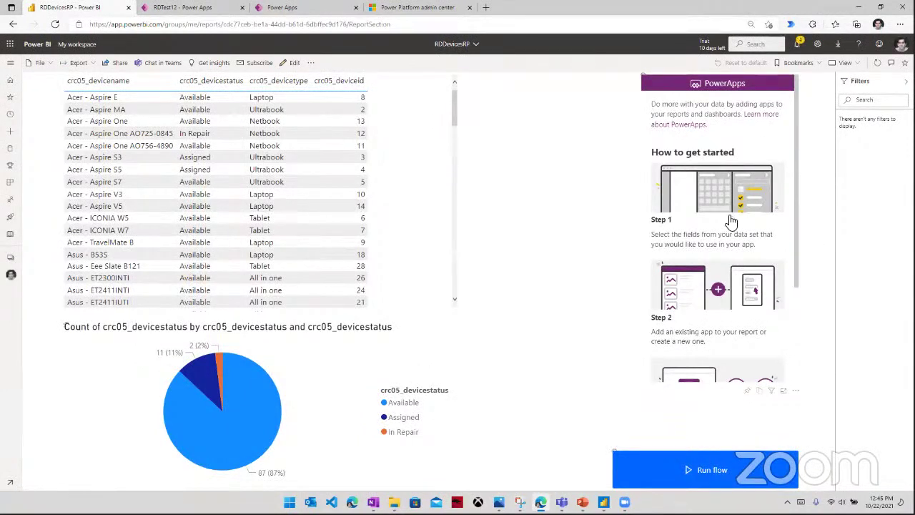
pyautogui.click(403, 420)
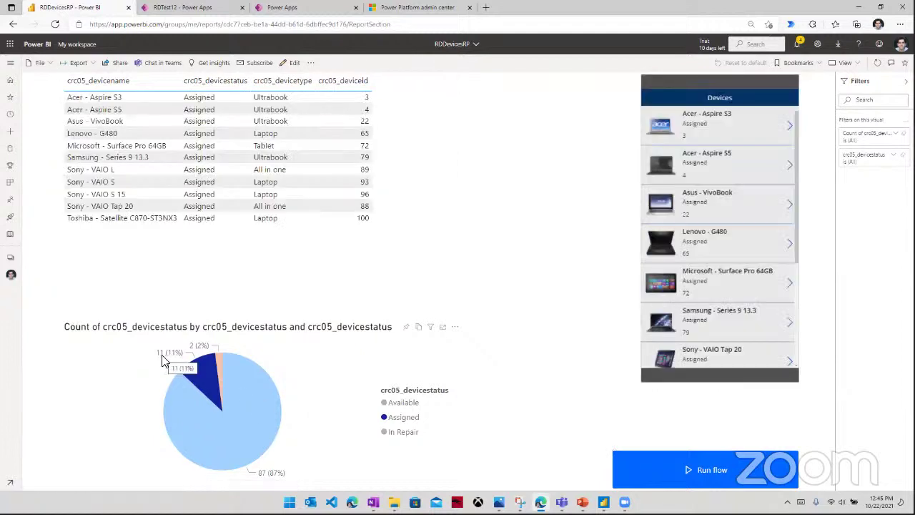
pyautogui.scroll(-3, 742, 232)
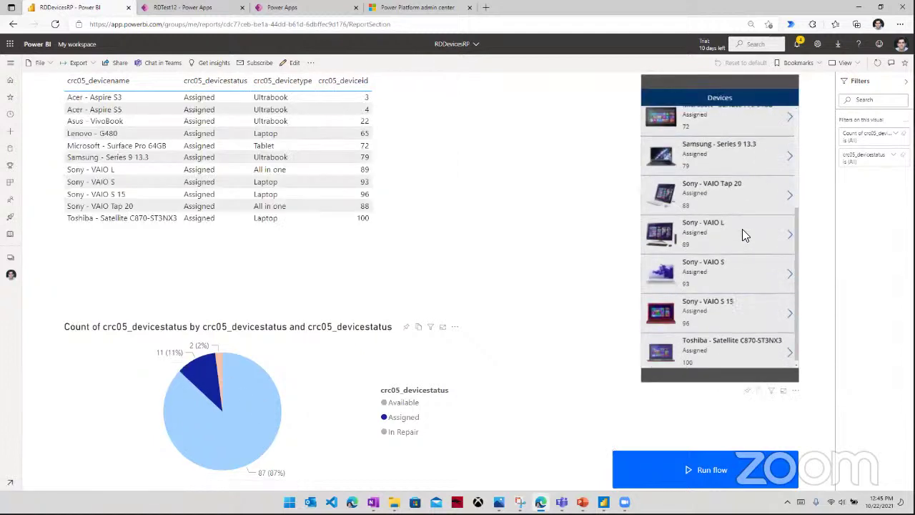
pyautogui.scroll(5, 717, 312)
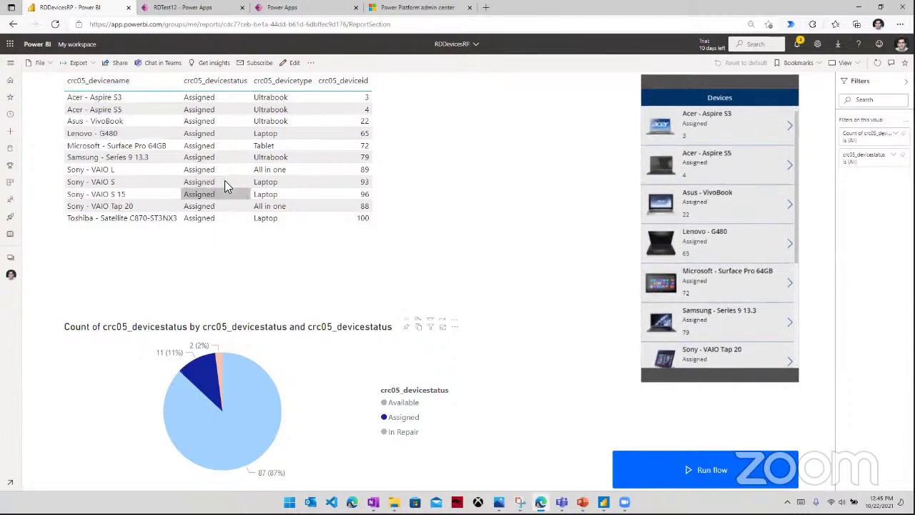
# - Run the flow from the report and open the resulting "Data from Power BI" email in Outlook on the web
pyautogui.click(705, 469)
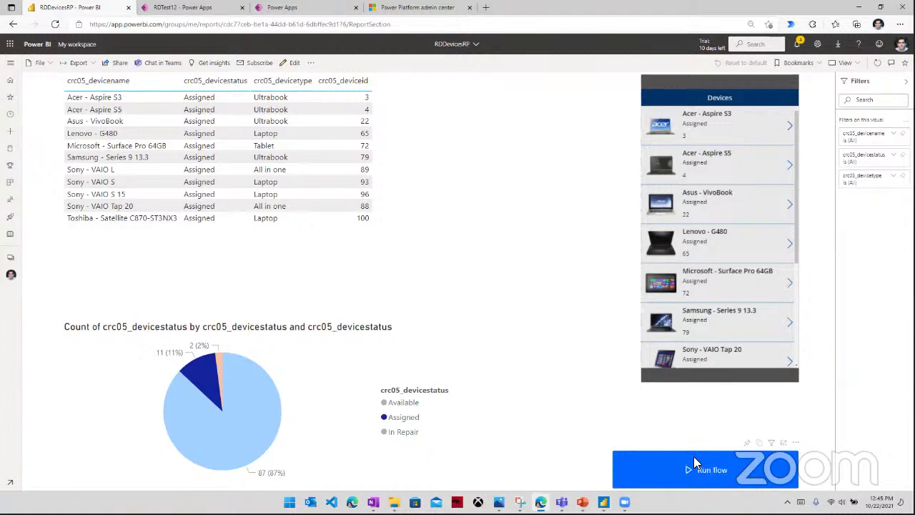
pyautogui.click(180, 7)
pyautogui.click(181, 24)
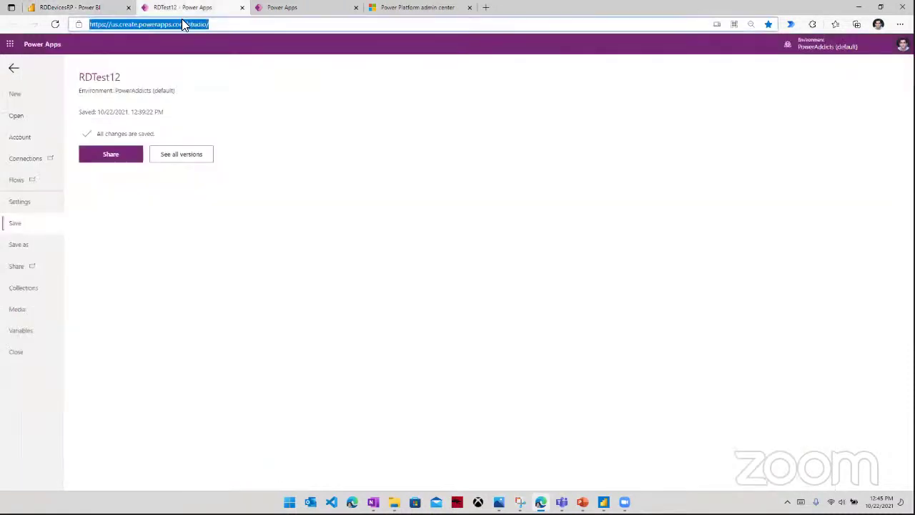
pyautogui.write('outl')
pyautogui.press('Return')
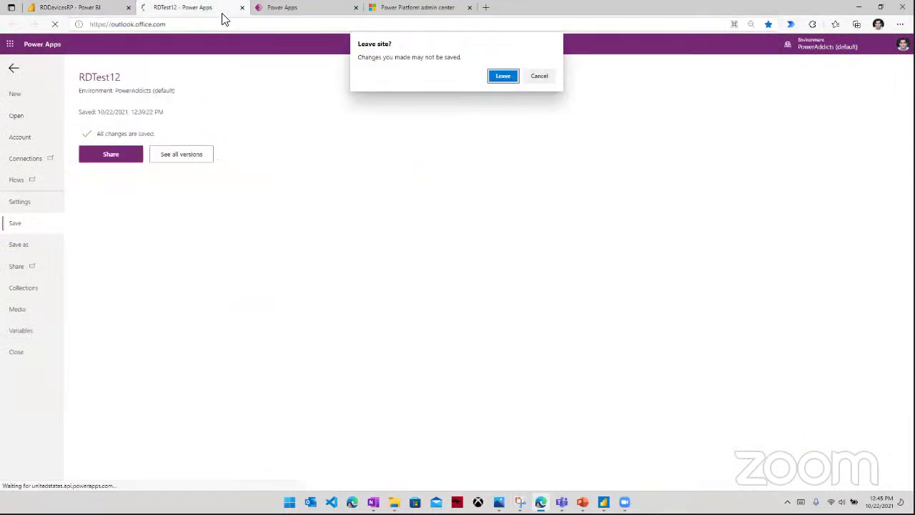
pyautogui.click(503, 77)
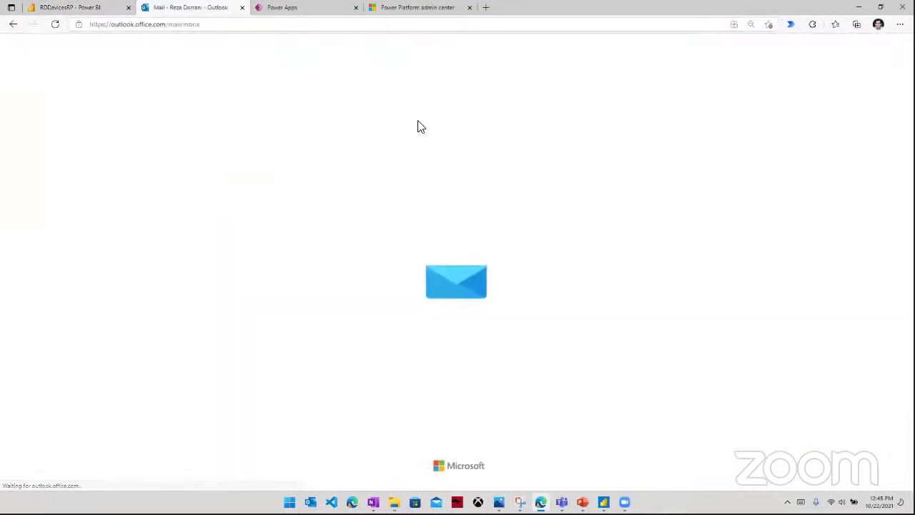
pyautogui.click(212, 175)
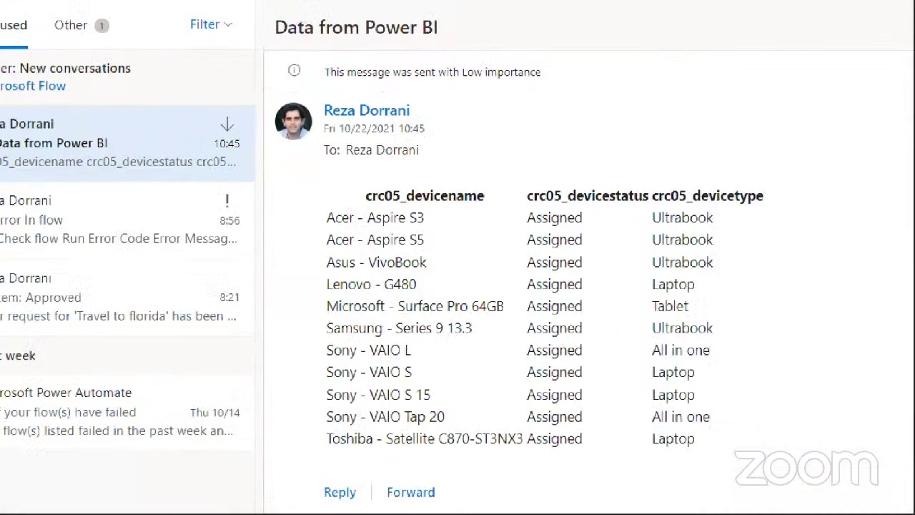
pyautogui.moveTo(289, 183); pyautogui.dragTo(720, 431)
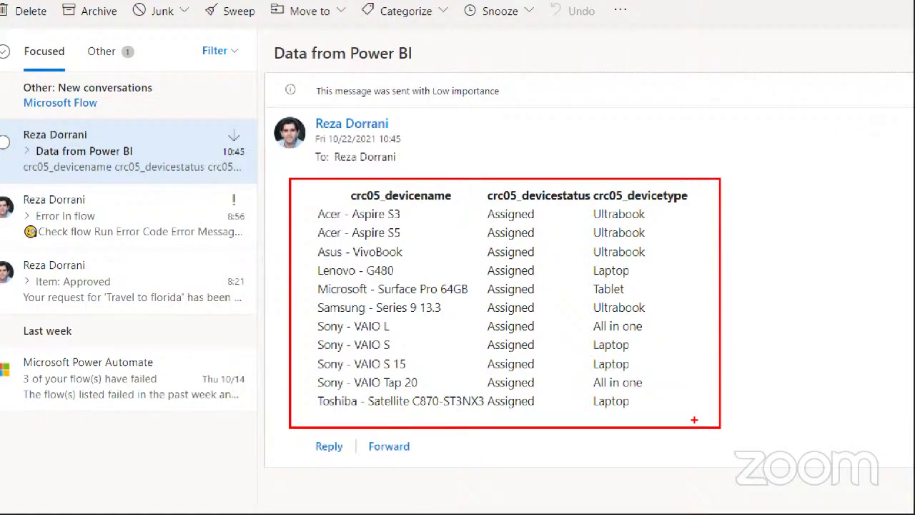
pyautogui.press('Escape')
# - Switch back to Power BI and open the desk reservation report from My workspace
pyautogui.click(114, 13)
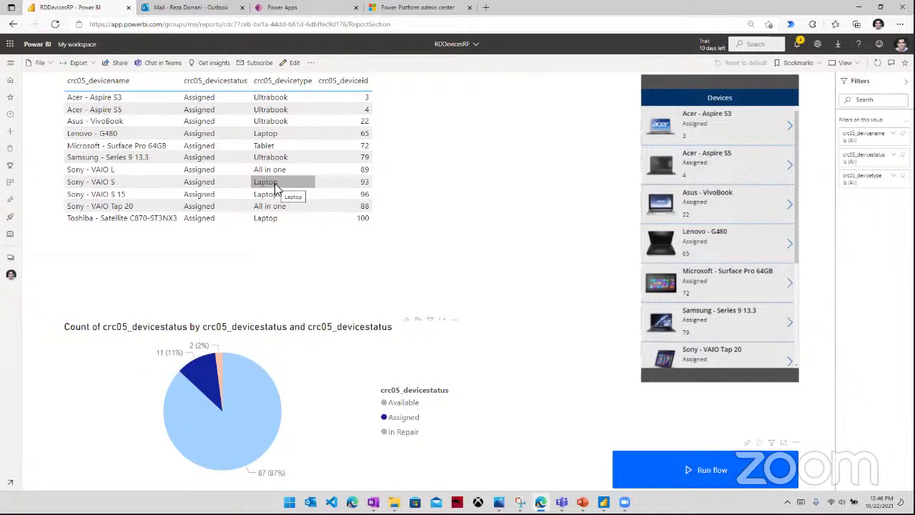
pyautogui.click(10, 62)
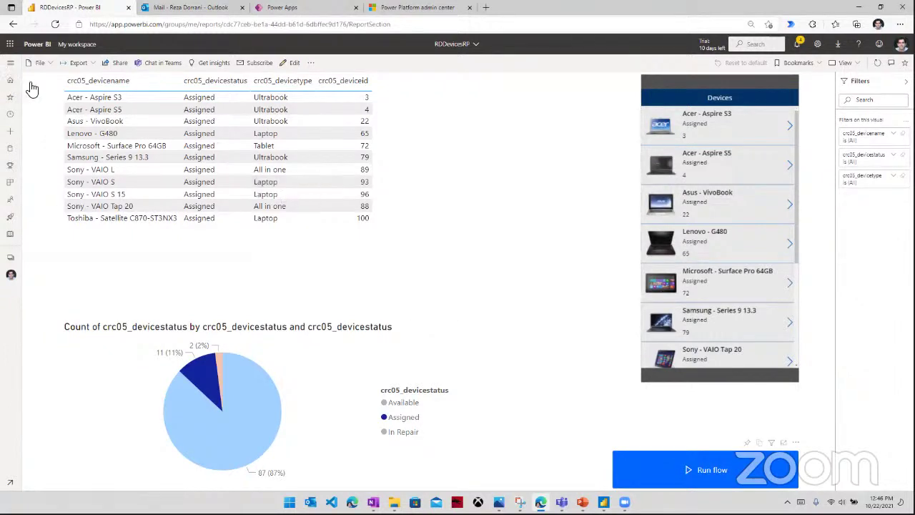
pyautogui.click(79, 260)
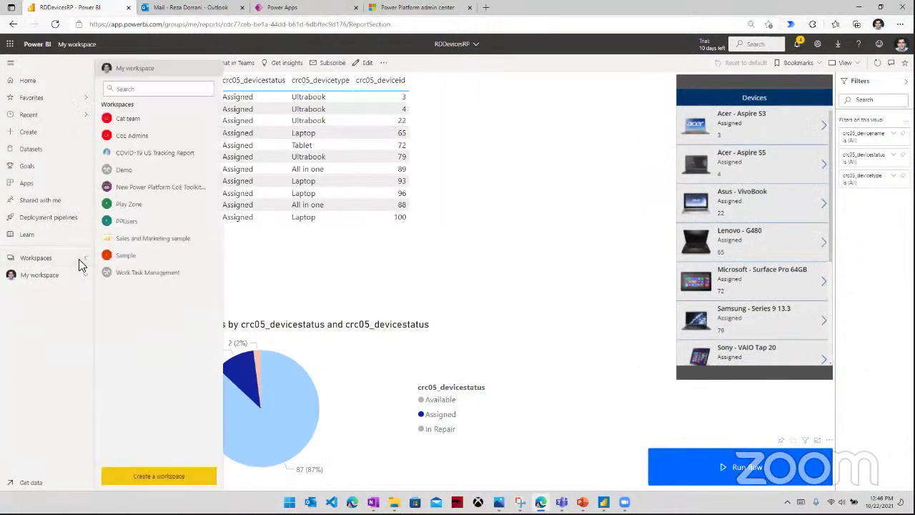
pyautogui.click(69, 282)
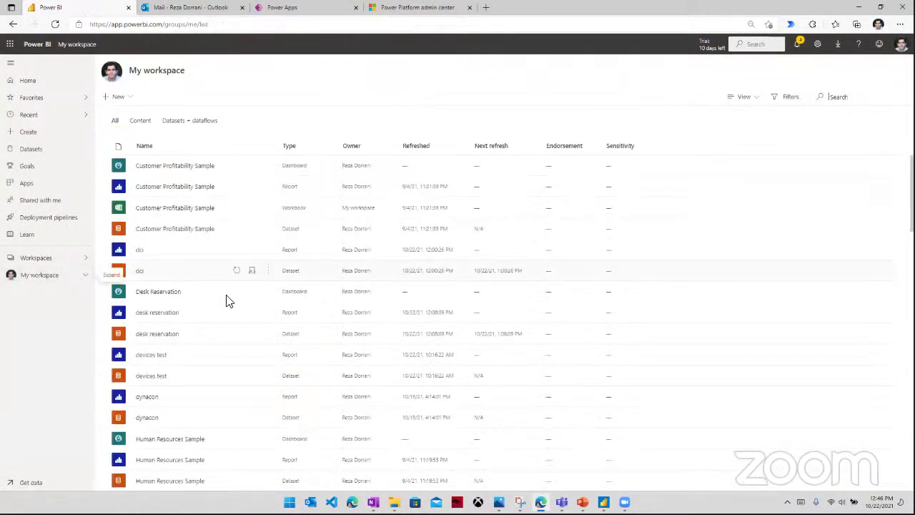
pyautogui.scroll(-1, 228, 302)
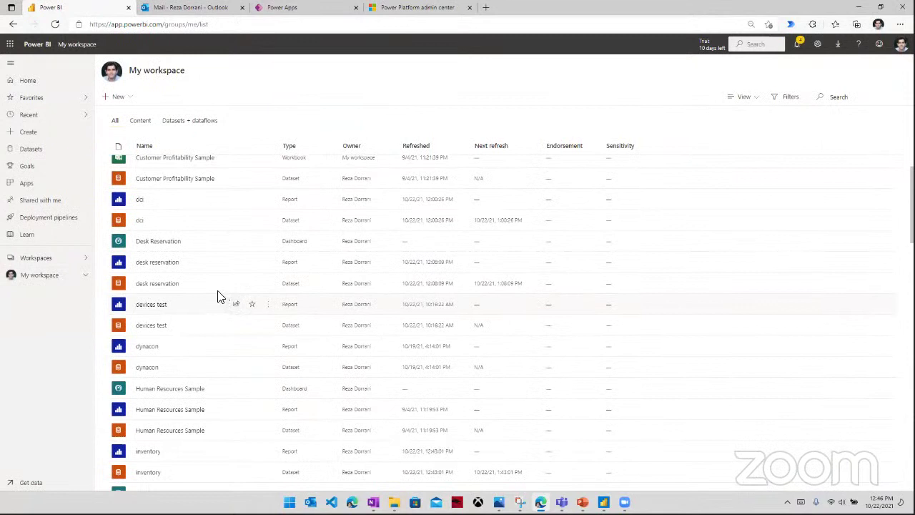
pyautogui.click(162, 263)
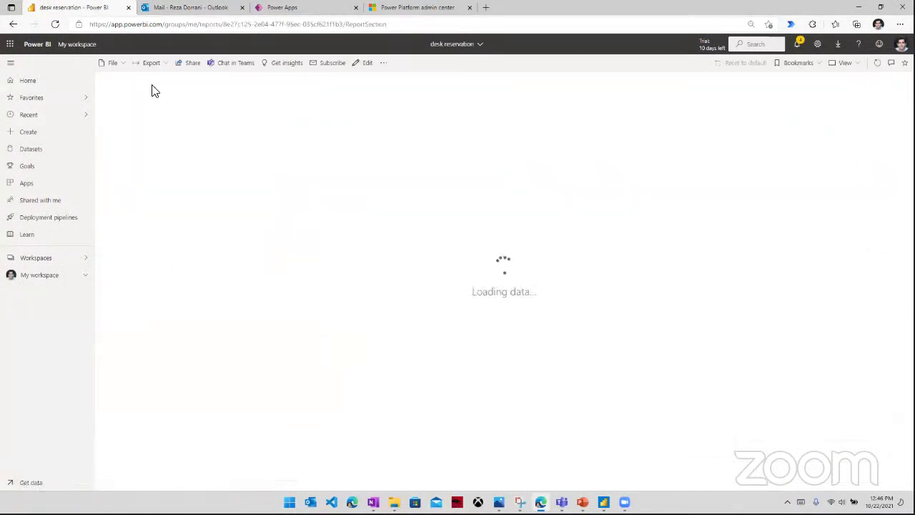
pyautogui.click(13, 64)
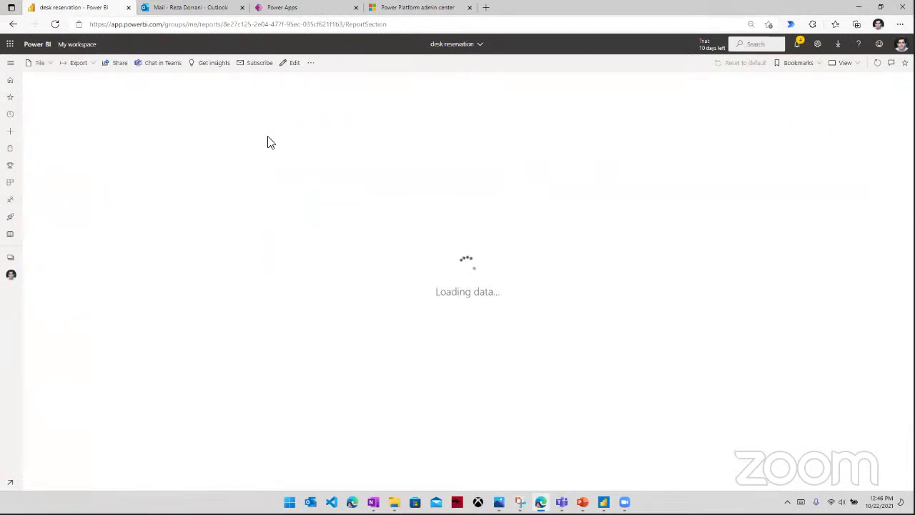
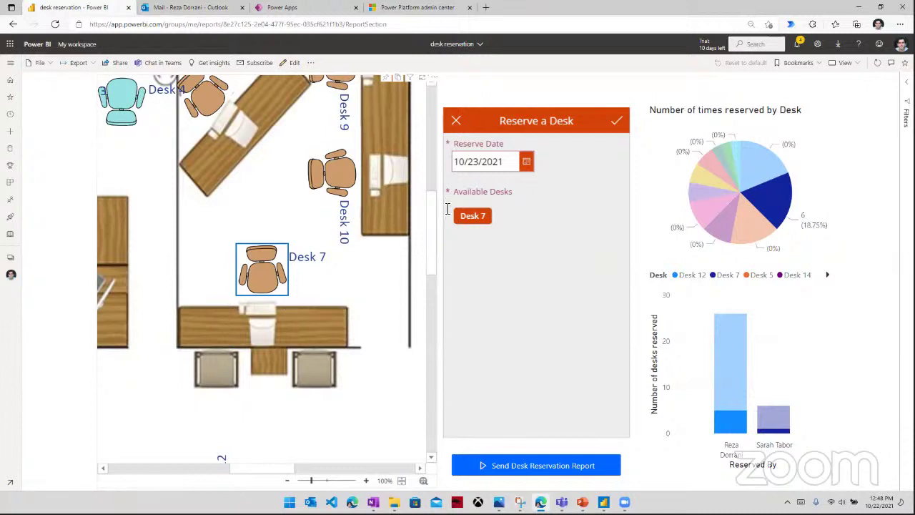
# - Reserve Desk 7 for 10/27/2021 in the report's embedded desk reservation app
pyautogui.click(476, 223)
pyautogui.click(526, 162)
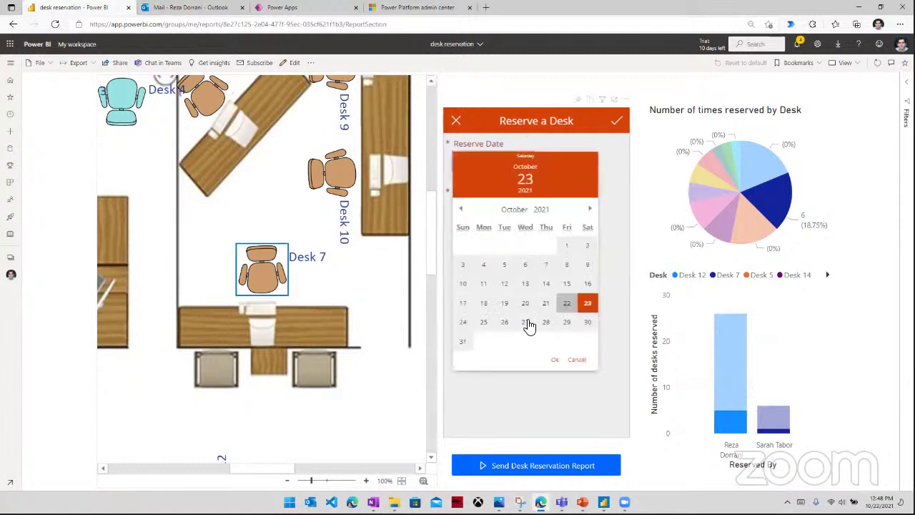
pyautogui.click(527, 325)
pyautogui.click(557, 360)
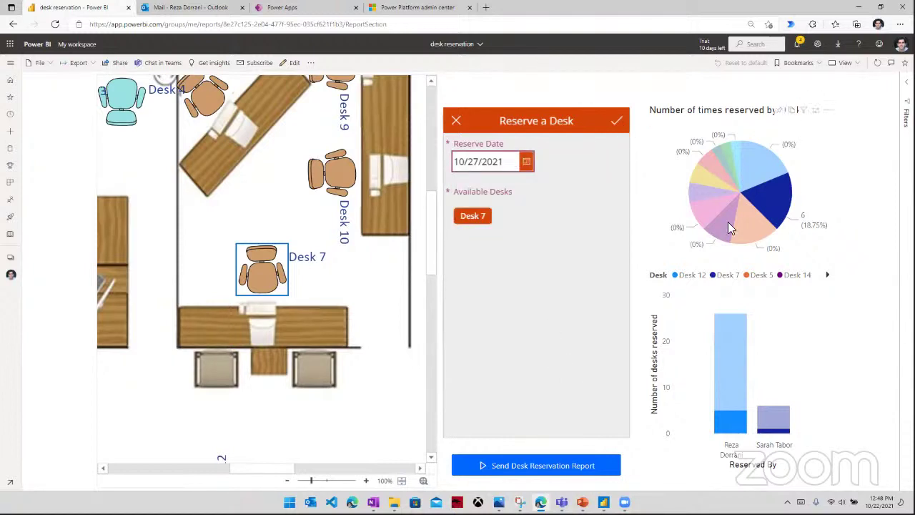
pyautogui.click(614, 125)
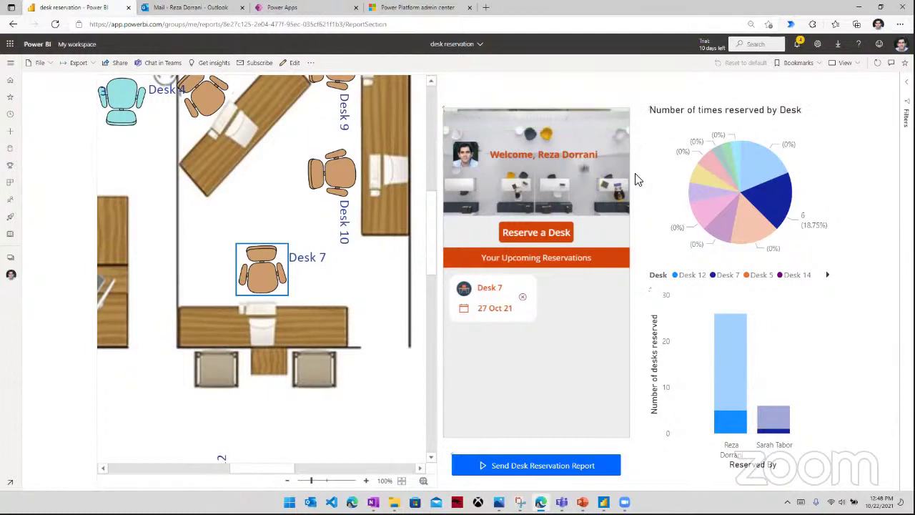
# - Clear the floor plan selection, reselect Desk 7 on it, and send the desk reservation report
pyautogui.hotkey('ctrl', '-')
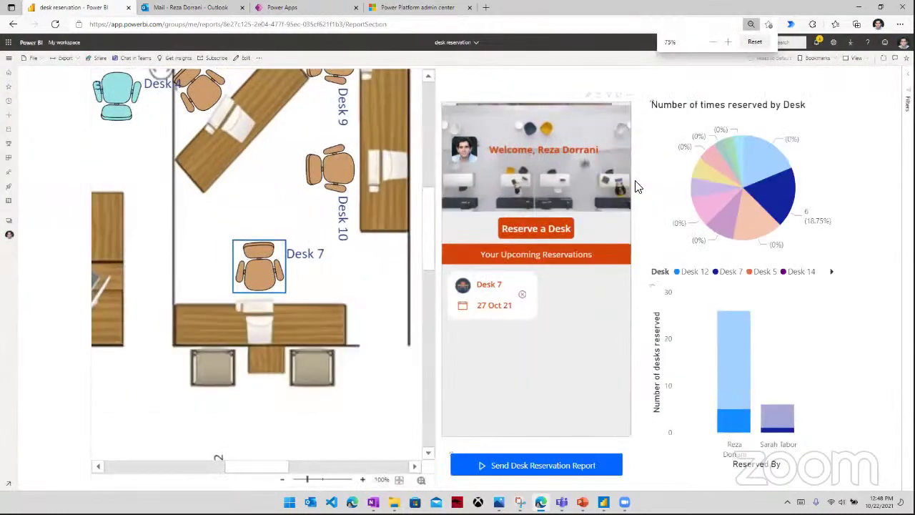
pyautogui.click(285, 277)
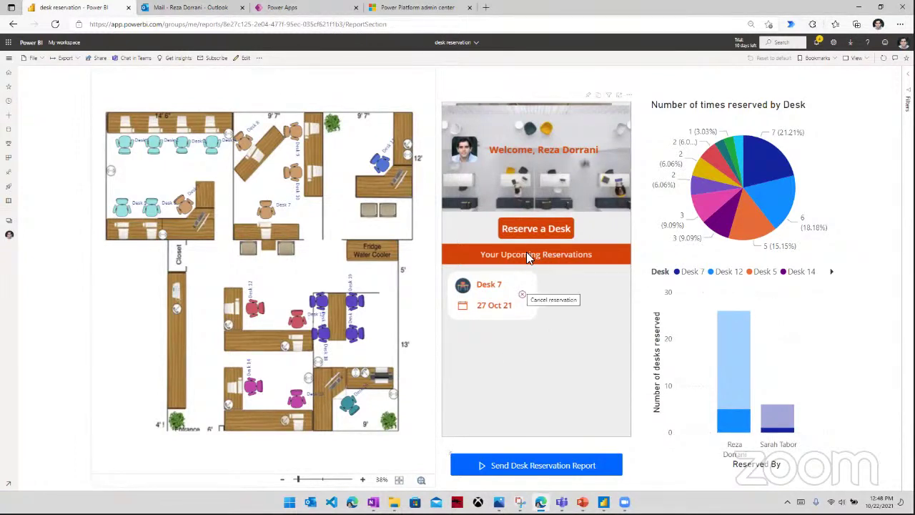
pyautogui.click(264, 210)
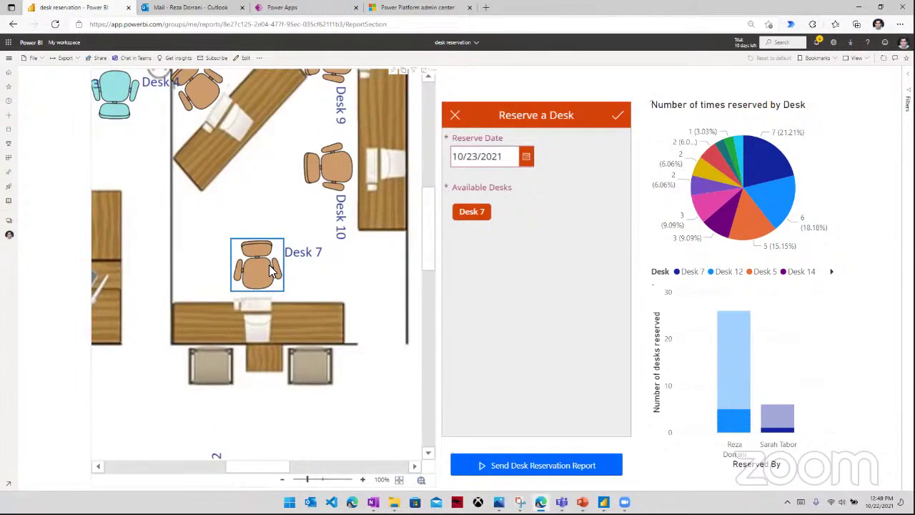
pyautogui.click(565, 468)
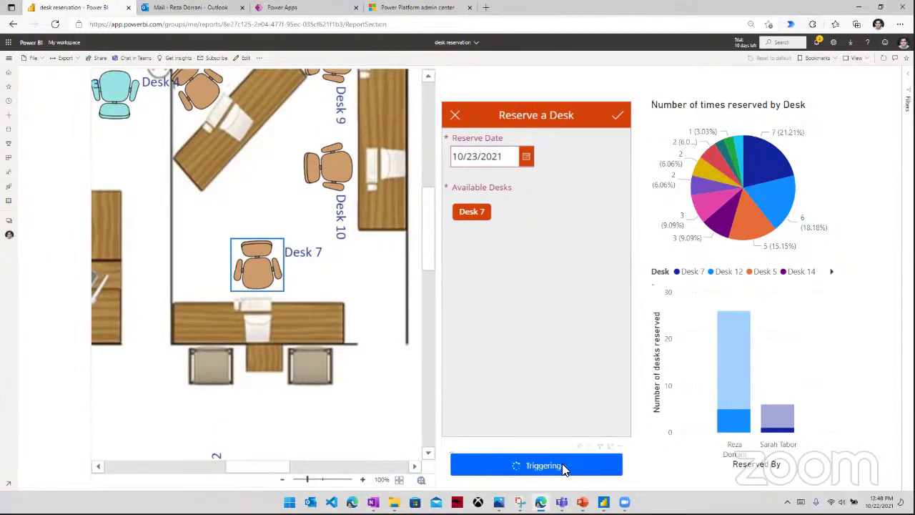
# - Switch to the Outlook inbox and open the "Desk Reservation Details" email to review the reservation table
pyautogui.click(197, 8)
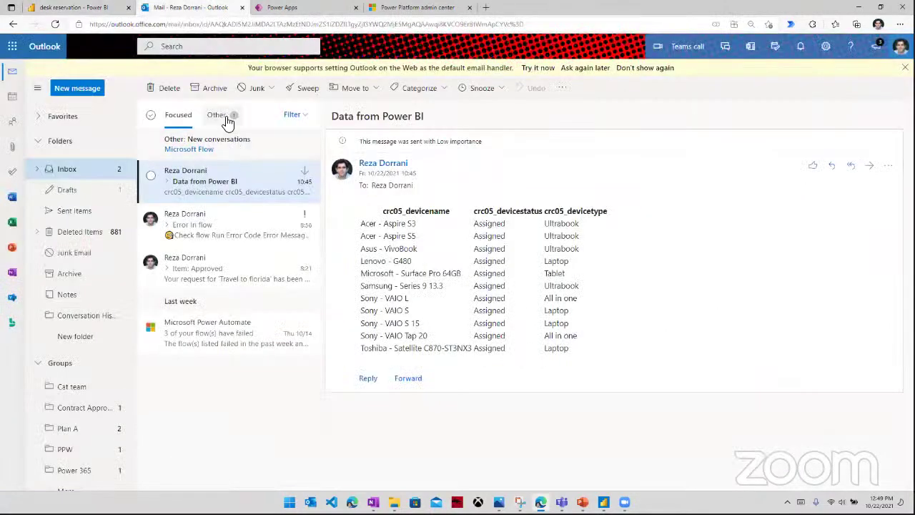
pyautogui.click(219, 116)
pyautogui.click(187, 118)
pyautogui.click(275, 159)
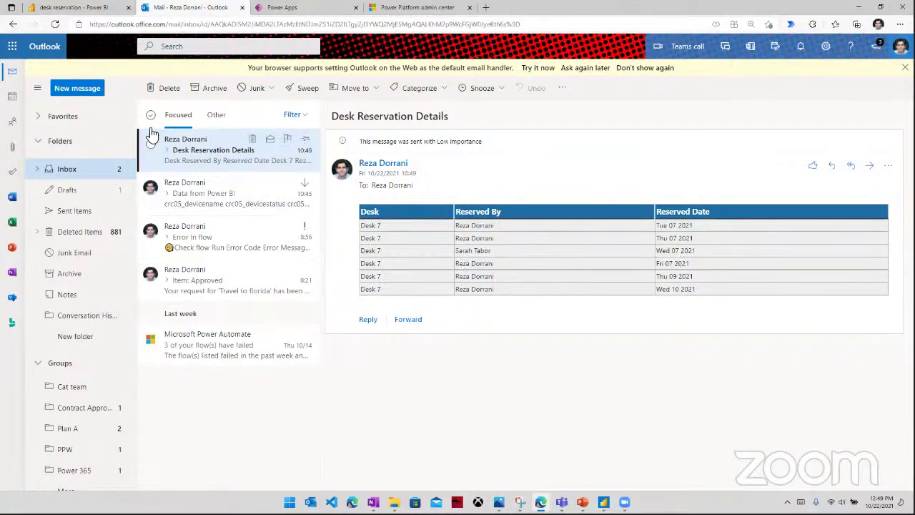
# - Switch to the Power Apps maker portal and open the list of apps
pyautogui.click(101, 9)
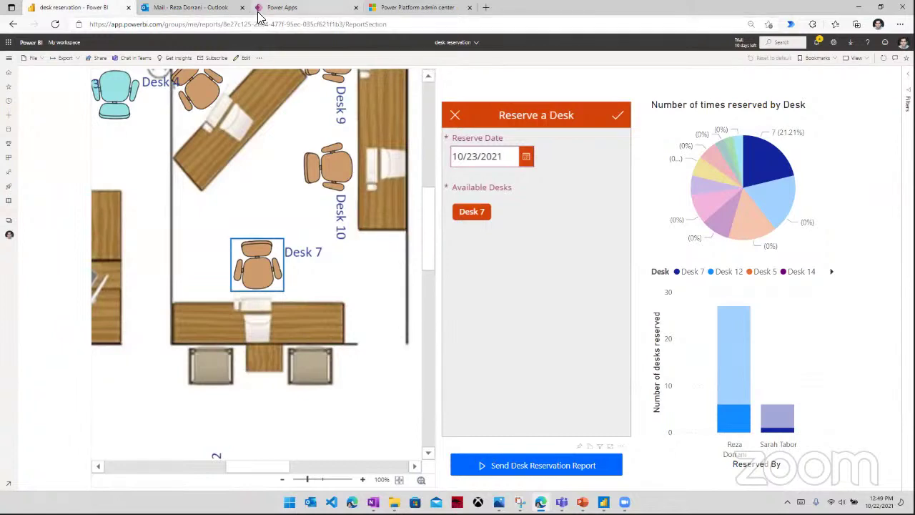
pyautogui.click(279, 8)
pyautogui.click(43, 203)
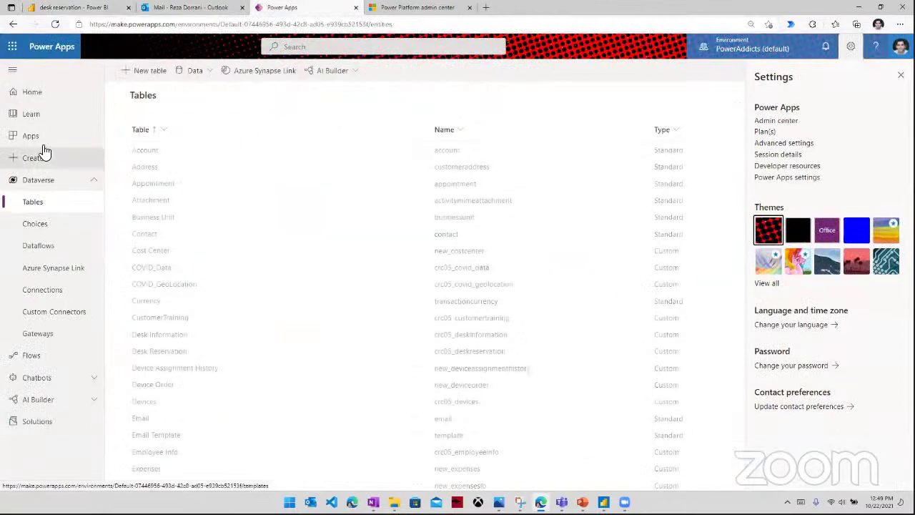
pyautogui.click(41, 140)
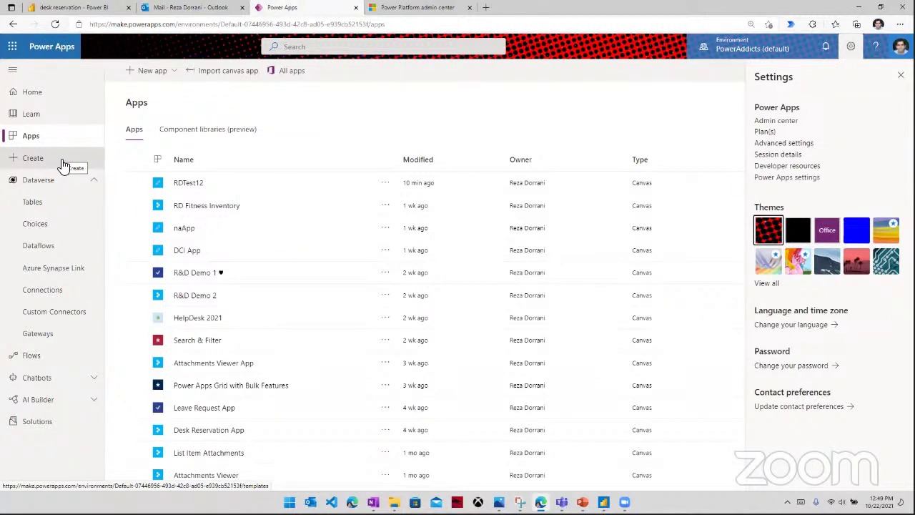
# - Create a blank tablet-format canvas app named "power bi into power apps" and dismiss the Settings pane and the welcome dialog
pyautogui.click(63, 164)
pyautogui.click(174, 191)
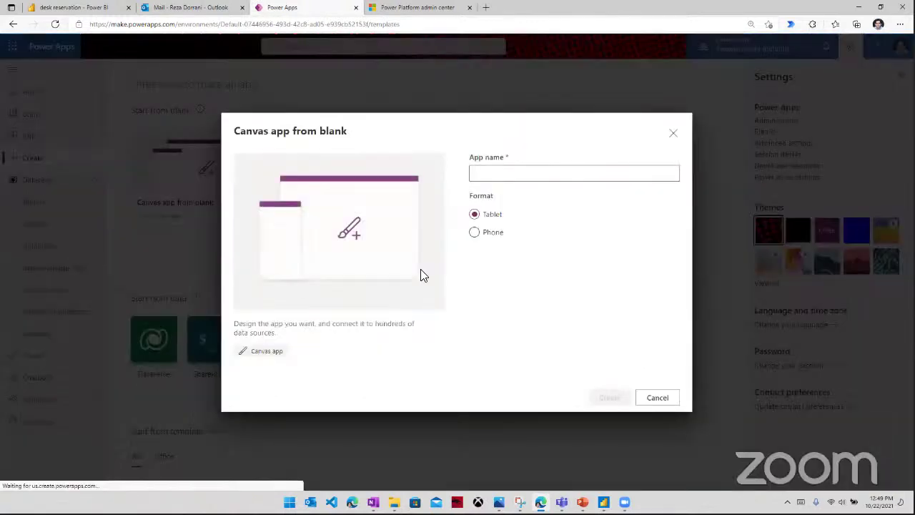
pyautogui.click(482, 179)
pyautogui.write('c')
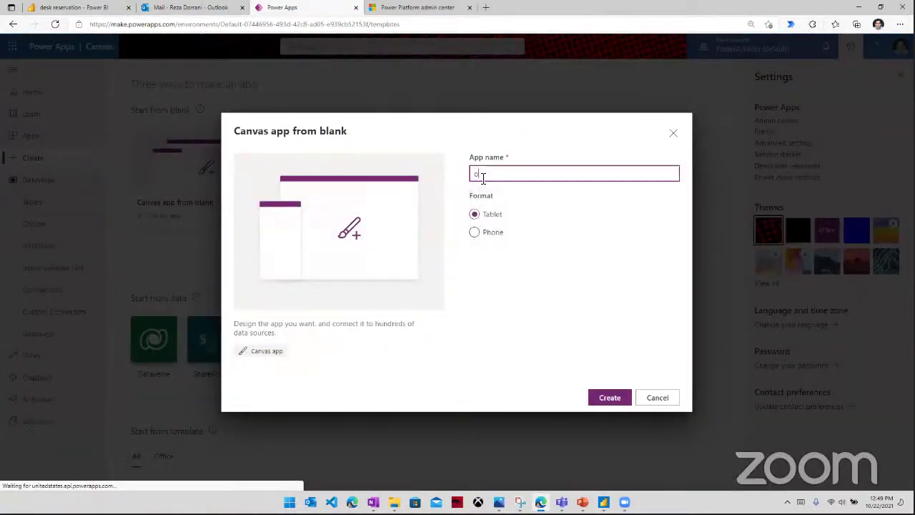
pyautogui.write('ower b')
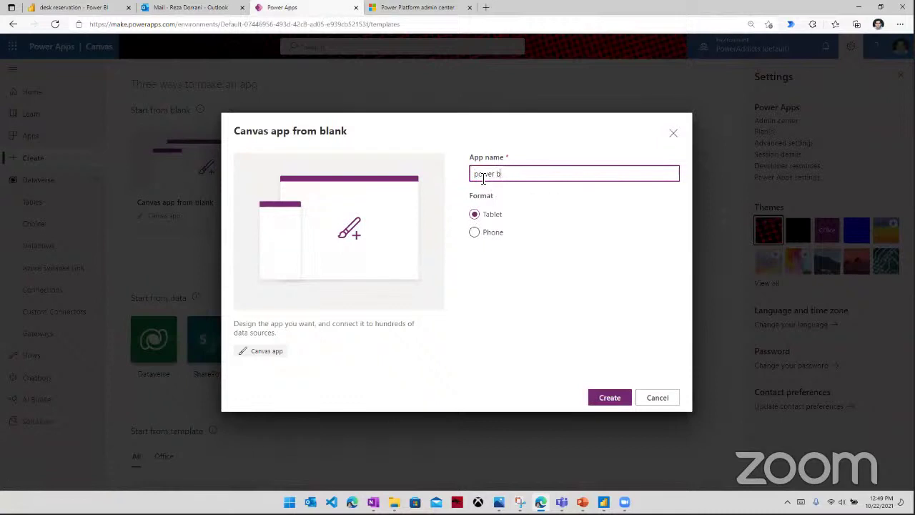
pyautogui.write('i into power apps')
pyautogui.click(609, 399)
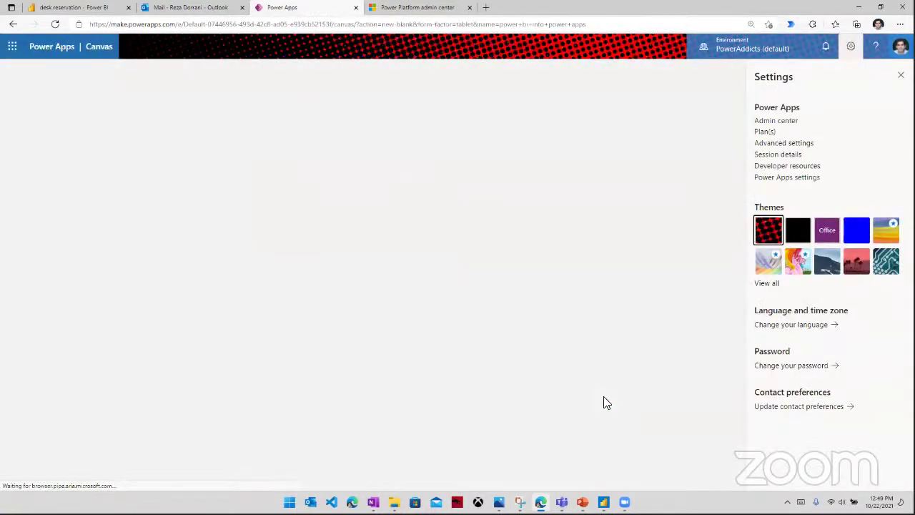
pyautogui.click(900, 76)
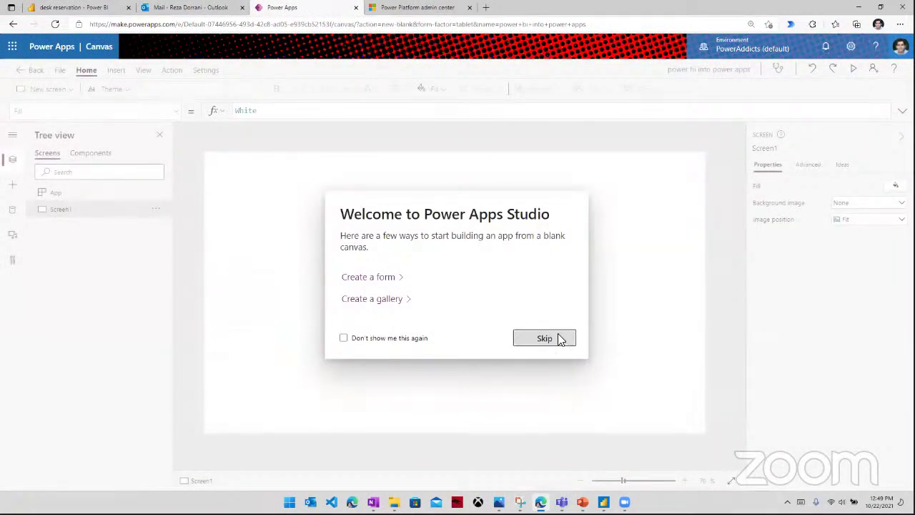
pyautogui.click(544, 338)
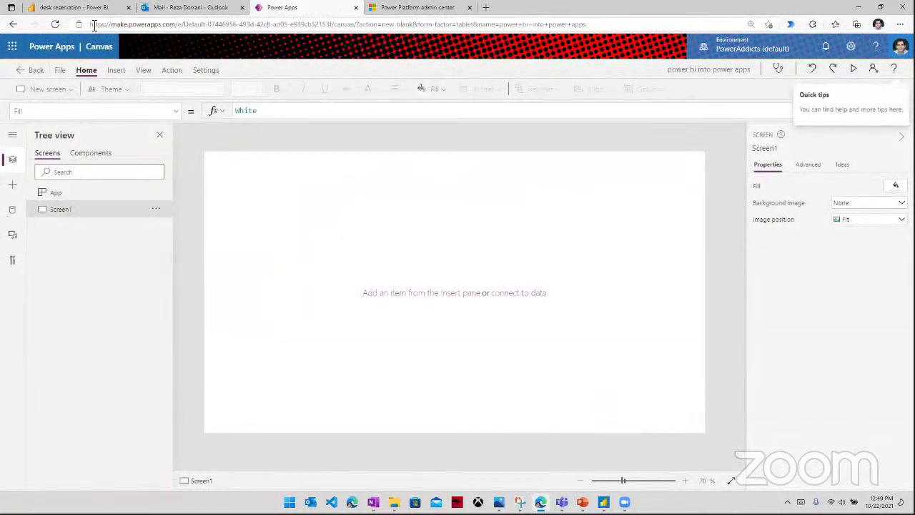
# - Switch to Power BI and open the Customer Profitability Sample dashboard in My workspace to view its tiles
pyautogui.click(74, 7)
pyautogui.click(10, 57)
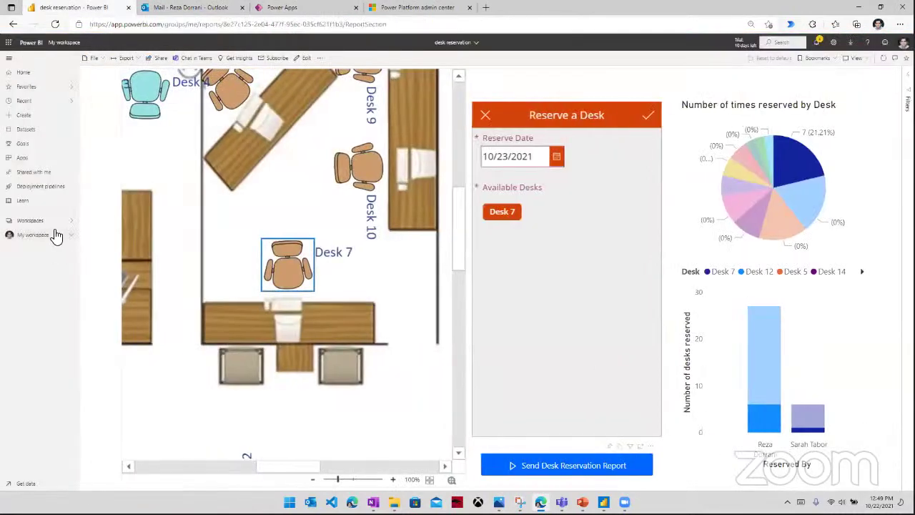
pyautogui.click(71, 236)
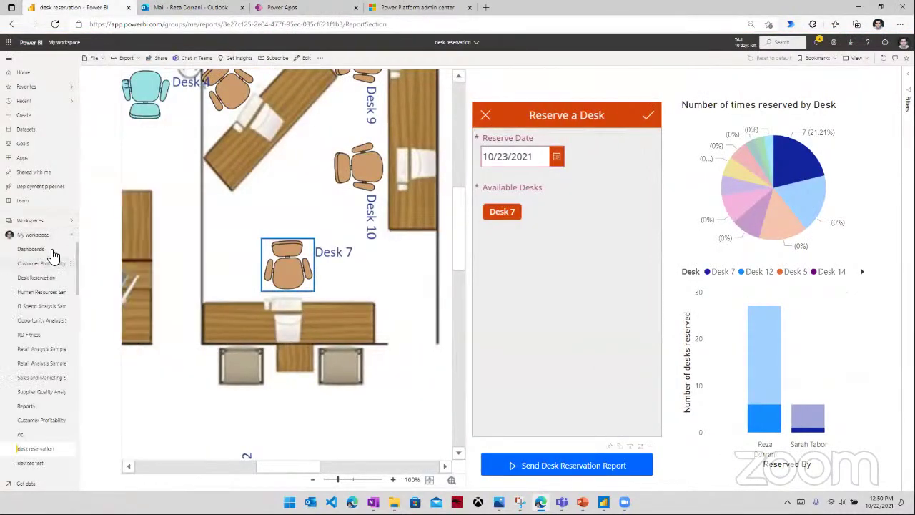
pyautogui.click(36, 221)
pyautogui.click(47, 265)
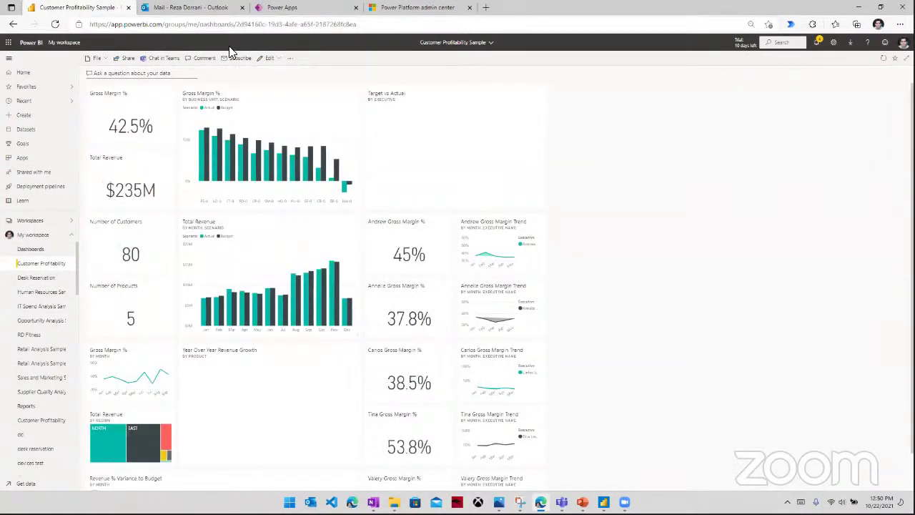
# - Switch back to Power Apps Studio and insert a Power BI tile on the blank screen
pyautogui.click(261, 8)
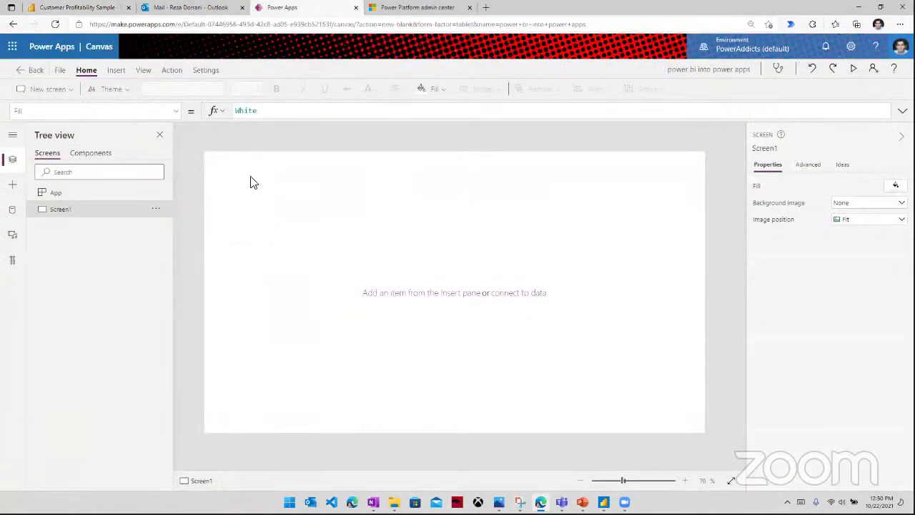
pyautogui.click(117, 70)
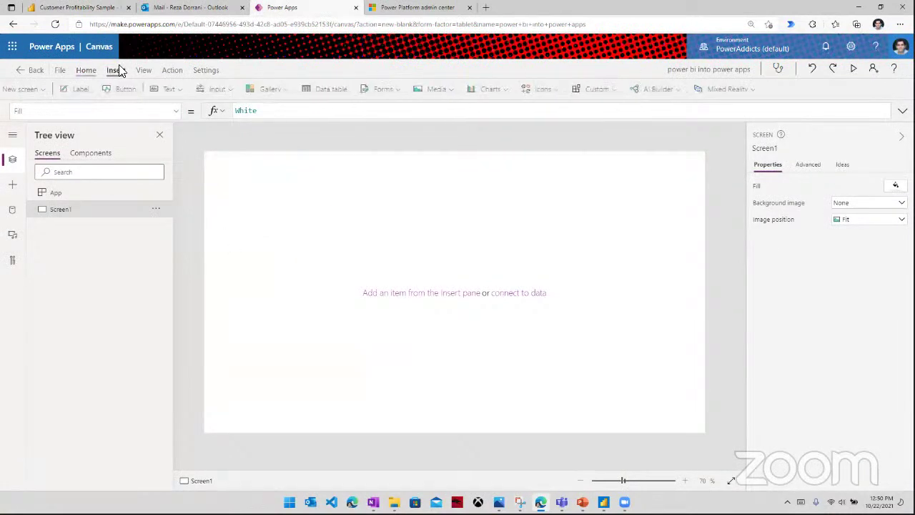
pyautogui.click(512, 91)
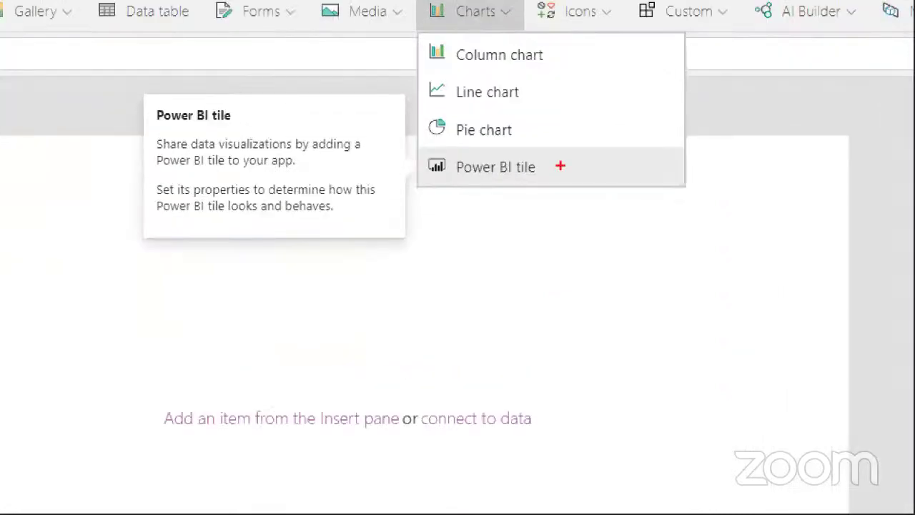
pyautogui.moveTo(492, 156); pyautogui.dragTo(554, 185)
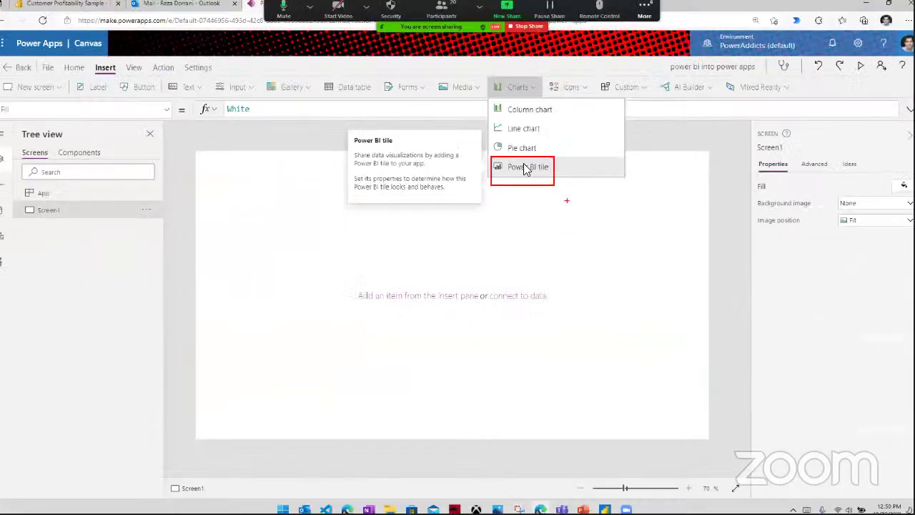
pyautogui.click(487, 161)
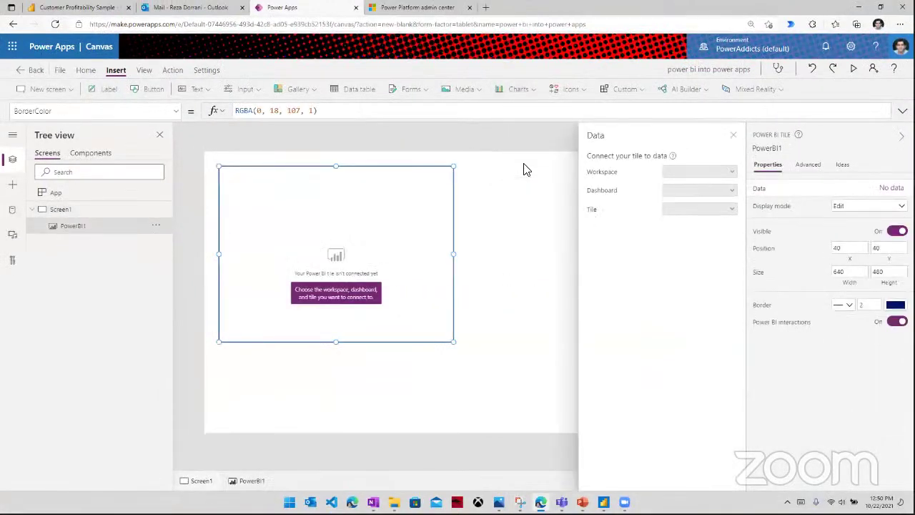
# - Connect the tile to My Workspace, Customer Profitability Sample, Gross Margin %, and enlarge it to about 768 by 728
pyautogui.click(670, 176)
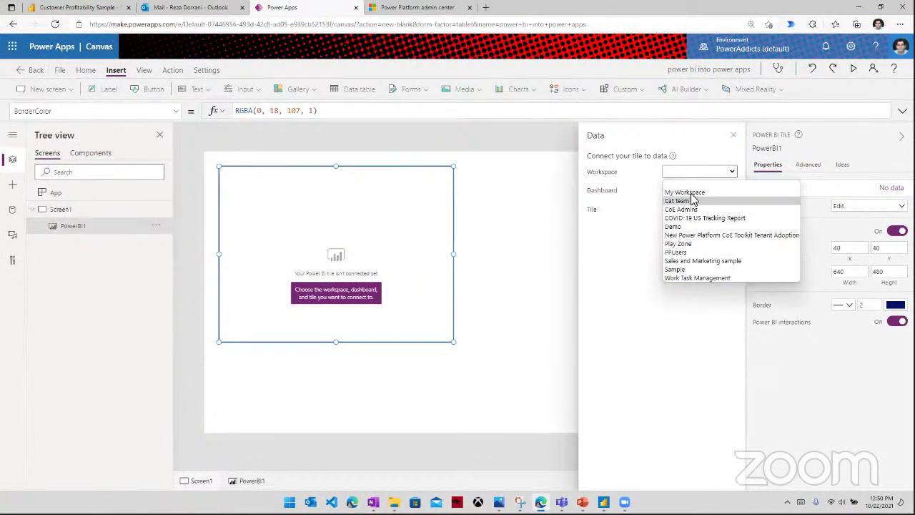
pyautogui.click(690, 193)
pyautogui.click(691, 194)
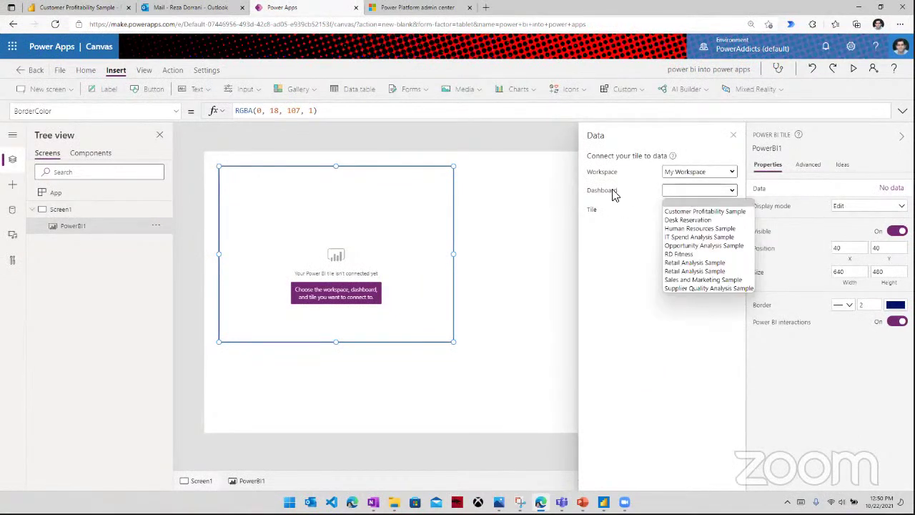
pyautogui.click(697, 212)
pyautogui.click(690, 211)
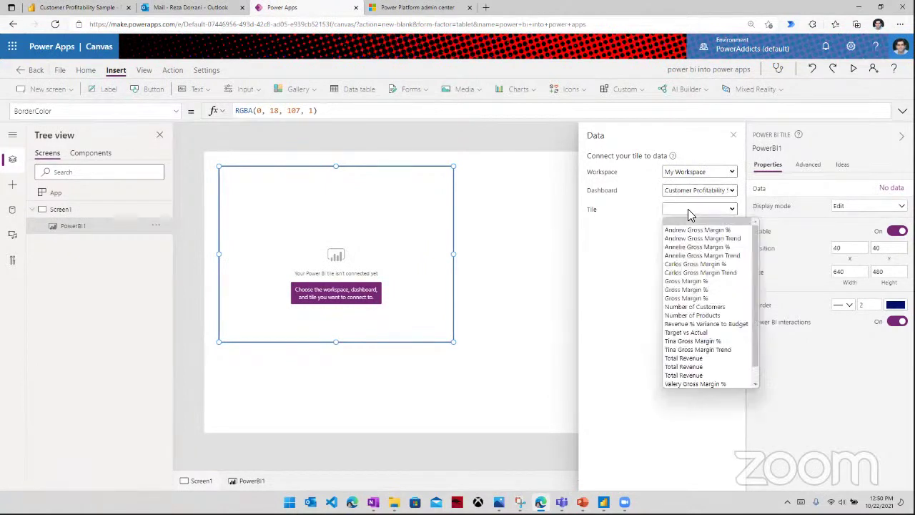
pyautogui.click(688, 290)
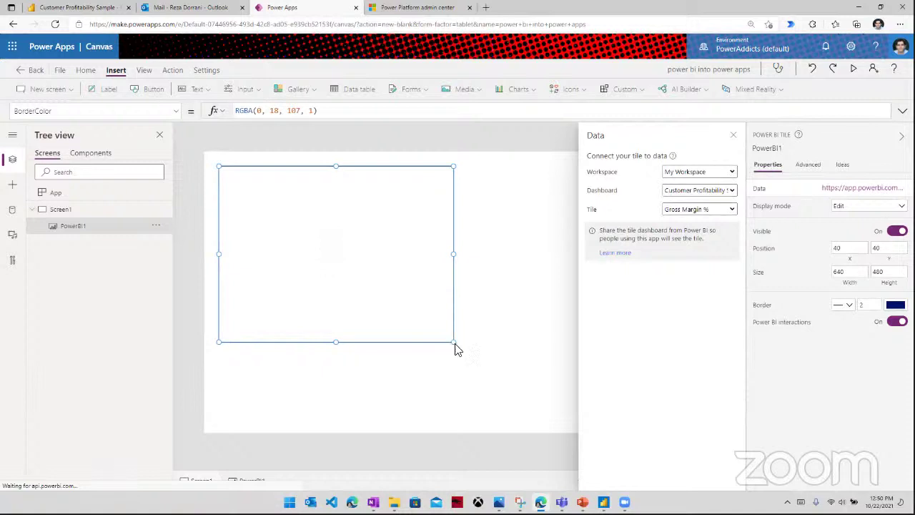
pyautogui.moveTo(455, 348); pyautogui.dragTo(499, 436)
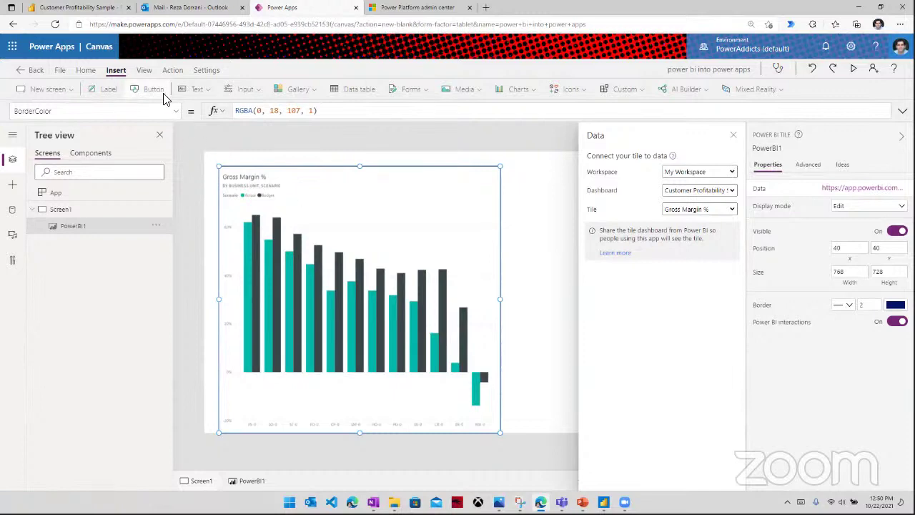
# - Switch to Power BI, open the Desk Reservation dashboard and check its file and sharing options
pyautogui.click(80, 8)
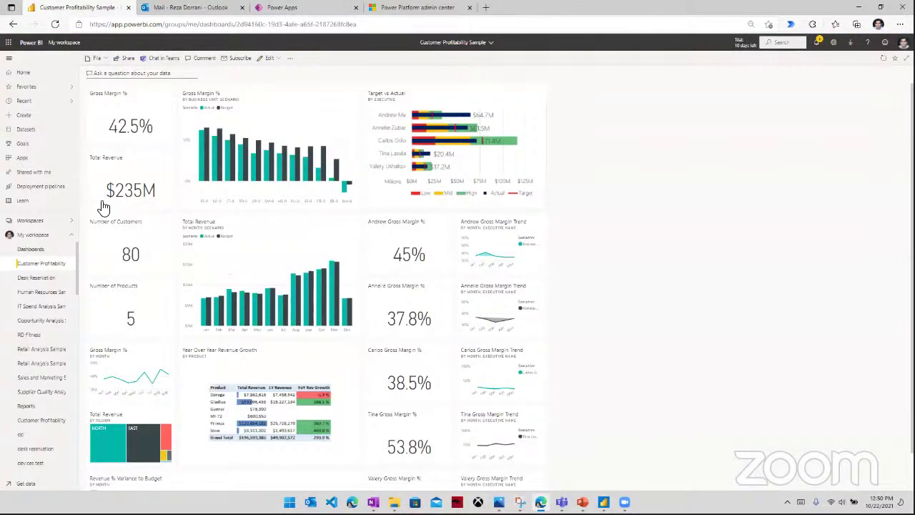
pyautogui.click(66, 278)
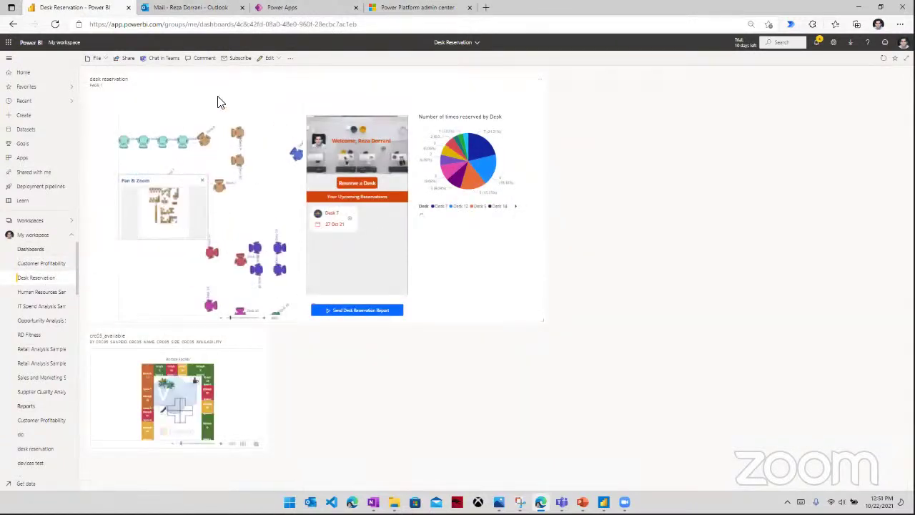
pyautogui.click(98, 58)
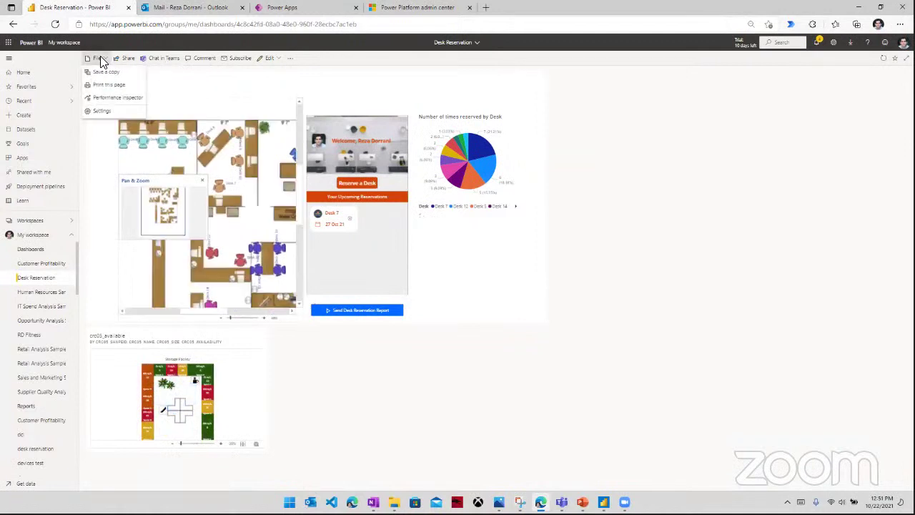
pyautogui.click(125, 60)
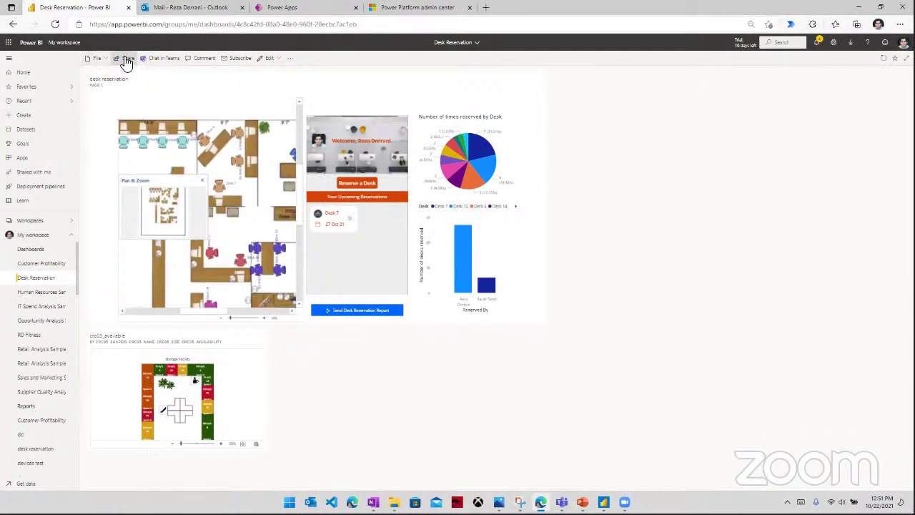
pyautogui.click(131, 64)
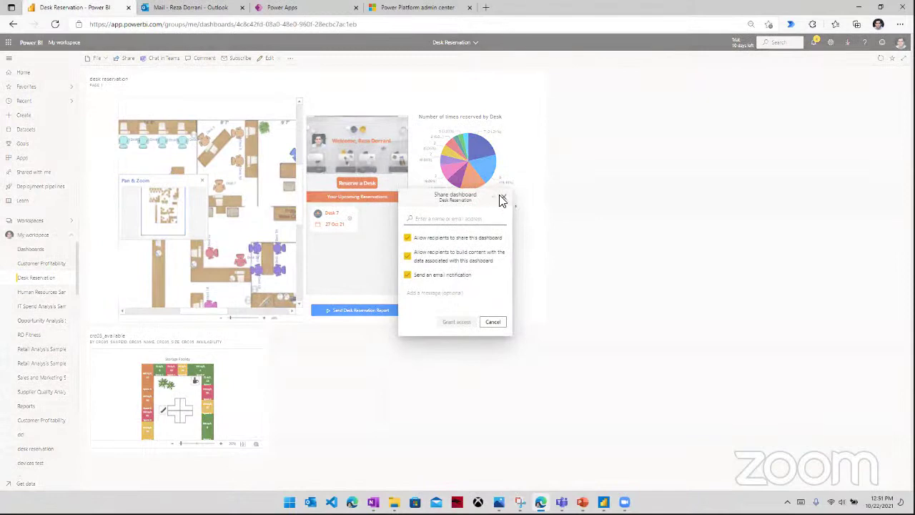
pyautogui.click(504, 204)
# - Enlarge the page and examine the Desk Reservation dashboard's editing options
pyautogui.hotkey('ctrl', '+')
pyautogui.hotkey('ctrl', '+')
pyautogui.hotkey('ctrl', '+')
pyautogui.hotkey('ctrl', '+')
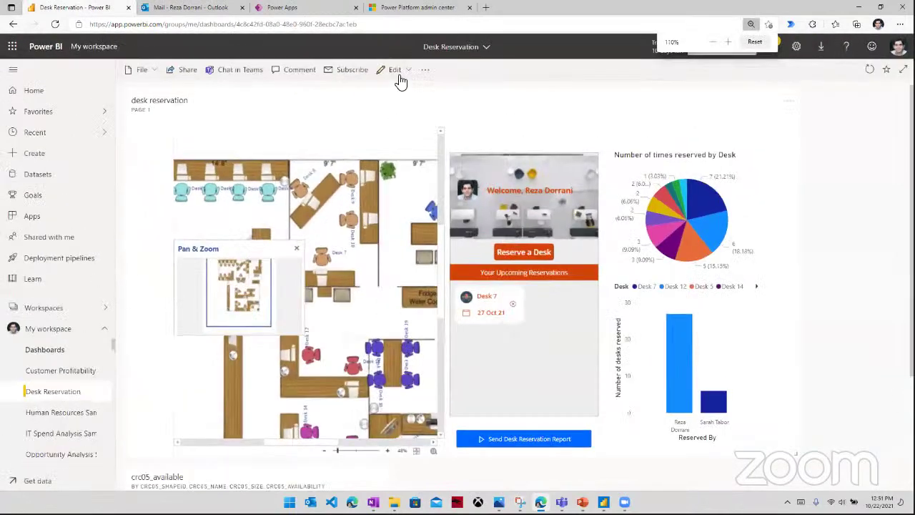
pyautogui.click(393, 71)
pyautogui.click(408, 71)
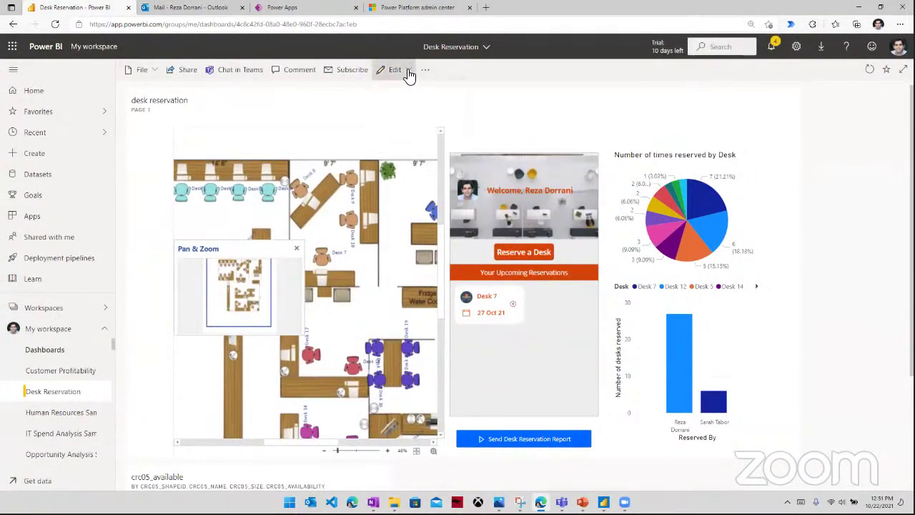
pyautogui.click(408, 73)
pyautogui.click(384, 70)
pyautogui.click(386, 70)
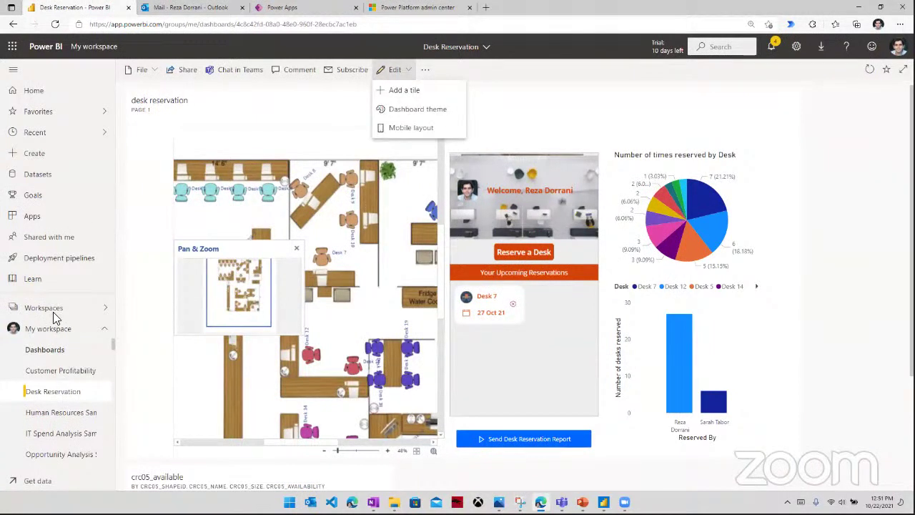
# - Open the Work Task Management workspace and look through its contents
pyautogui.click(106, 312)
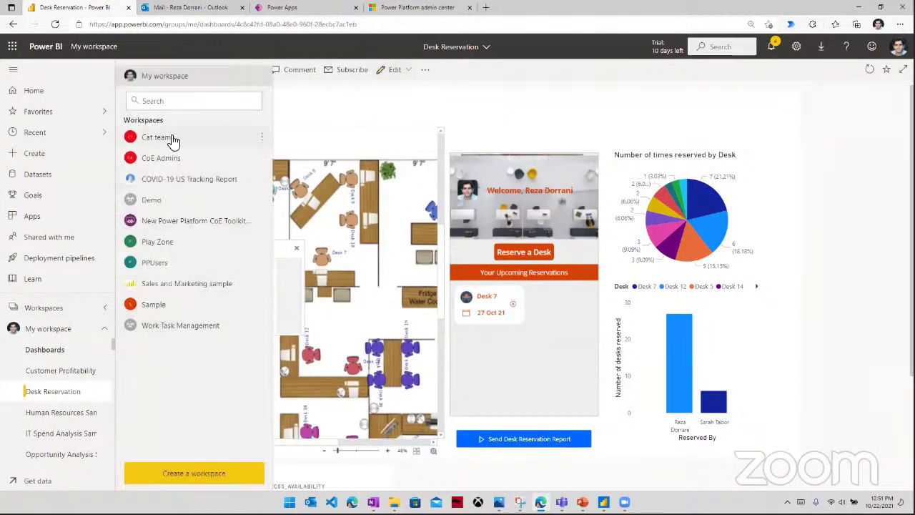
pyautogui.click(187, 326)
pyautogui.click(83, 313)
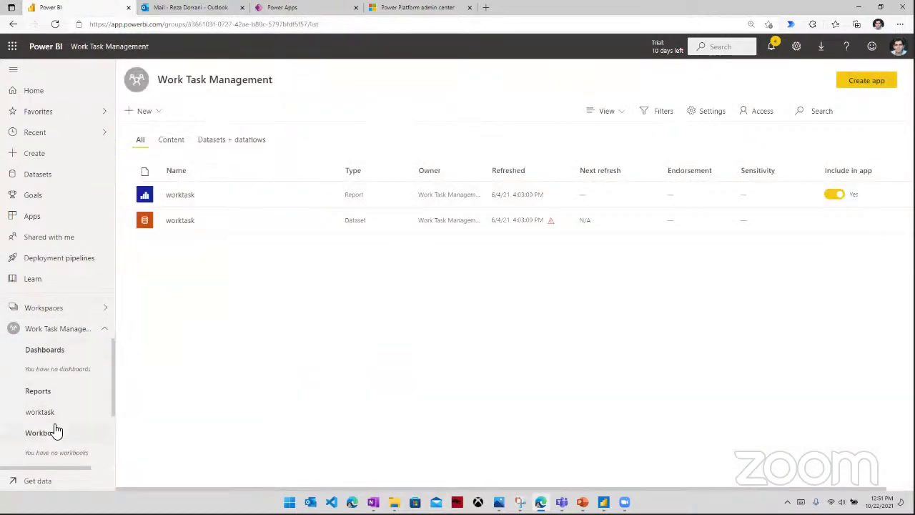
pyautogui.scroll(-1, 56, 422)
# - Open the desk reservation report from the recent items on the Power BI home page
pyautogui.click(35, 91)
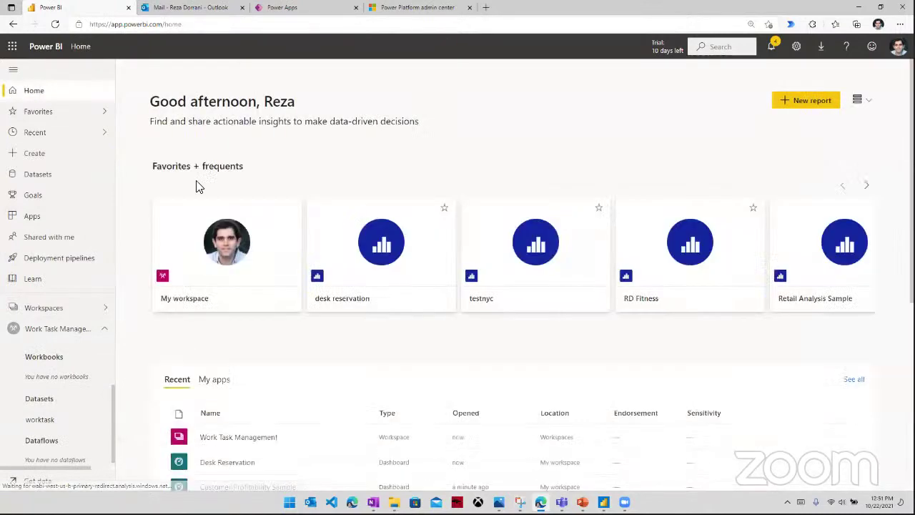
pyautogui.scroll(-4, 256, 310)
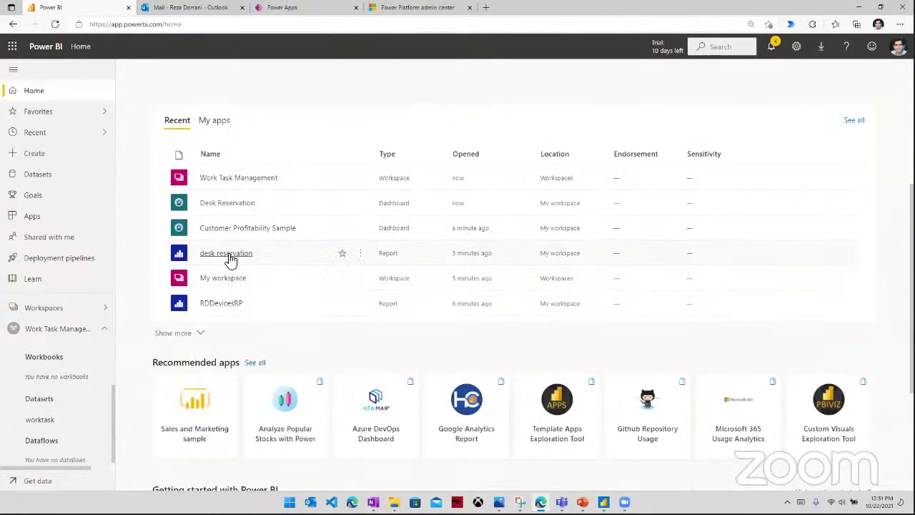
pyautogui.click(230, 254)
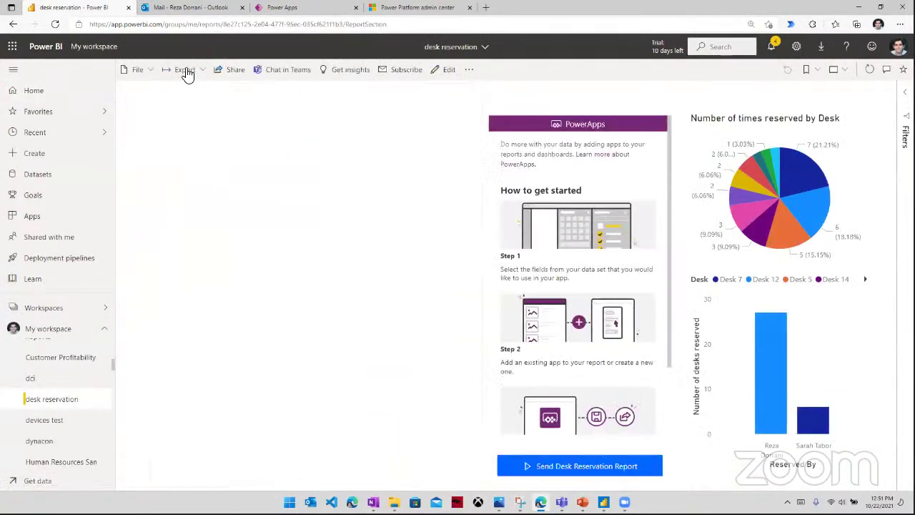
# - Generate the desk reservation report's secure embed code for a website or portal and copy the full embed link
pyautogui.click(183, 69)
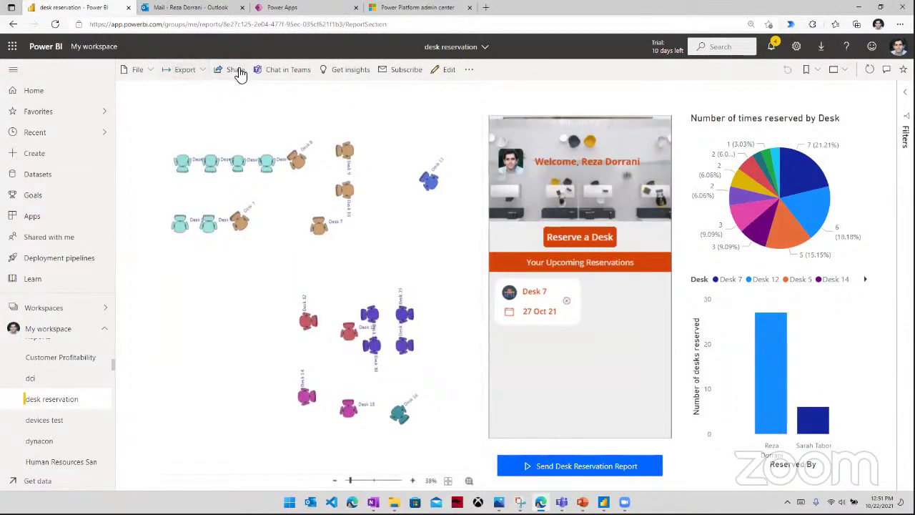
pyautogui.click(137, 74)
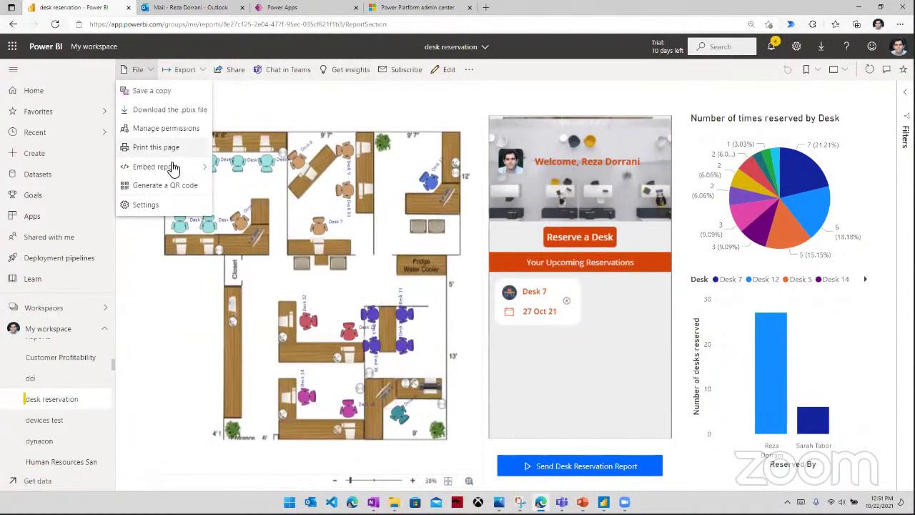
pyautogui.moveTo(179, 175)
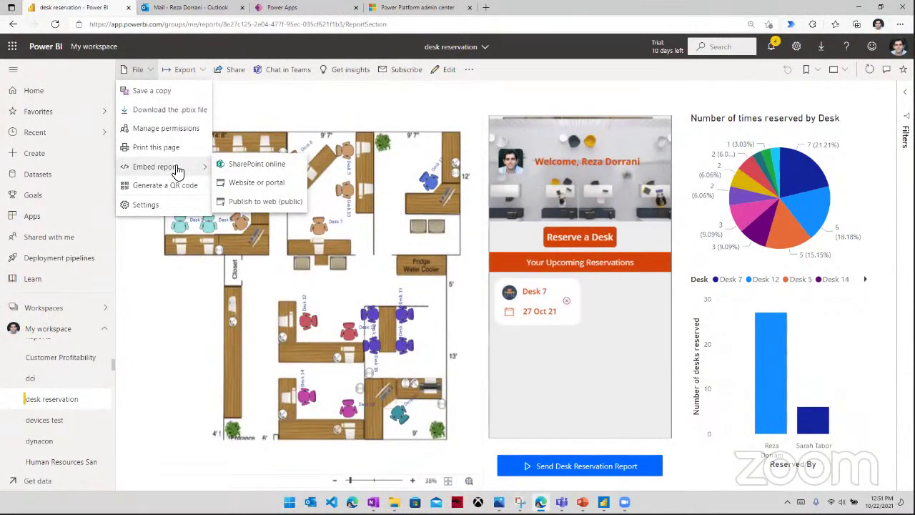
pyautogui.click(259, 182)
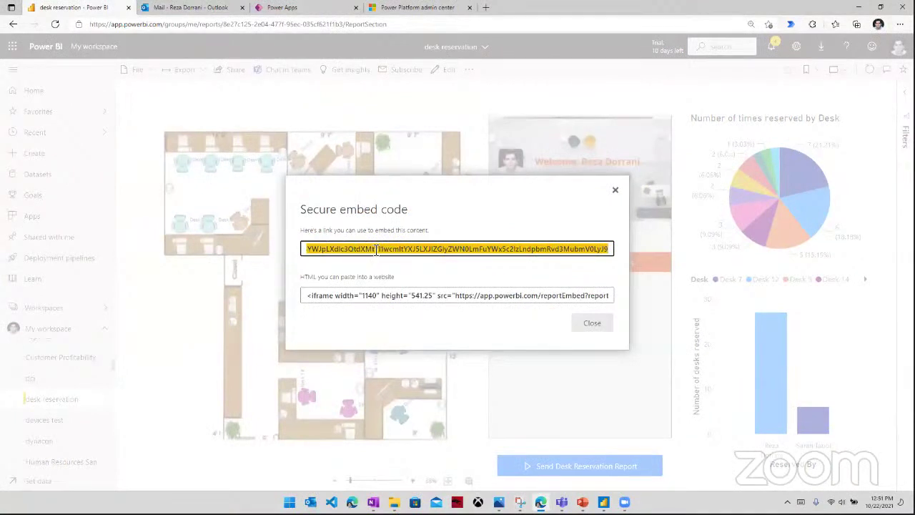
pyautogui.click(376, 250)
pyautogui.hotkey('ctrl', 'a')
pyautogui.doubleClick(362, 250)
pyautogui.click(344, 251)
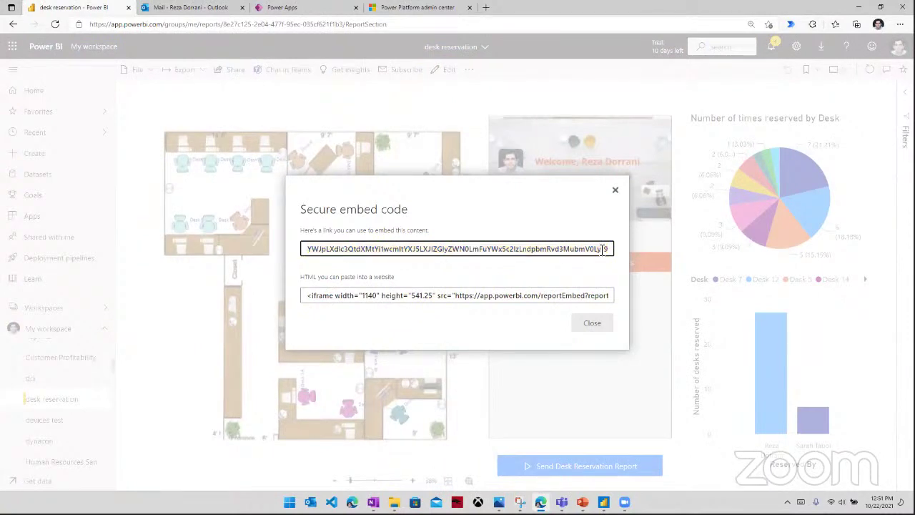
pyautogui.doubleClick(465, 250)
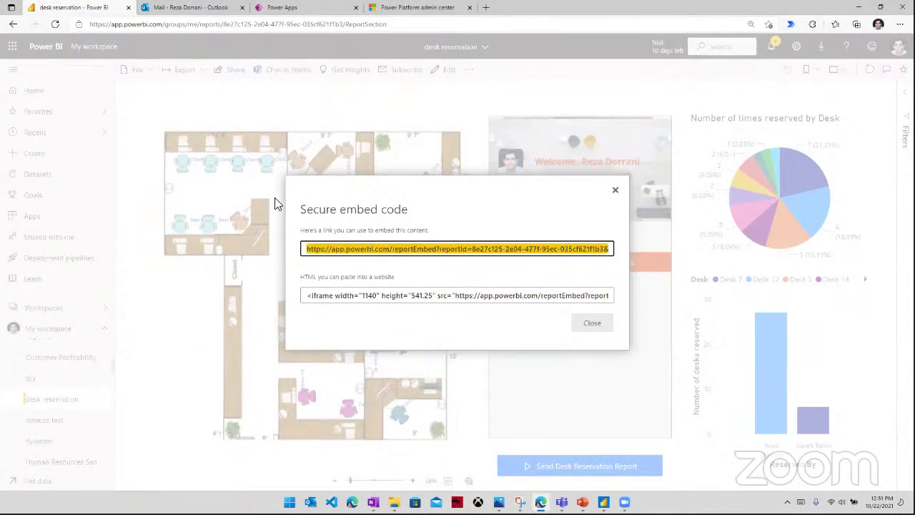
# - Switch to Power Apps and replace the Power BI tile's TileUrl with the copied report embed link in double quotes
pyautogui.click(281, 8)
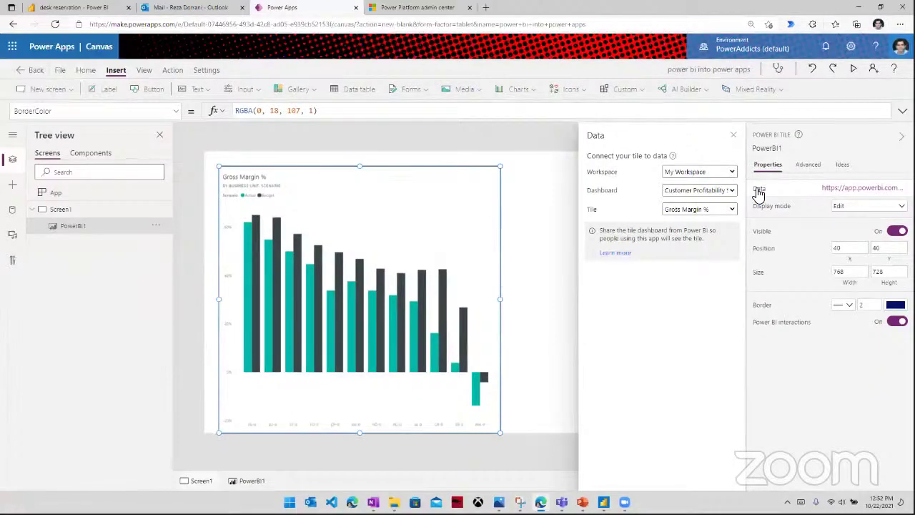
pyautogui.click(759, 190)
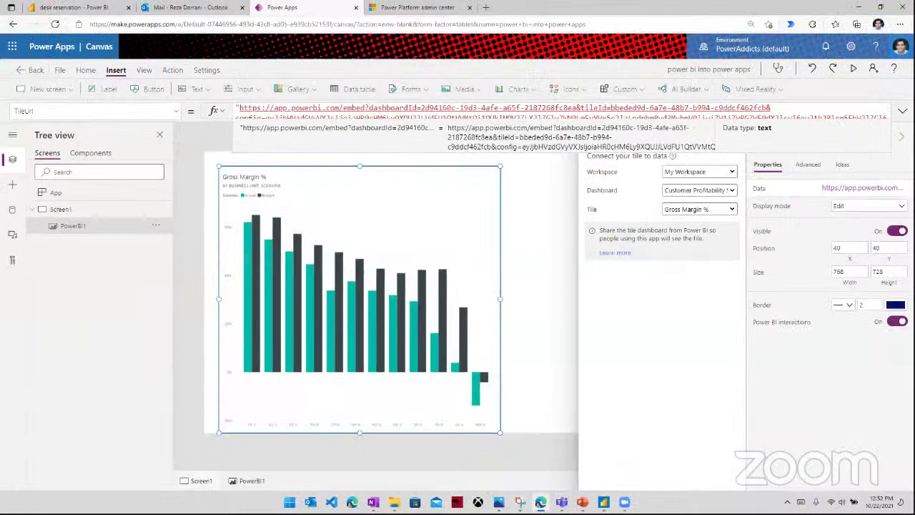
pyautogui.click(554, 149)
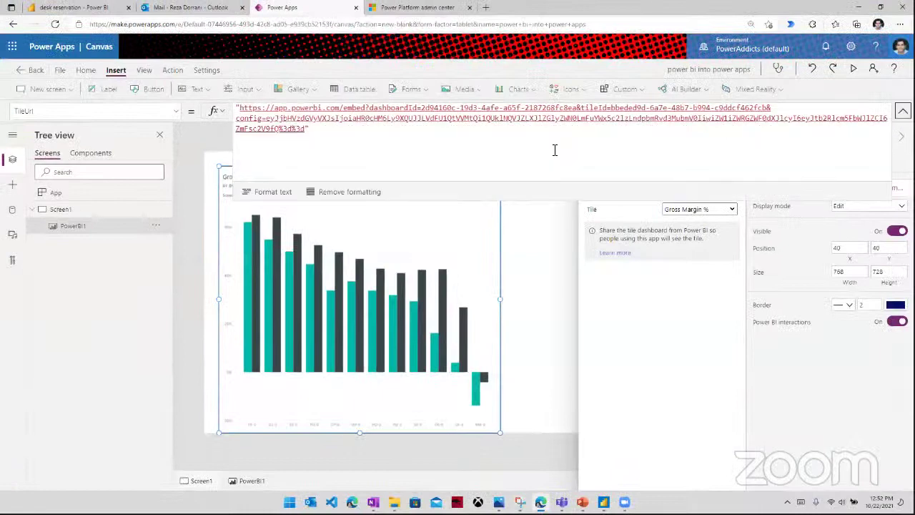
pyautogui.hotkey('ctrl', 'a')
pyautogui.hotkey('ctrl', 'v')
pyautogui.write('"')
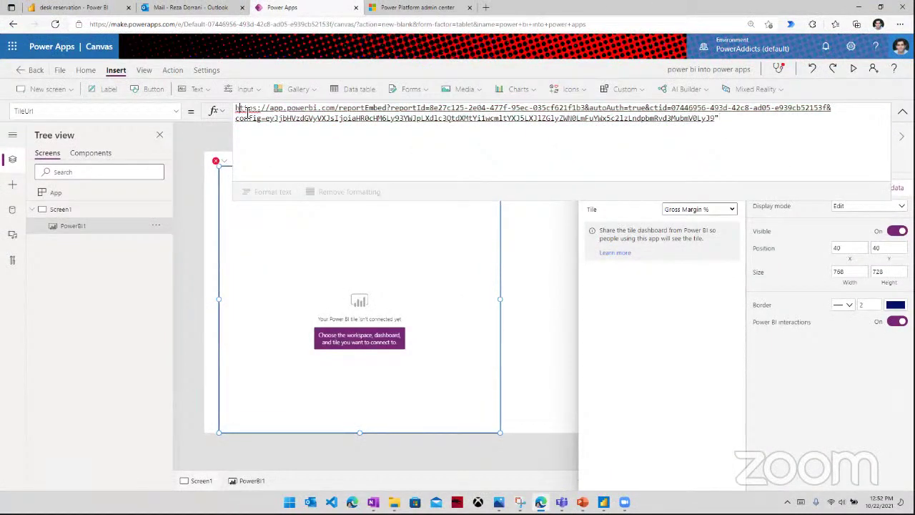
pyautogui.write('"')
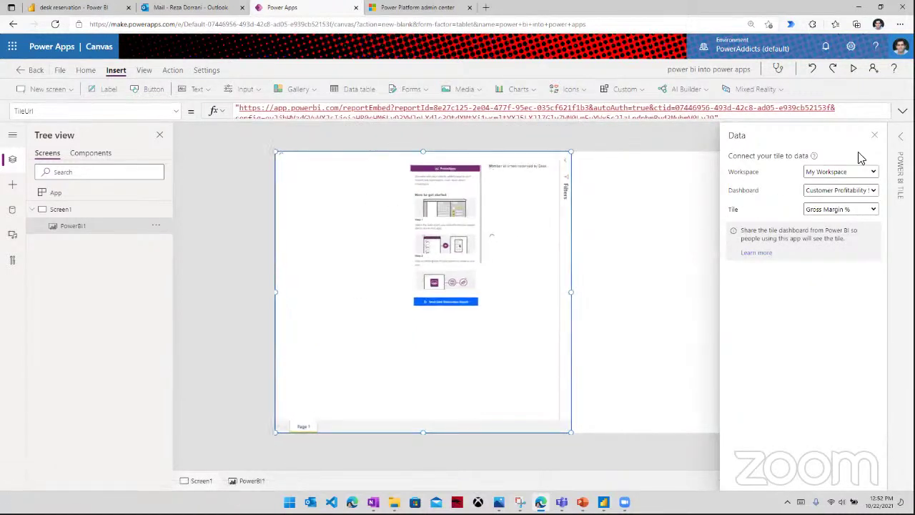
# - Widen the Power BI tile to fill the canvas width, then preview the app with the embedded report and end the preview
pyautogui.click(875, 135)
pyautogui.moveTo(570, 292); pyautogui.dragTo(775, 290)
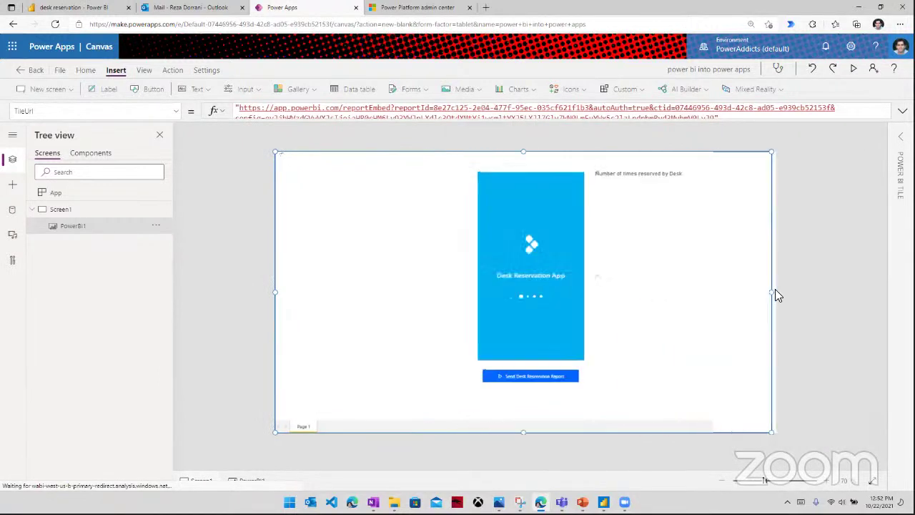
pyautogui.click(851, 70)
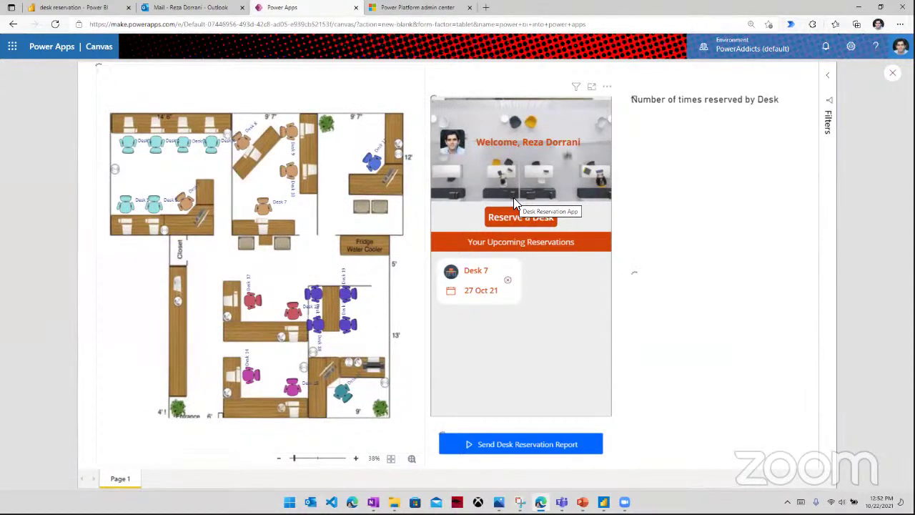
pyautogui.click(891, 74)
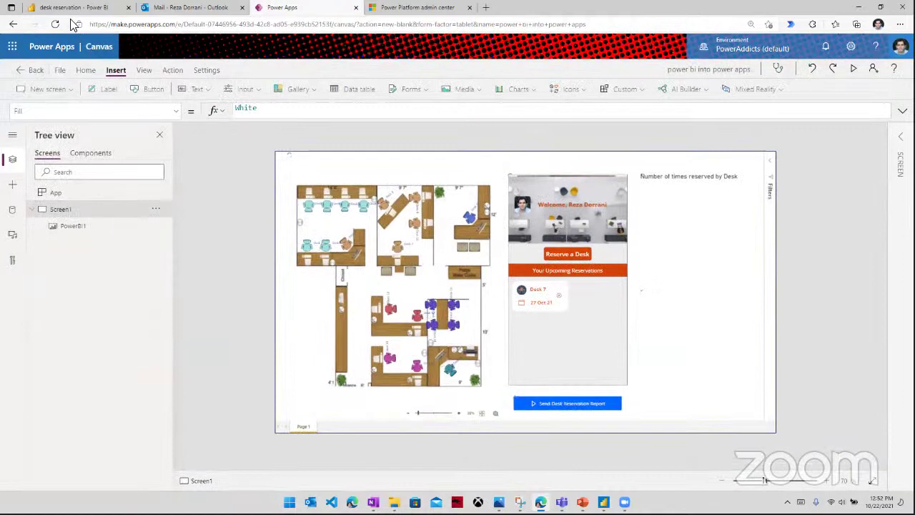
# - Leave the unsaved app for make.powerapps.com and open the list of apps
pyautogui.click(141, 28)
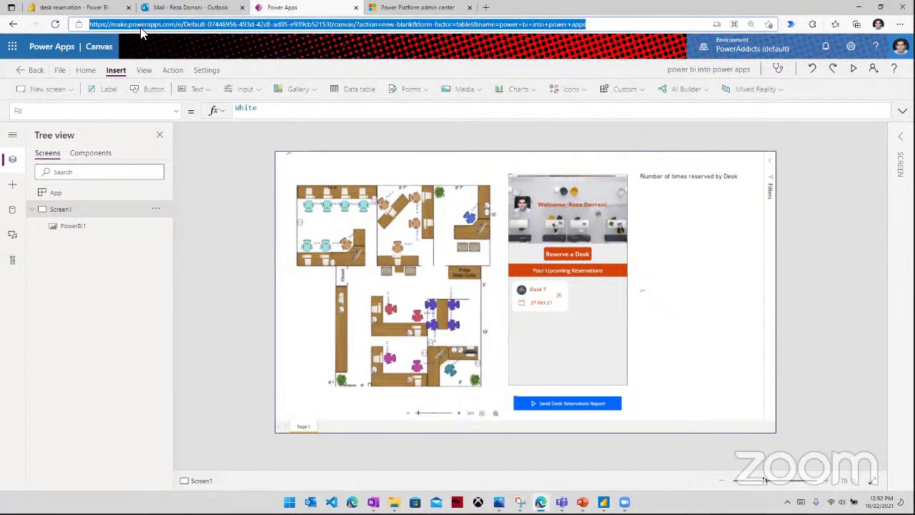
pyautogui.write('m')
pyautogui.press('Return')
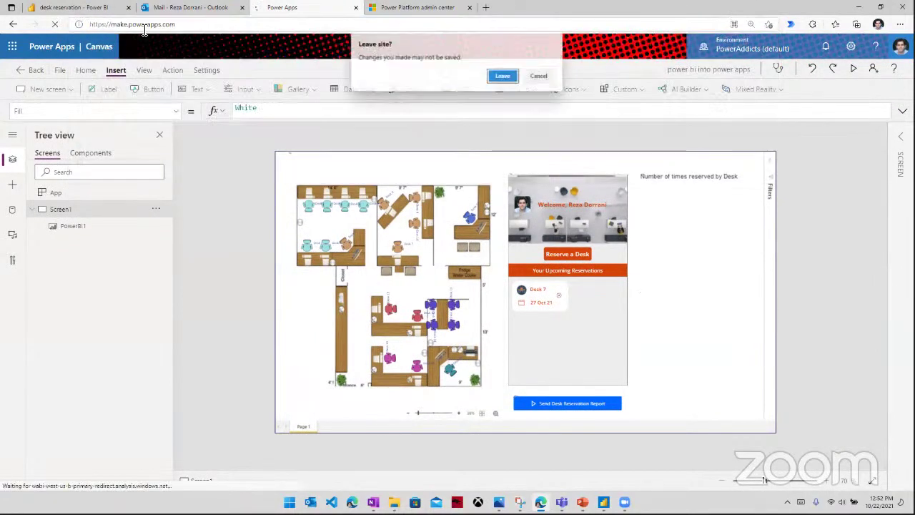
pyautogui.click(505, 77)
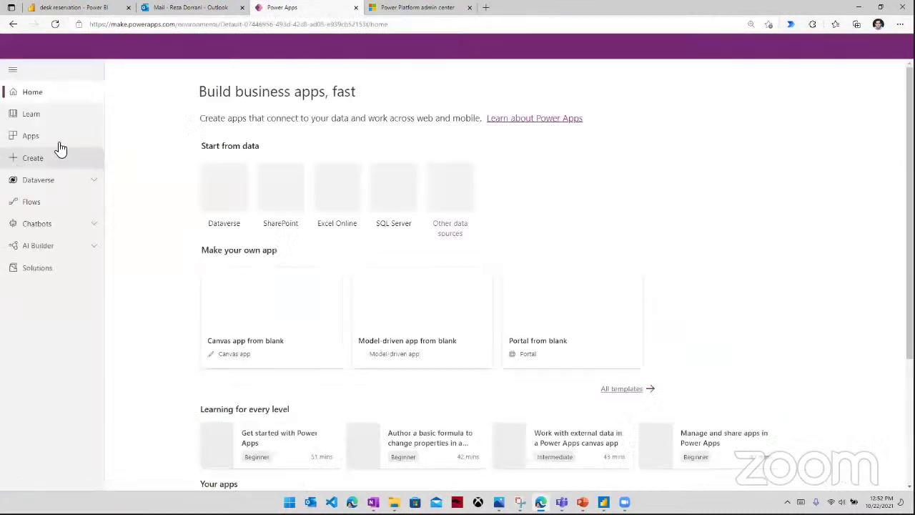
pyautogui.click(74, 137)
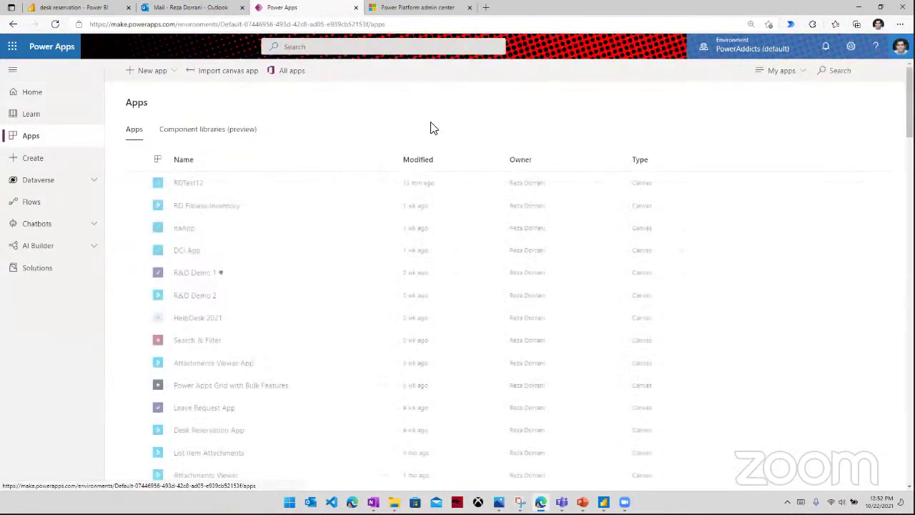
# - Find the RD Fitness Inventory app in the list, open it for editing and skip the welcome message
pyautogui.scroll(-2, 304, 277)
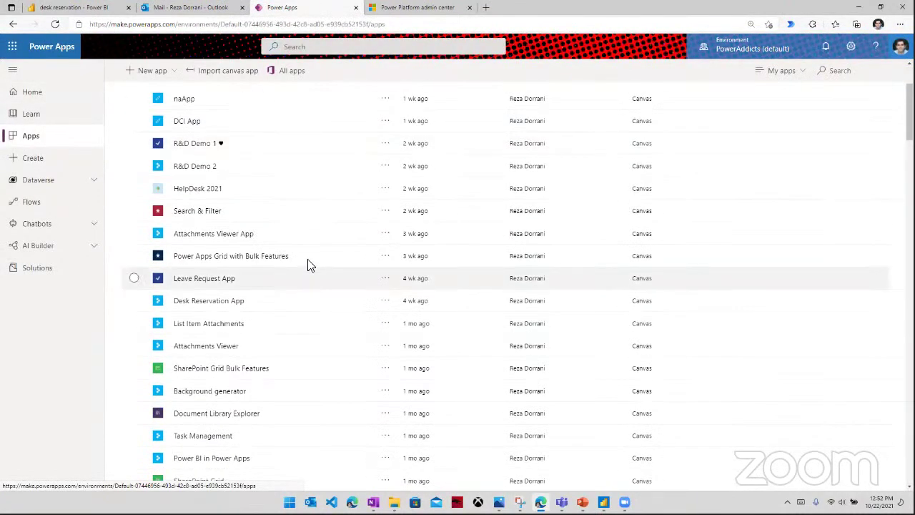
pyautogui.scroll(-2, 307, 264)
pyautogui.scroll(2, 310, 264)
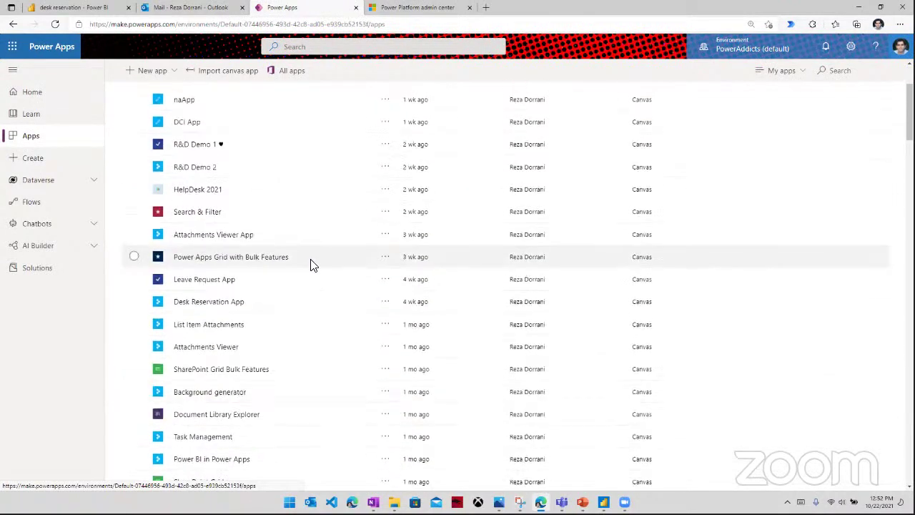
pyautogui.scroll(2, 308, 279)
pyautogui.scroll(-1, 301, 293)
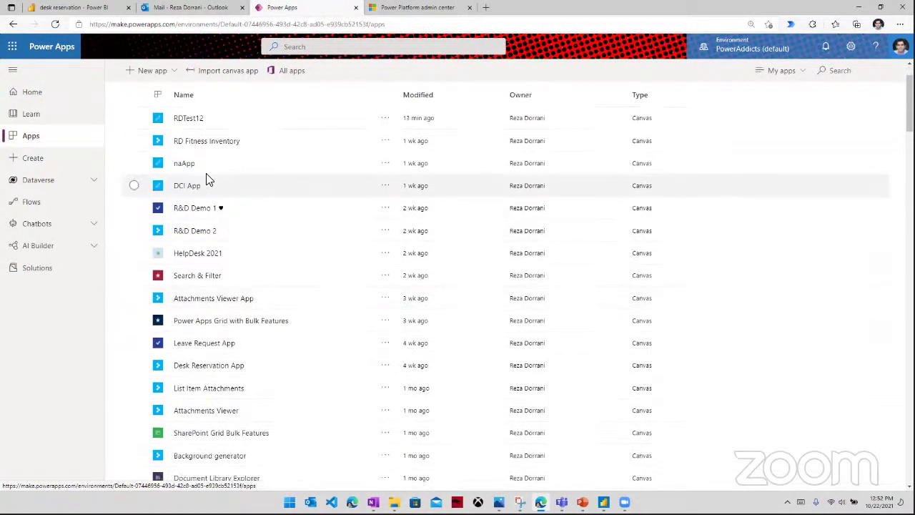
pyautogui.click(388, 147)
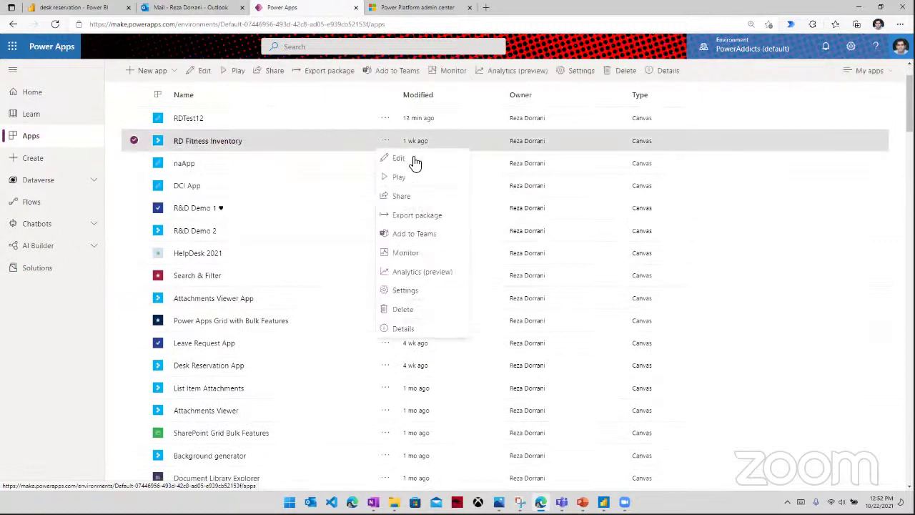
pyautogui.click(412, 160)
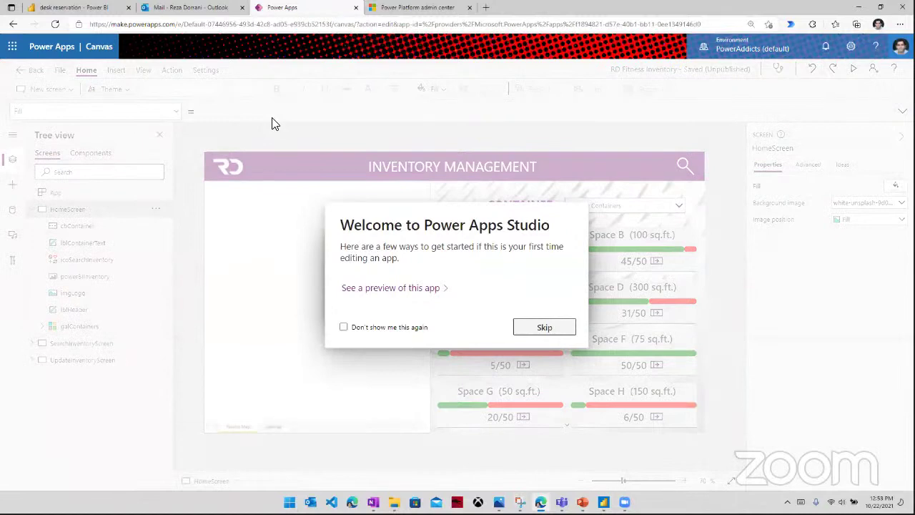
pyautogui.click(557, 330)
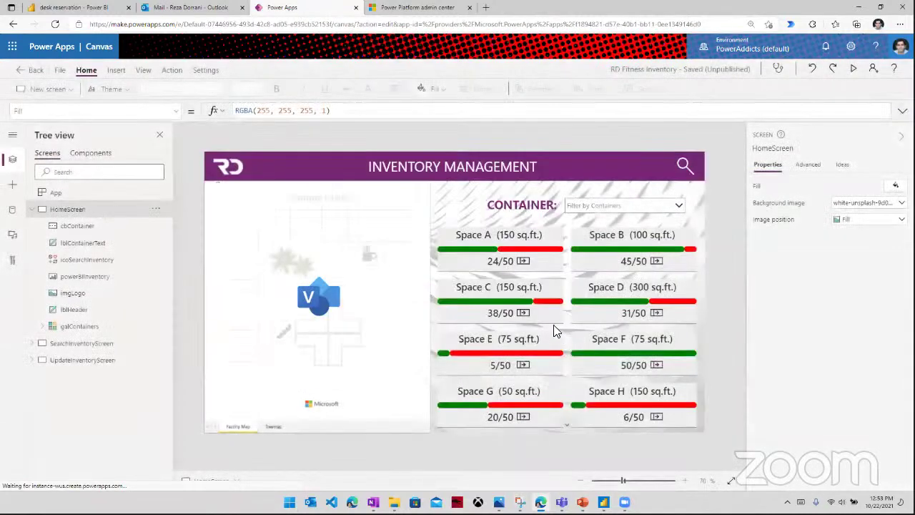
# - Preview the inventory app and filter the containers to Space A, Space C, Space D, Space G and Space H
pyautogui.click(853, 69)
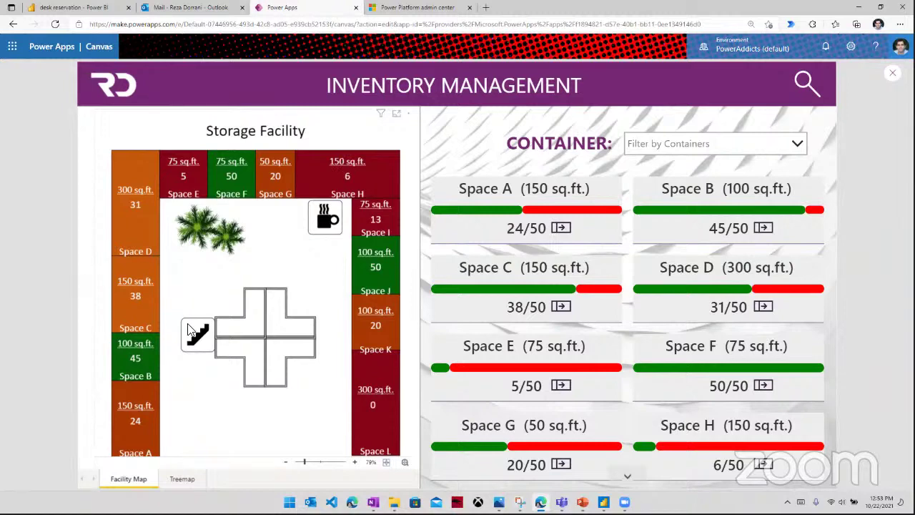
pyautogui.moveTo(311, 462); pyautogui.dragTo(306, 463)
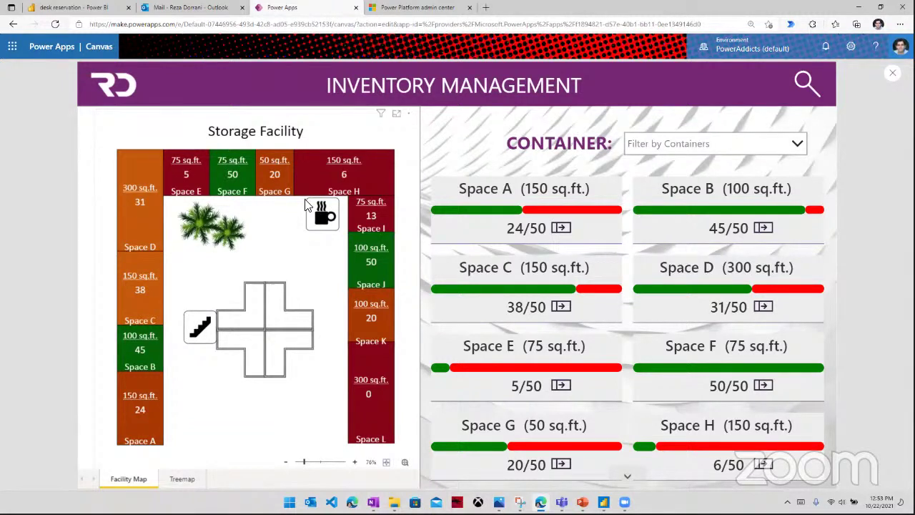
pyautogui.click(658, 147)
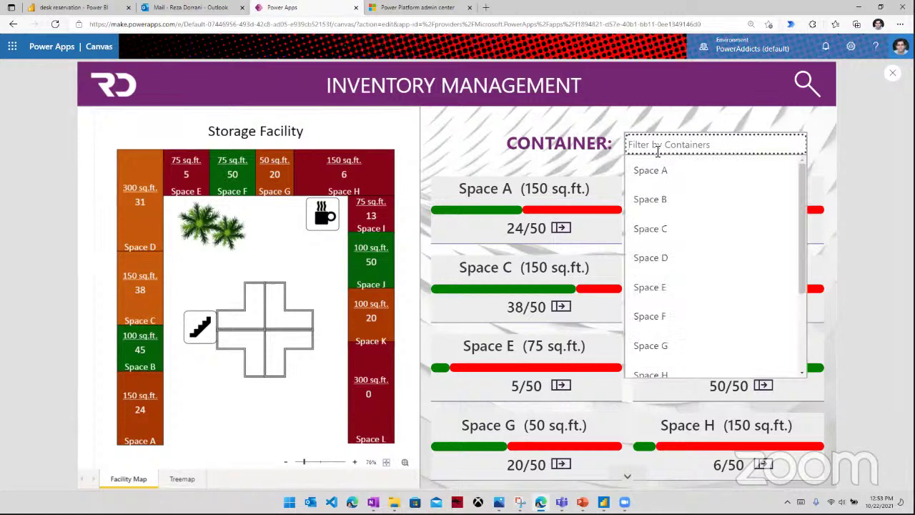
pyautogui.click(670, 176)
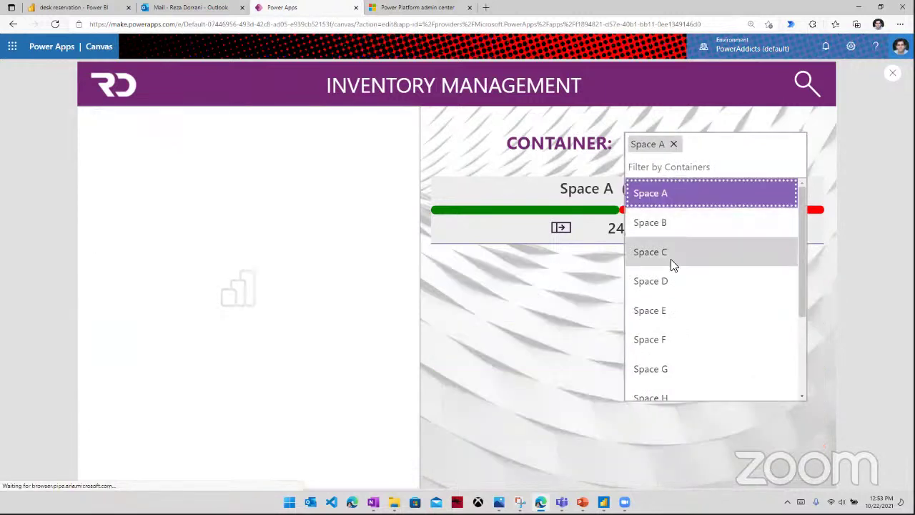
pyautogui.click(672, 262)
pyautogui.click(672, 282)
pyautogui.scroll(-2, 672, 344)
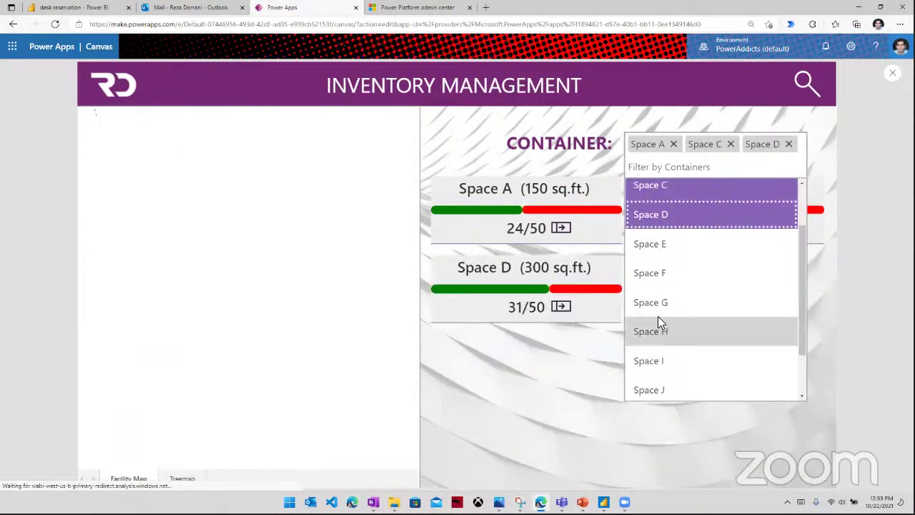
pyautogui.click(665, 309)
pyautogui.click(669, 349)
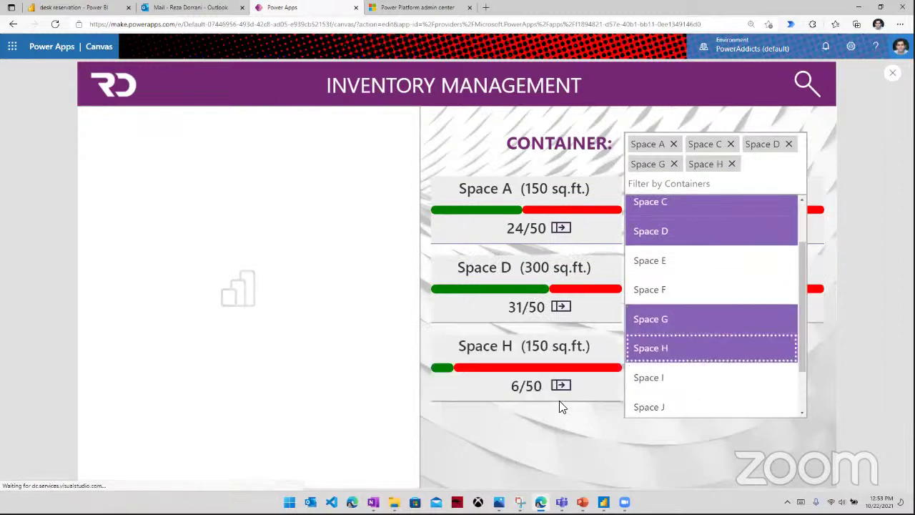
pyautogui.click(491, 163)
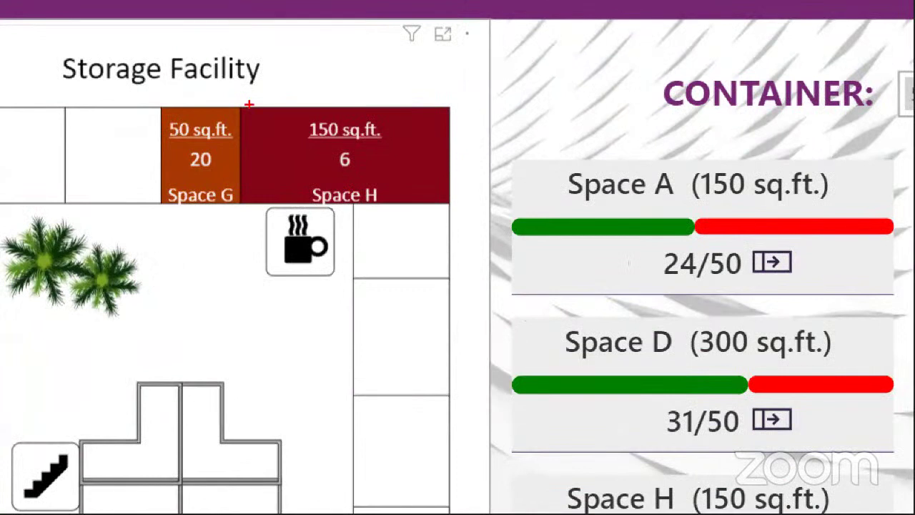
pyautogui.moveTo(155, 94)
pyautogui.mouseDown()
pyautogui.moveTo(268, 200)
pyautogui.moveTo(484, 227)
pyautogui.mouseUp()
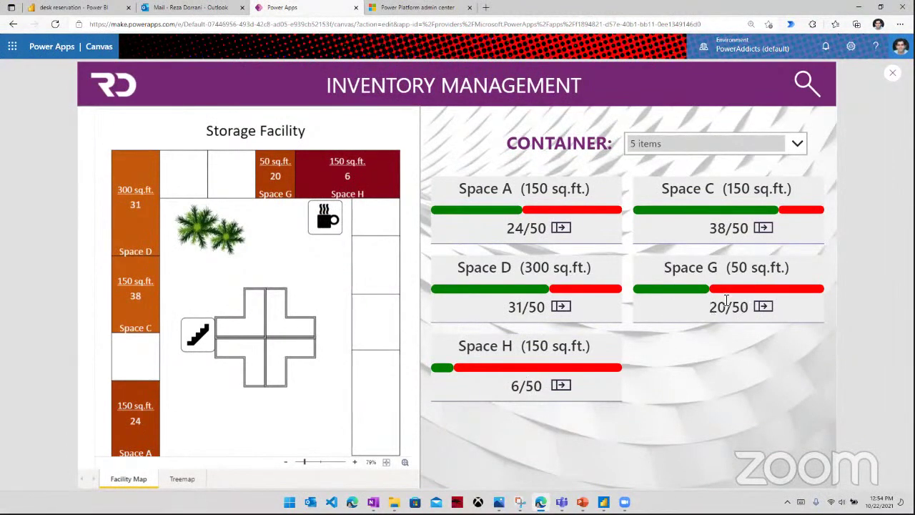
# - Open the Space G inventory, set the Olympic Barbell Dumbbell Weight Set count to 0 and submit the change
pyautogui.click(703, 268)
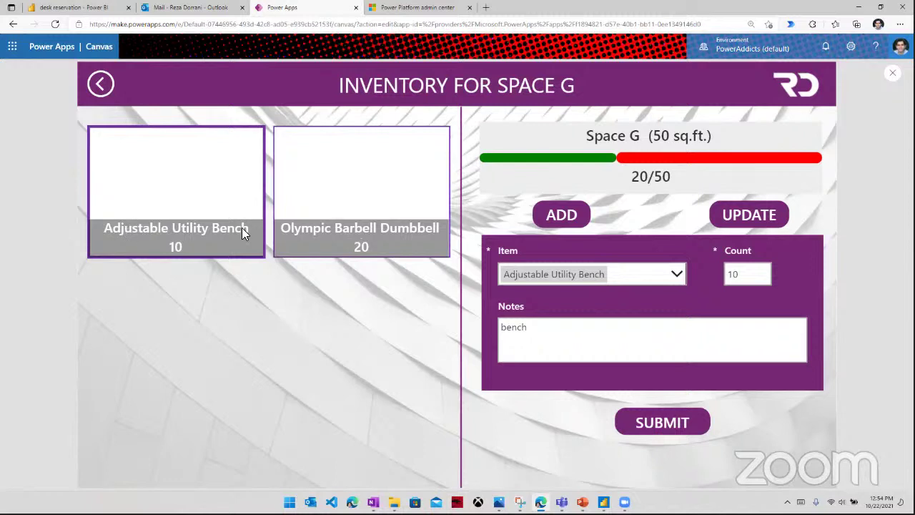
pyautogui.click(345, 229)
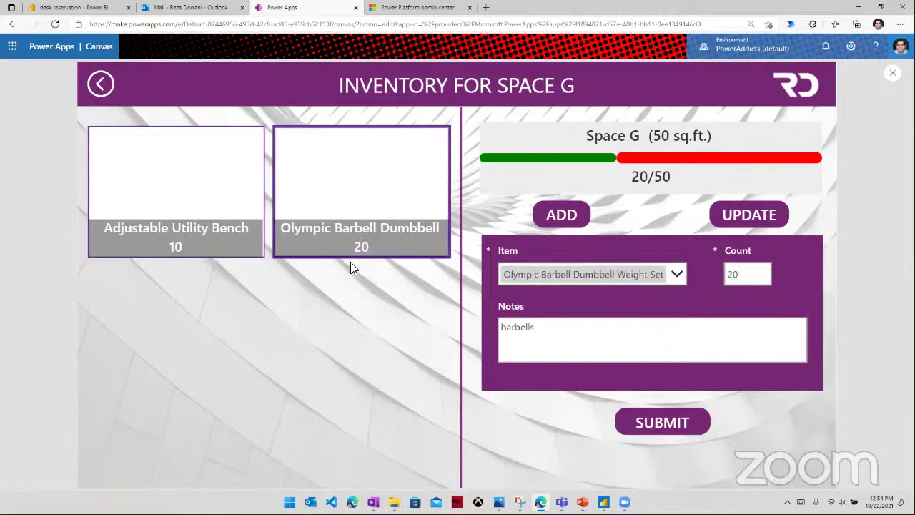
pyautogui.moveTo(748, 272); pyautogui.dragTo(677, 275)
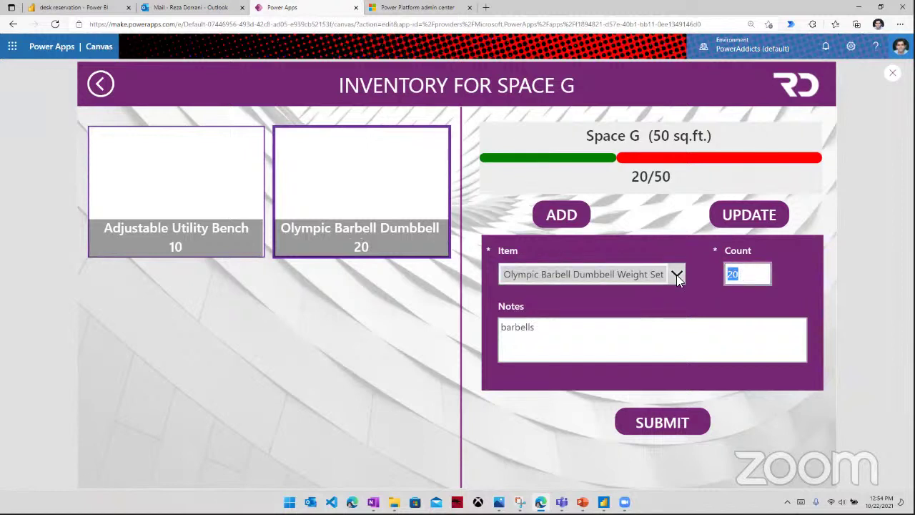
pyautogui.write('0')
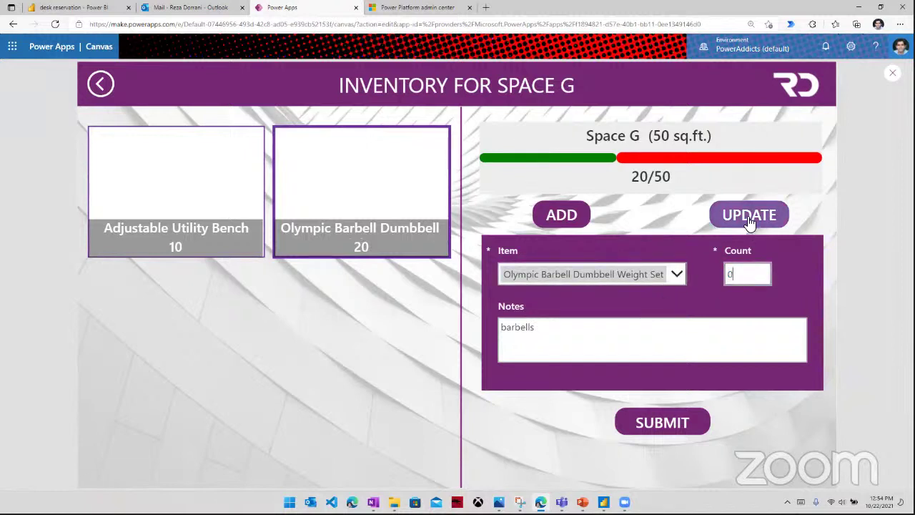
pyautogui.click(681, 416)
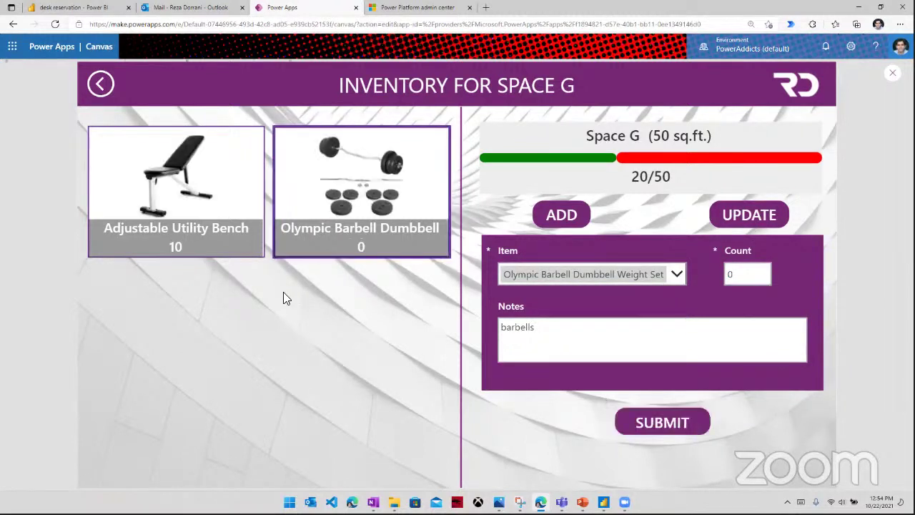
# - Set the Adjustable Utility Bench count in Space G to 0 and submit the change
pyautogui.click(231, 222)
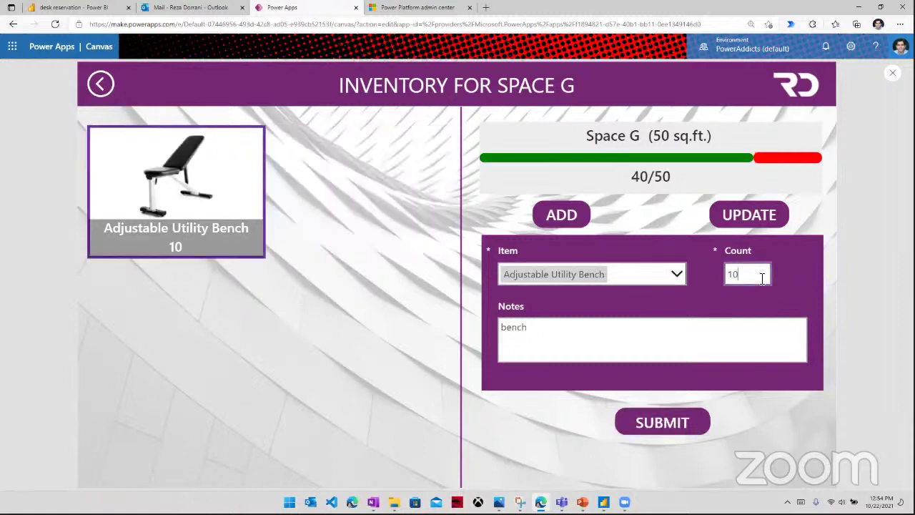
pyautogui.moveTo(748, 273); pyautogui.dragTo(654, 277)
pyautogui.write('0')
pyautogui.click(682, 427)
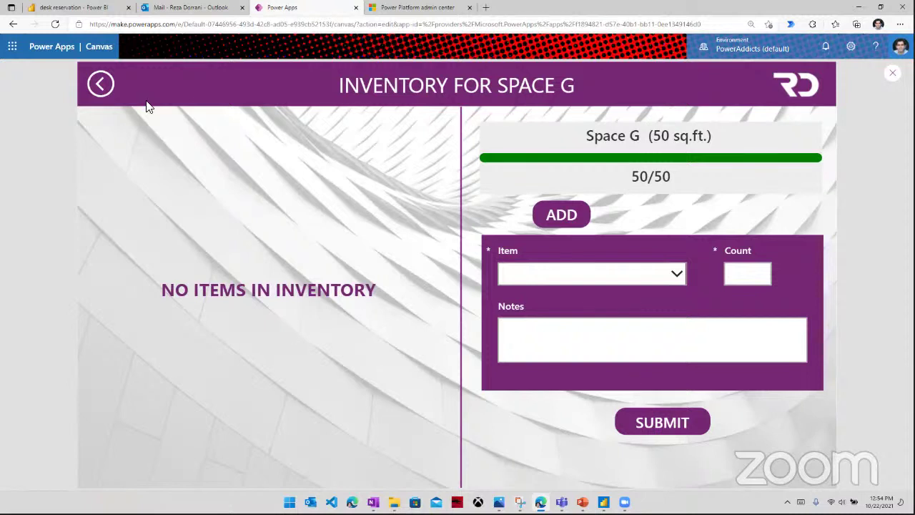
# - Return to the inventory overview, check Space G on the embedded facility map and end the preview
pyautogui.click(106, 97)
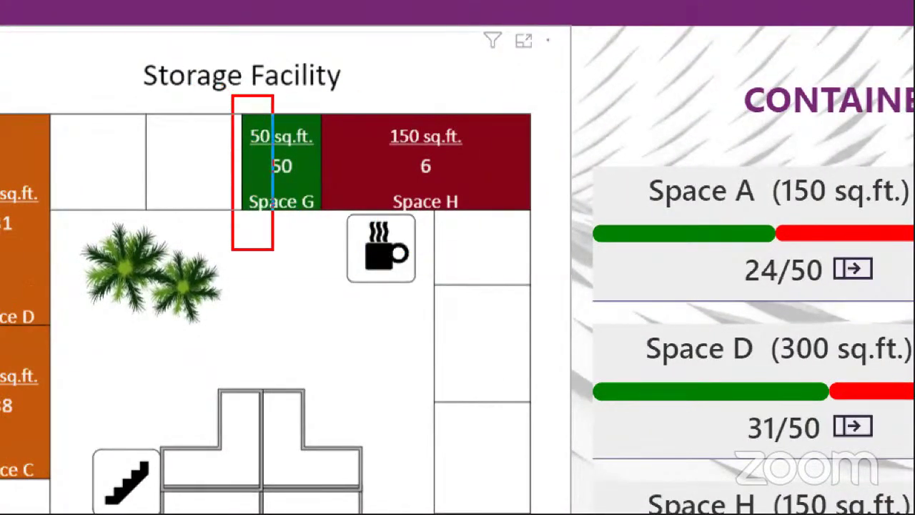
pyautogui.moveTo(335, 255); pyautogui.dragTo(337, 254)
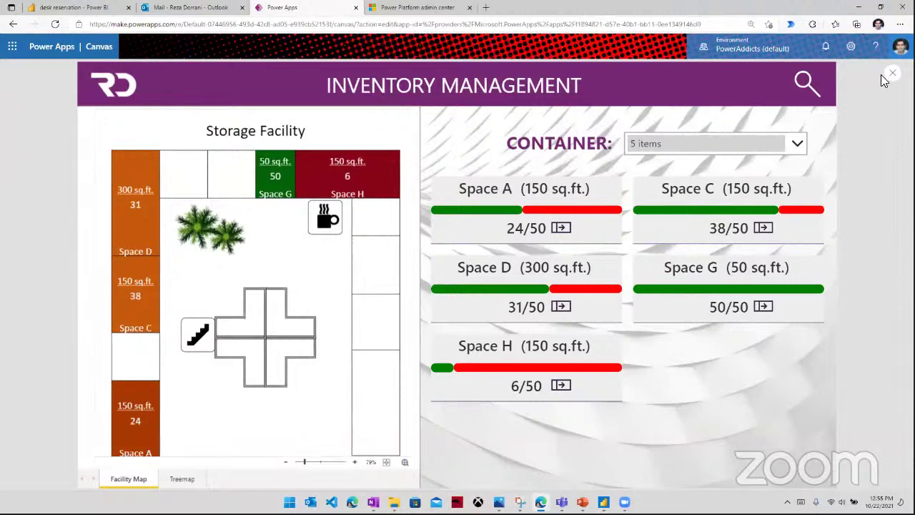
pyautogui.press('Escape')
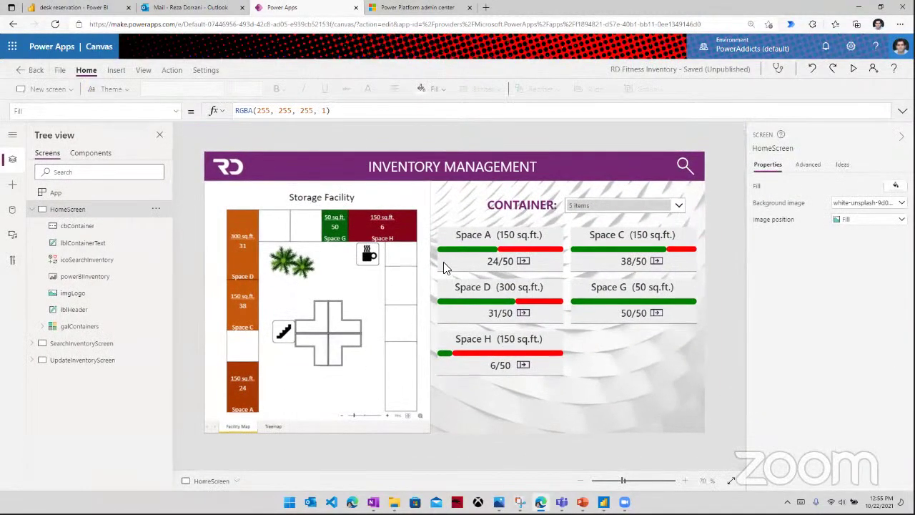
# - Select the powerBIInventory tile on HomeScreen and expand its TileUrl formula to full view
pyautogui.click(343, 318)
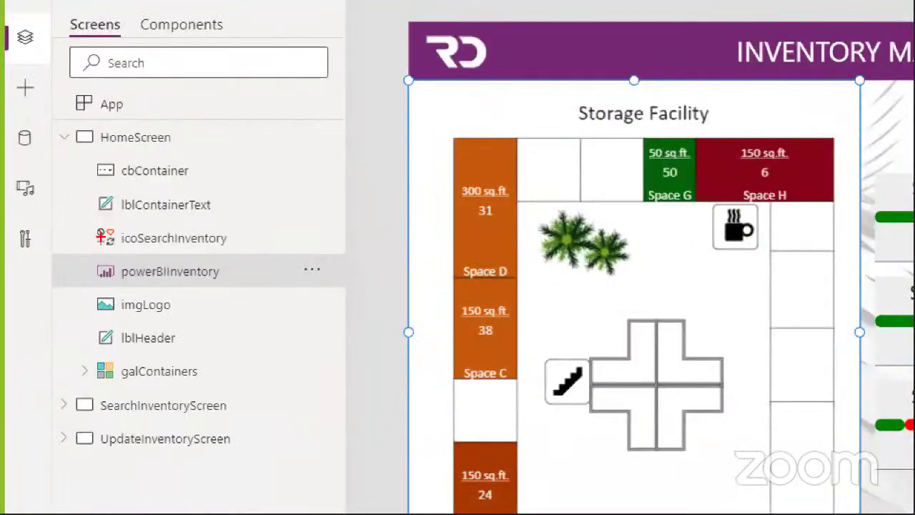
pyautogui.moveTo(40, 271); pyautogui.dragTo(129, 294)
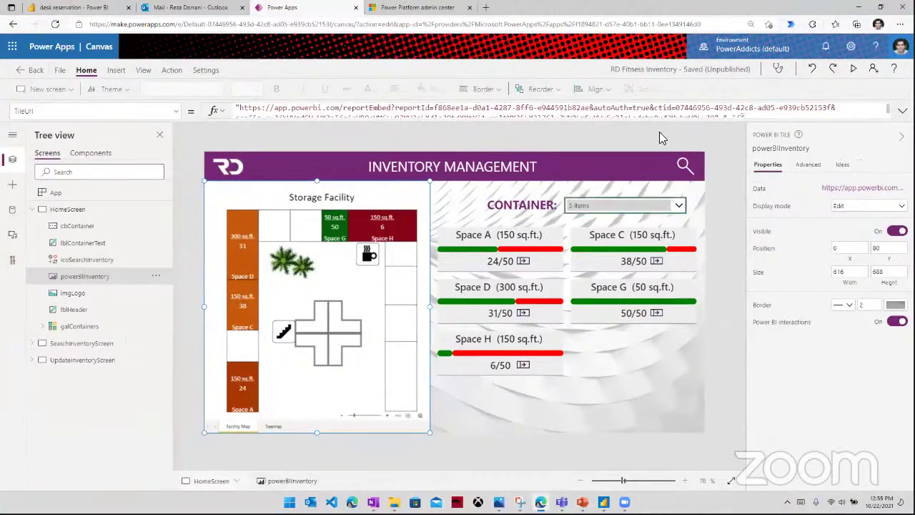
pyautogui.click(903, 110)
pyautogui.click(629, 146)
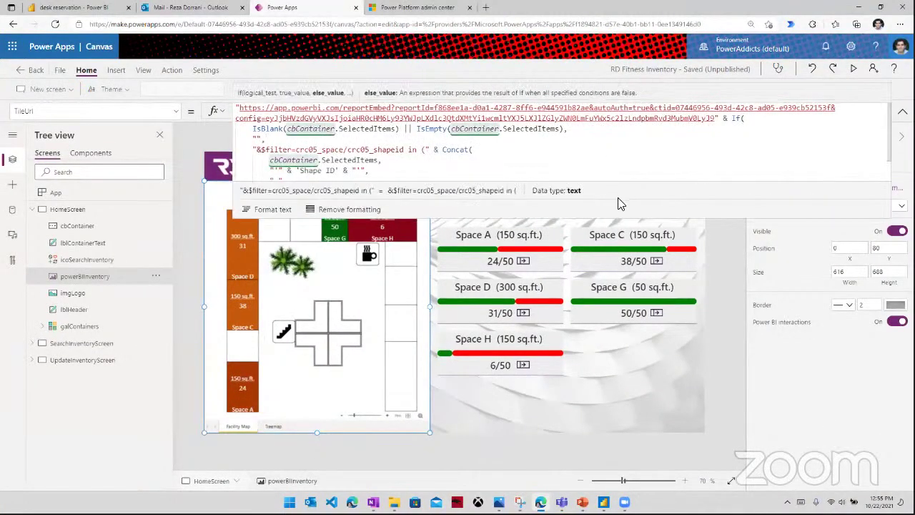
pyautogui.moveTo(622, 262); pyautogui.dragTo(622, 377)
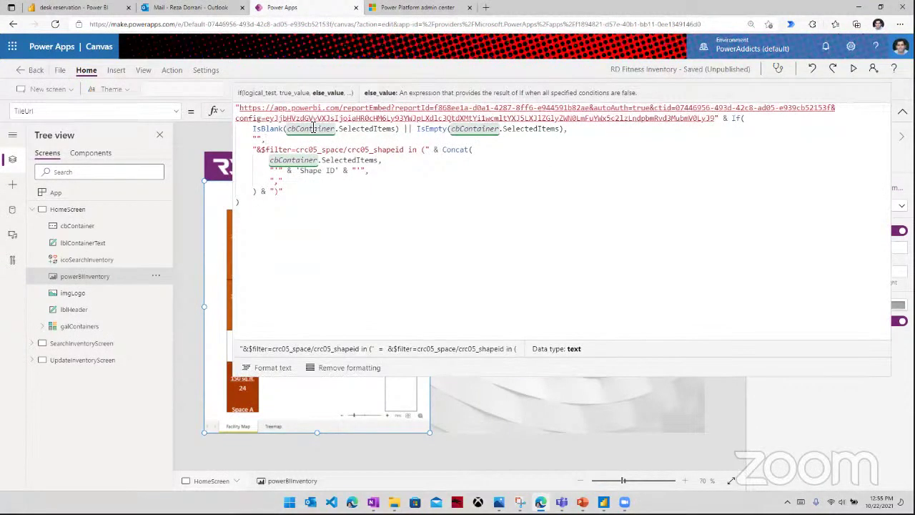
# - Switch to Power BI, dismiss the secure embed code, open the RD Fitness report and view its Treemap page
pyautogui.click(71, 8)
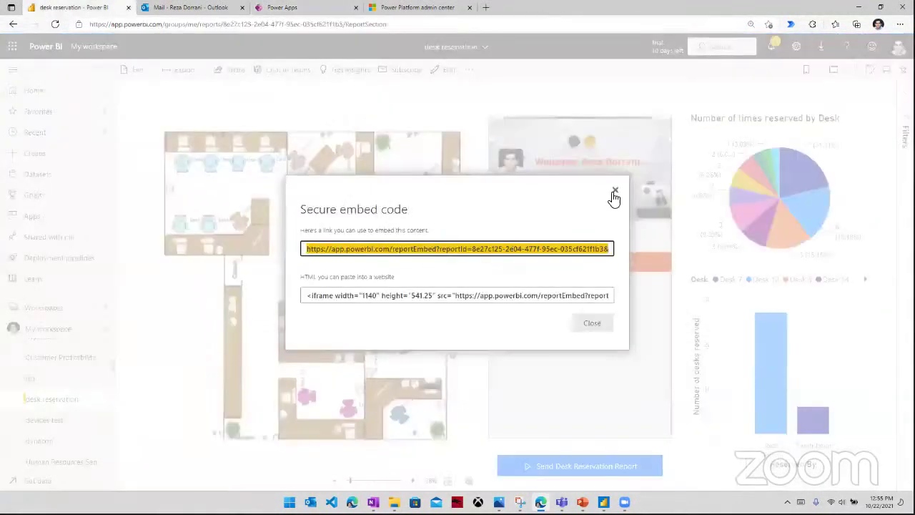
pyautogui.click(615, 193)
pyautogui.scroll(-5, 72, 380)
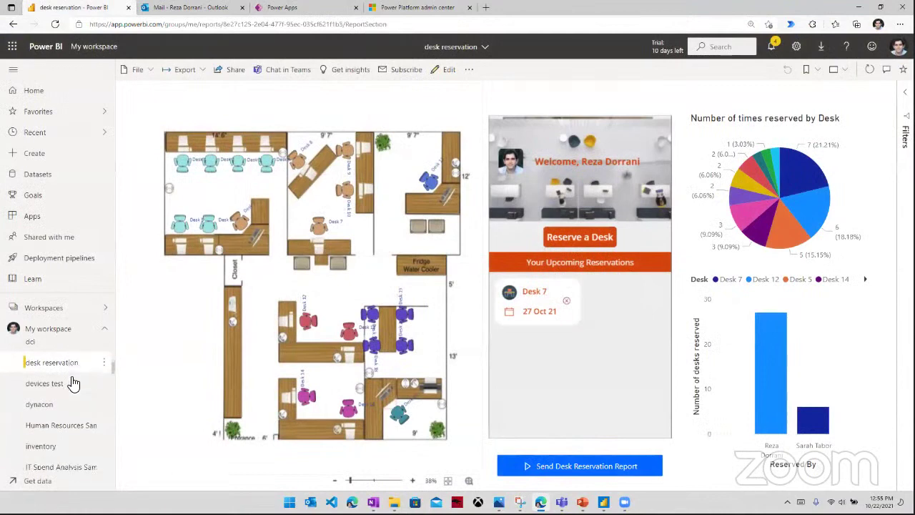
pyautogui.scroll(-5, 71, 380)
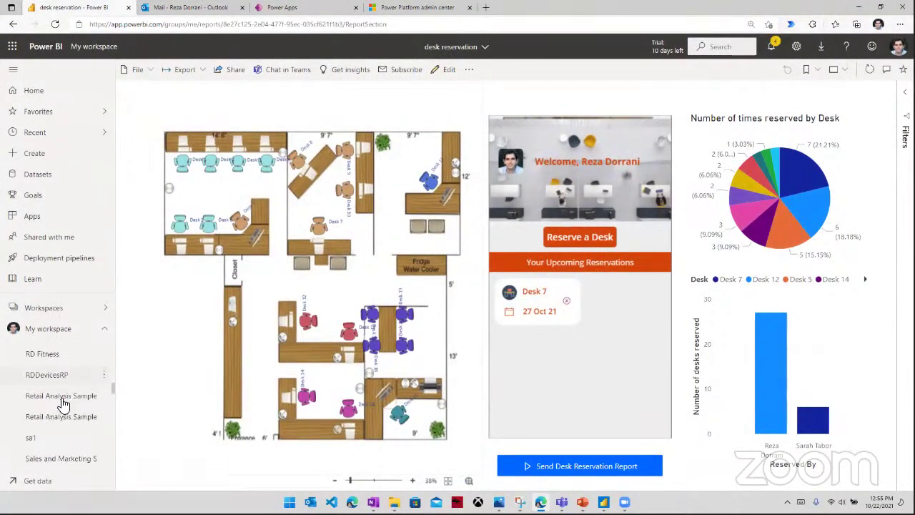
pyautogui.click(42, 354)
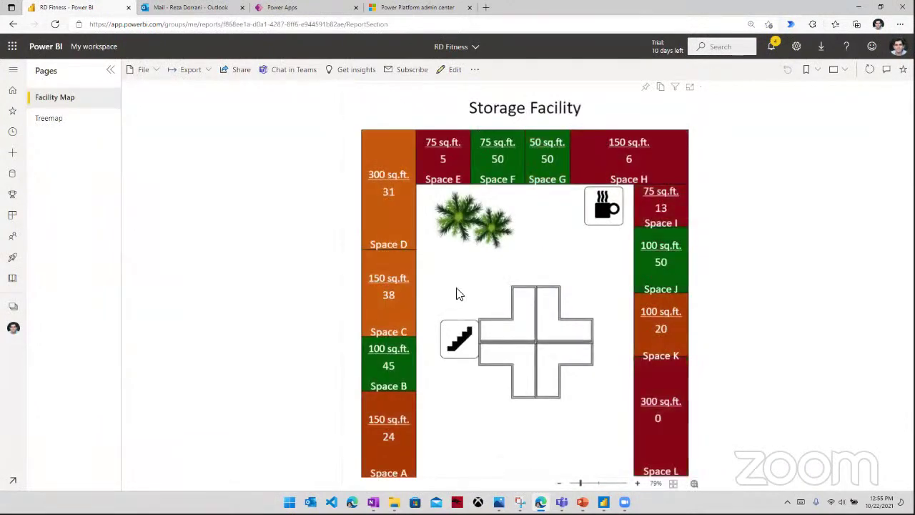
pyautogui.click(57, 120)
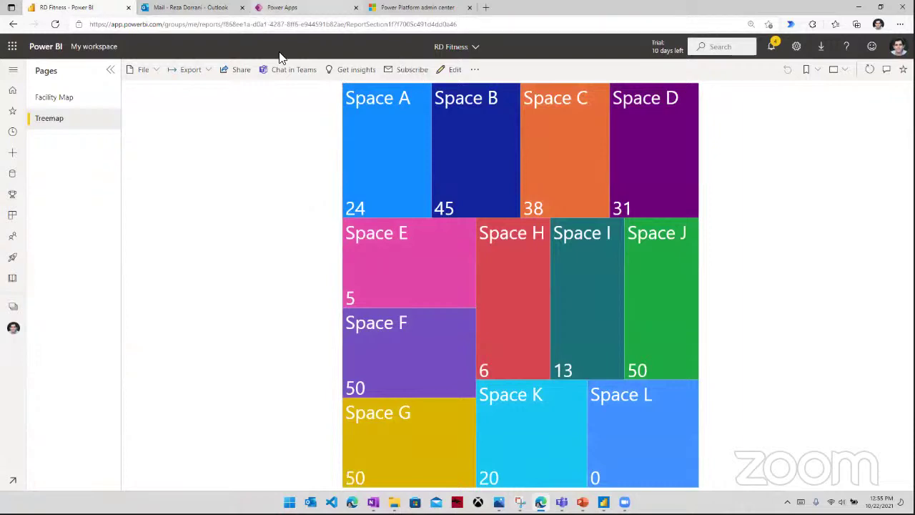
# - Switch back to Power Apps, preview the Treemap page of the embedded report, end the preview and collapse the formula bar
pyautogui.click(280, 8)
pyautogui.click(852, 69)
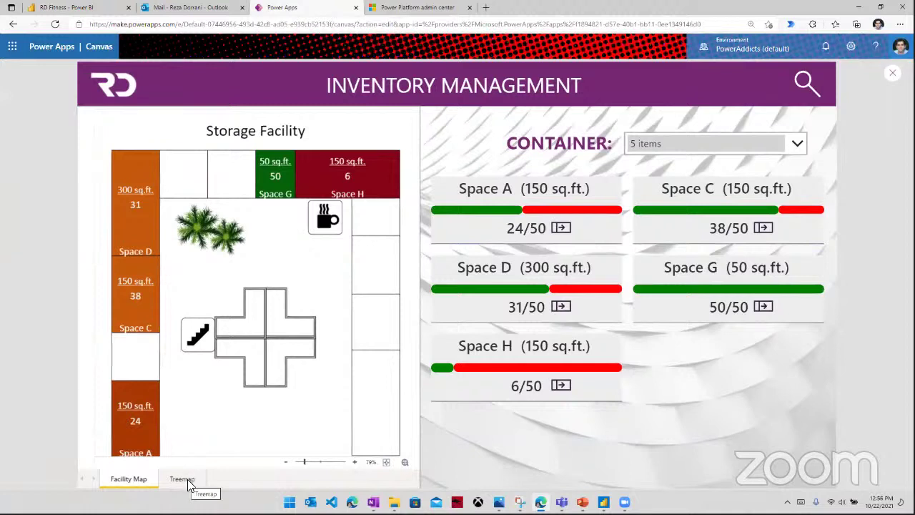
pyautogui.click(182, 480)
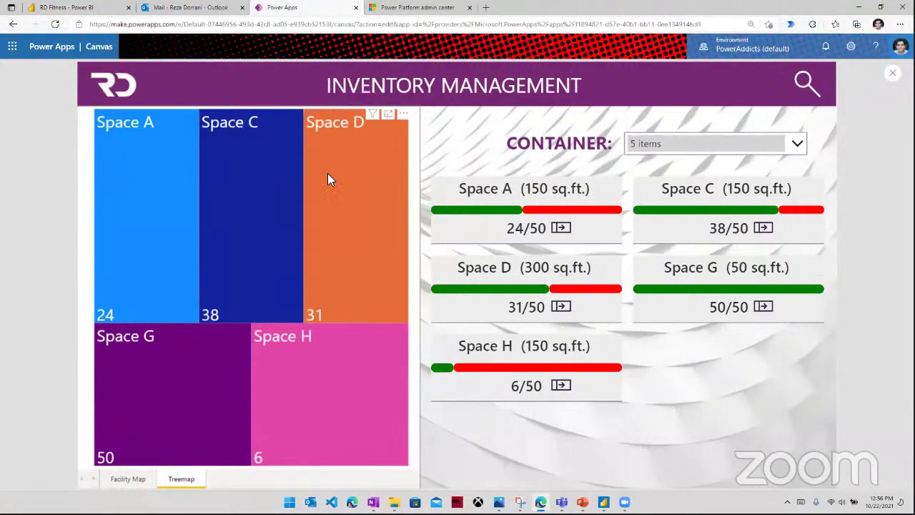
pyautogui.click(892, 72)
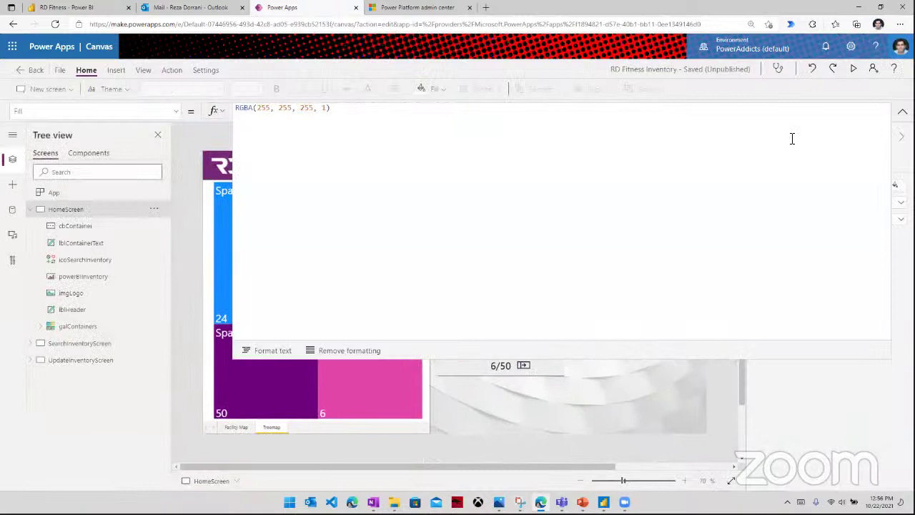
pyautogui.click(902, 112)
# - Examine how the Power BI tile's TileUrl formula filters the report by the containers selected in cbContainer
pyautogui.click(356, 402)
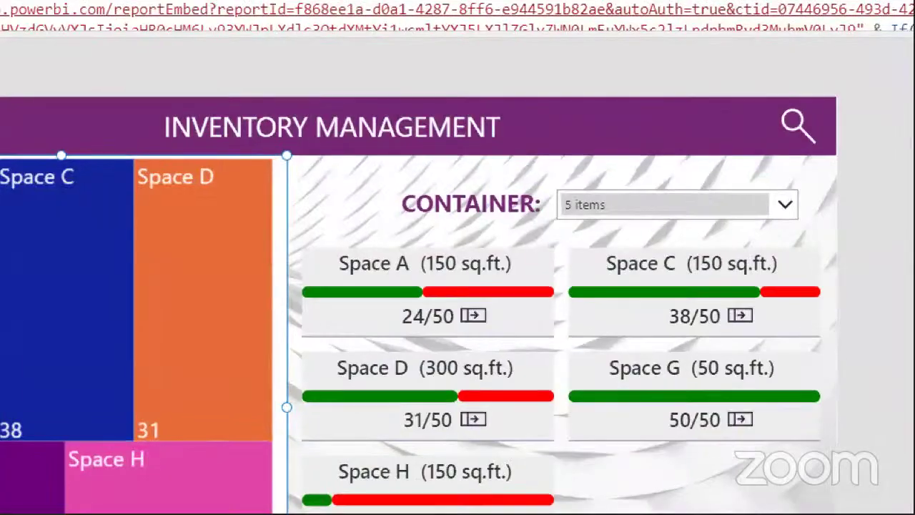
pyautogui.moveTo(472, 191)
pyautogui.mouseDown()
pyautogui.moveTo(717, 202)
pyautogui.moveTo(691, 223)
pyautogui.mouseUp()
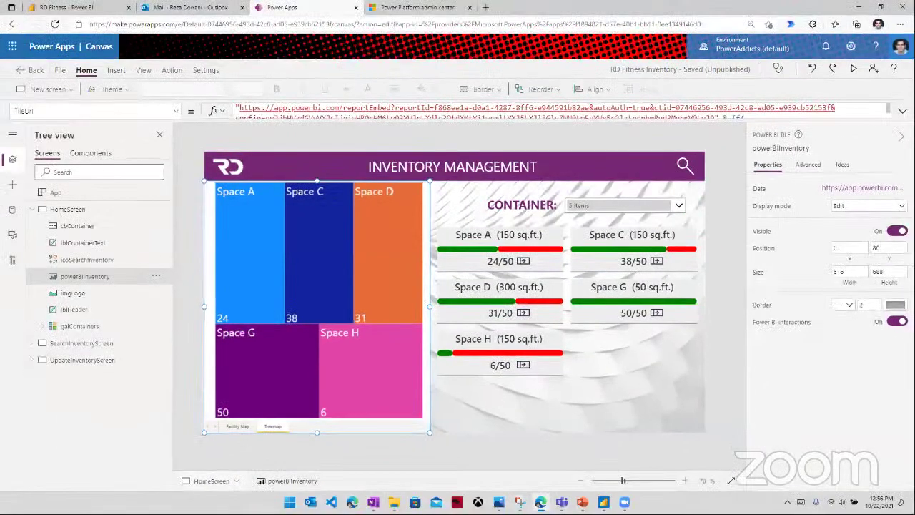
pyautogui.click(903, 111)
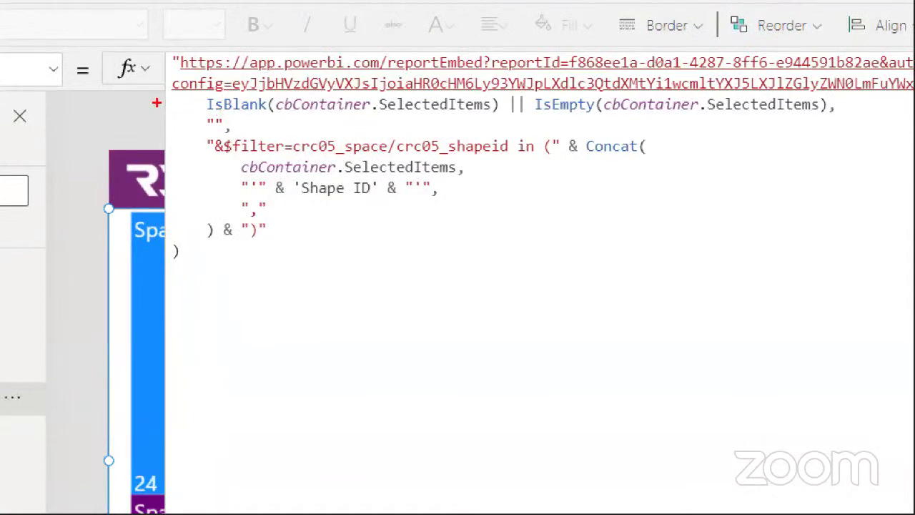
pyautogui.moveTo(195, 95); pyautogui.dragTo(891, 117)
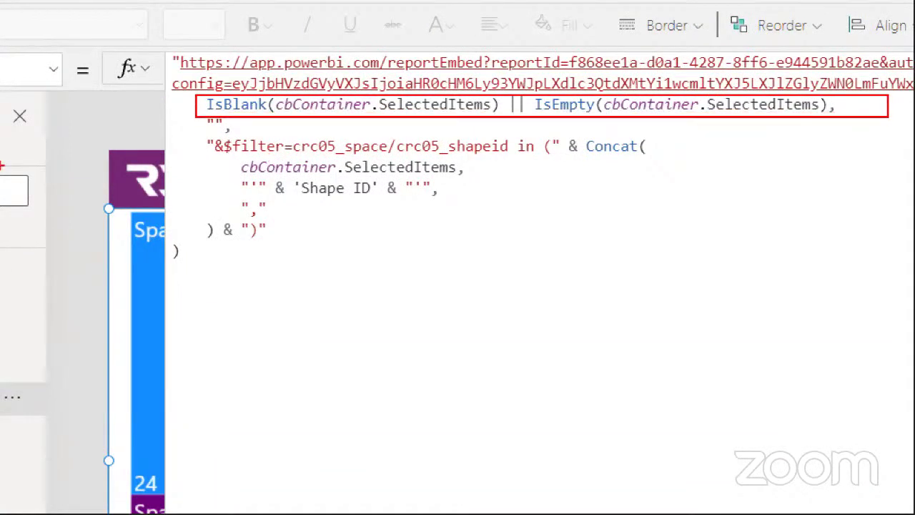
pyautogui.moveTo(211, 132)
pyautogui.mouseDown()
pyautogui.moveTo(429, 153)
pyautogui.moveTo(386, 159)
pyautogui.moveTo(551, 163)
pyautogui.moveTo(705, 194)
pyautogui.moveTo(682, 252)
pyautogui.mouseUp()
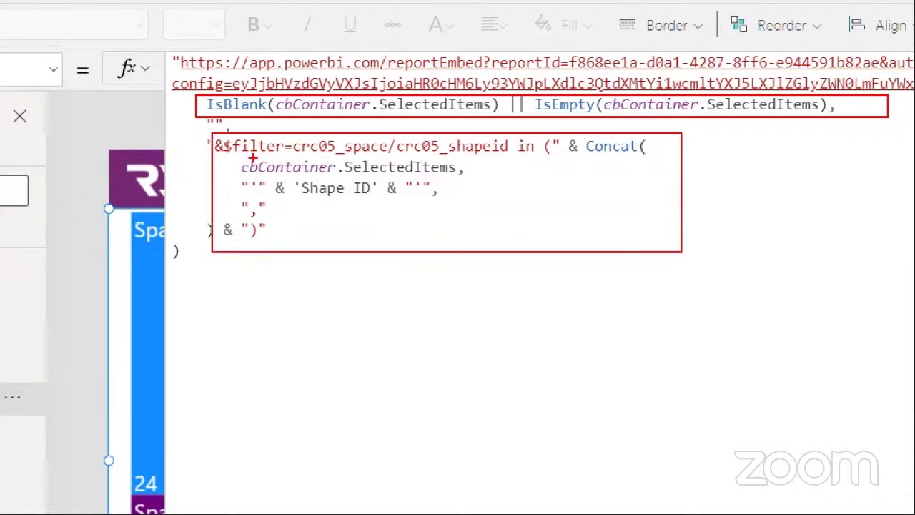
pyautogui.moveTo(225, 157); pyautogui.dragTo(488, 181)
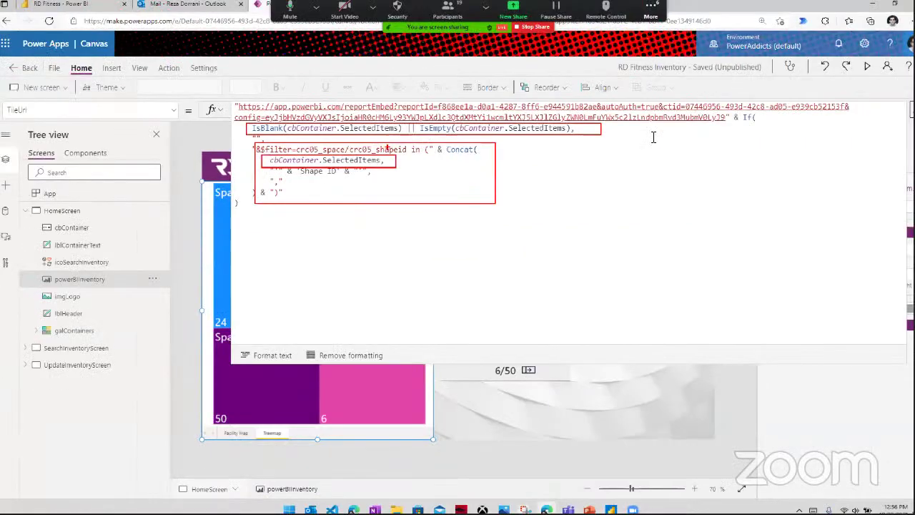
pyautogui.click(903, 110)
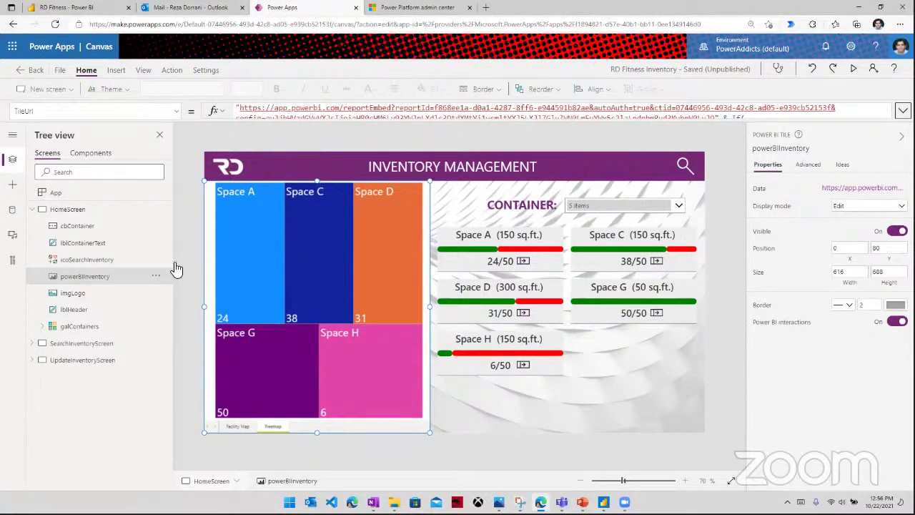
# - Review the app's data sources, focusing on the Dataverse tables Fitness Items, Inventory Data and Spaces
pyautogui.click(11, 209)
pyautogui.moveTo(58, 265)
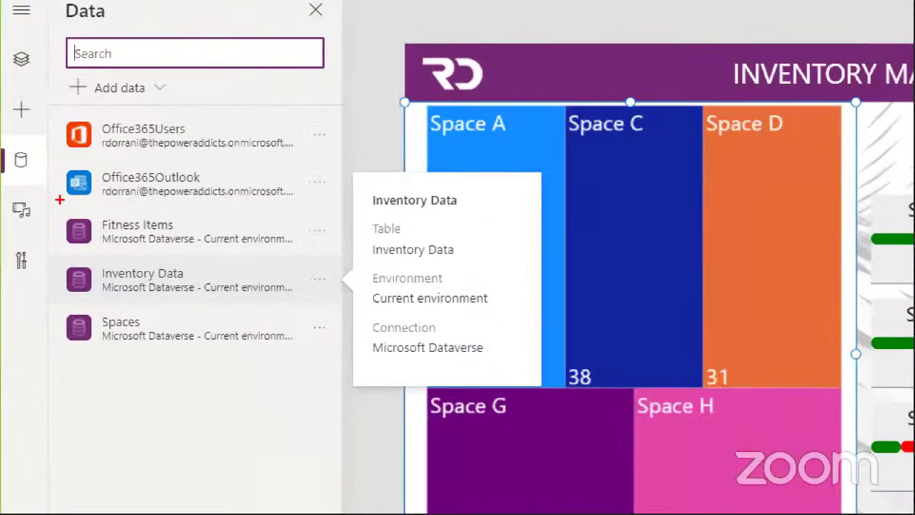
pyautogui.moveTo(62, 211)
pyautogui.mouseDown()
pyautogui.moveTo(265, 372)
pyautogui.moveTo(311, 386)
pyautogui.moveTo(354, 383)
pyautogui.mouseUp()
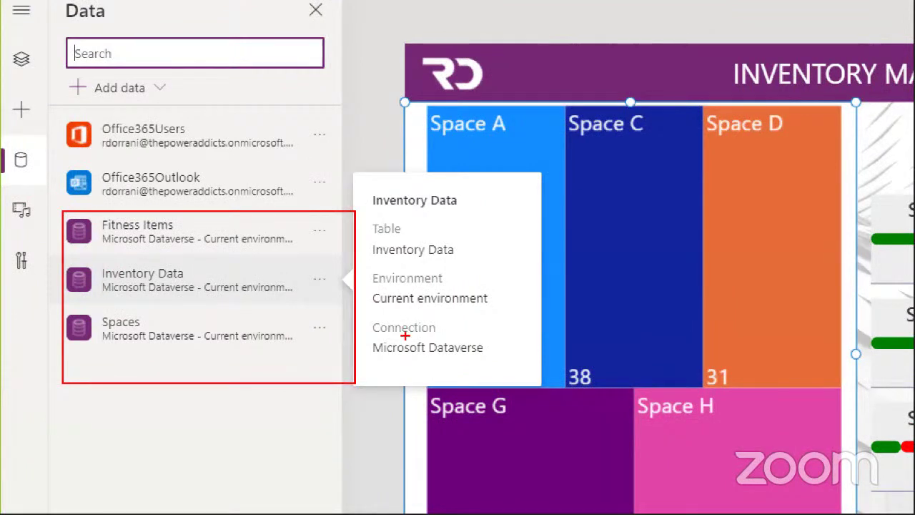
pyautogui.moveTo(357, 319); pyautogui.dragTo(513, 376)
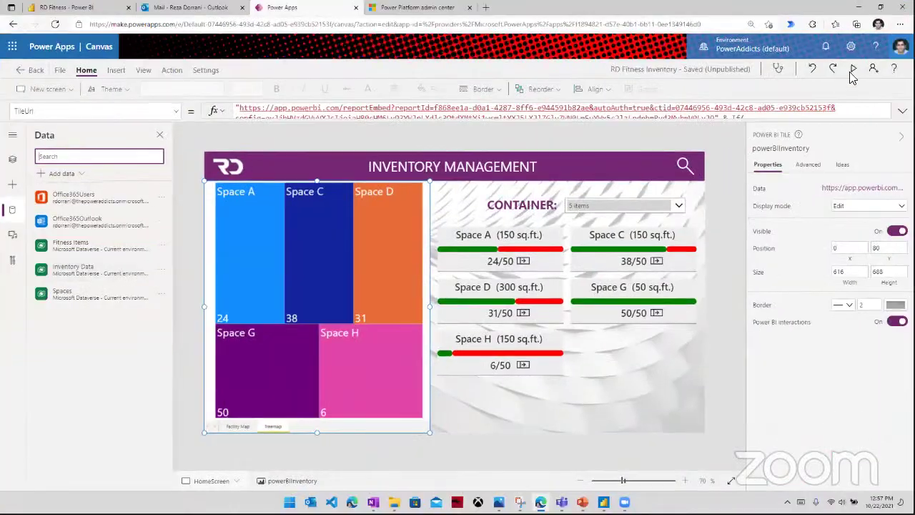
# - Preview the app, open the inventory form for Space C and end the preview
pyautogui.press('F5')
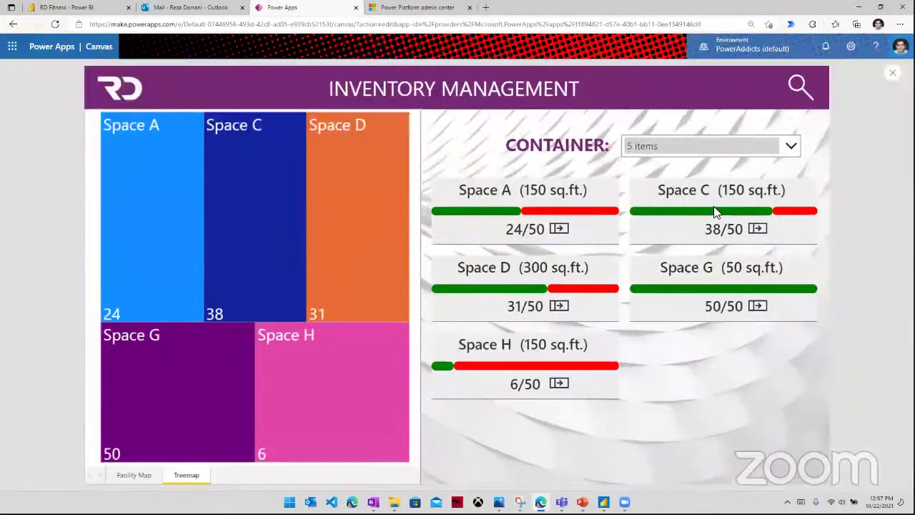
pyautogui.click(662, 197)
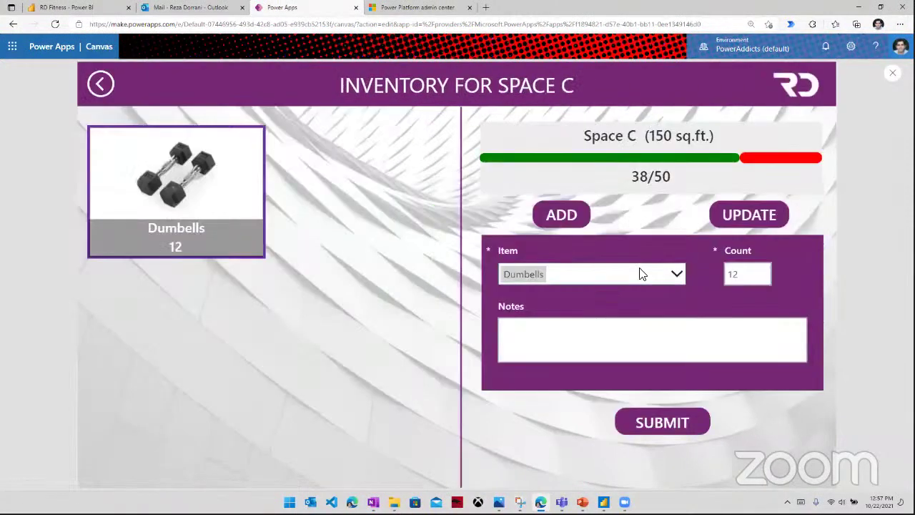
pyautogui.click(892, 73)
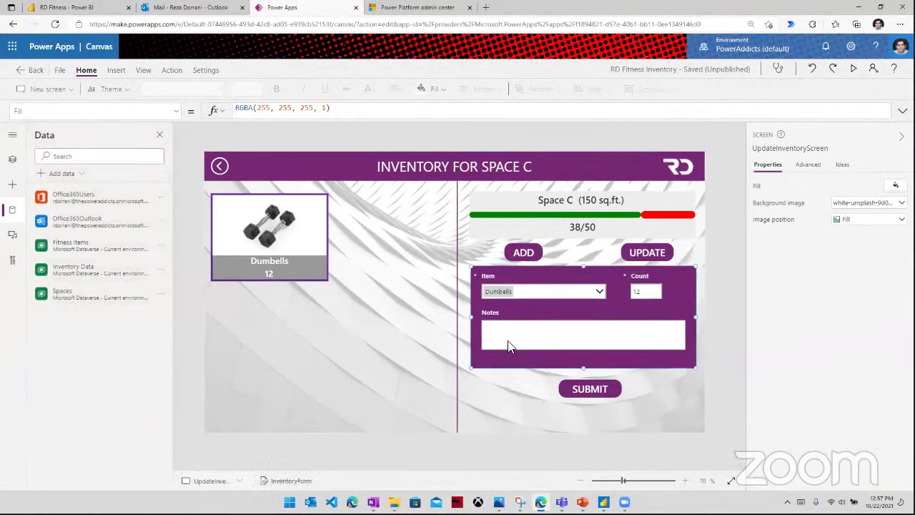
# - Select the inventory form, expand its data cards in the tree view and examine its Inventory Data source
pyautogui.click(509, 346)
pyautogui.click(13, 160)
pyautogui.scroll(-3, 69, 372)
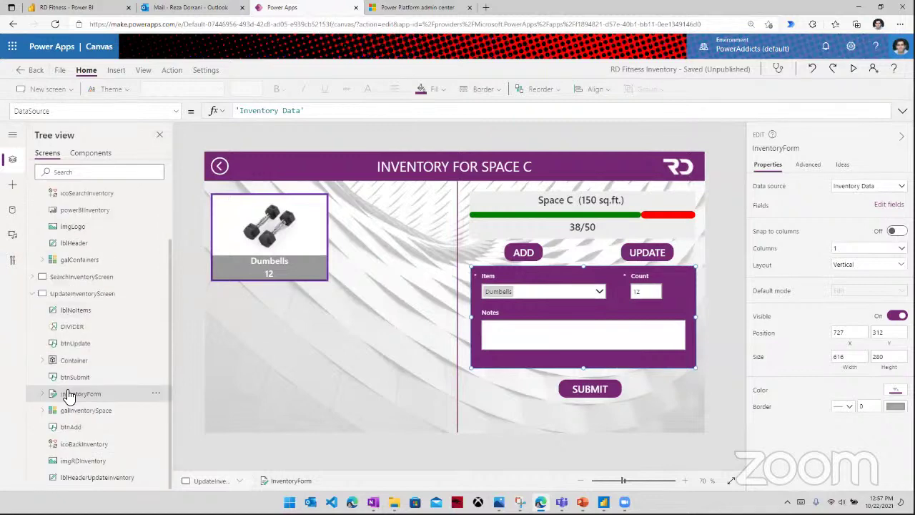
pyautogui.click(42, 394)
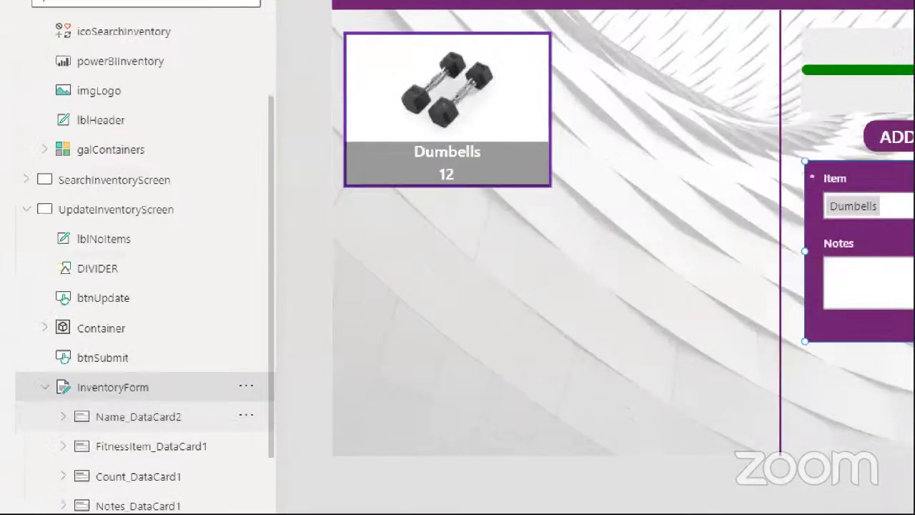
pyautogui.moveTo(35, 371); pyautogui.dragTo(103, 409)
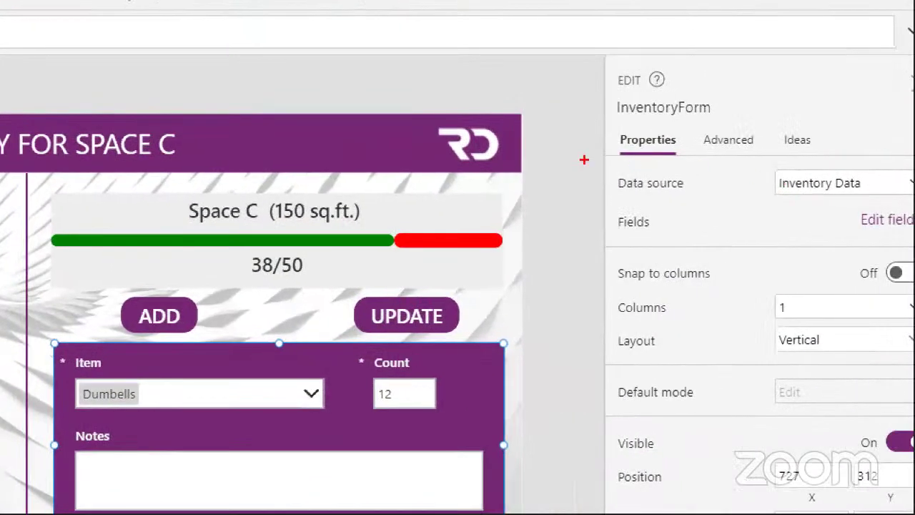
pyautogui.moveTo(738, 174)
pyautogui.mouseDown()
pyautogui.moveTo(896, 201)
pyautogui.moveTo(888, 203)
pyautogui.mouseUp()
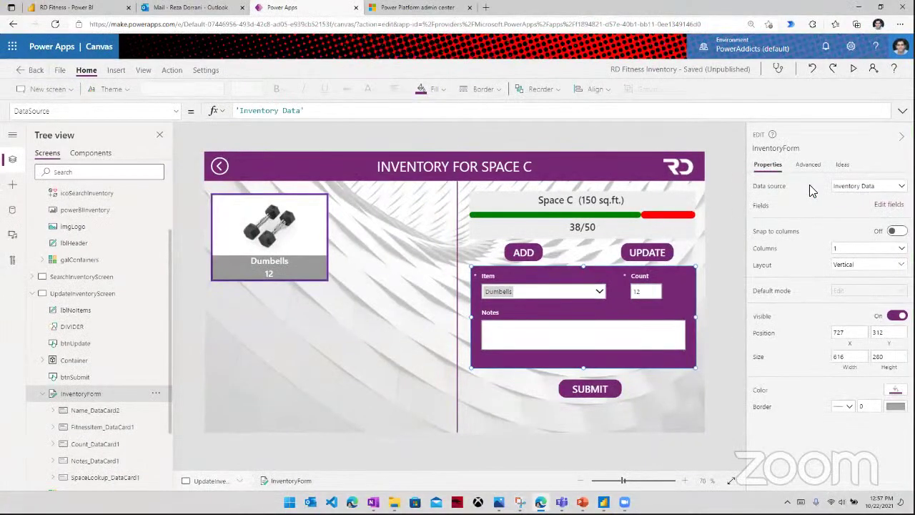
# - Preview the app, return from the Space C inventory to the Inventory Management screen and switch to PowerPoint
pyautogui.click(853, 68)
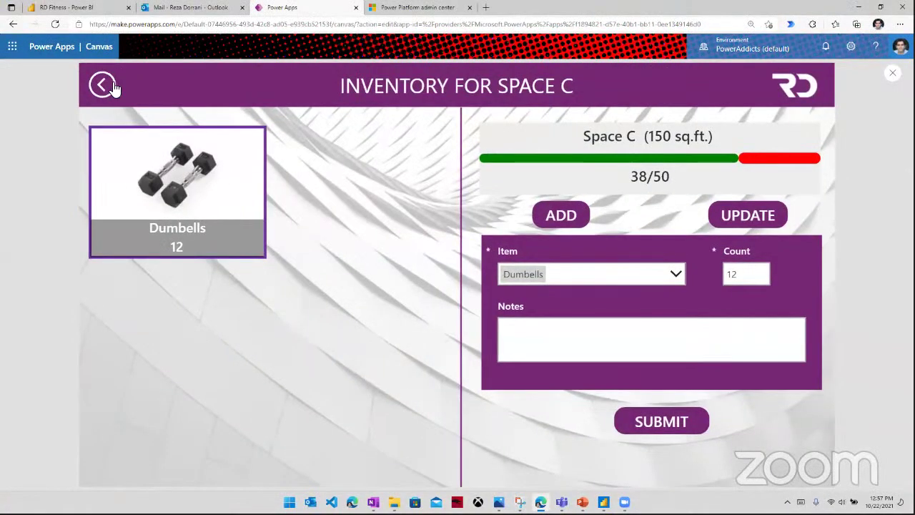
pyautogui.click(112, 86)
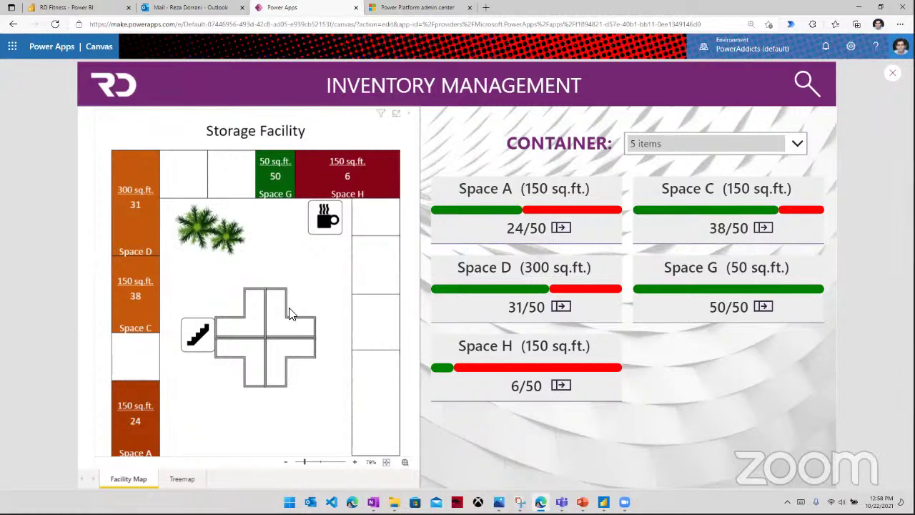
pyautogui.click(583, 502)
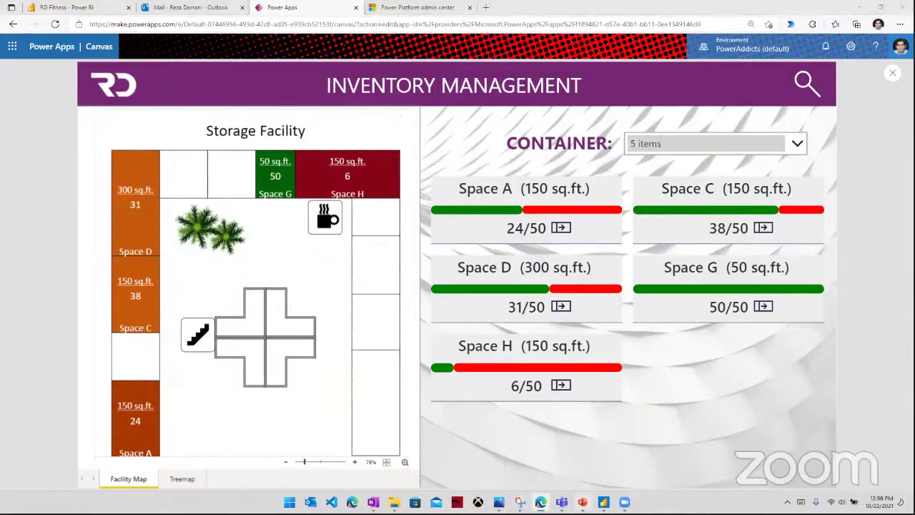